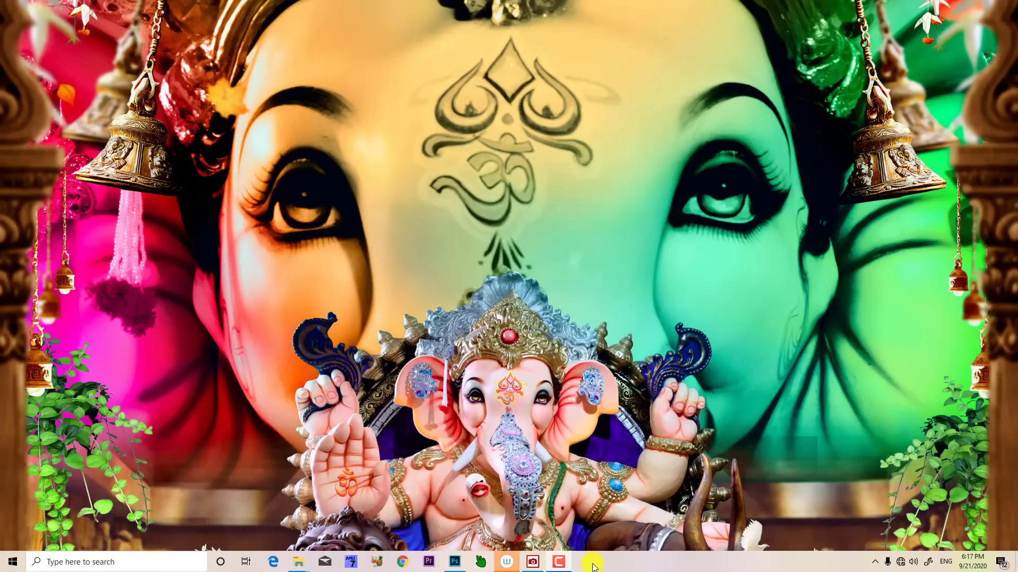
- Switch to Photoshop, close all open documents without saving their changes, and exit the program
click(453, 562)
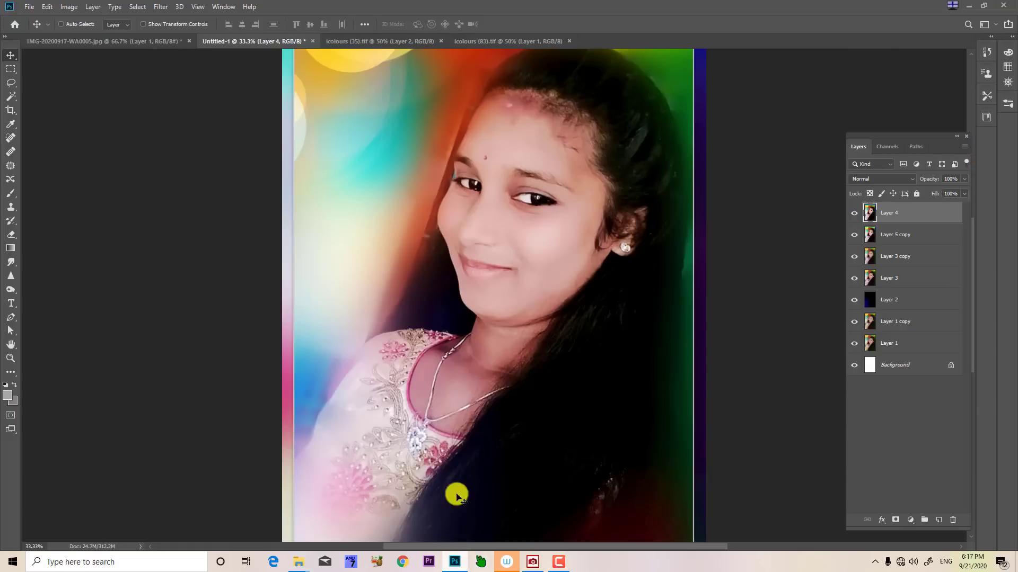
key(ctrl)
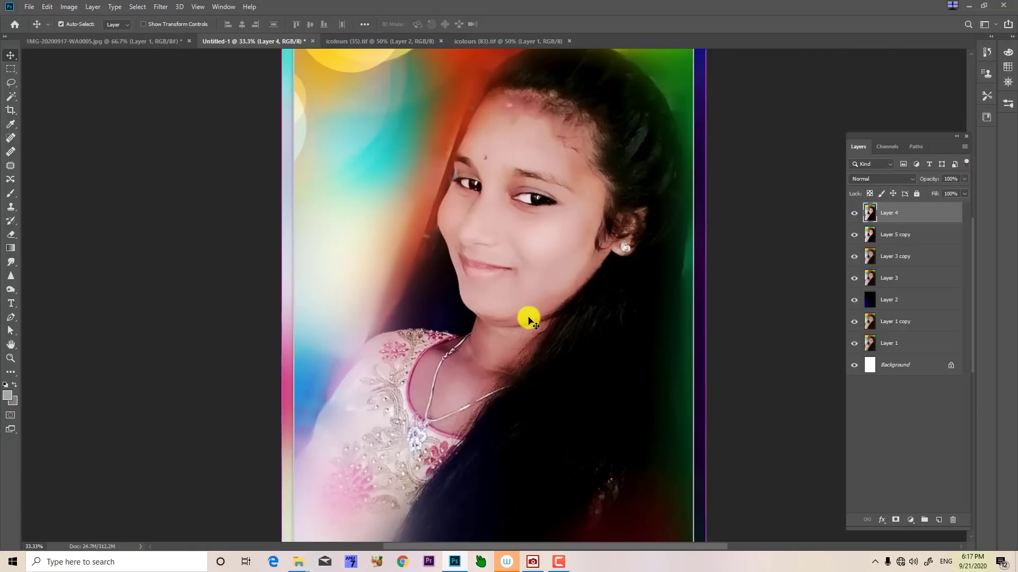
key(ctrl+w)
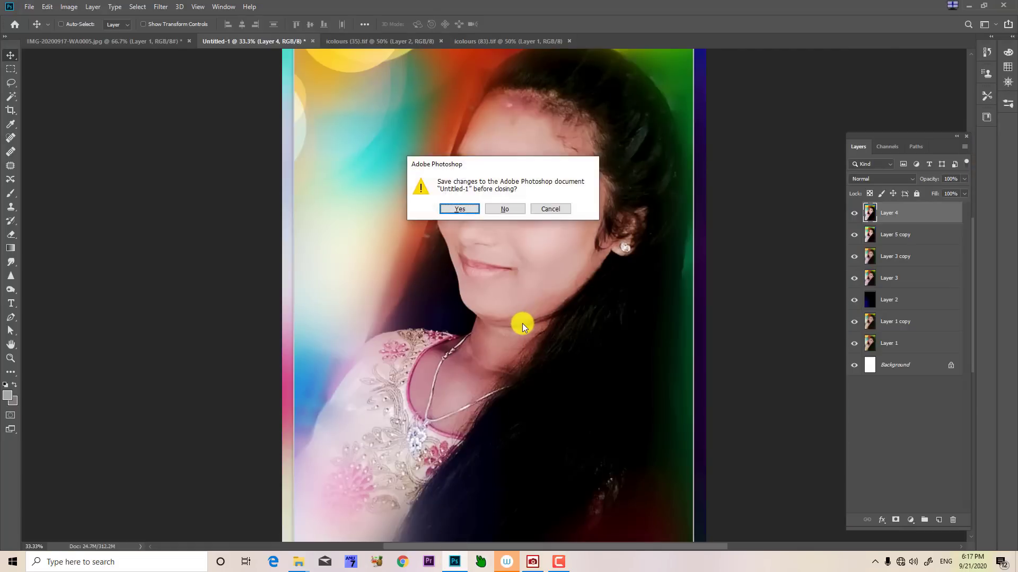
key(n)
key(ctrl+w)
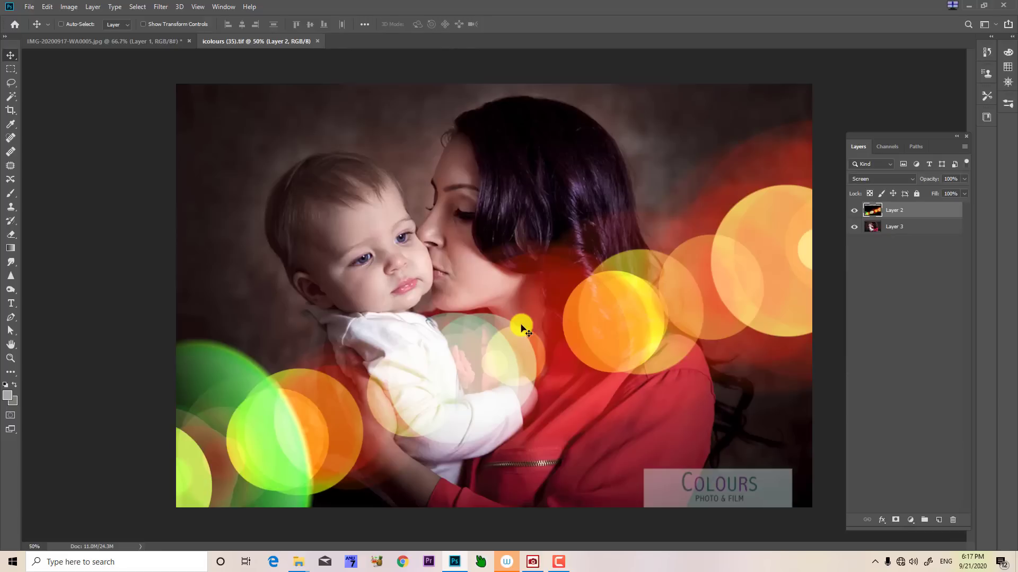
key(ctrl+w)
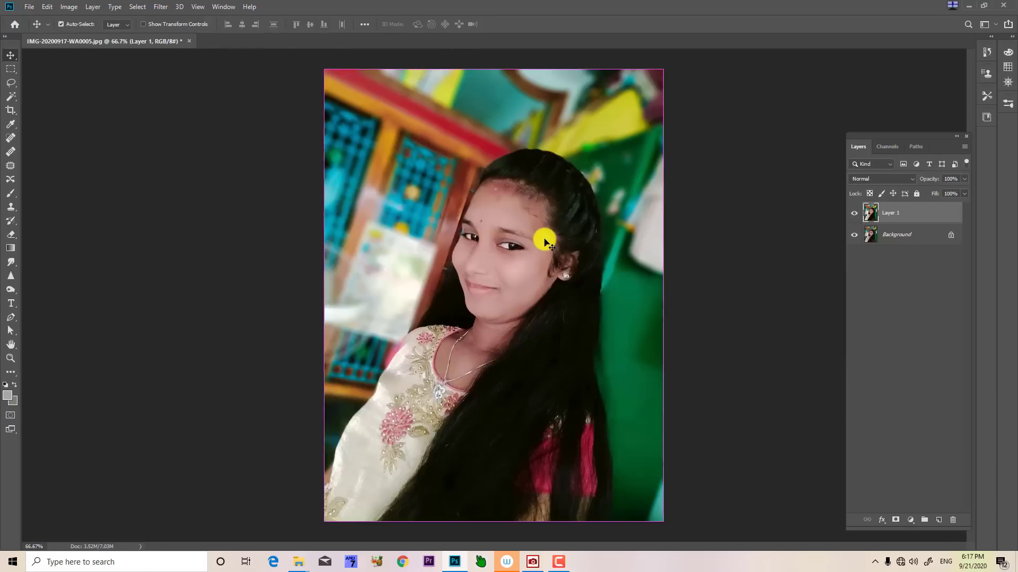
key(ctrl+w)
click(510, 209)
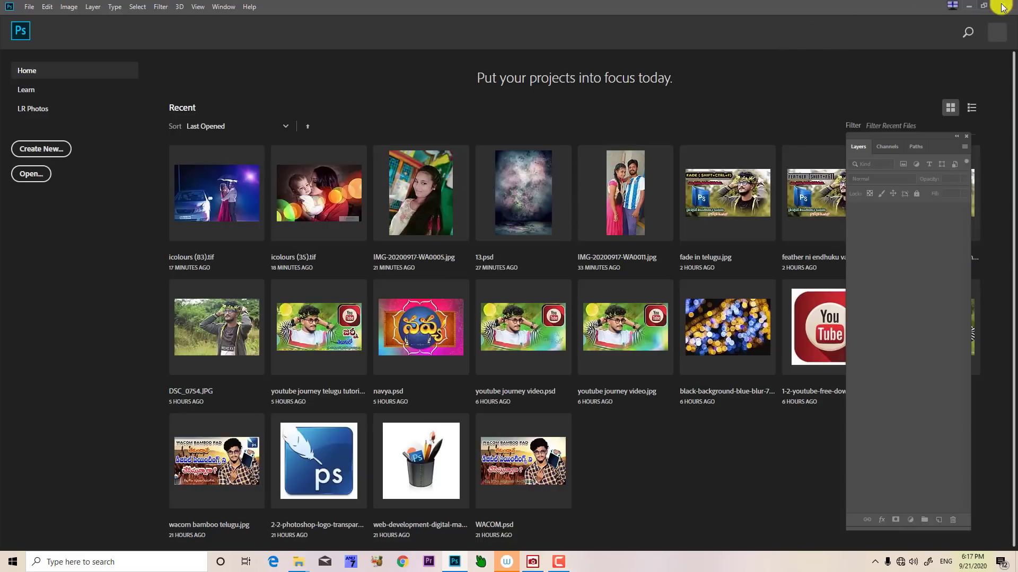
click(663, 314)
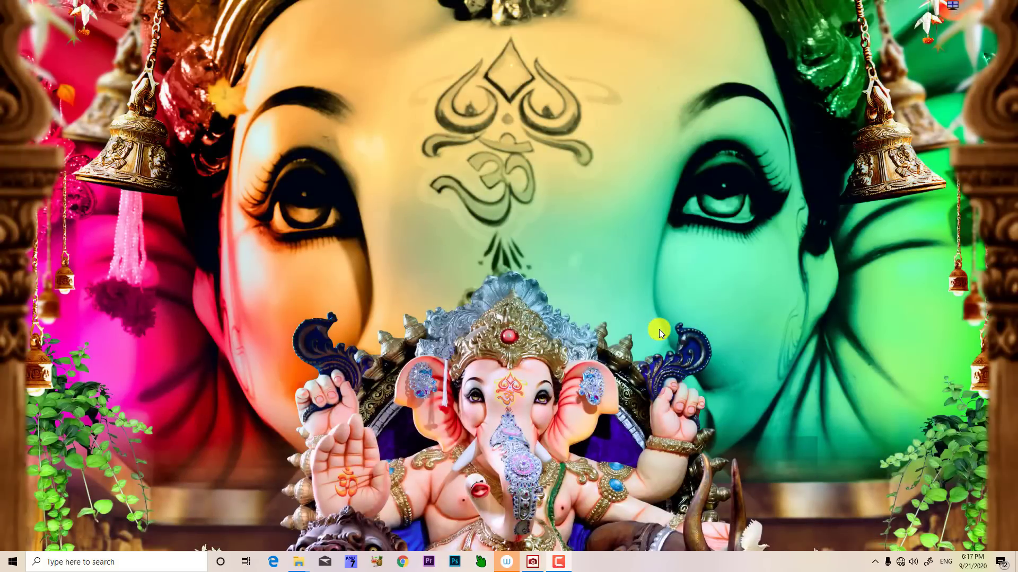
right_click(660, 262)
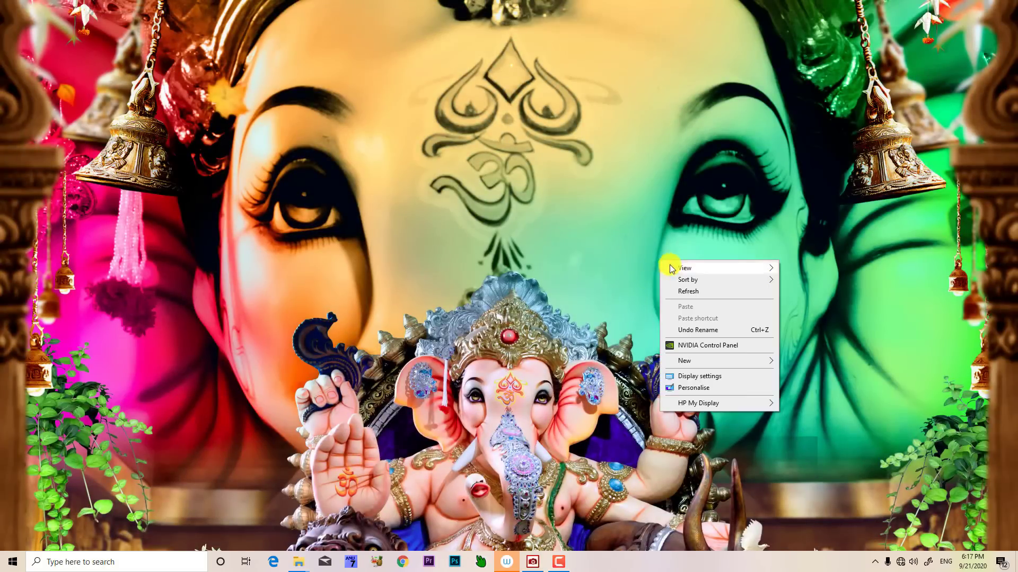
click(682, 289)
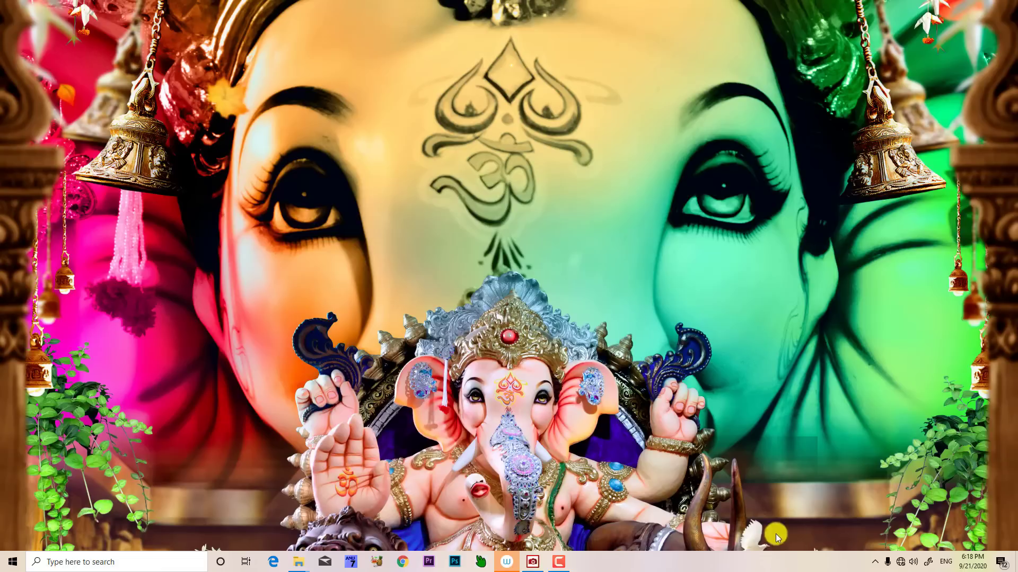
right_click(632, 410)
click(710, 293)
- Launch Photoshop and dismiss its home screen to reach the empty workspace
click(454, 564)
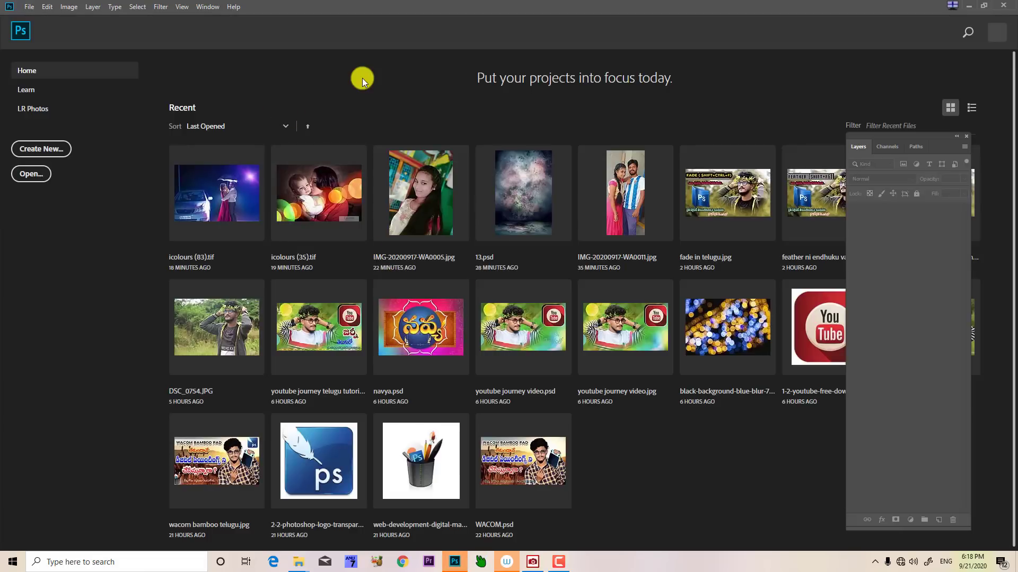
key(Escape)
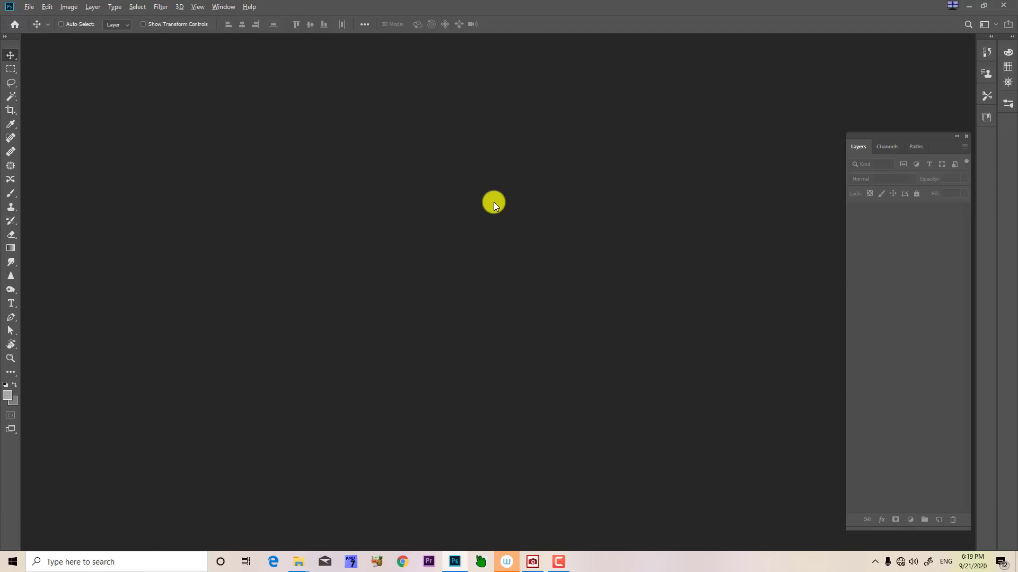
- Switch to File Explorer and open pexels-media-2304423, pexels-media-2499763 and pexels-media-2536643 from New folder (2) in Photoshop
key(alt+Tab)
key(alt+Tab)
key(alt+Tab)
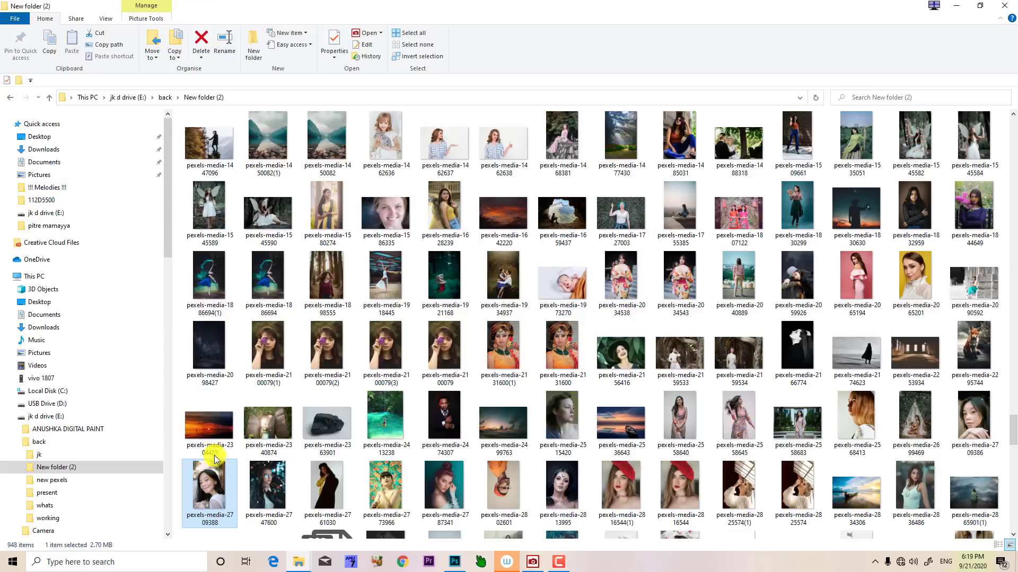
ctrl+click(621, 424)
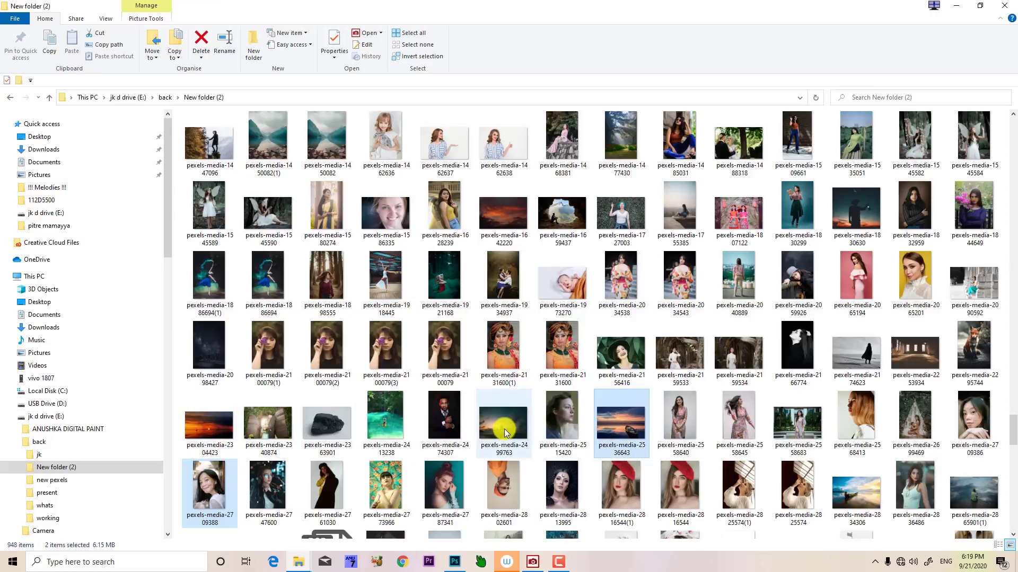
ctrl+click(504, 432)
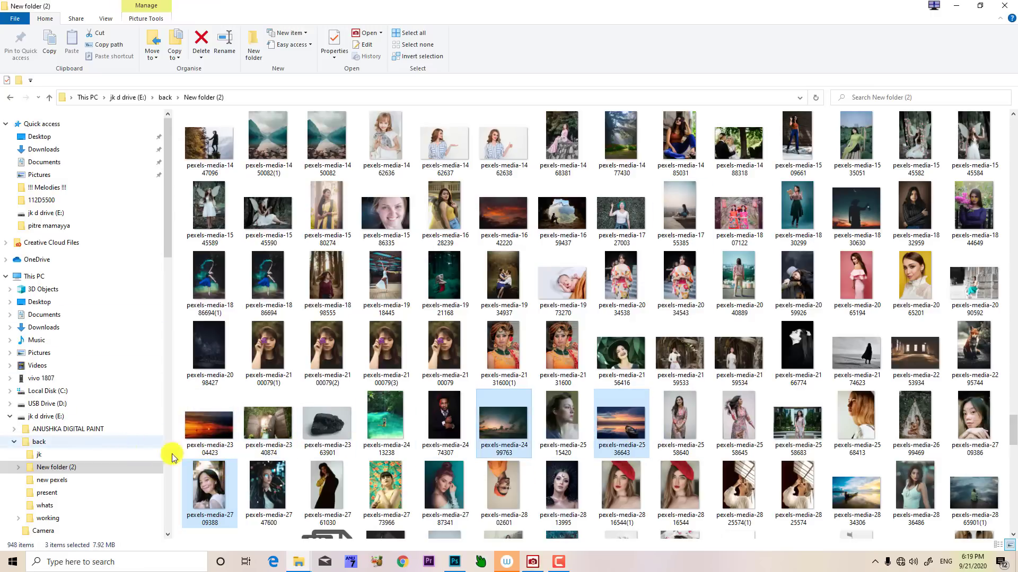
ctrl+click(208, 440)
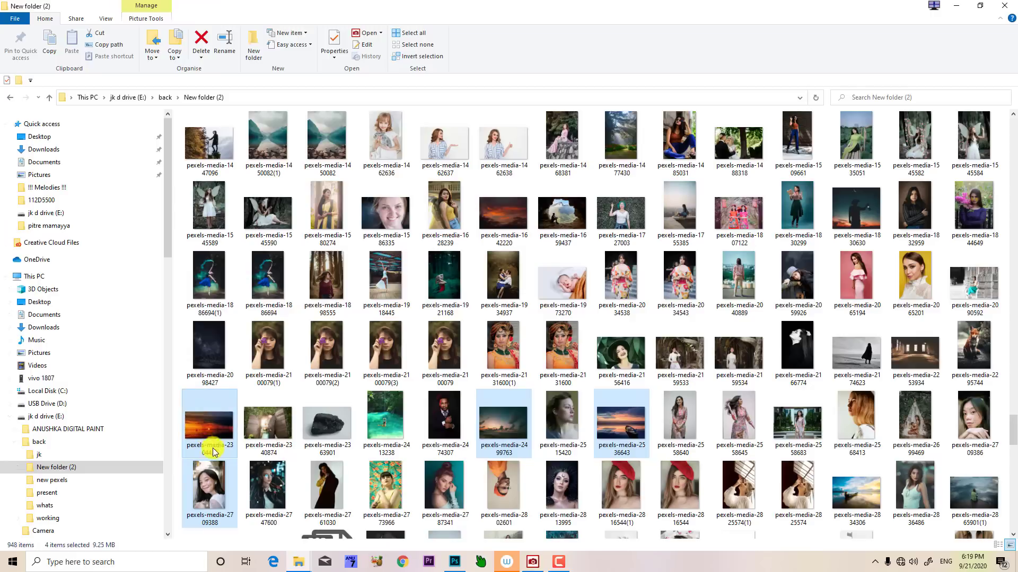
ctrl+click(235, 493)
drag(205, 441, 468, 318)
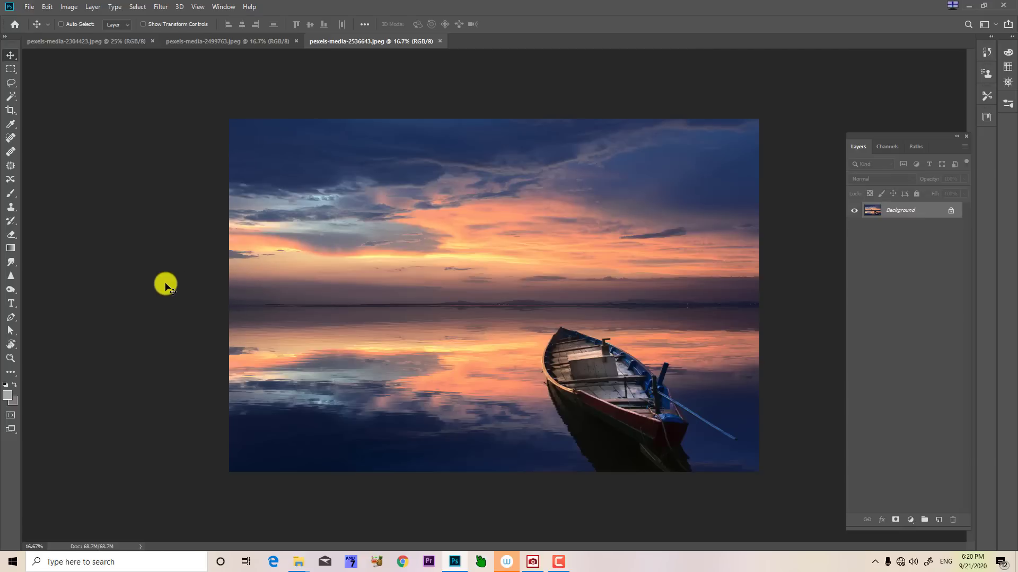
- Activate the Eyedropper tool, reset the foreground and background colours to default, and sample colours from the boat photo's sky and water
key(i)
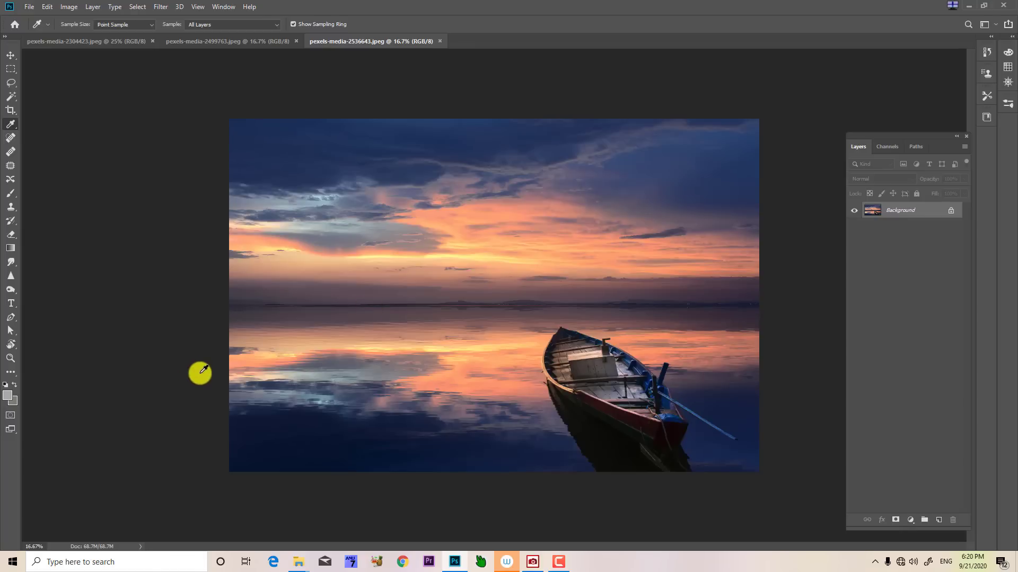
key(d)
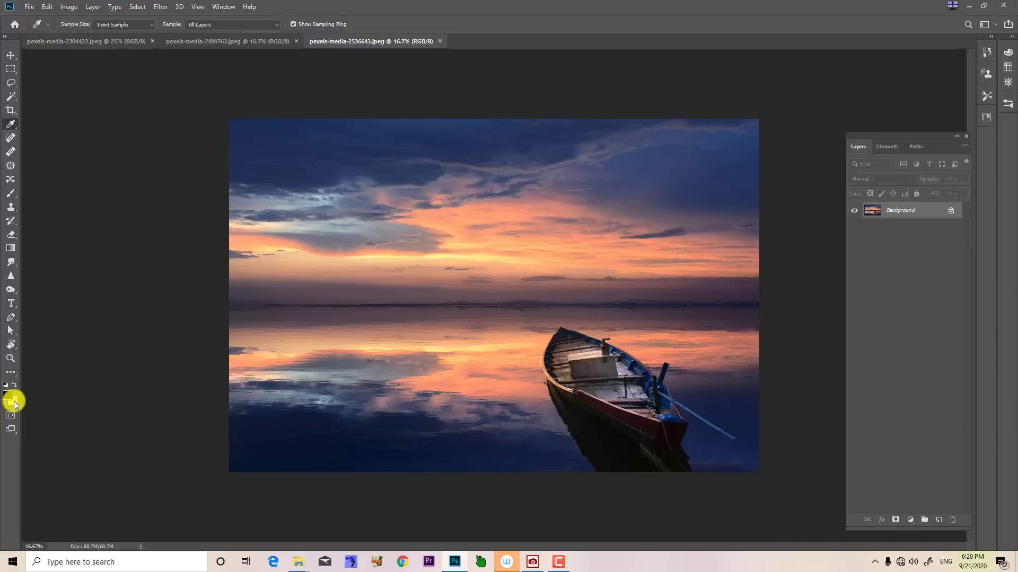
click(489, 258)
click(490, 255)
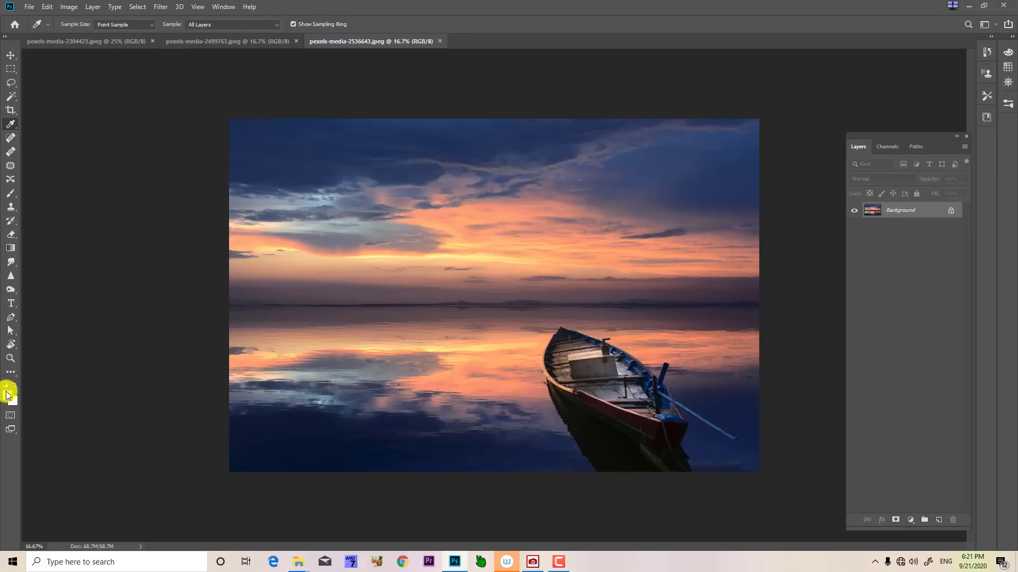
click(350, 360)
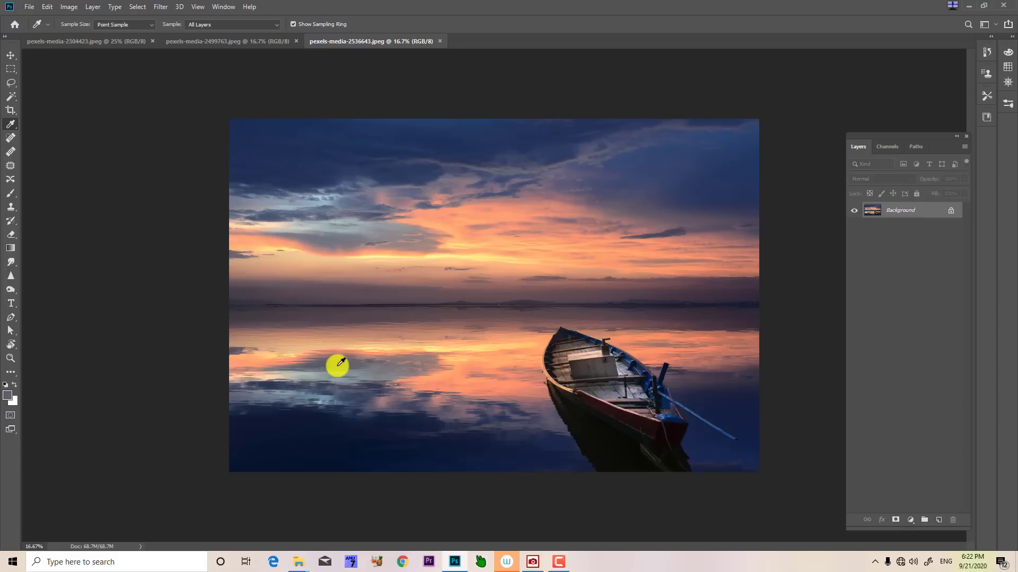
click(326, 242)
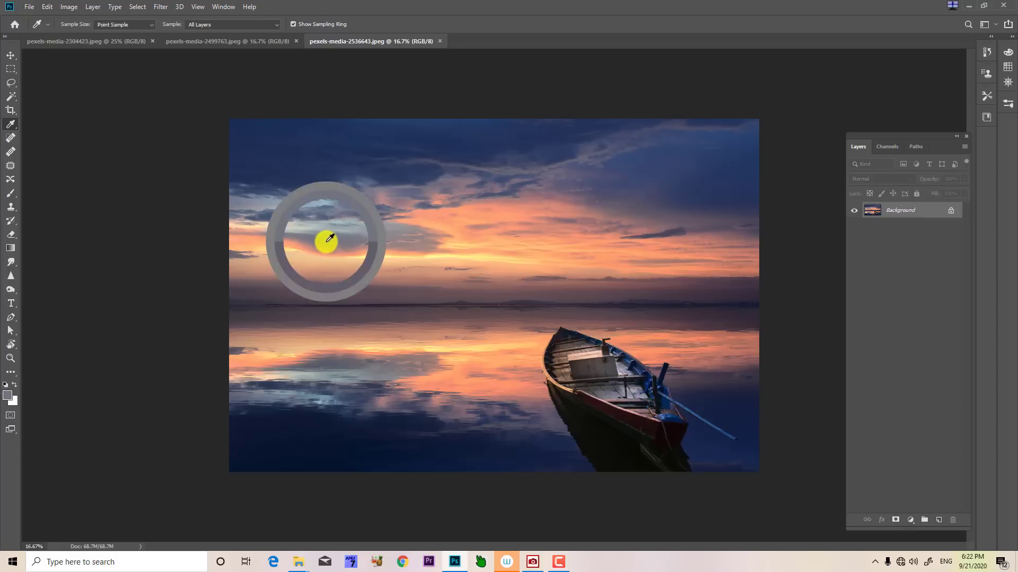
- Try out foreground colours in the Color Picker, sampling the sky's yellow and shifting its hue towards green, and cancel
click(8, 396)
drag(793, 200, 791, 241)
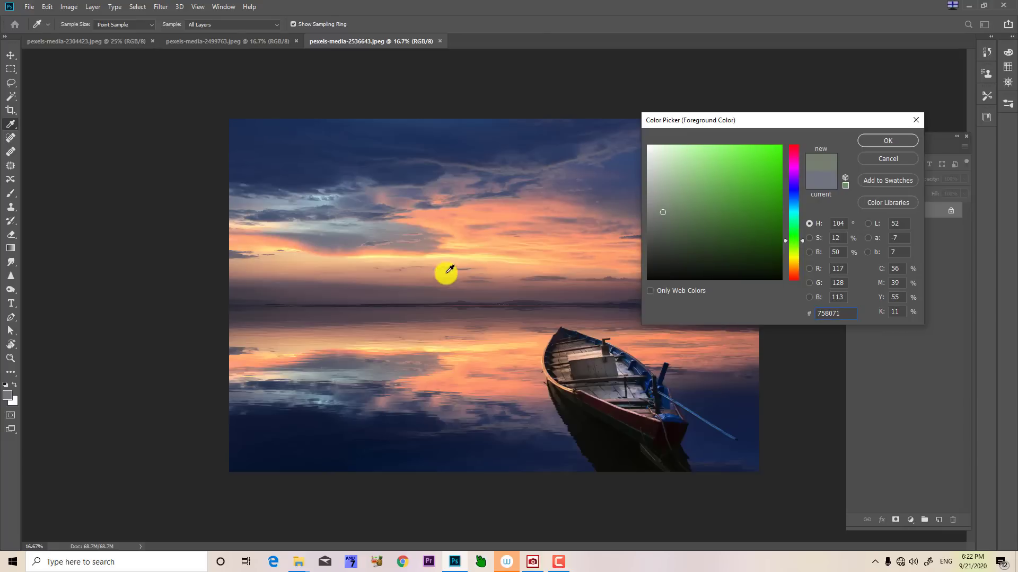
click(439, 253)
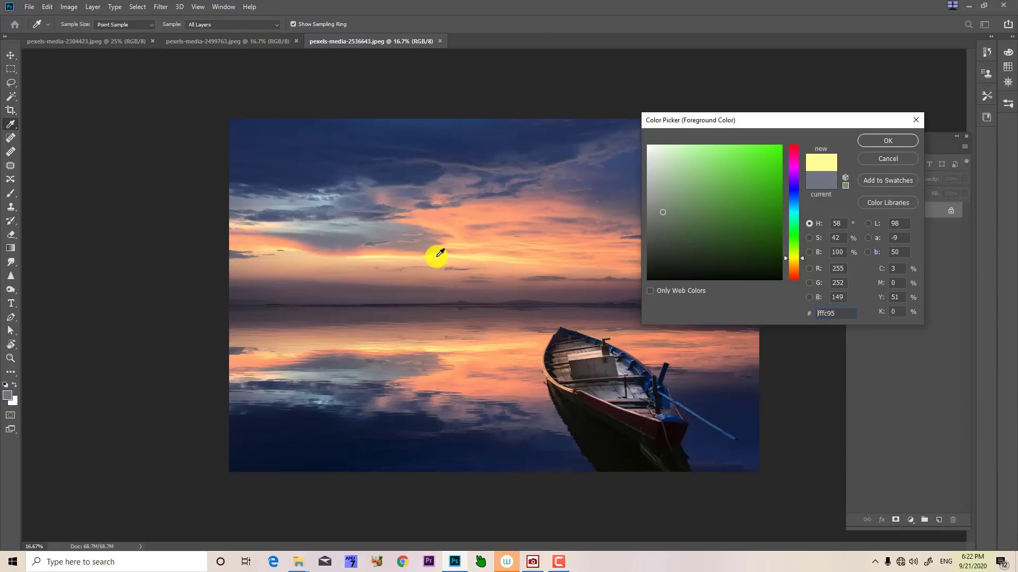
click(793, 264)
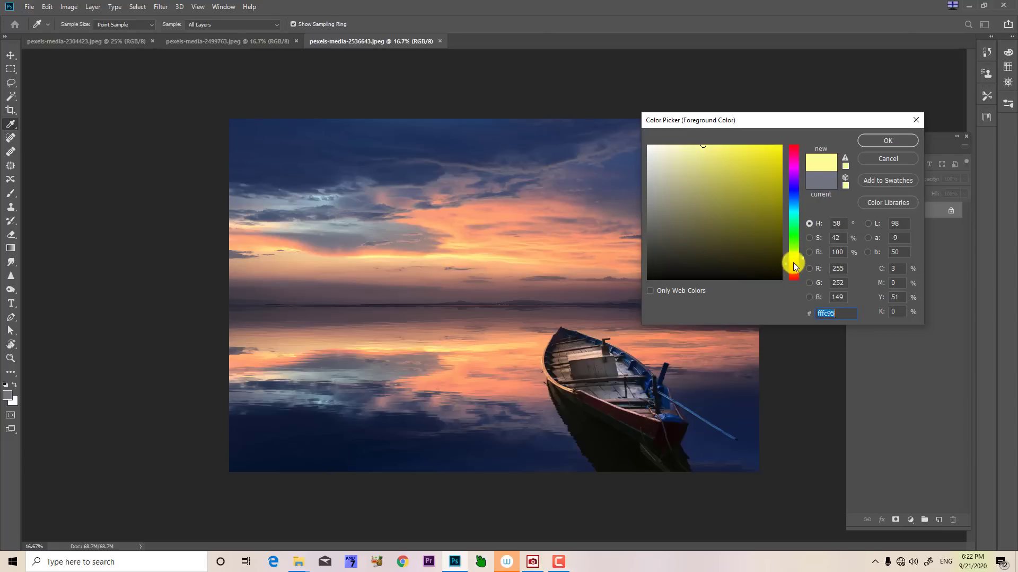
mouse_move(795, 267)
mouse_down()
mouse_move(795, 205)
mouse_move(798, 248)
mouse_up()
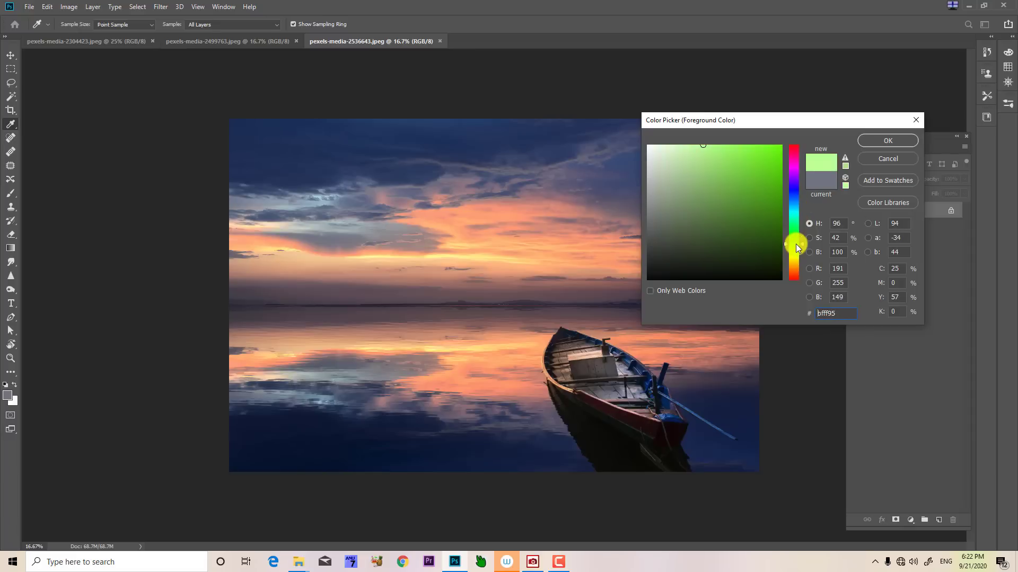
click(866, 161)
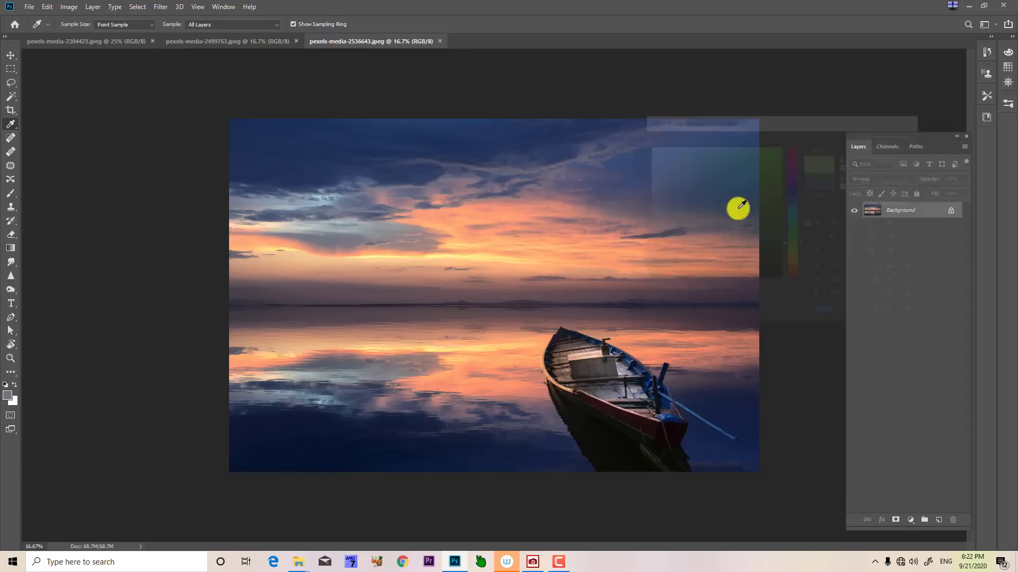
- Sample the bright yellow band of sky above the horizon as the foreground colour
click(436, 249)
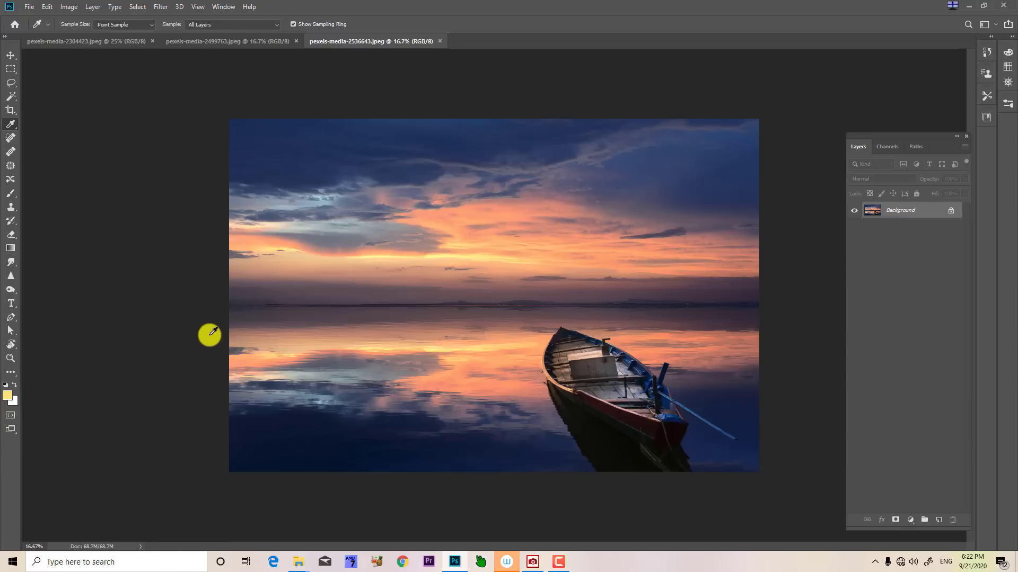
- Create a new document from the Photo preset Default Photoshop Size, 7 x 5 inches at 300 ppi, with a white background
click(29, 7)
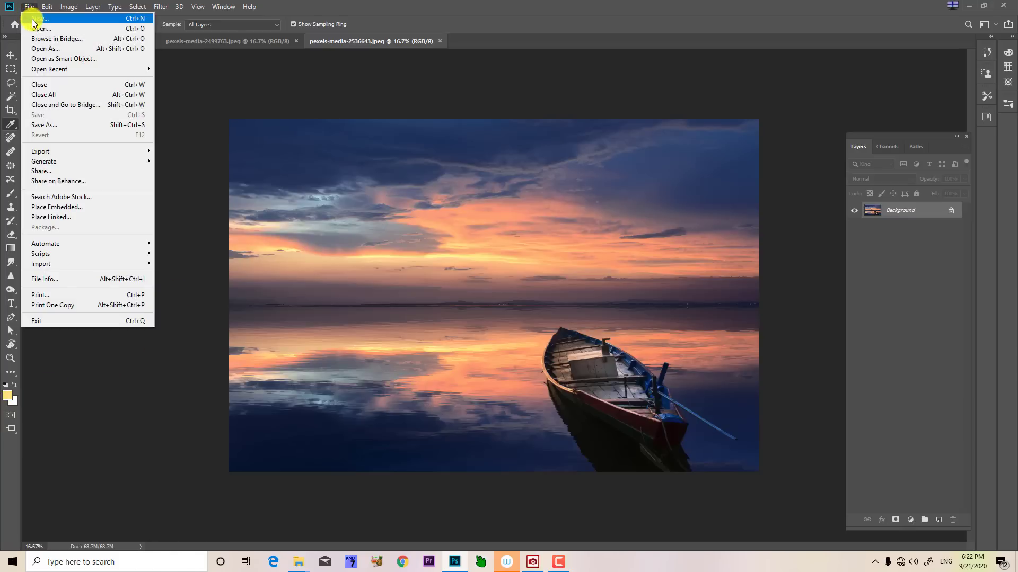
click(32, 19)
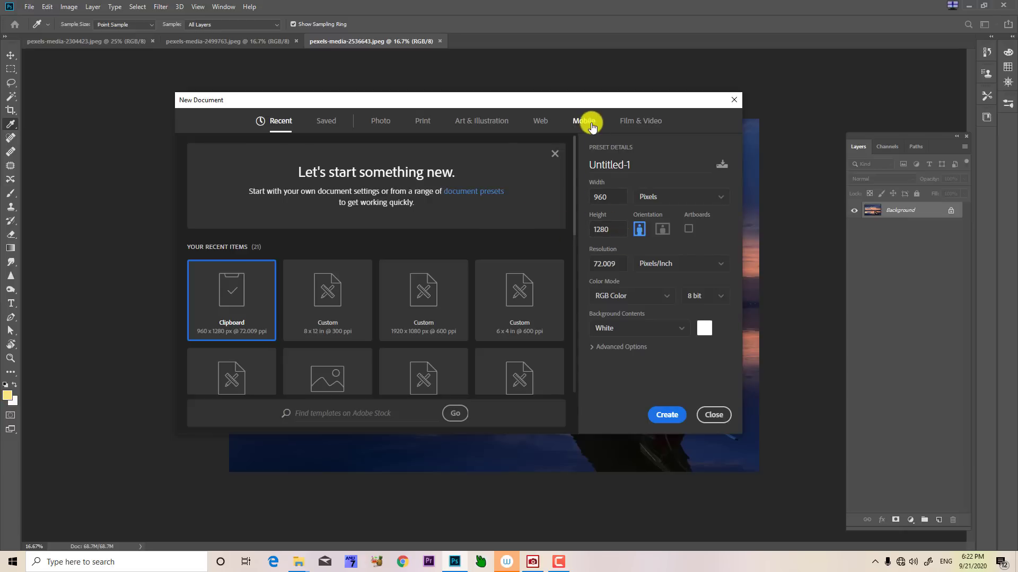
click(630, 127)
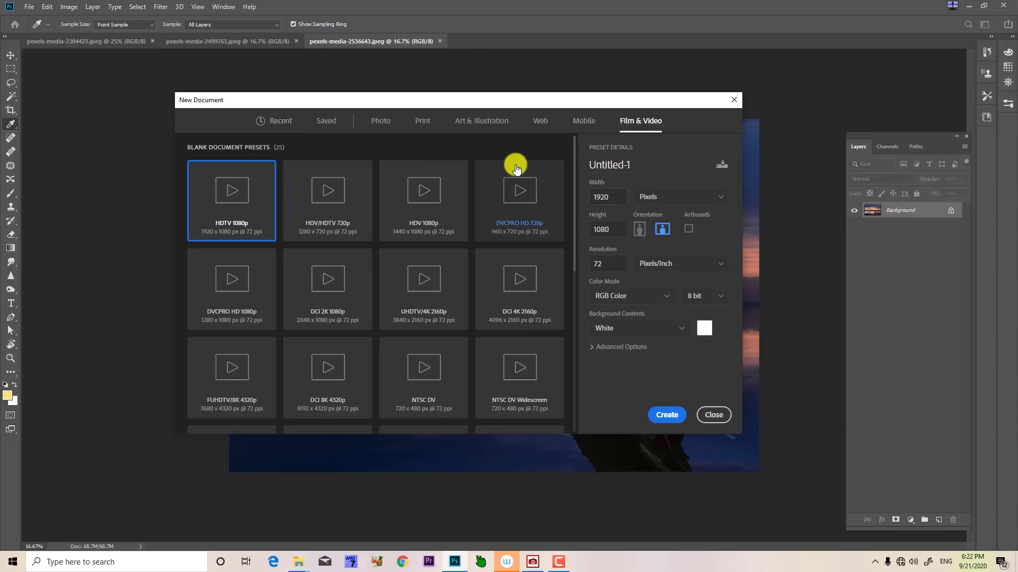
click(378, 126)
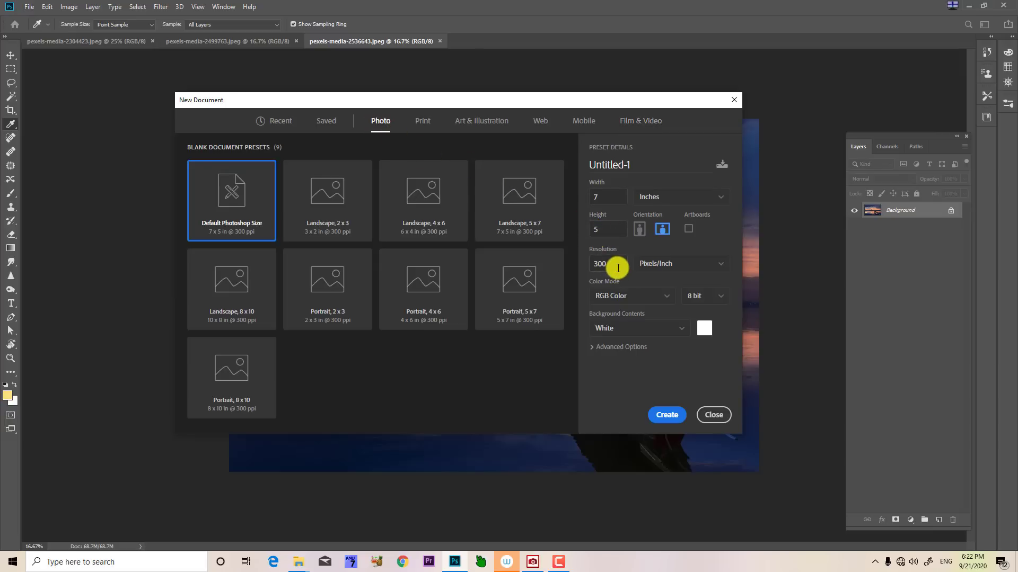
click(663, 413)
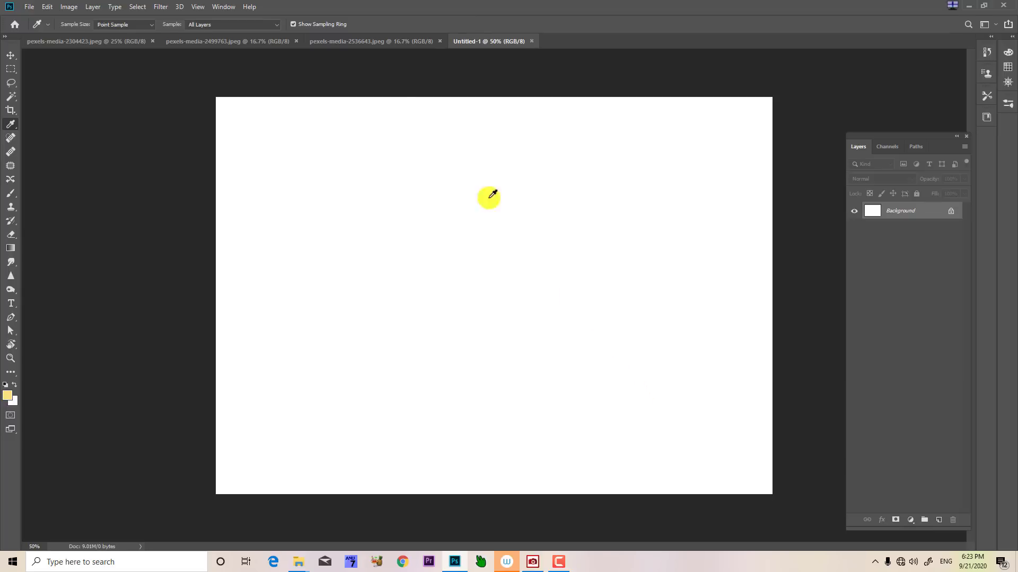
- Look through the open sunset photos one after another and return to the blank document
click(355, 43)
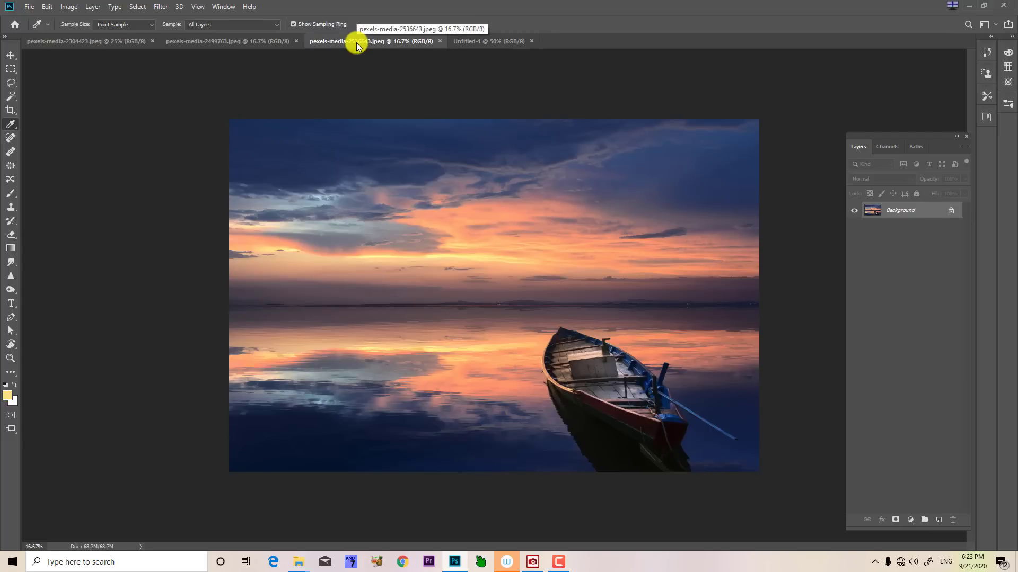
key(ctrl+Tab)
key(ctrl+Tab)
key(ctrl+Tab)
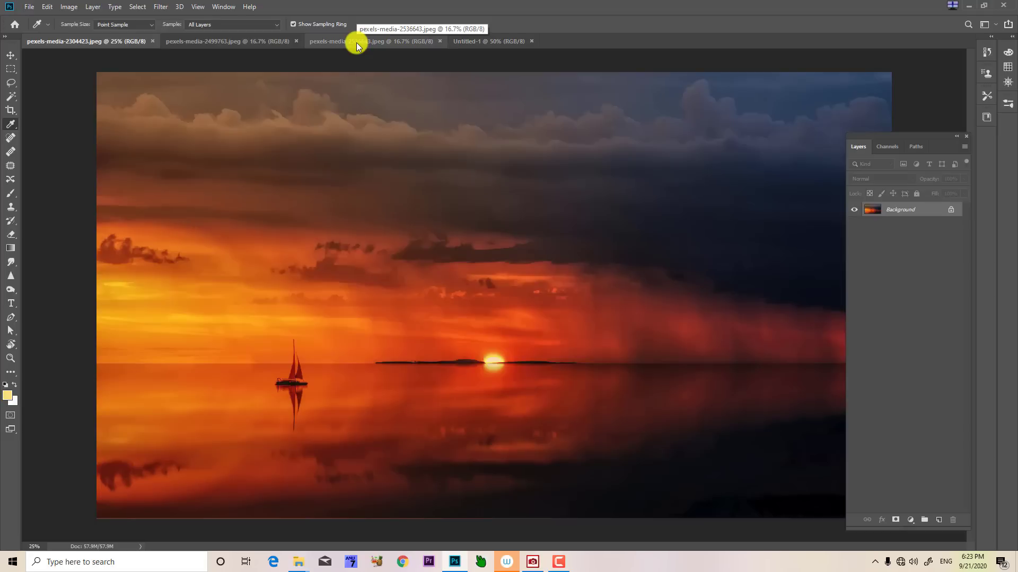
key(ctrl+Tab)
key(ctrl+Tab)
key(ctrl+Tab)
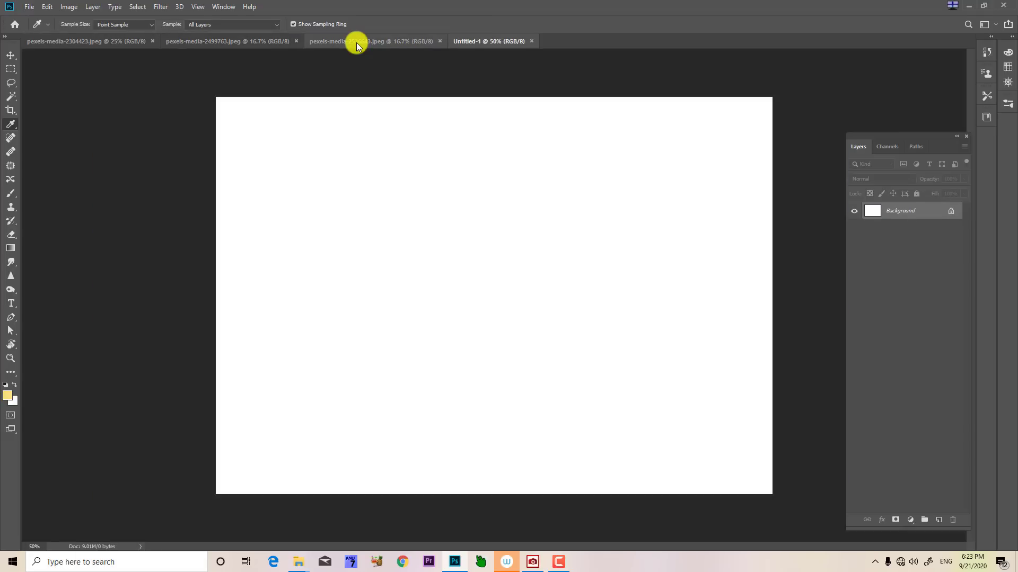
- Sample the yellow strip of sky in the boat photo and fill the blank document with it as the background colour
key(ctrl+Tab)
key(ctrl+Tab)
key(ctrl+Tab)
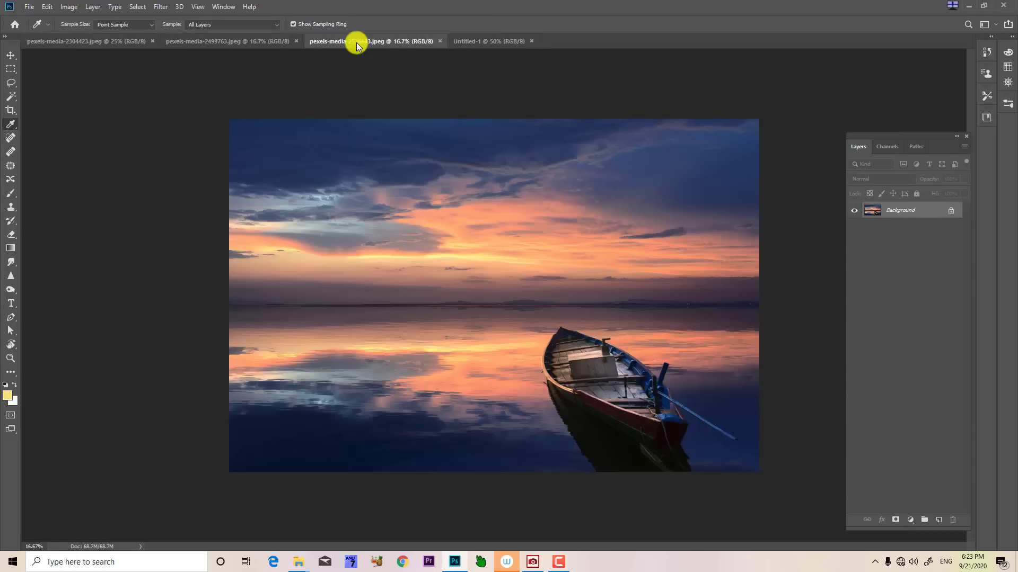
key(ctrl+Tab)
key(ctrl+Tab)
key(ctrl+Tab)
click(476, 255)
key(ctrl+Tab)
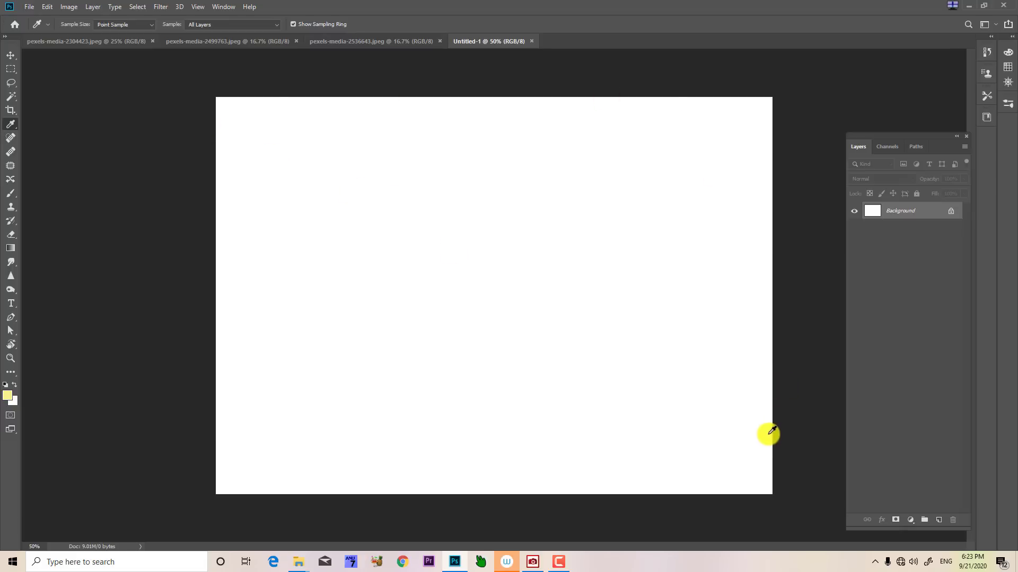
key(x)
key(ctrl+BackSpace)
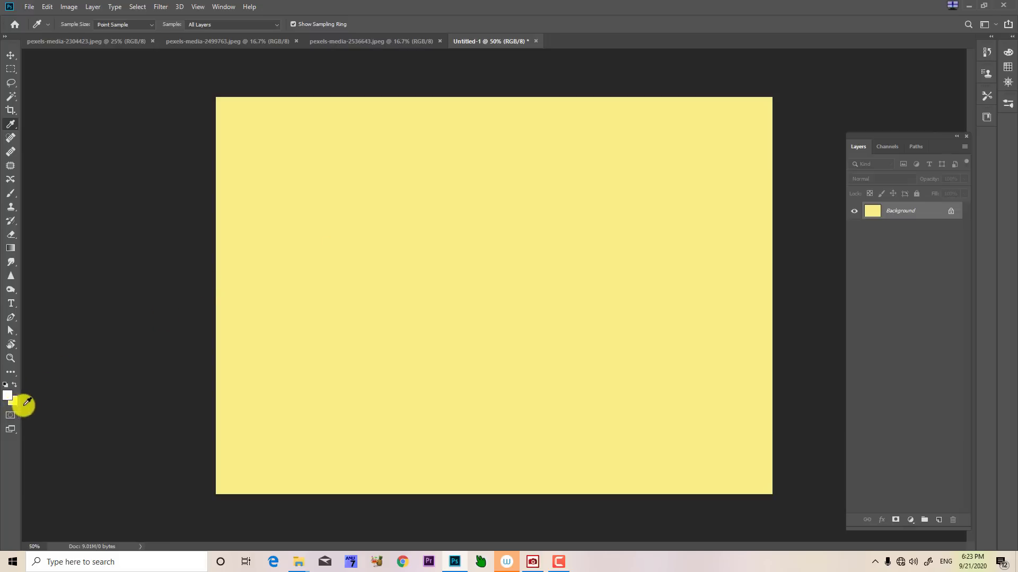
- Sample the light blue among the clouds in the boat photo and fill the Untitled-1 document with it as the background colour
click(361, 41)
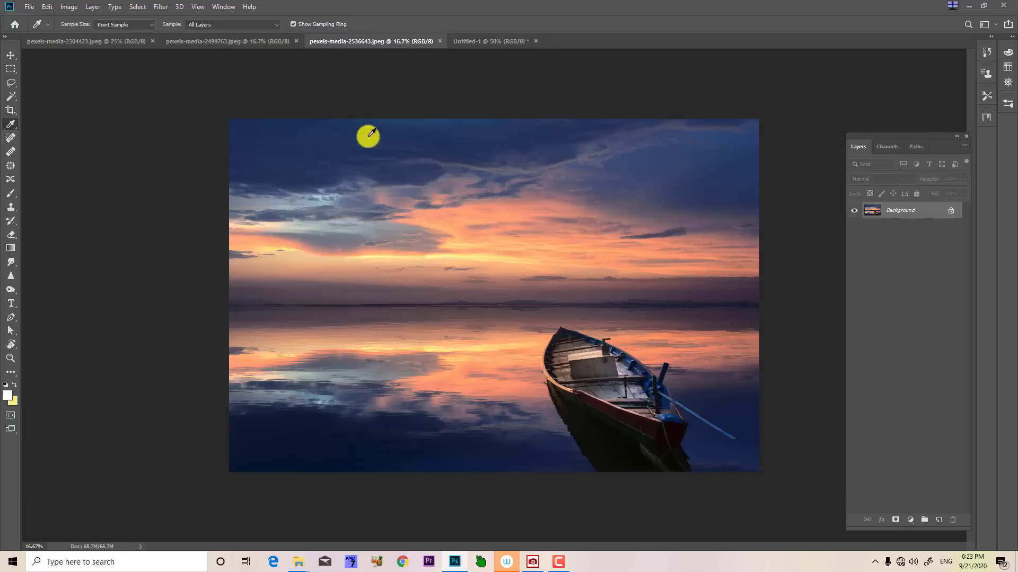
click(320, 196)
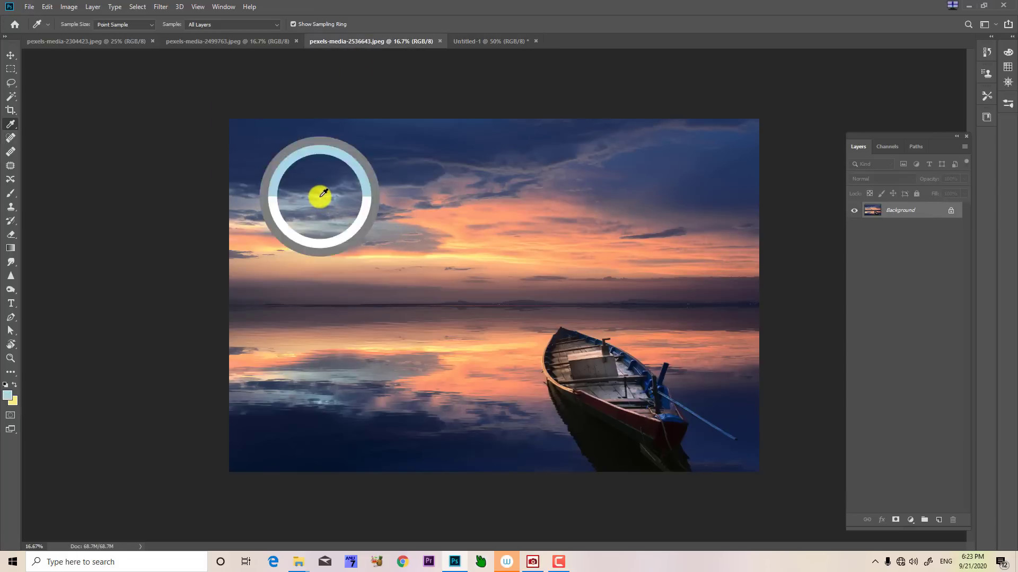
click(12, 386)
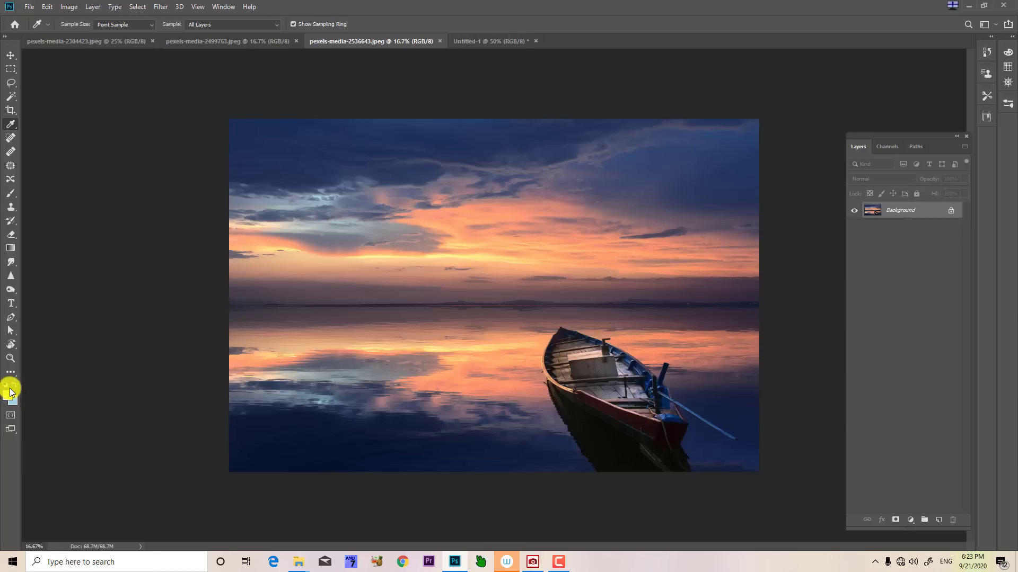
click(464, 41)
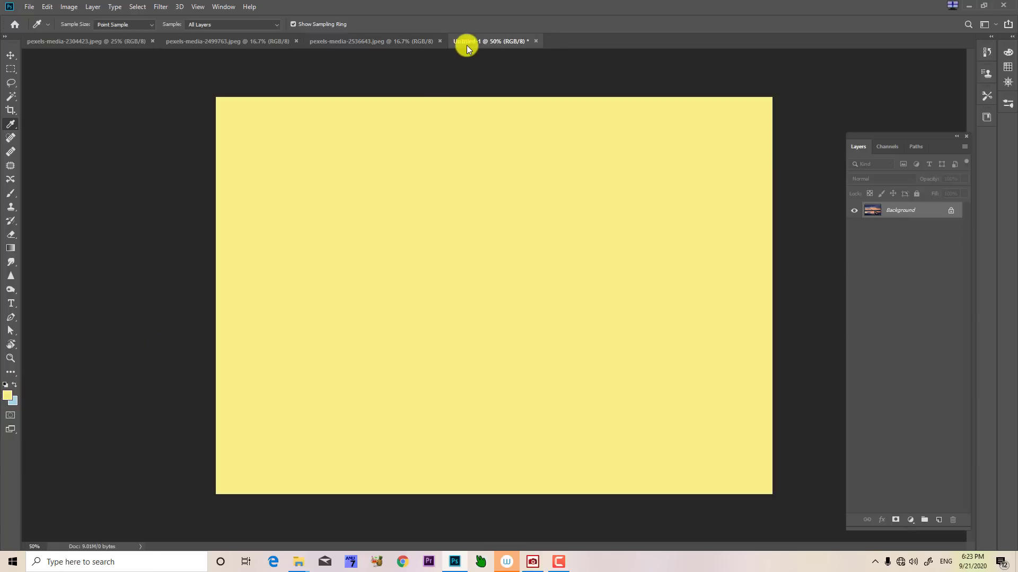
key(ctrl+BackSpace)
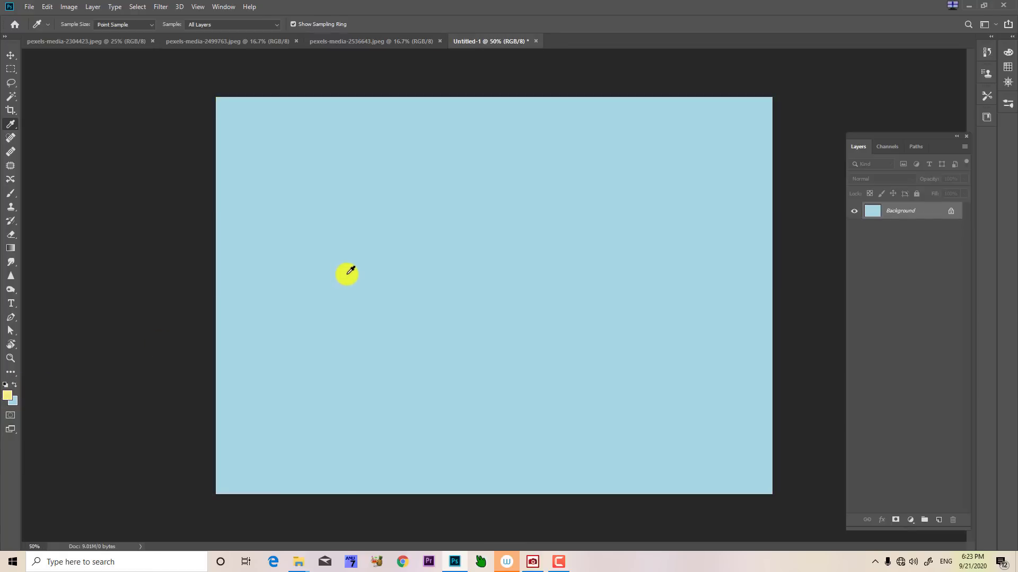
- Sample the peach glow above the clouds in pexels-media-2499763.jpeg and fill the Untitled-1 document with it
click(345, 41)
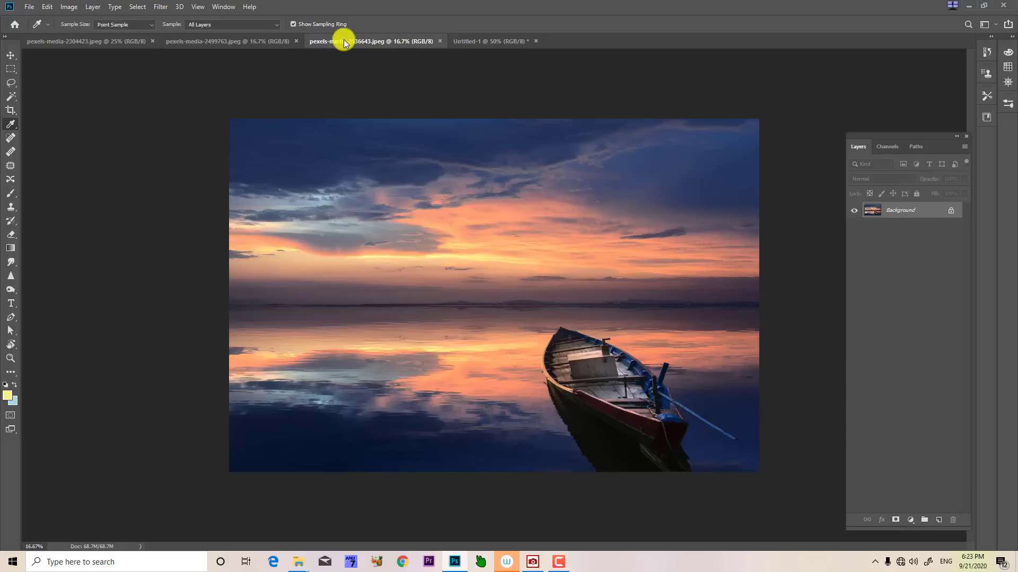
click(271, 45)
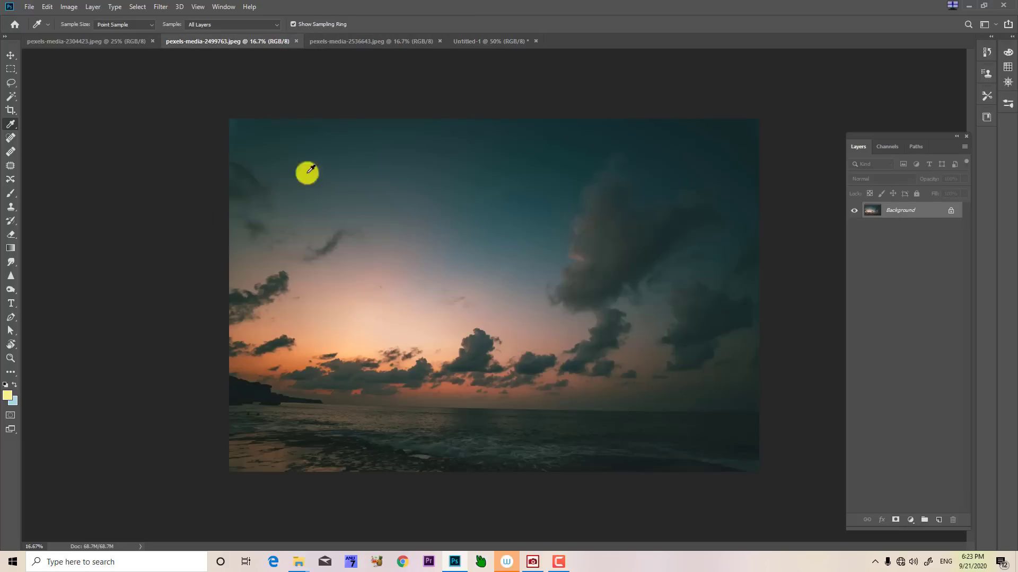
click(406, 327)
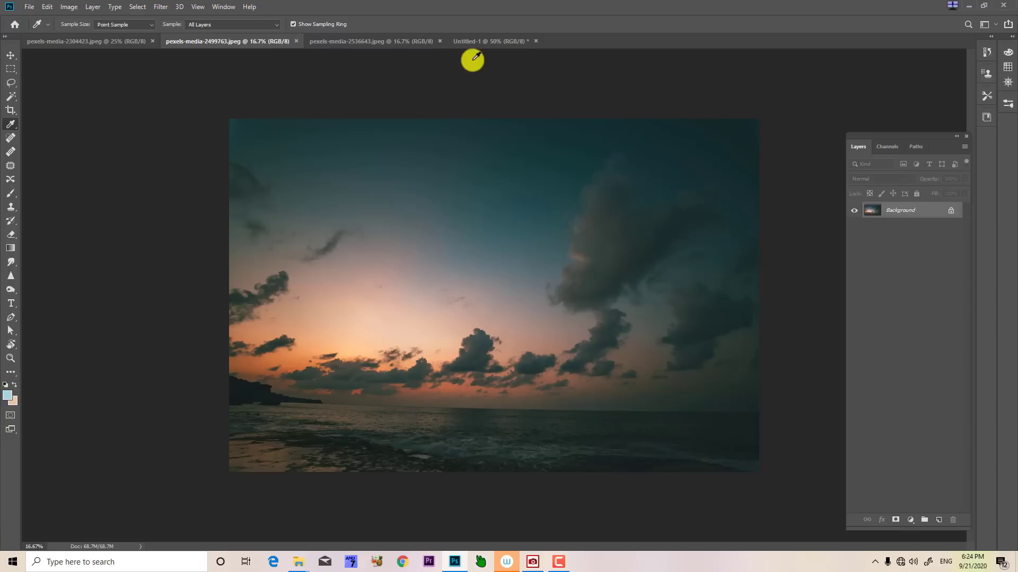
click(487, 42)
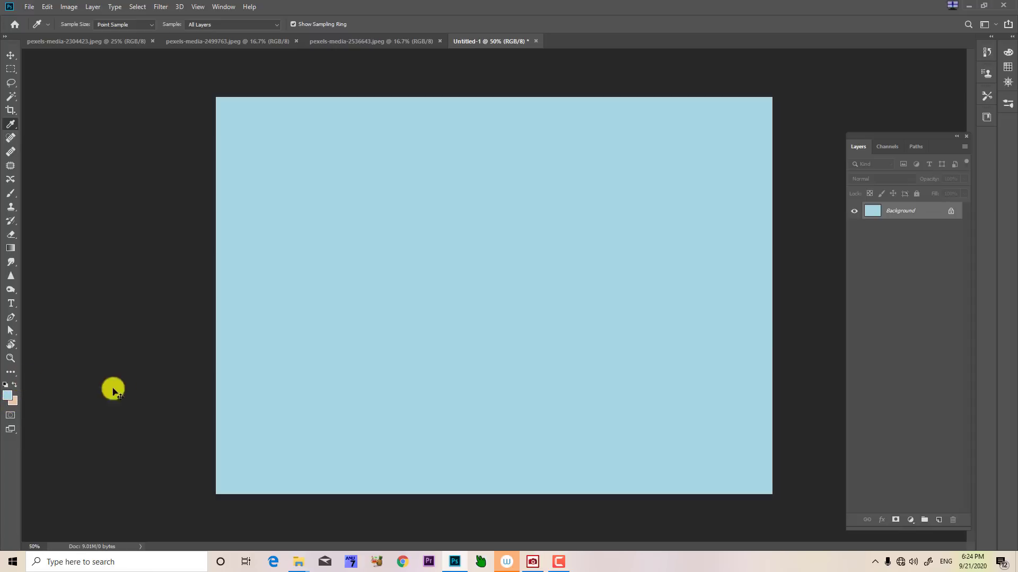
key(ctrl+BackSpace)
- Sample the red of the water just below the sun in the sailboat photo and fill the Untitled-1 document with it
click(103, 42)
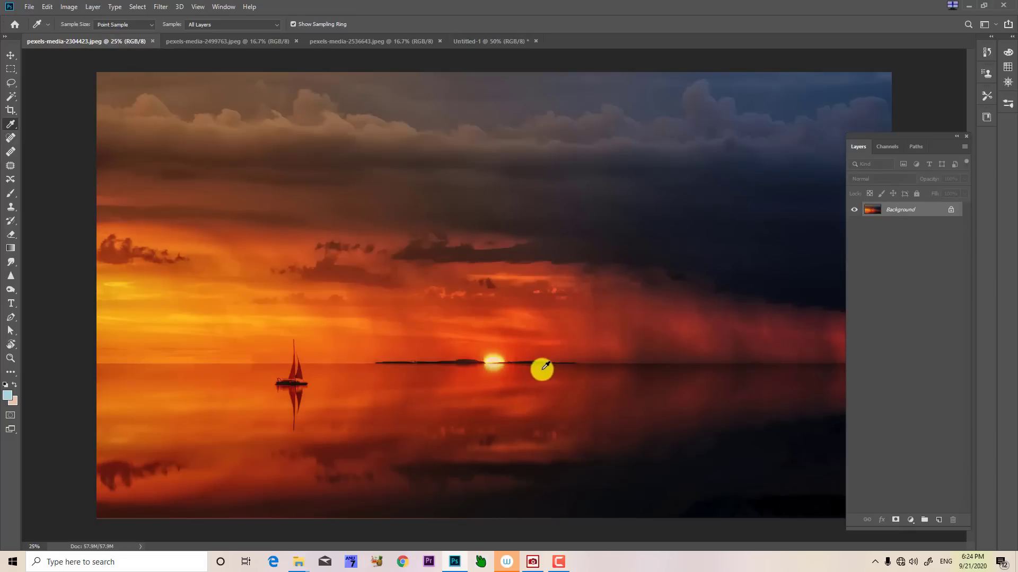
click(516, 371)
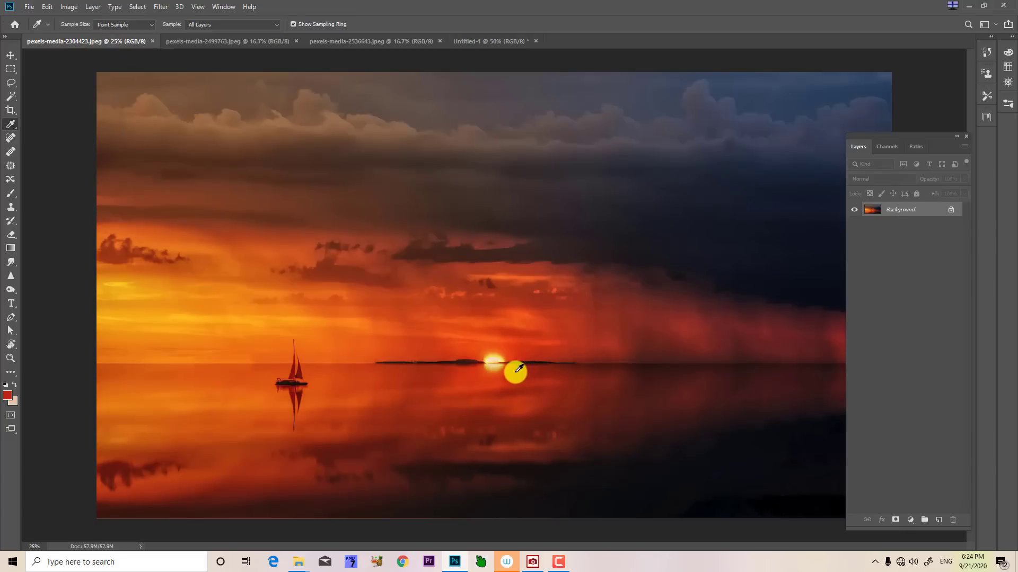
click(516, 371)
key(x)
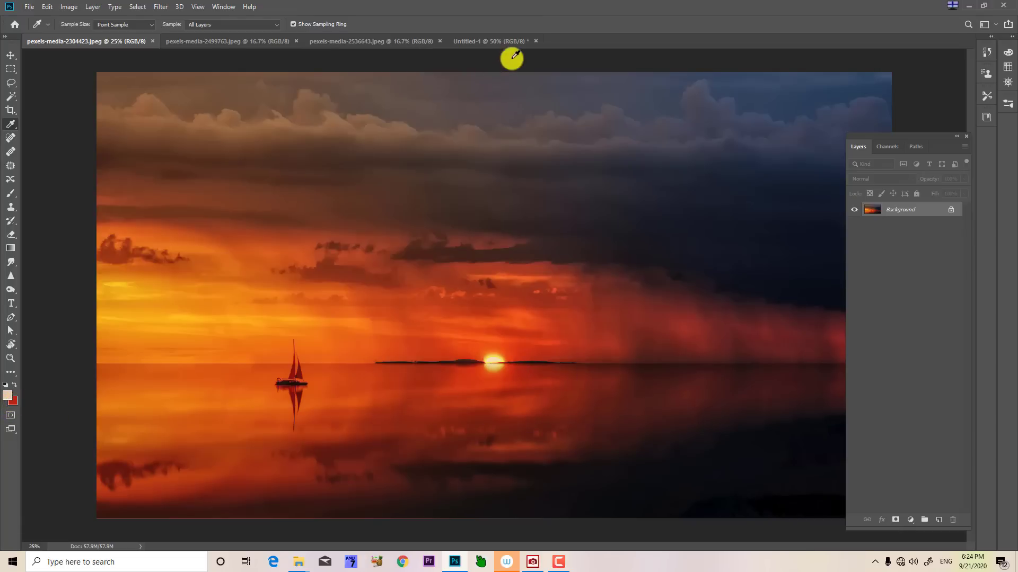
click(503, 45)
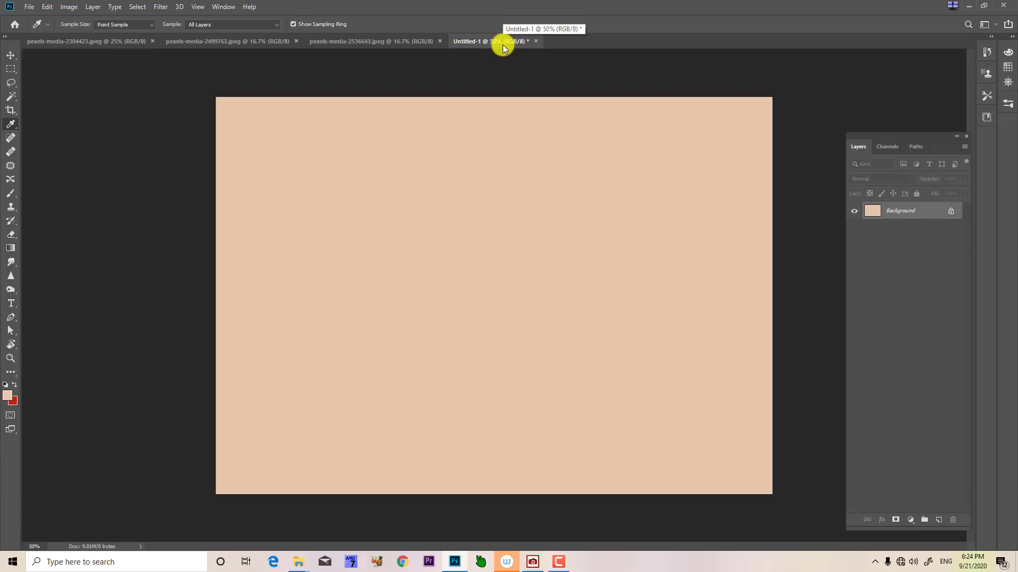
key(ctrl+BackSpace)
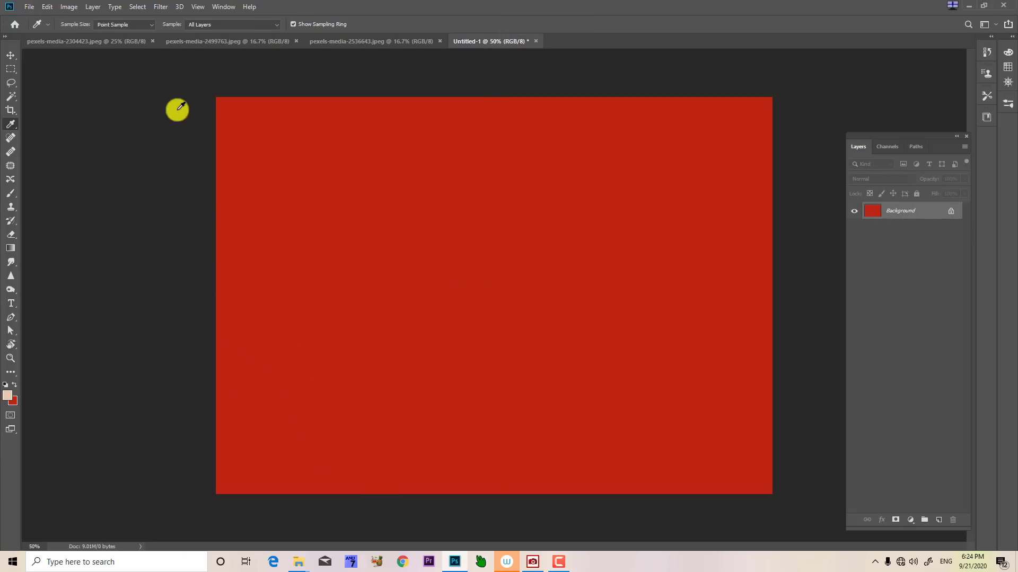
- Try sampling different foreground colours from the sailboat photo, including the dark water, orange reflections, bright sky and brown clouds
click(109, 48)
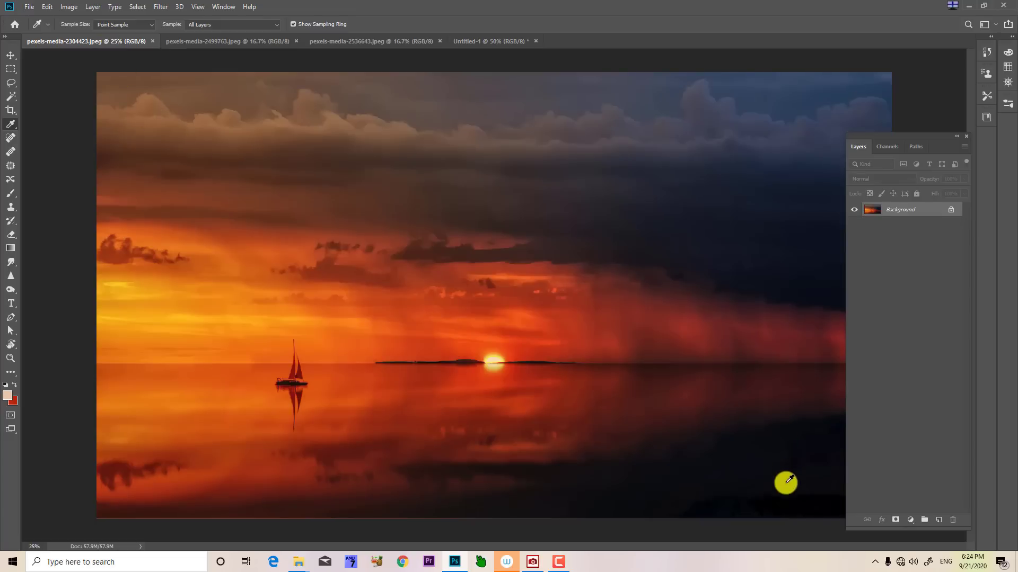
click(787, 506)
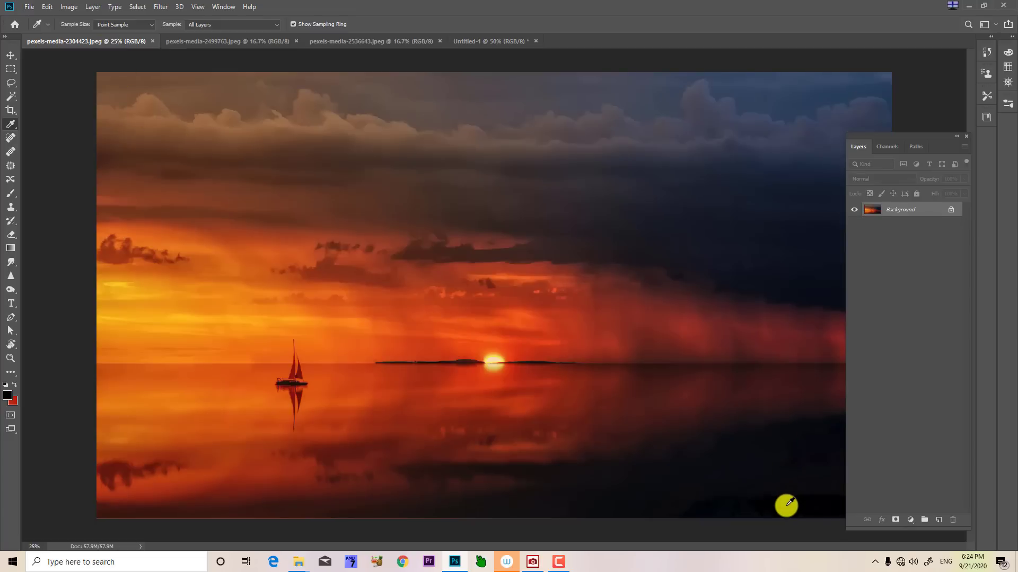
click(501, 448)
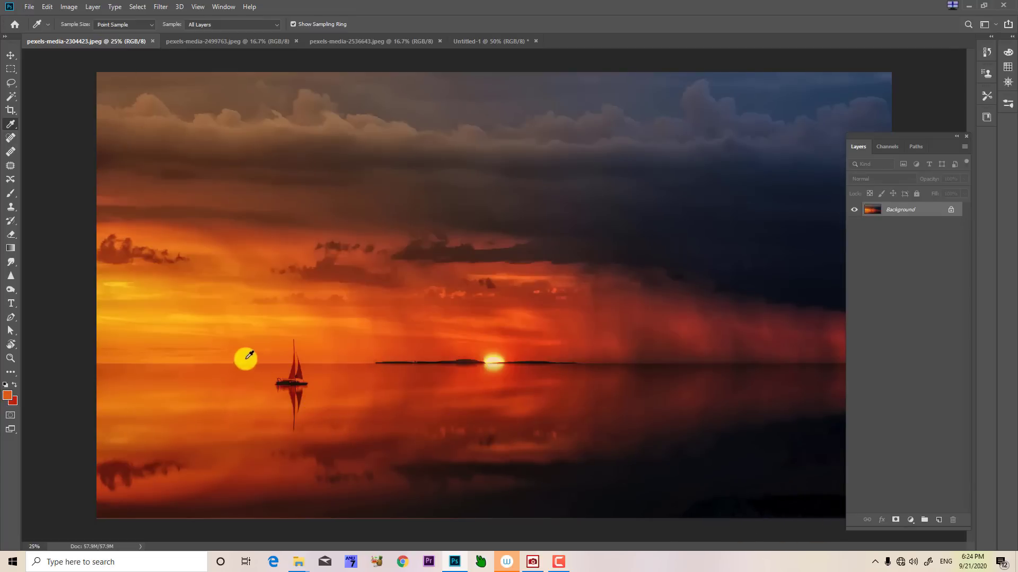
click(184, 290)
click(185, 178)
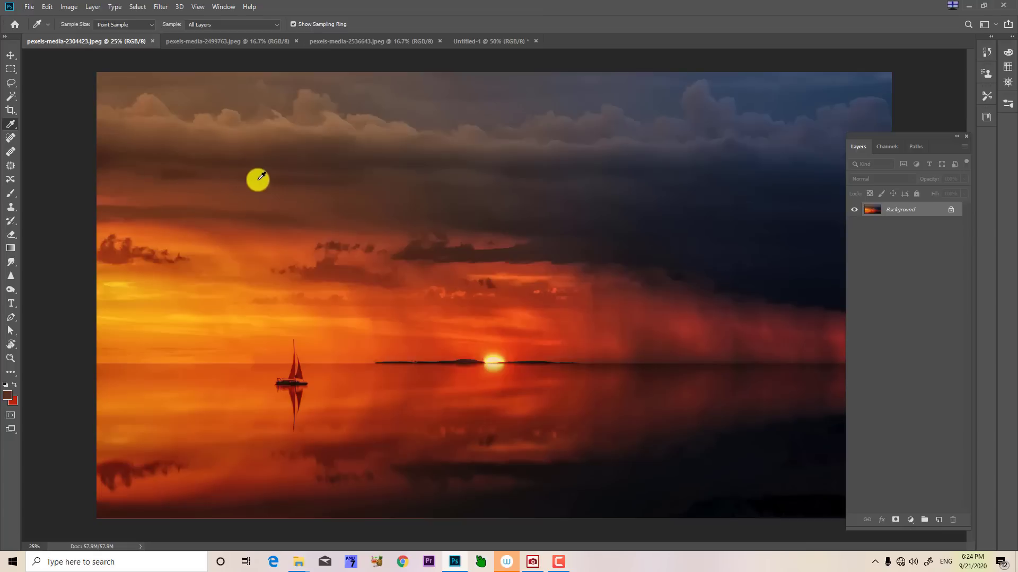
click(331, 189)
click(276, 261)
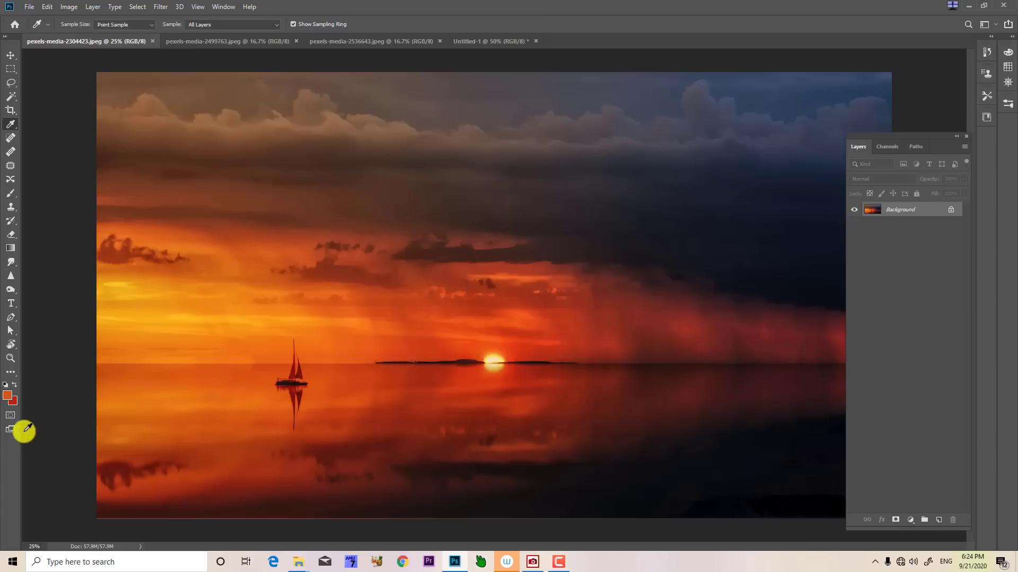
click(210, 398)
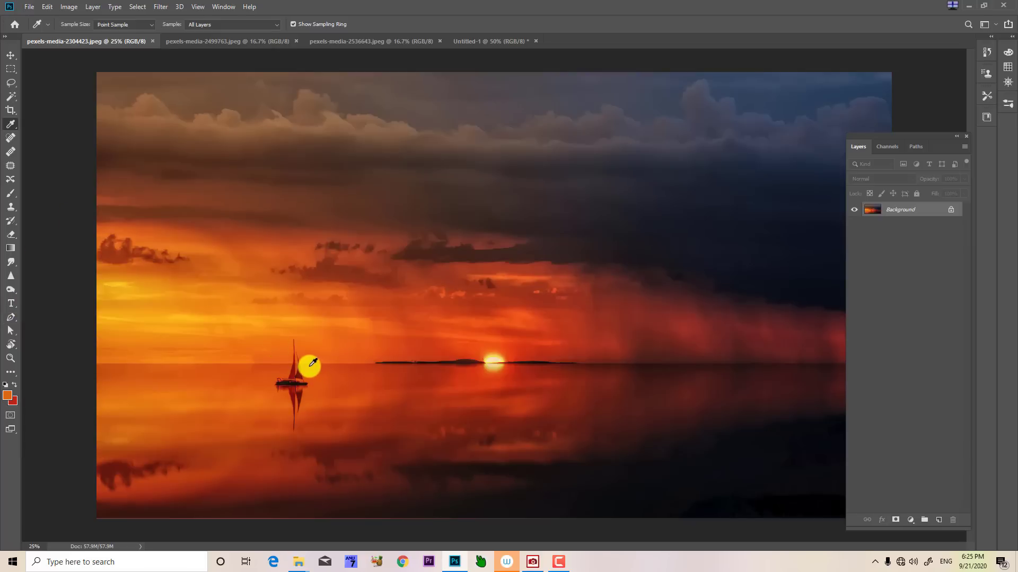
- Sample the reddish brown of the small dark cloud in the sailboat photo and fill the Untitled-1 document with it
click(118, 252)
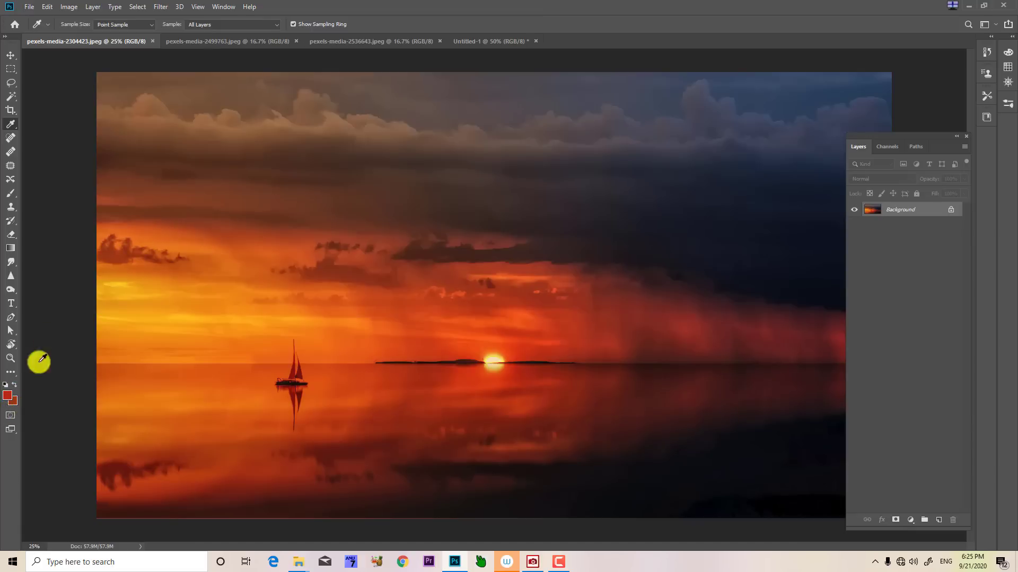
click(497, 43)
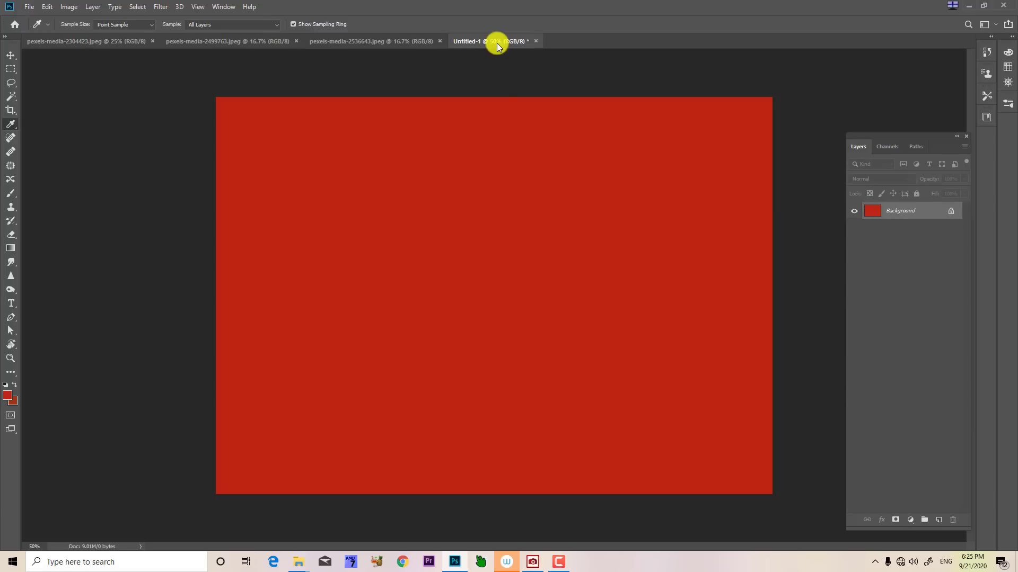
key(ctrl+BackSpace)
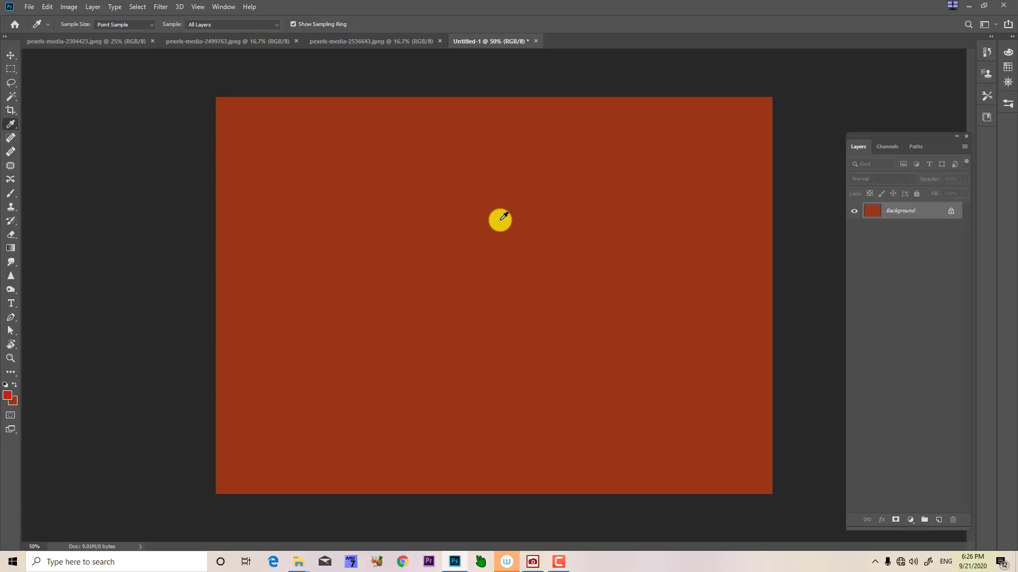
- Switch to the Patch tool and close all open documents, discarding the changes to Untitled-1
key(j)
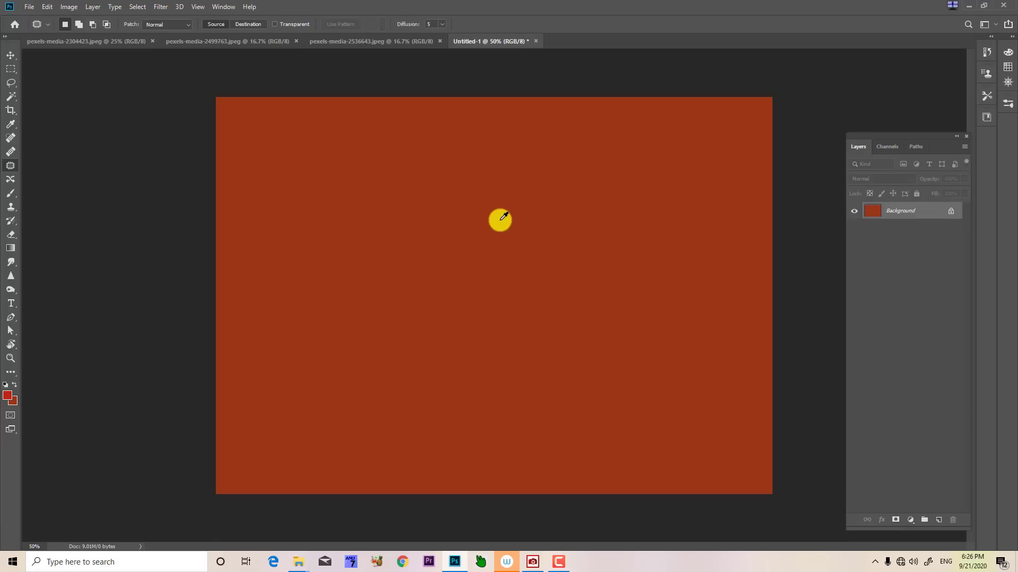
key(ctrl+w)
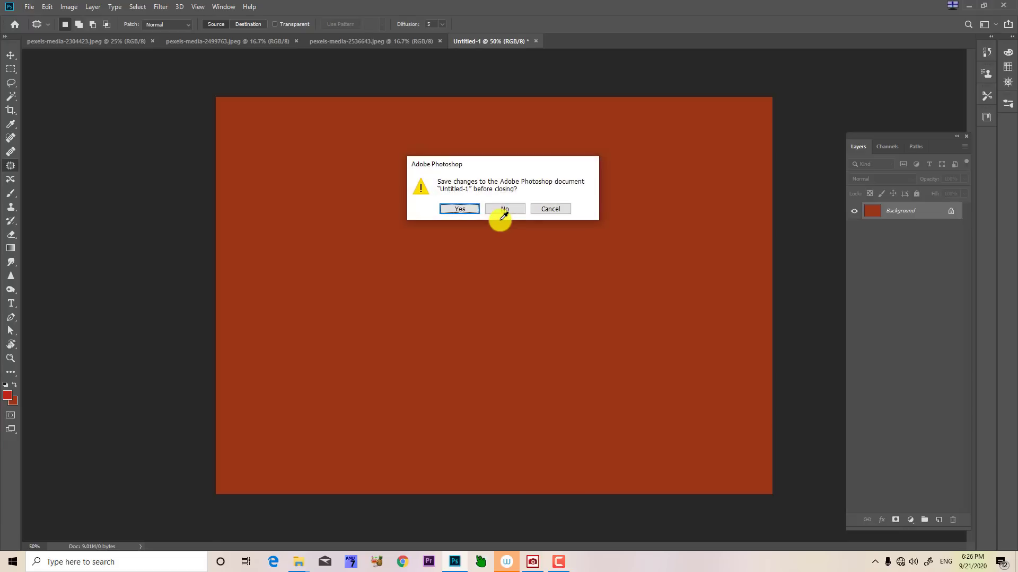
click(504, 212)
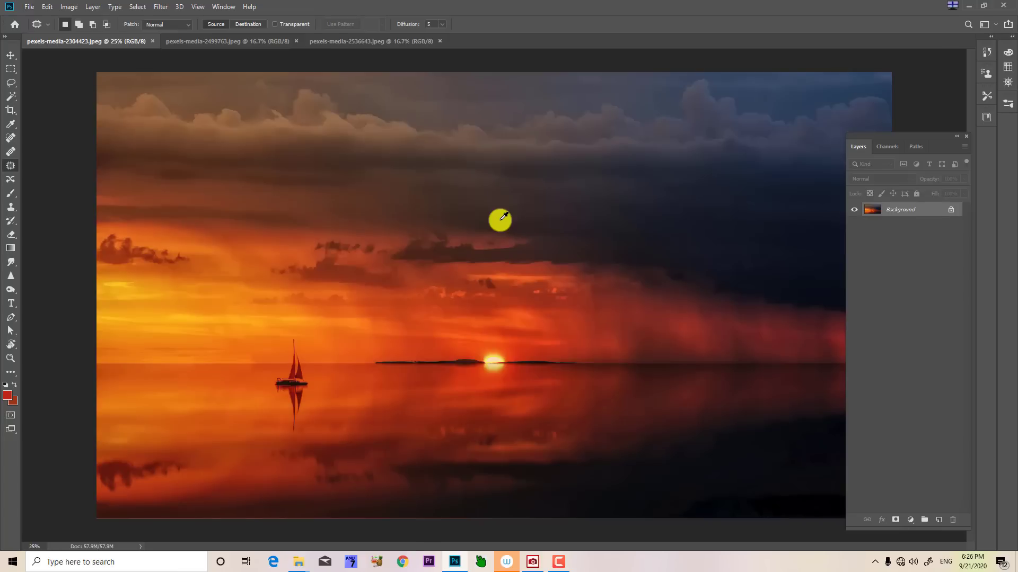
key(ctrl+w)
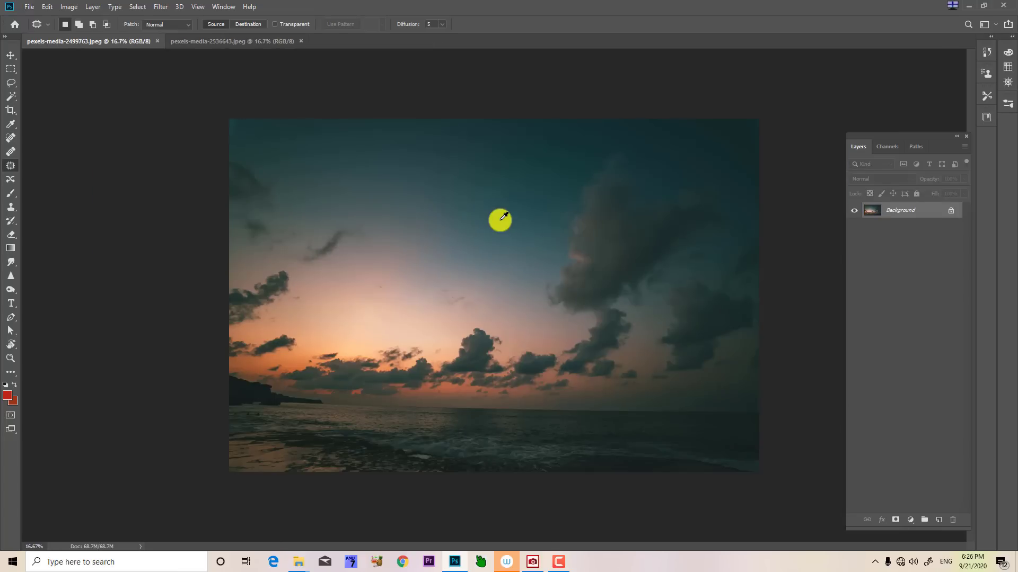
key(ctrl+w)
key(ctrl+w)
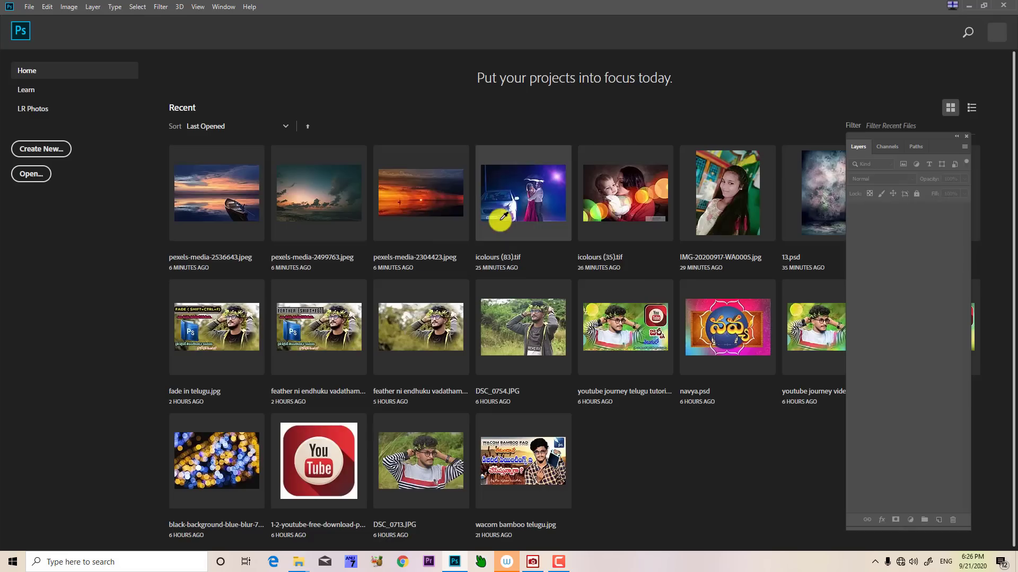
key(Escape)
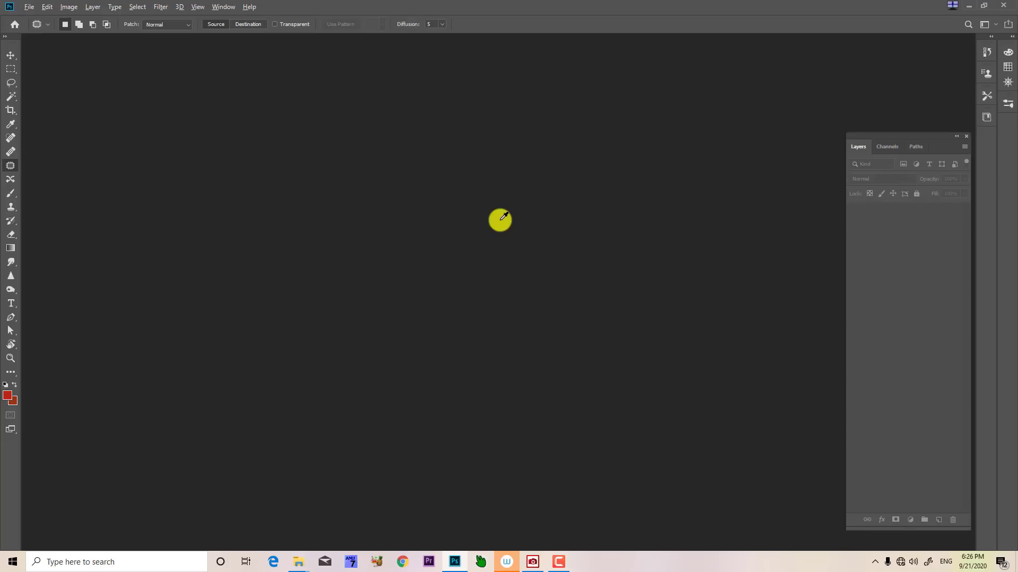
- Open the portrait pexels-media-2709388.jpeg from the File Explorer folder in Photoshop
key(alt+Tab)
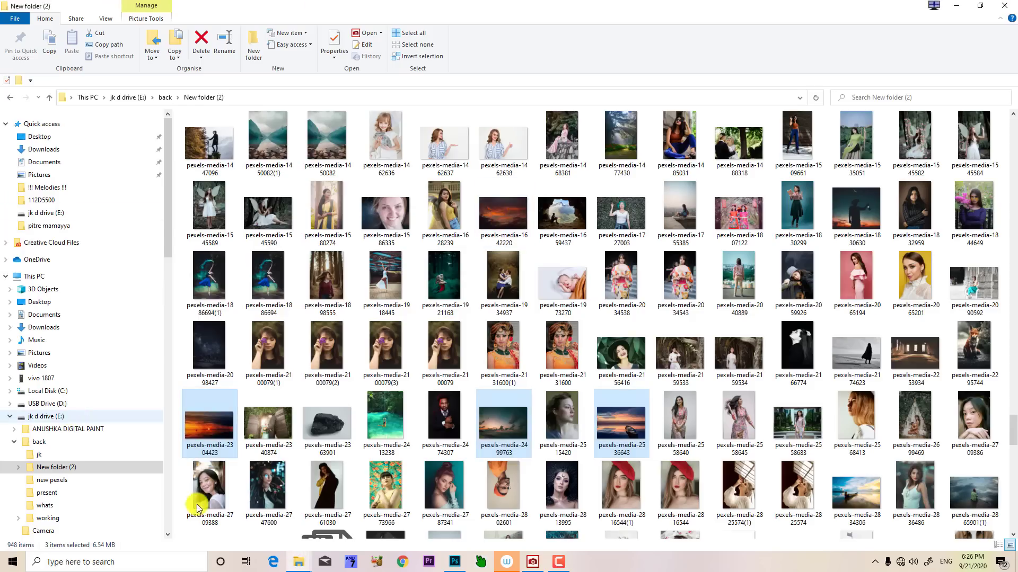
drag(197, 508, 462, 359)
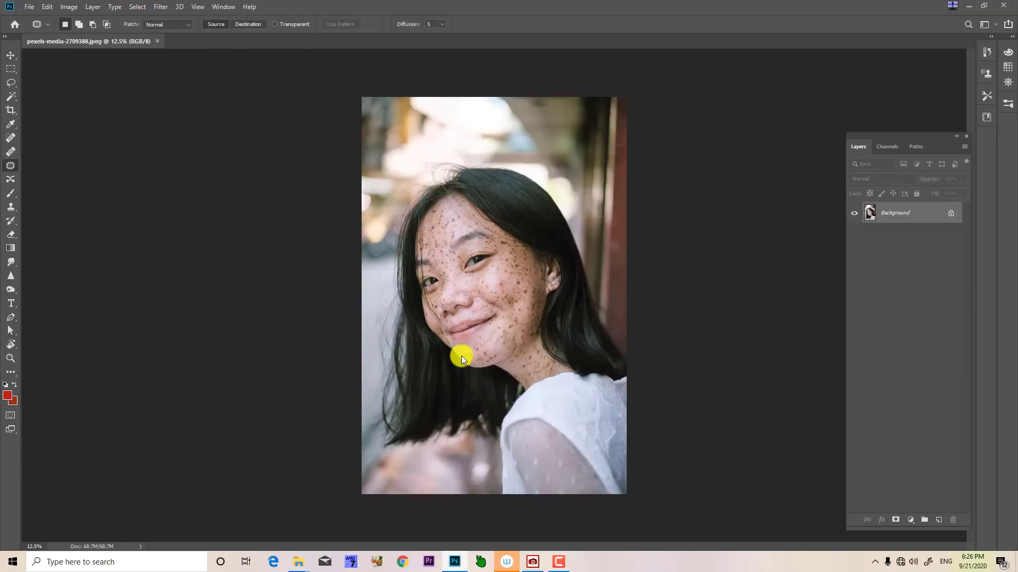
key(ctrl+plus)
key(ctrl+plus)
key(ctrl+plus)
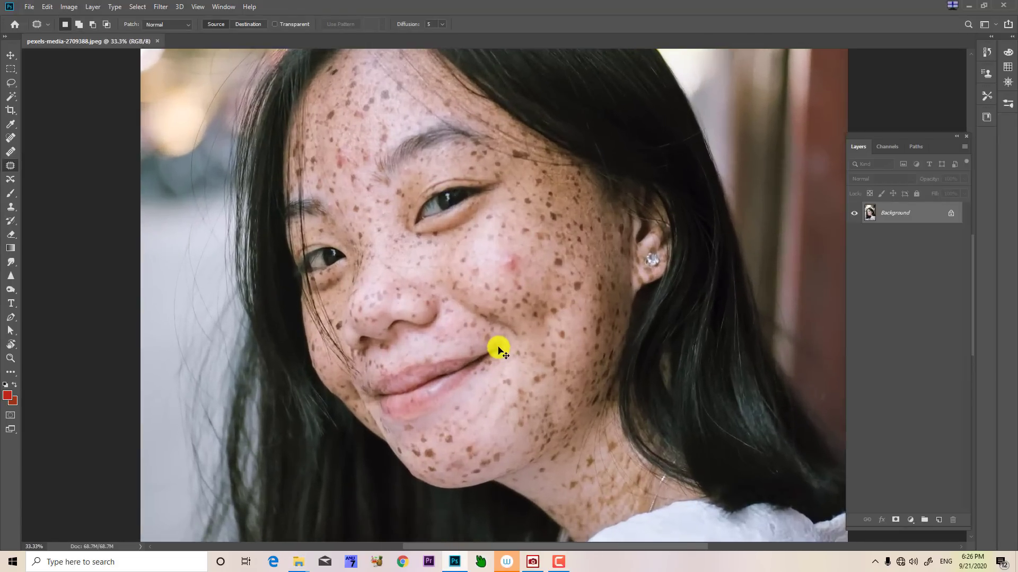
key(ctrl+plus)
key(ctrl+plus)
key(ctrl+minus)
key(ctrl+minus)
key(ctrl+plus)
key(ctrl+minus)
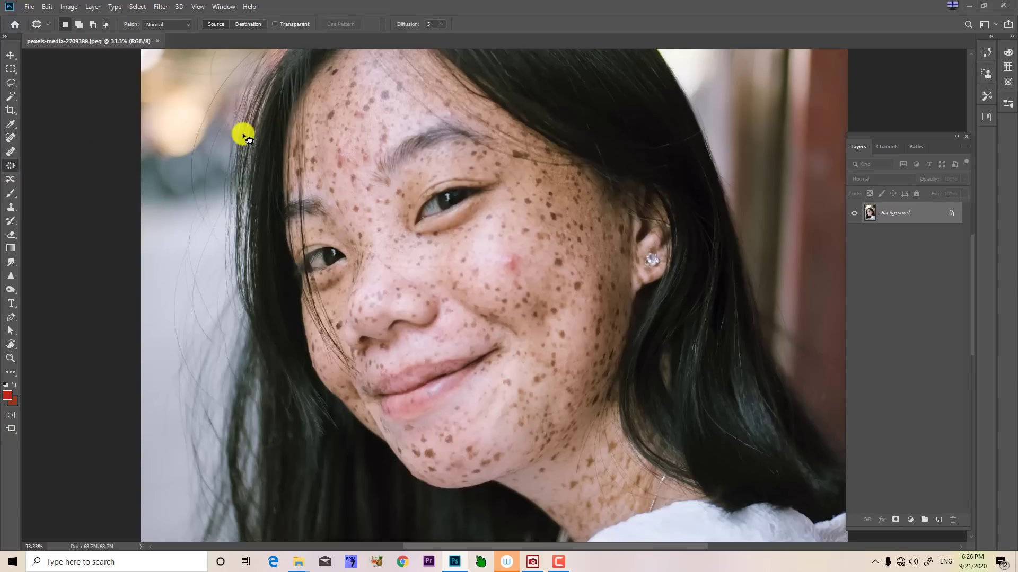
- Cycle through the healing and retouching tools of the group and return to the Patch tool
key(shift+j)
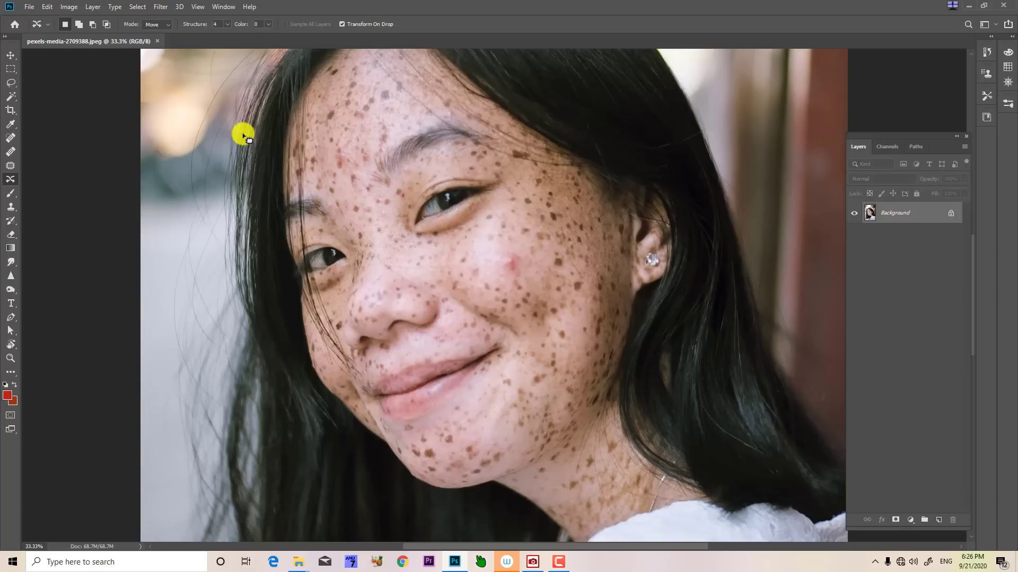
key(shift+j)
key(shift+j)
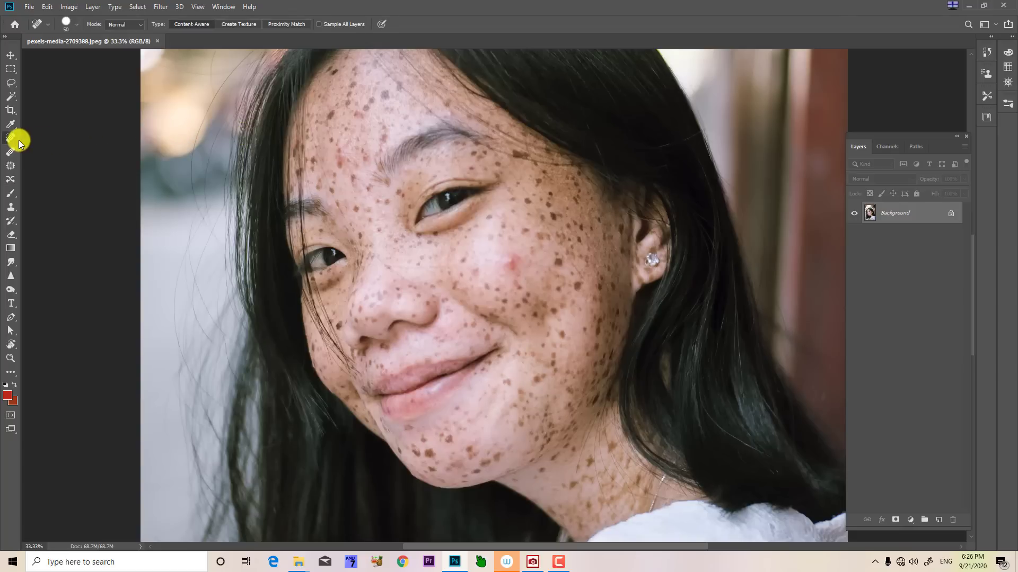
key(shift+j)
key(shift+j)
key(shift+j)
key(shift+j)
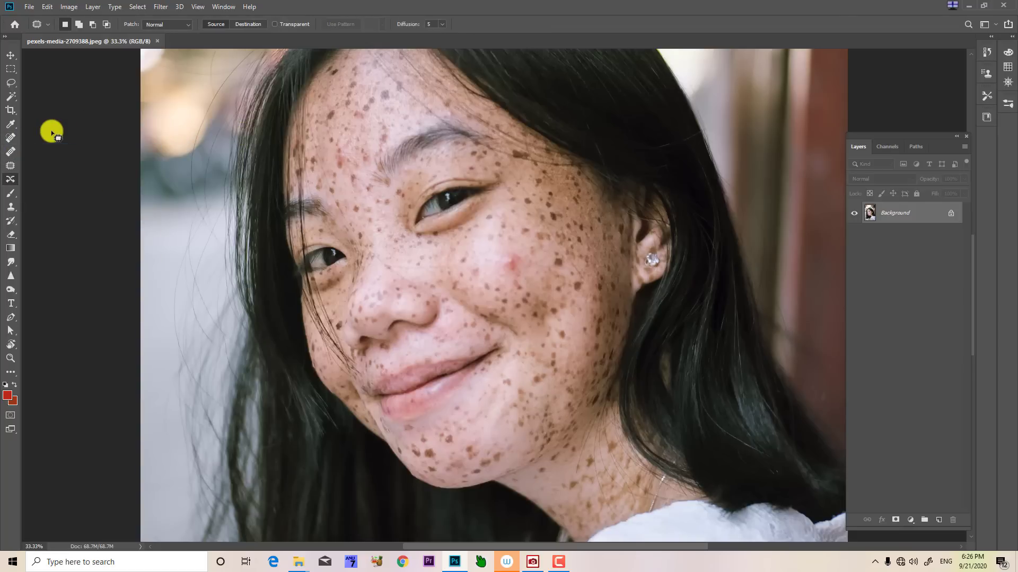
key(shift+j)
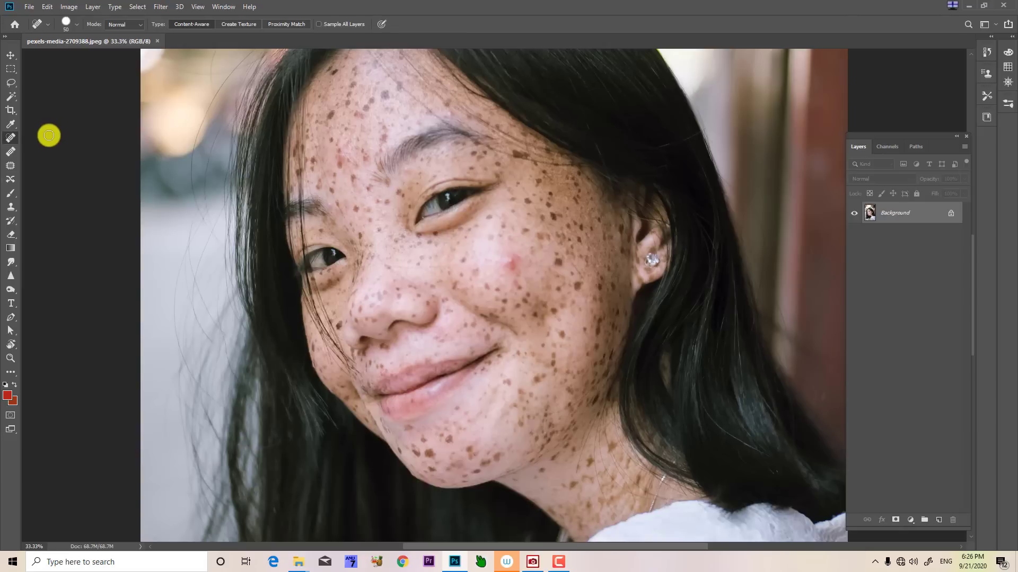
click(14, 167)
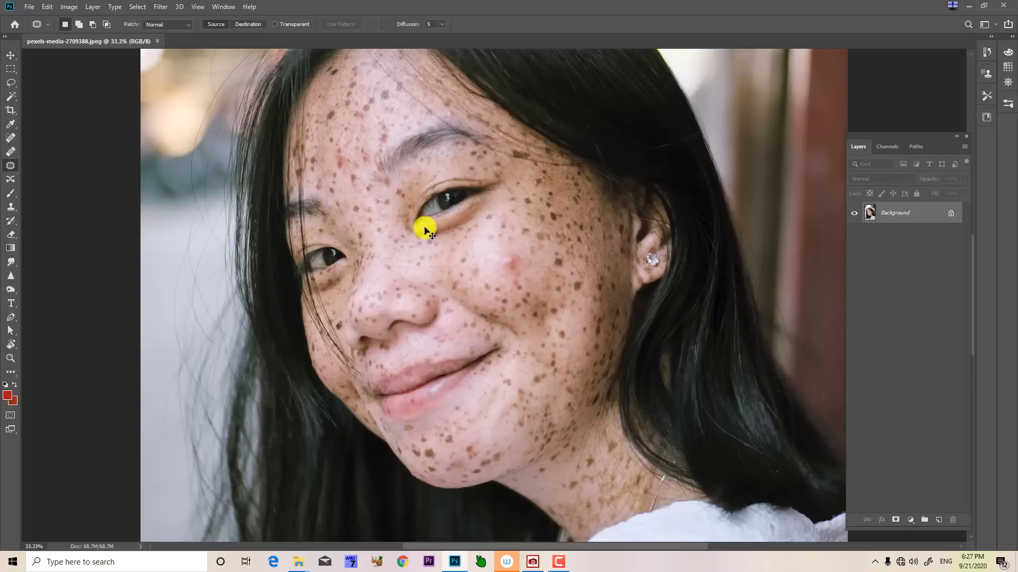
- Patch the red pimple on the cheek below the eye with nearby clear skin and clear the selection
key(ctrl+plus)
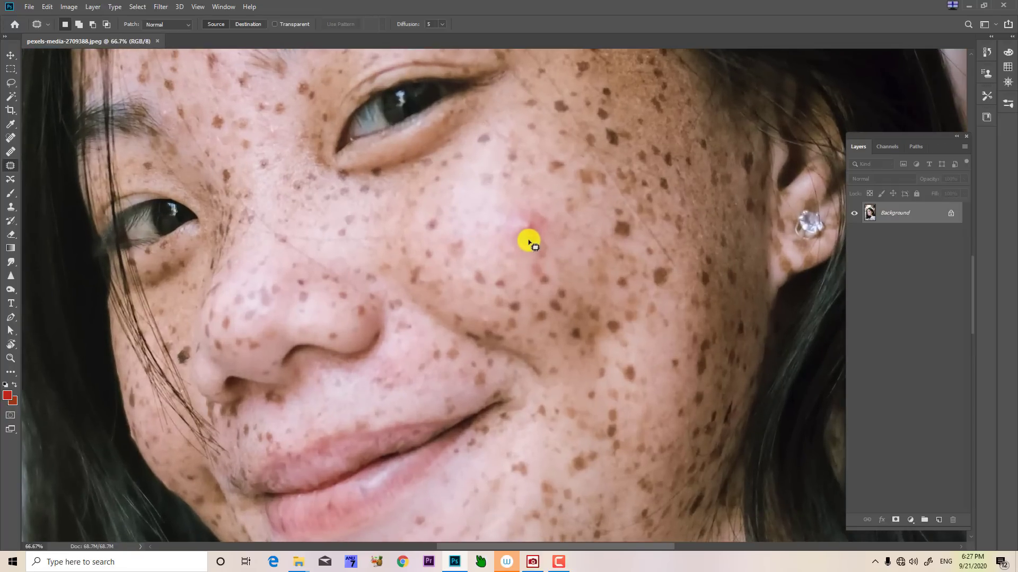
drag(529, 243, 398, 312)
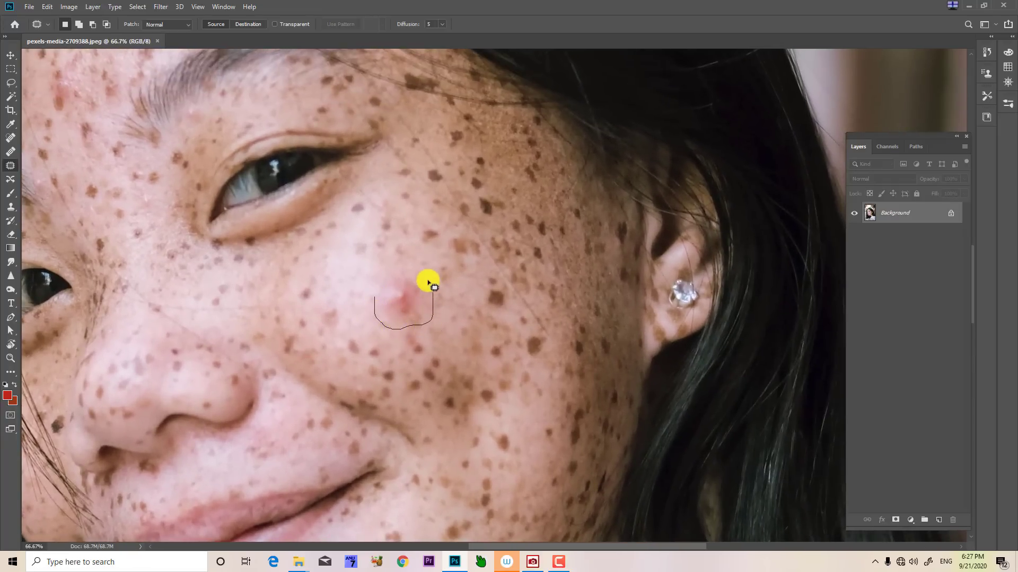
mouse_move(429, 282)
mouse_down()
mouse_move(400, 268)
mouse_move(375, 287)
mouse_move(373, 320)
mouse_up()
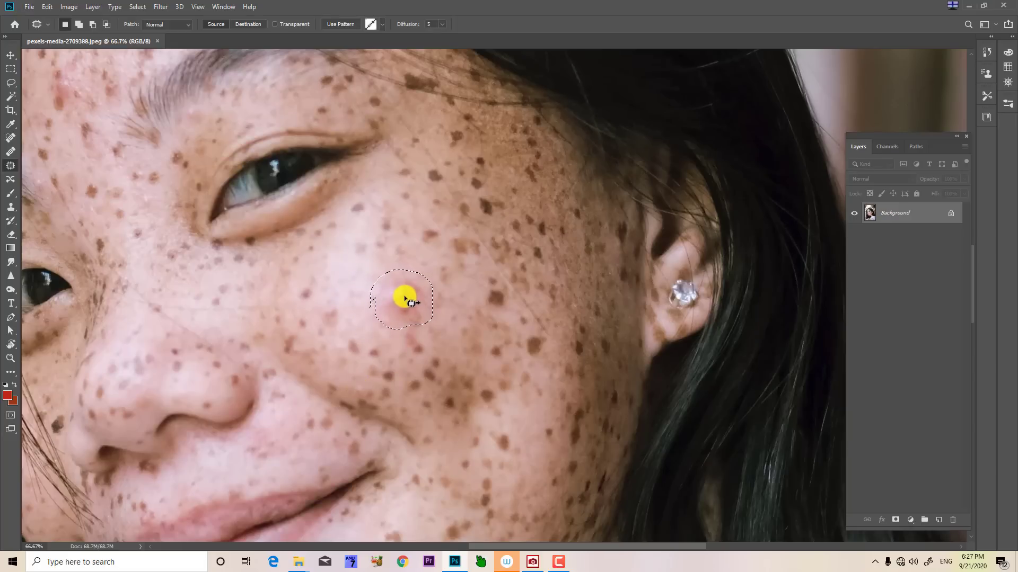
drag(411, 303, 338, 277)
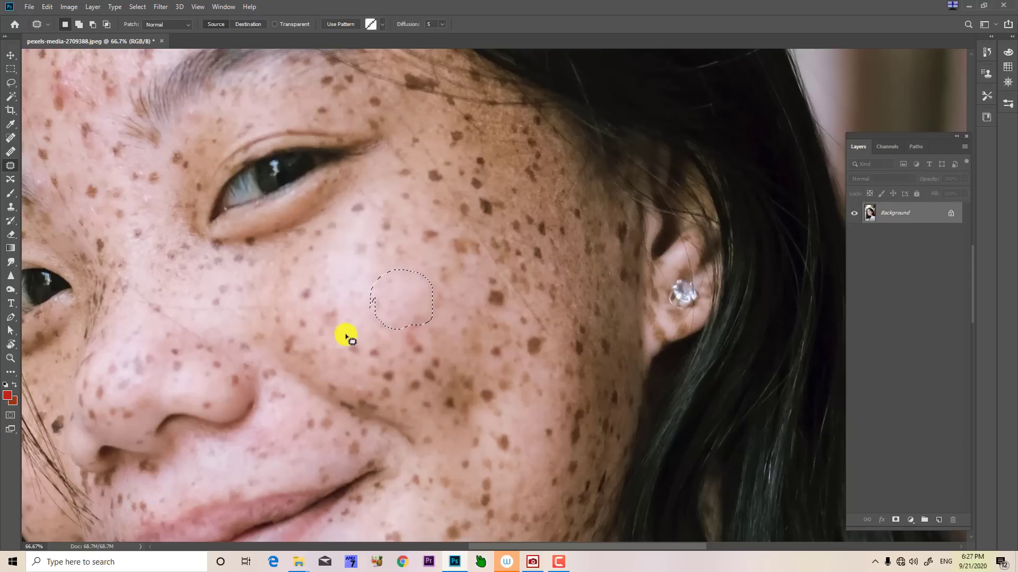
click(389, 345)
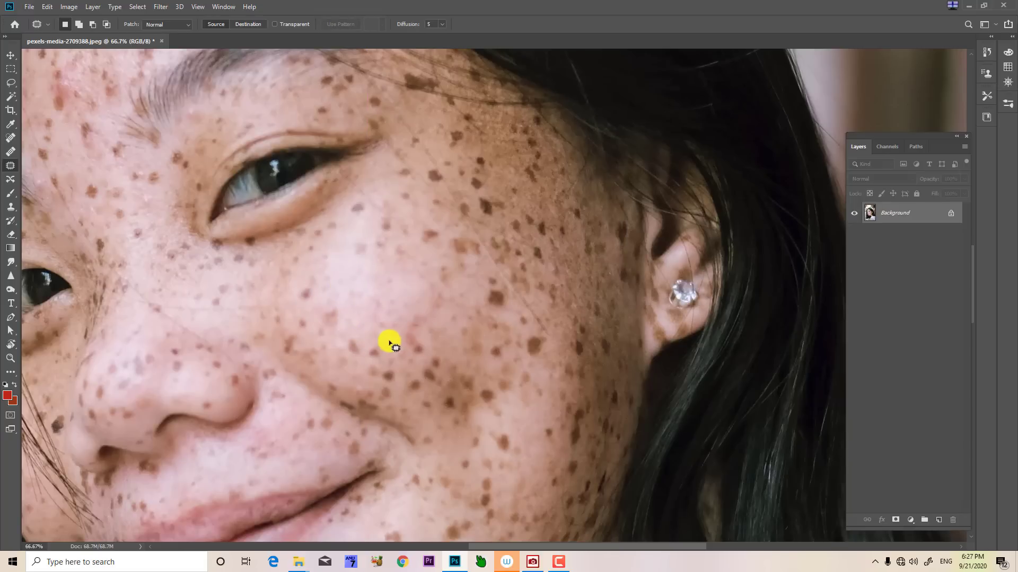
- Patch the freckles on the inner cheek, level with the nose, using nearby clear skin
scroll(390, 344, down, 2)
mouse_move(336, 279)
mouse_down()
mouse_move(327, 252)
mouse_move(317, 275)
mouse_move(324, 283)
mouse_move(355, 259)
mouse_up()
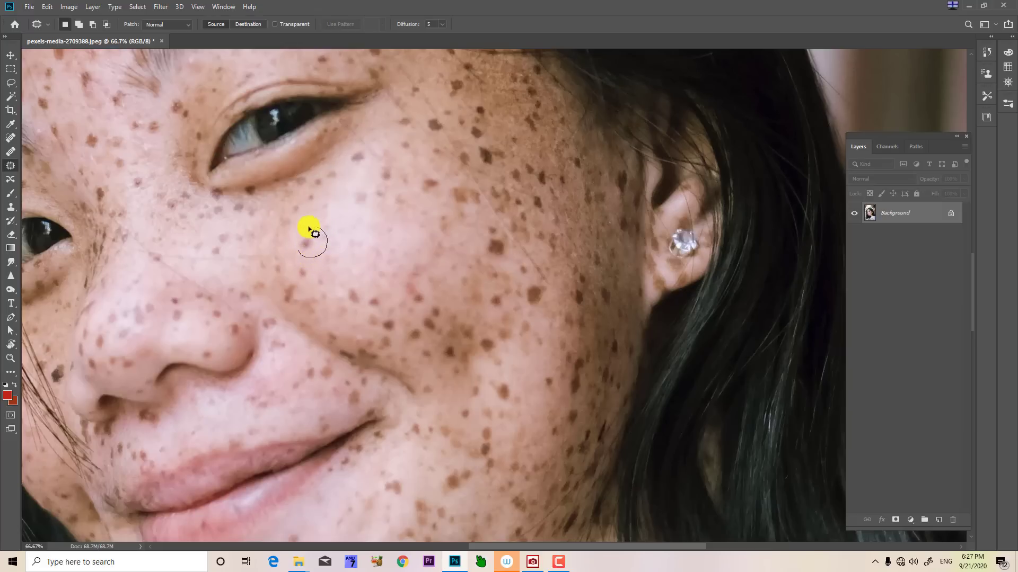
mouse_move(310, 230)
mouse_down()
mouse_move(291, 243)
mouse_move(294, 255)
mouse_move(355, 238)
mouse_up()
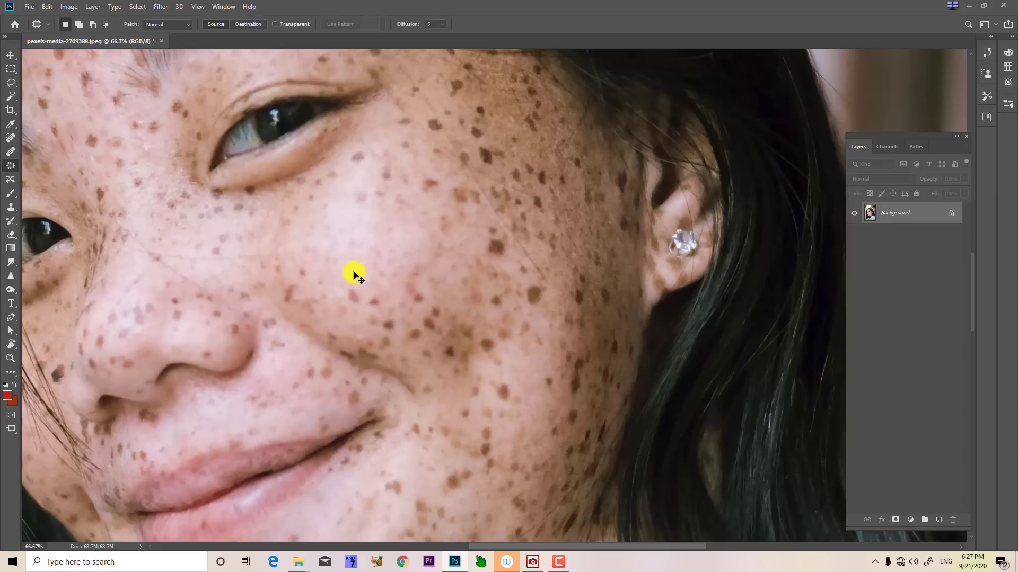
mouse_move(302, 283)
mouse_down()
mouse_move(313, 271)
mouse_move(297, 263)
mouse_move(296, 276)
mouse_move(307, 280)
mouse_up()
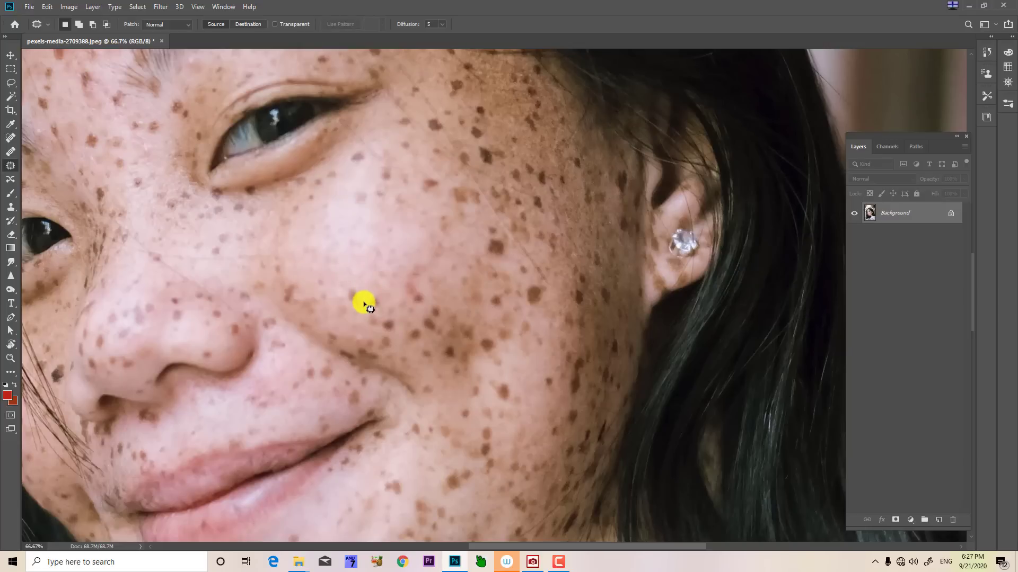
- Patch the small freckles on the middle of the cheek, just above the smile area, with clear skin
scroll(361, 281, down, 2)
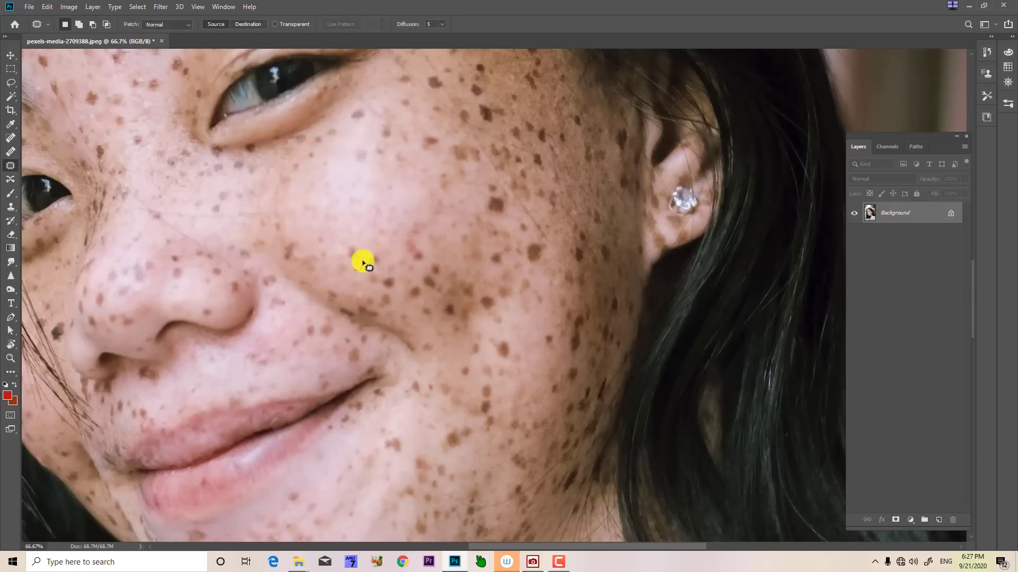
mouse_move(363, 263)
mouse_down()
mouse_move(352, 243)
mouse_move(341, 259)
mouse_move(354, 264)
mouse_move(366, 222)
mouse_move(369, 234)
mouse_up()
mouse_move(385, 268)
mouse_down()
mouse_move(370, 244)
mouse_move(361, 260)
mouse_up()
click(354, 233)
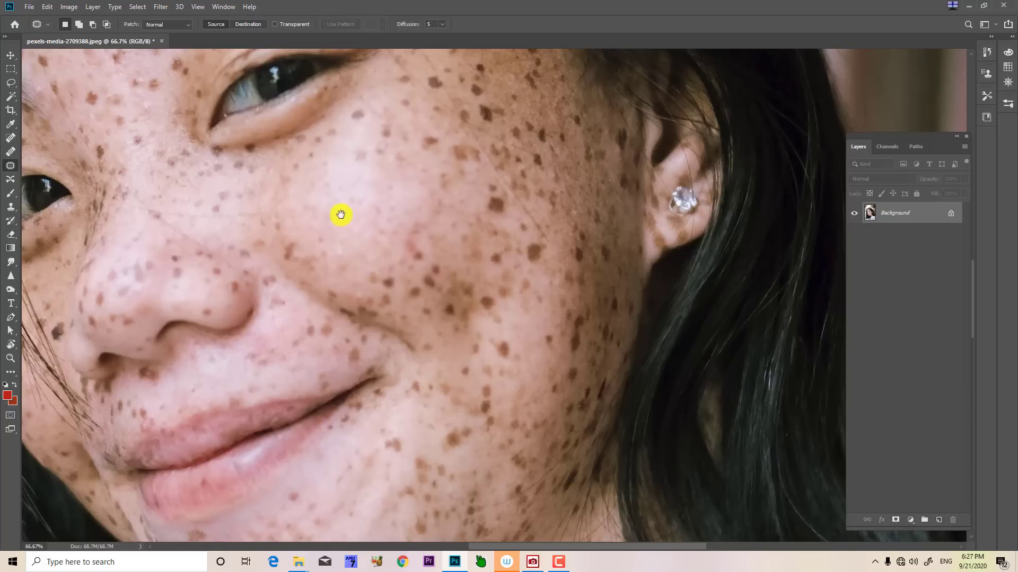
- Patch the dark freckle on the upper cheek under the outer part of the eye and deselect it
drag(341, 214, 405, 322)
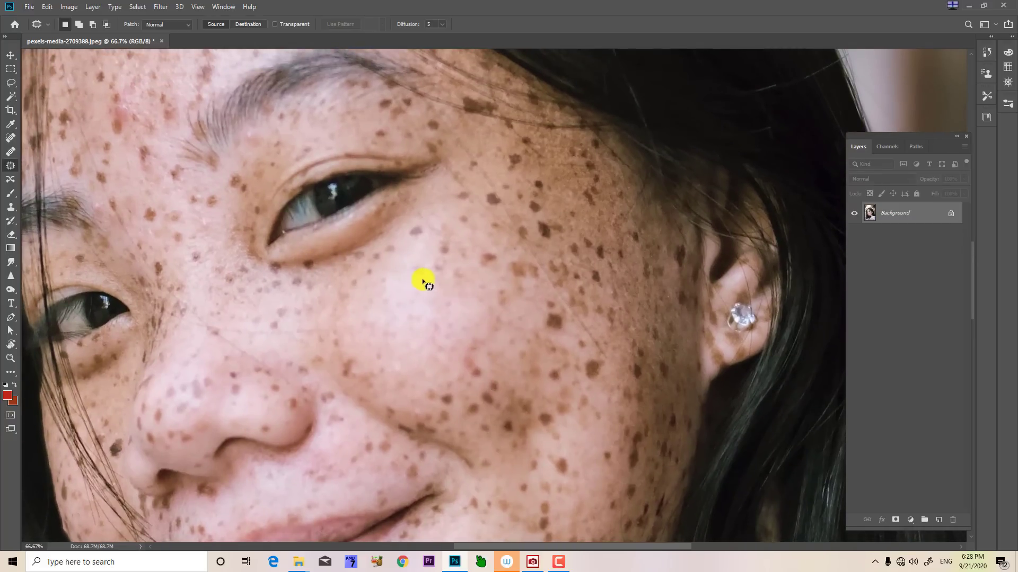
mouse_move(405, 281)
mouse_down()
mouse_move(416, 277)
mouse_move(412, 306)
mouse_up()
click(392, 320)
mouse_move(415, 246)
mouse_down()
mouse_move(427, 229)
mouse_move(402, 239)
mouse_move(408, 289)
mouse_up()
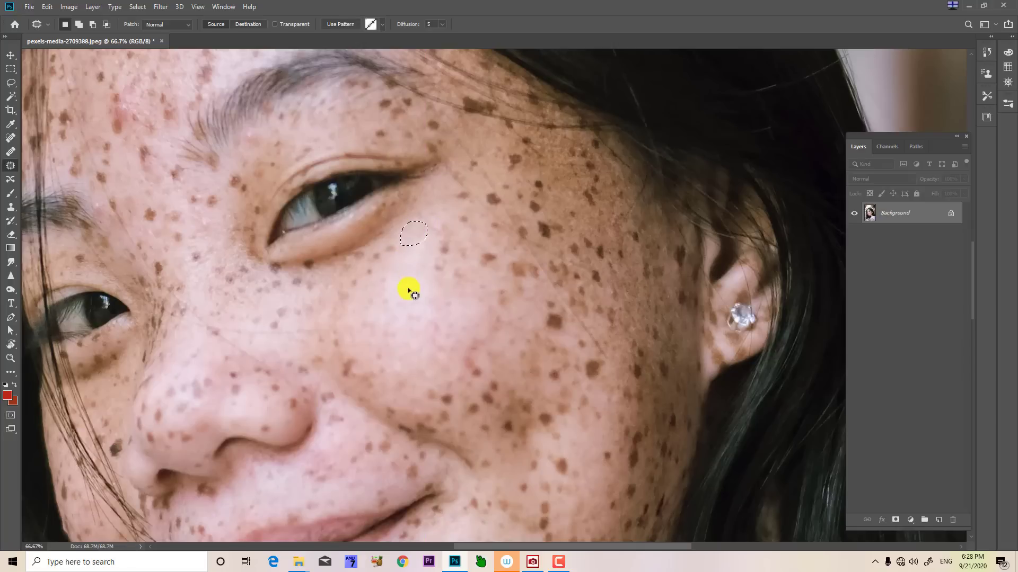
click(408, 290)
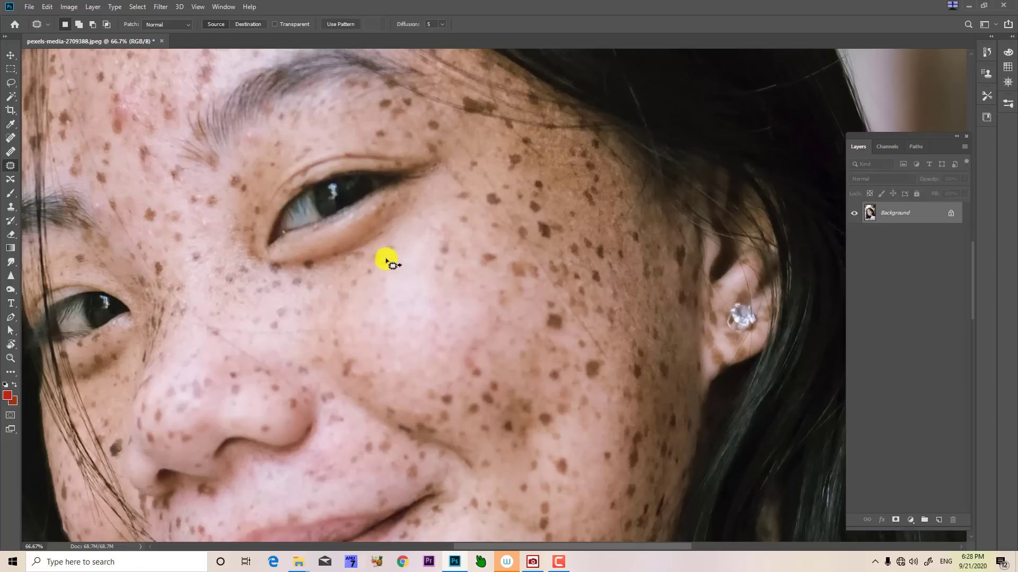
- Patch the small freckles between the lower eyelid and the side of the nose with clear cheek skin
mouse_move(374, 283)
mouse_down()
mouse_move(369, 262)
mouse_move(355, 276)
mouse_move(347, 288)
mouse_move(368, 292)
mouse_up()
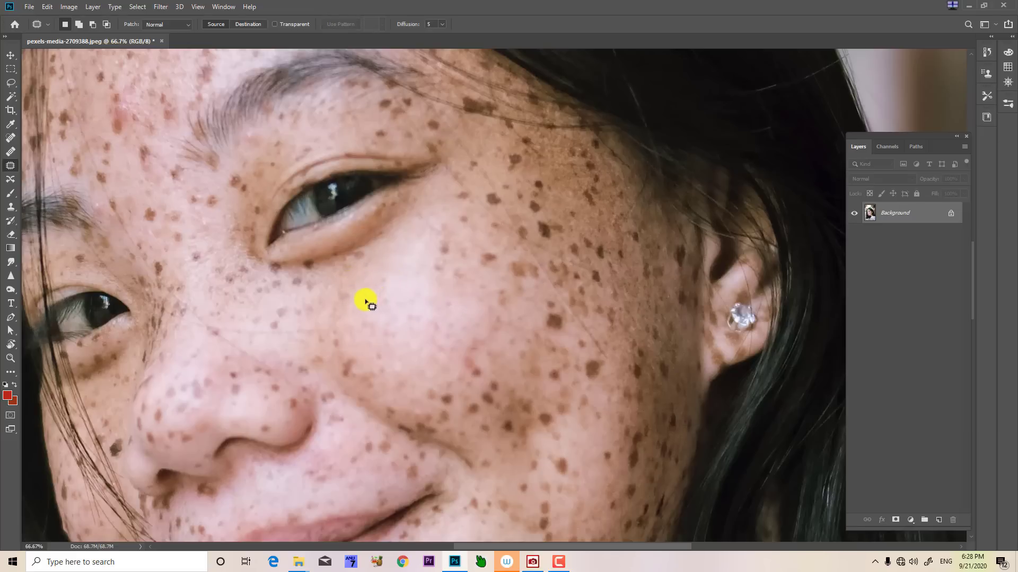
mouse_move(350, 310)
mouse_down()
mouse_move(352, 291)
mouse_move(336, 297)
mouse_move(345, 302)
mouse_up()
drag(244, 335, 300, 250)
mouse_move(336, 334)
mouse_down()
mouse_move(316, 335)
mouse_move(365, 307)
mouse_move(348, 305)
mouse_move(351, 328)
mouse_up()
click(306, 316)
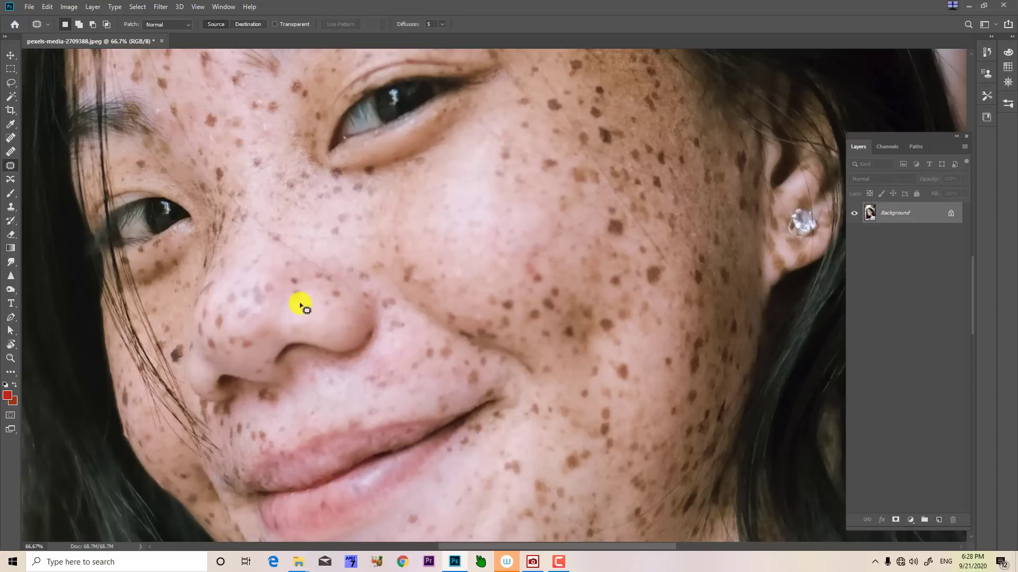
- Patch the freckles on the tip of the nose with clear skin
mouse_move(307, 301)
mouse_down()
mouse_move(342, 302)
mouse_move(344, 291)
mouse_move(308, 302)
mouse_move(294, 291)
mouse_move(305, 318)
mouse_up()
click(313, 309)
click(306, 297)
mouse_move(302, 318)
mouse_down()
mouse_move(329, 325)
mouse_move(327, 333)
mouse_move(378, 326)
mouse_up()
click(331, 321)
click(327, 337)
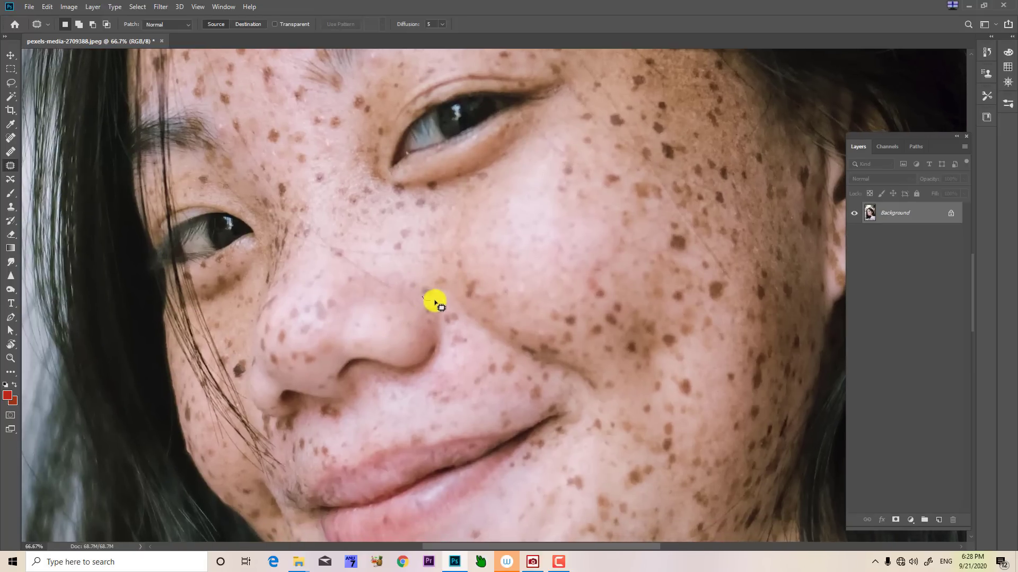
- Patch the freckles on the wing of the nose and the spots just beneath the eye, clearing the selection
mouse_move(424, 287)
mouse_down()
mouse_move(404, 286)
mouse_move(413, 295)
mouse_move(400, 268)
mouse_move(297, 332)
mouse_move(348, 336)
mouse_move(332, 291)
mouse_move(325, 313)
mouse_move(354, 299)
mouse_move(377, 333)
mouse_up()
click(388, 278)
click(365, 315)
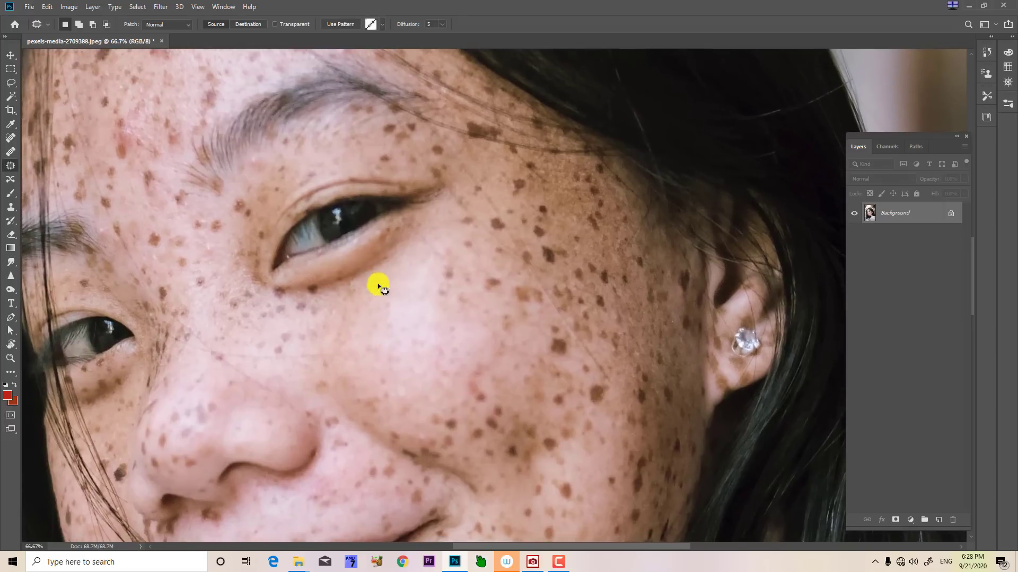
mouse_move(379, 287)
mouse_down()
mouse_move(349, 330)
mouse_move(431, 321)
mouse_move(419, 310)
mouse_move(414, 323)
mouse_move(391, 315)
mouse_move(415, 354)
mouse_move(422, 337)
mouse_move(413, 325)
mouse_move(402, 345)
mouse_move(383, 335)
mouse_move(433, 355)
mouse_move(439, 336)
mouse_move(406, 355)
mouse_up()
key(ctrl+d)
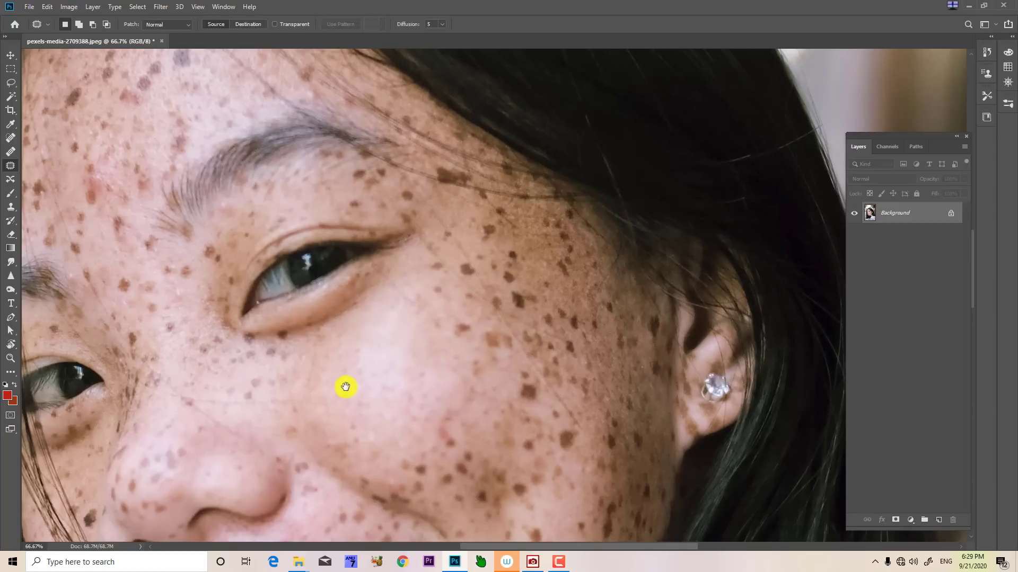
- Patch the freckles on the side of the nose and above the nostril crease with clear skin
drag(341, 387, 356, 320)
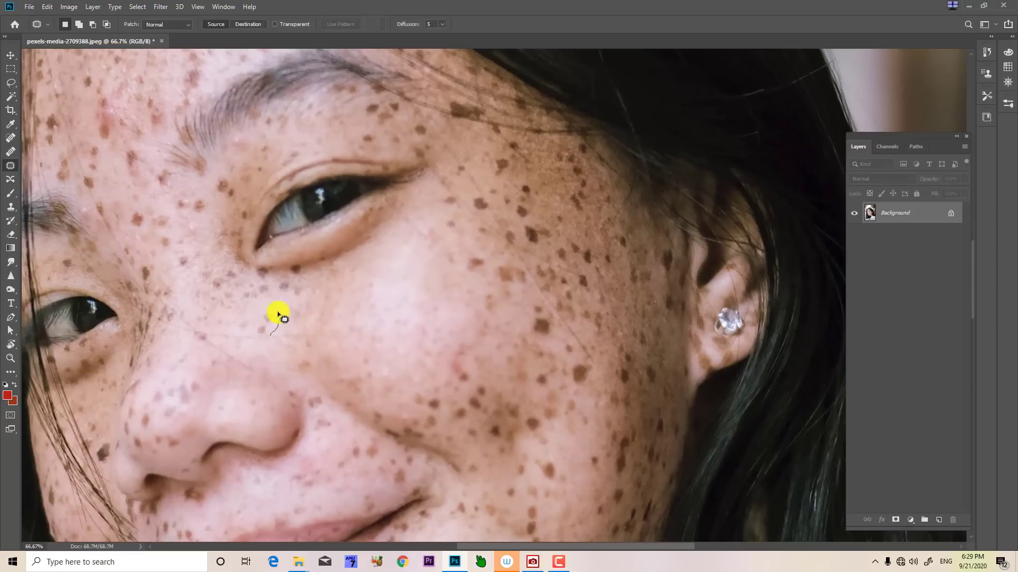
mouse_move(252, 337)
mouse_down()
mouse_move(358, 349)
mouse_move(341, 316)
mouse_up()
key(ctrl+d)
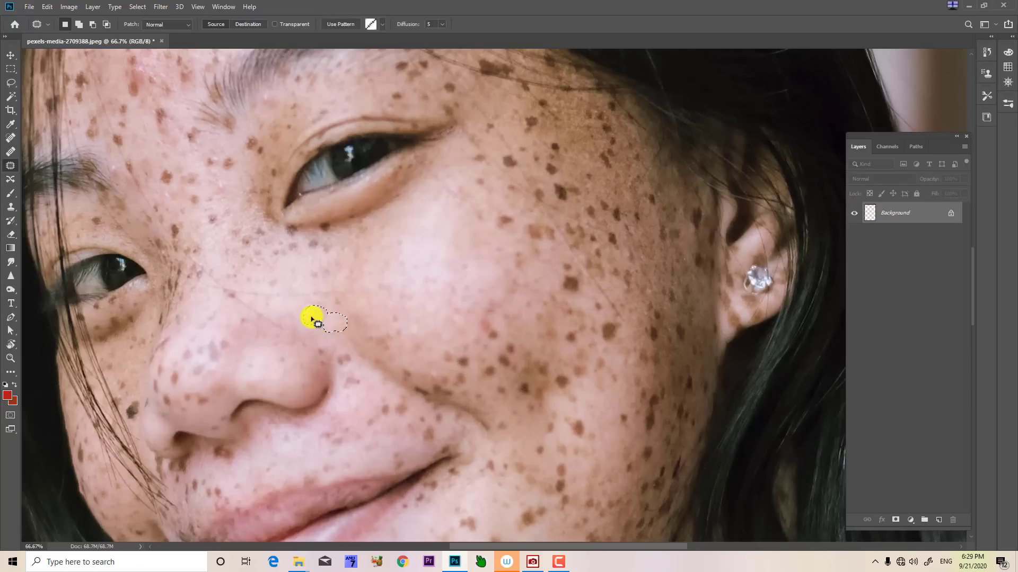
mouse_move(332, 322)
mouse_down()
mouse_move(322, 266)
mouse_move(358, 313)
mouse_move(357, 294)
mouse_move(349, 316)
mouse_up()
drag(353, 304, 341, 278)
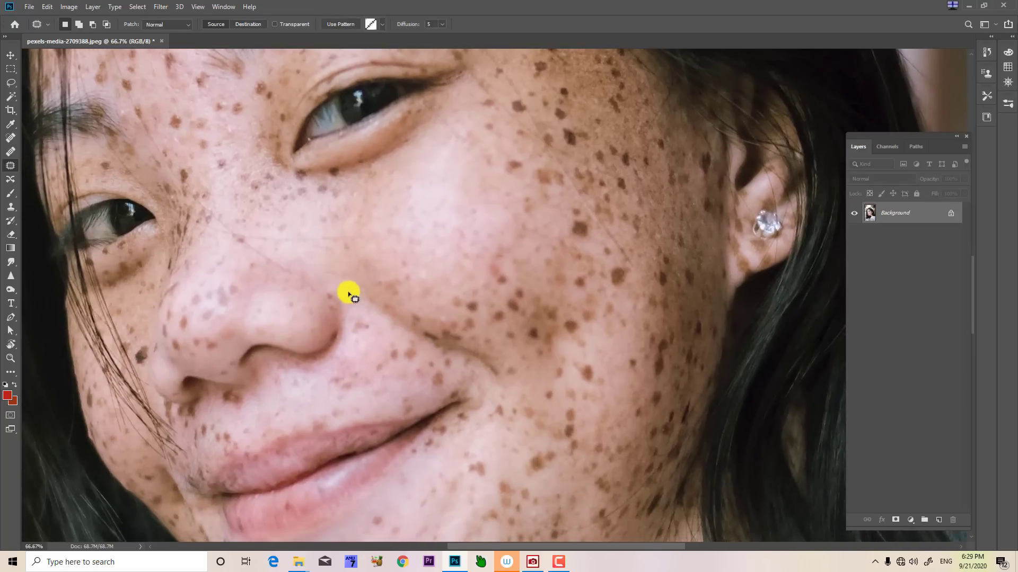
- Patch the freckles between the nostril and the upper lip with clear skin
mouse_move(357, 336)
mouse_down()
mouse_move(361, 319)
mouse_move(356, 337)
mouse_up()
mouse_move(361, 328)
mouse_down()
mouse_move(357, 306)
mouse_move(381, 323)
mouse_move(392, 308)
mouse_up()
click(373, 333)
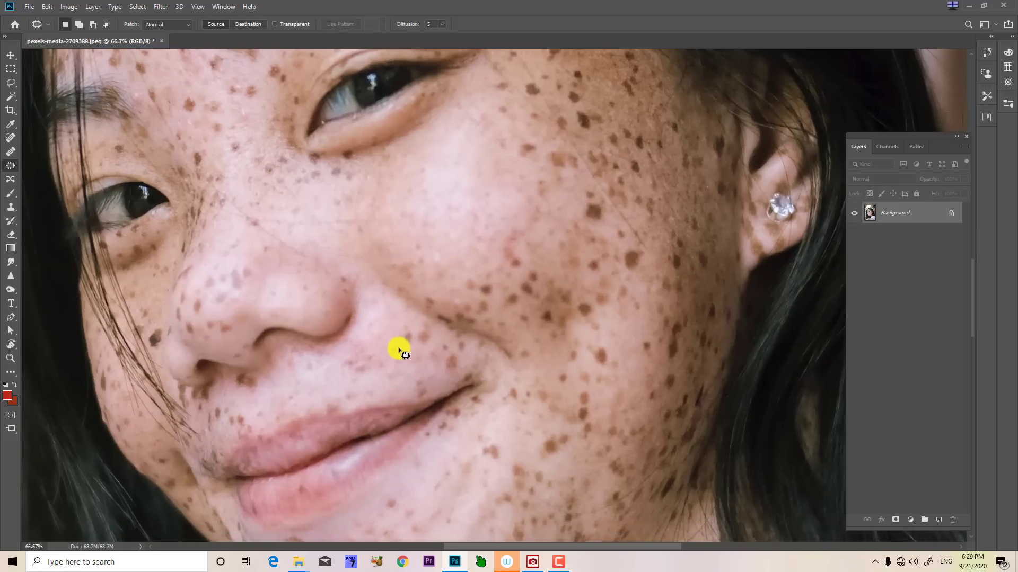
mouse_move(401, 344)
mouse_down()
mouse_move(430, 347)
mouse_move(435, 335)
mouse_move(405, 329)
mouse_move(384, 347)
mouse_move(389, 358)
mouse_move(383, 326)
mouse_move(412, 358)
mouse_move(382, 346)
mouse_move(374, 362)
mouse_move(401, 370)
mouse_up()
click(393, 322)
click(383, 322)
mouse_move(399, 365)
mouse_down()
mouse_move(421, 346)
mouse_move(411, 366)
mouse_up()
click(414, 364)
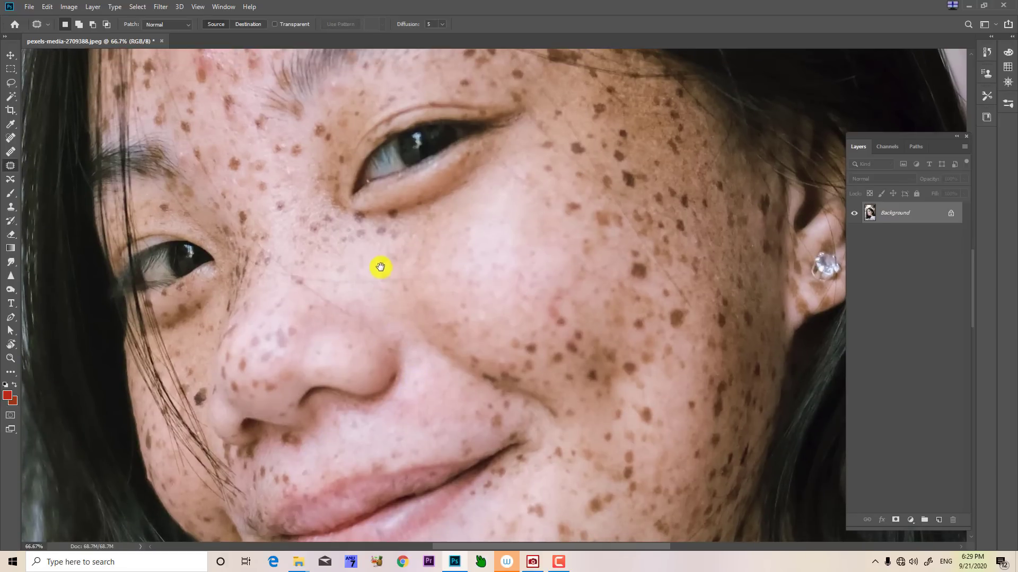
- Patch the dark freckles below the inner corner of the eye with clear skin and deselect
drag(380, 268, 385, 334)
mouse_move(400, 282)
mouse_down()
mouse_move(407, 273)
mouse_move(391, 268)
mouse_move(397, 281)
mouse_move(420, 273)
mouse_move(405, 329)
mouse_move(375, 313)
mouse_move(359, 325)
mouse_move(377, 332)
mouse_move(405, 318)
mouse_move(387, 344)
mouse_up()
click(419, 287)
click(401, 333)
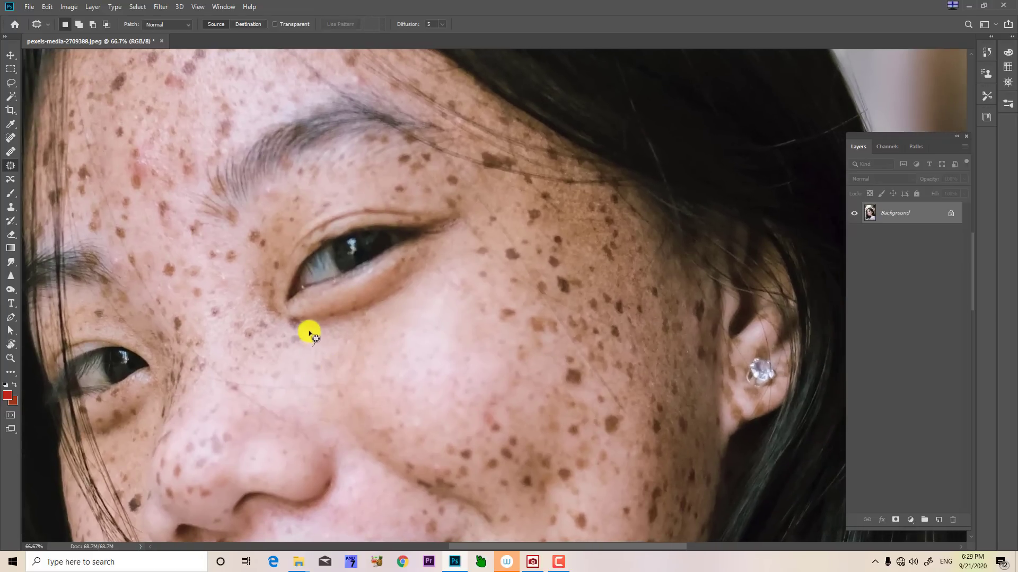
drag(292, 354, 305, 352)
mouse_move(303, 345)
mouse_down()
mouse_move(313, 354)
mouse_move(286, 332)
mouse_move(270, 347)
mouse_move(281, 348)
mouse_up()
click(300, 360)
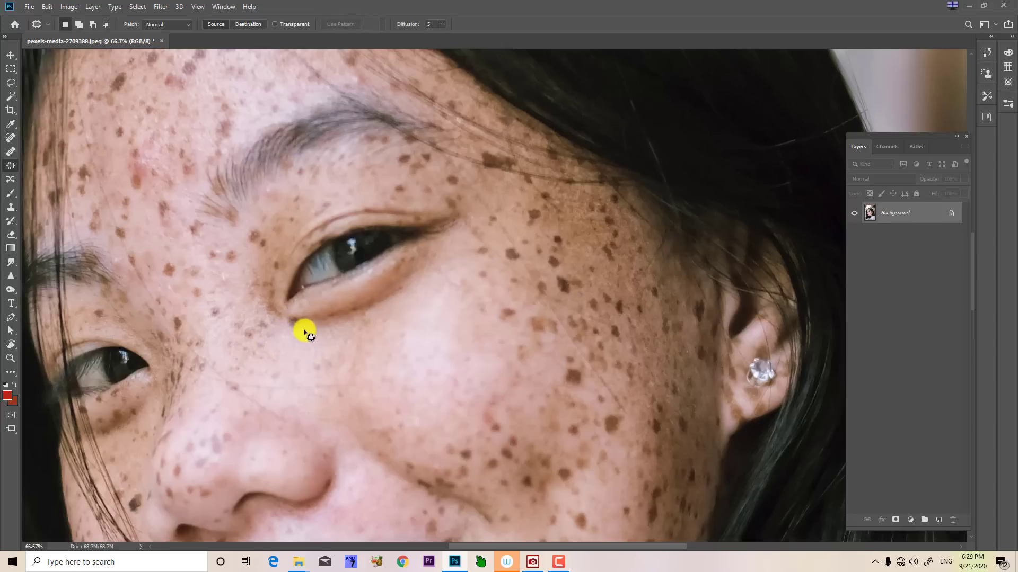
- Review the retouched cheek and nose both in the whole portrait and in close-up
key(ctrl+minus)
key(ctrl+minus)
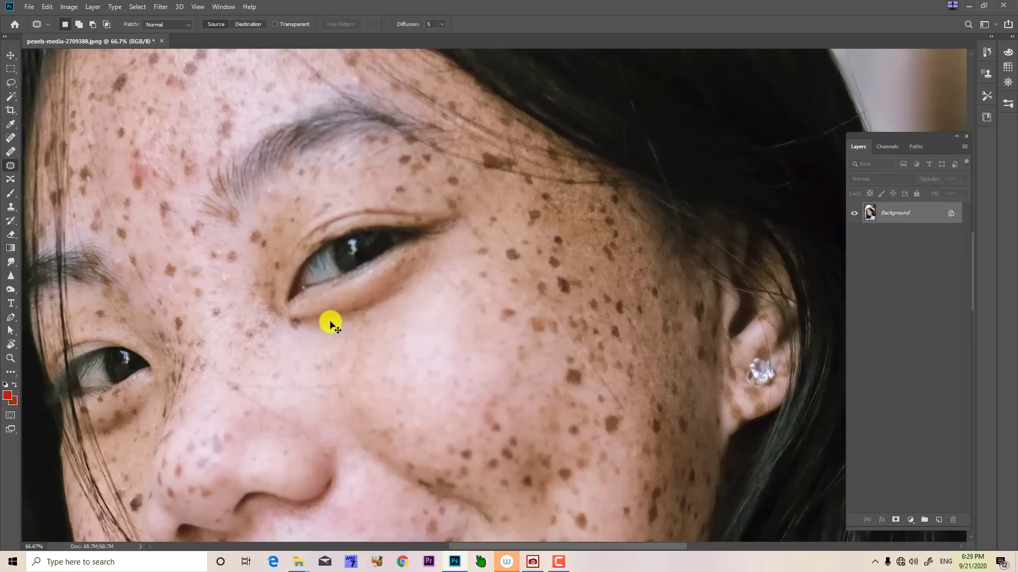
key(ctrl+minus)
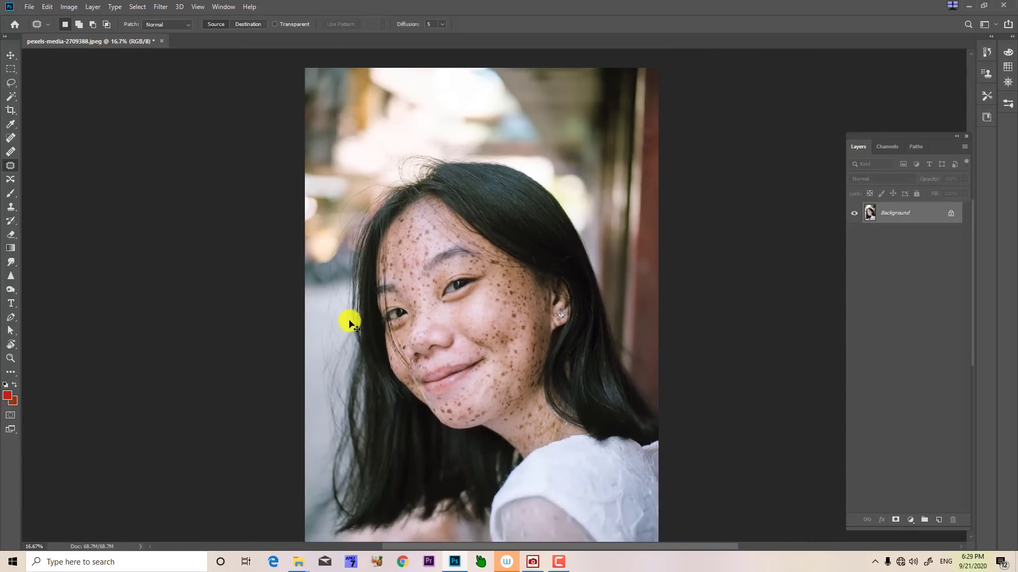
key(ctrl+plus)
key(ctrl+plus)
key(ctrl+plus)
key(ctrl+plus)
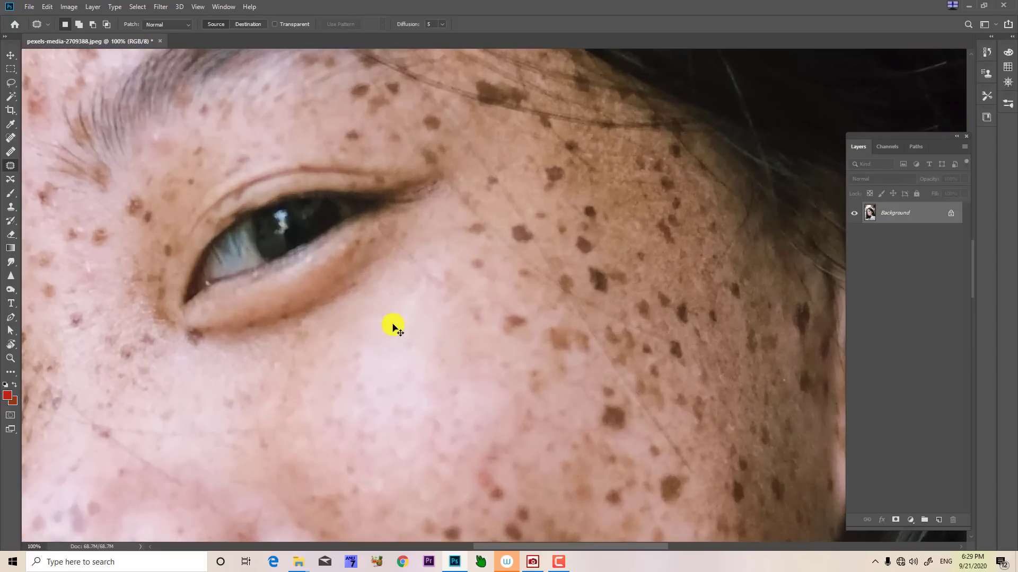
key(ctrl+minus)
key(ctrl+minus)
key(ctrl+plus)
key(ctrl+plus)
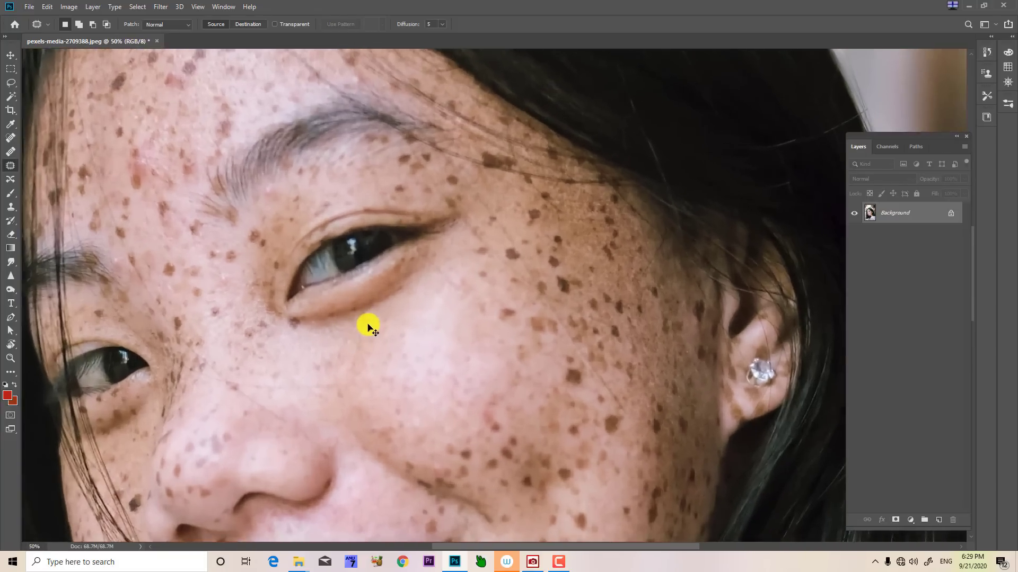
- Patch the dark freckle on the nose bridge near the inner eyebrow with adjacent clear skin and deselect
drag(268, 310, 347, 371)
mouse_move(308, 344)
mouse_down()
mouse_move(391, 359)
mouse_move(364, 323)
mouse_move(340, 327)
mouse_move(351, 348)
mouse_up()
mouse_move(349, 338)
mouse_down()
mouse_move(368, 339)
mouse_move(314, 324)
mouse_move(332, 334)
mouse_move(349, 323)
mouse_move(352, 336)
mouse_up()
key(ctrl+d)
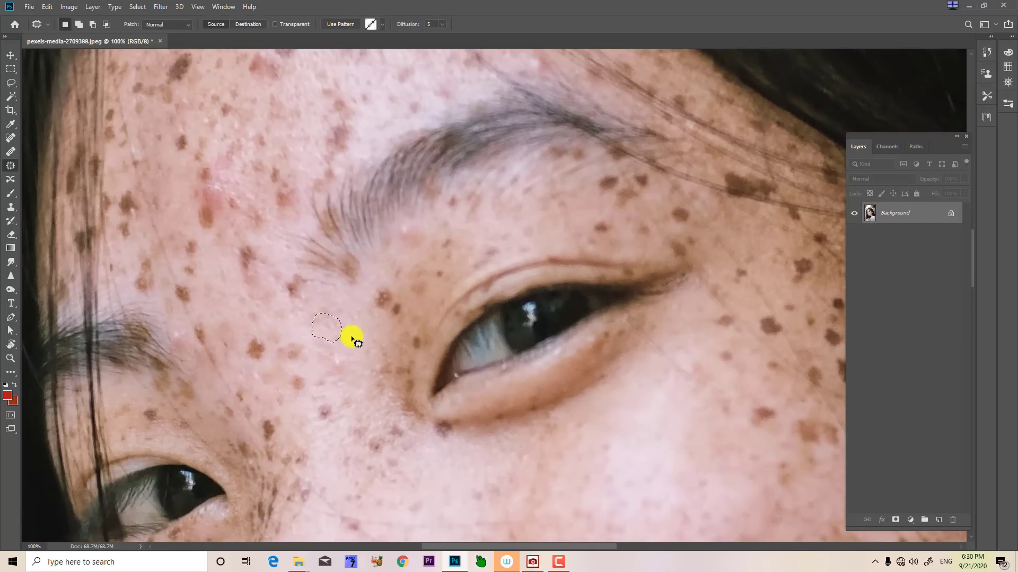
key(ctrl+d)
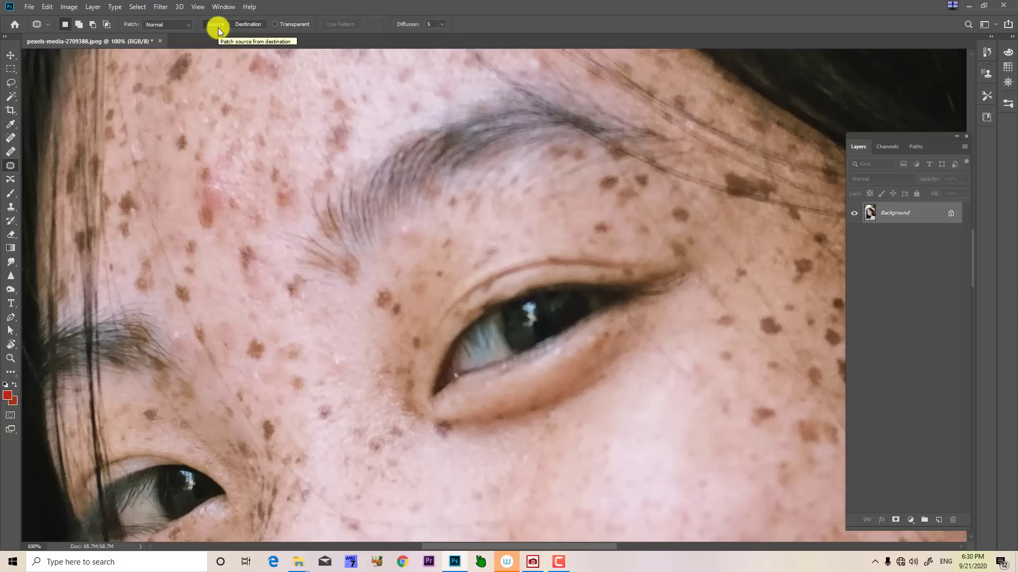
- Set the Patch tool to Destination and copy the nose-bridge freckle onto nearby skin, beside the inner eye and onto the cheek
click(247, 24)
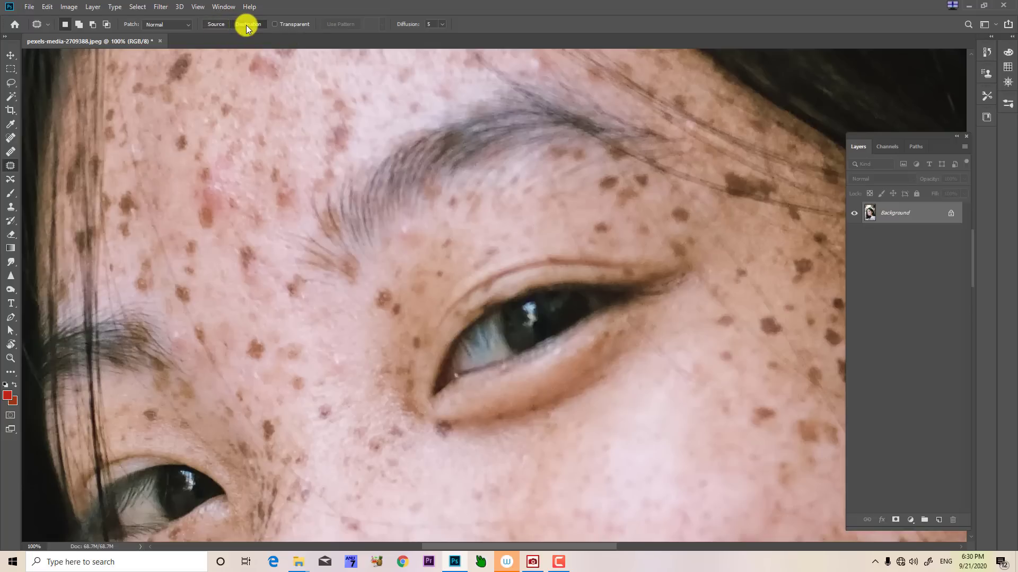
mouse_move(268, 338)
mouse_down()
mouse_move(240, 350)
mouse_move(258, 365)
mouse_up()
drag(257, 355, 235, 320)
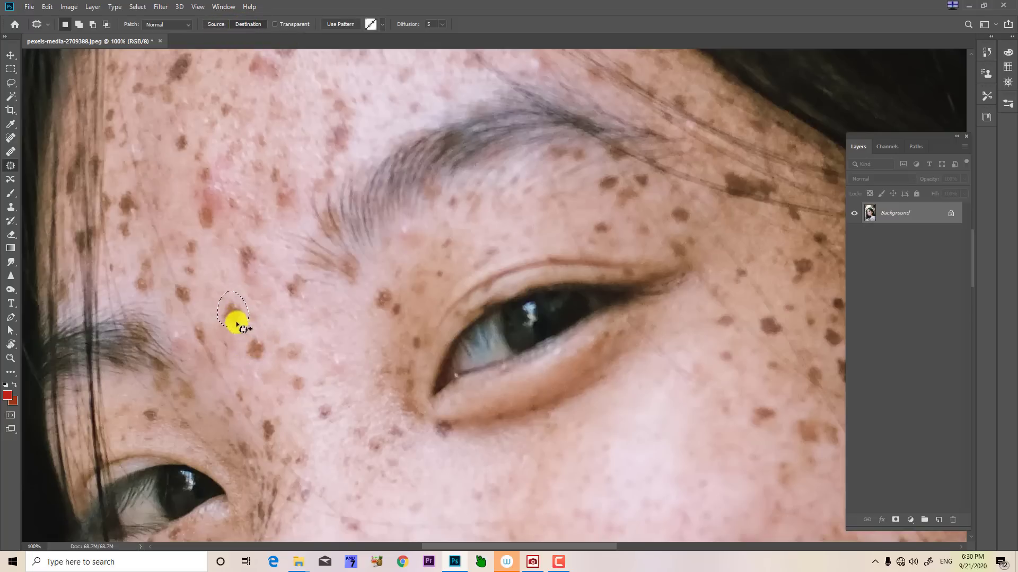
click(268, 374)
mouse_move(270, 366)
mouse_down()
mouse_move(260, 327)
mouse_move(243, 343)
mouse_move(244, 367)
mouse_move(256, 371)
mouse_move(327, 332)
mouse_move(369, 334)
mouse_move(353, 309)
mouse_move(327, 322)
mouse_move(338, 345)
mouse_move(636, 404)
mouse_move(653, 427)
mouse_up()
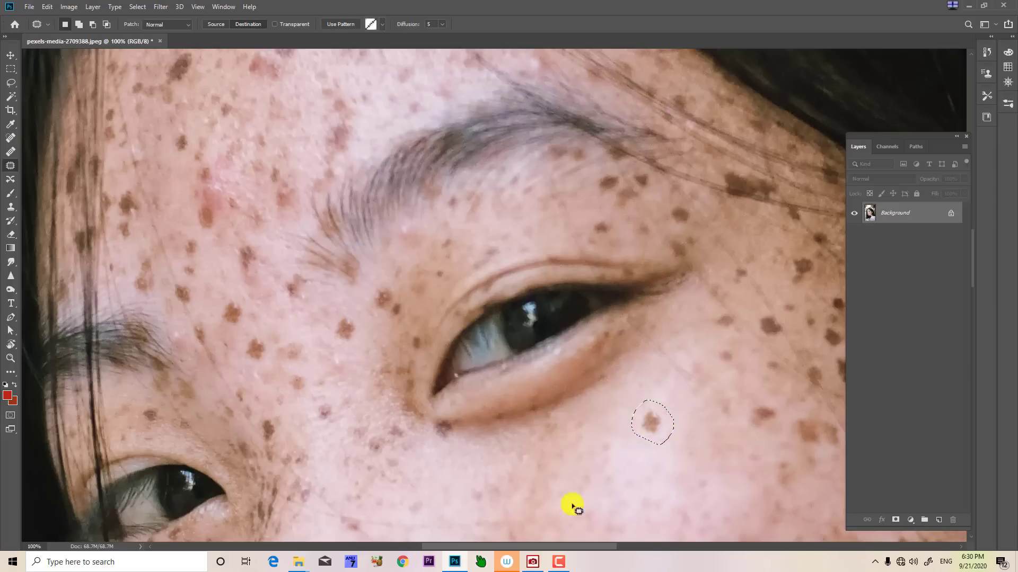
key(ctrl+d)
- Copy the freckle beside the inner corner of the eye onto the clear cheek below the eye and deselect
scroll(560, 450, down, 2)
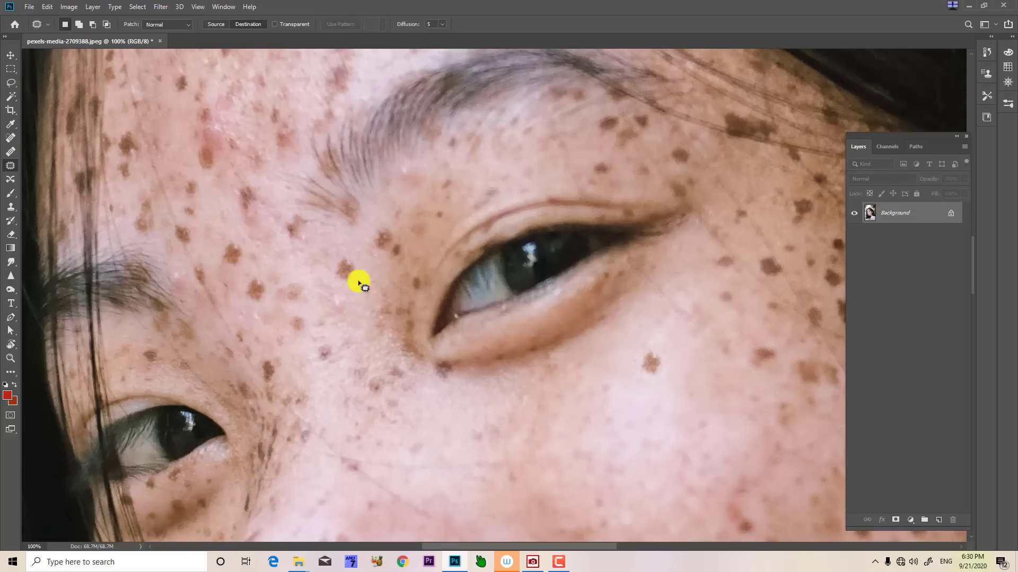
mouse_move(350, 293)
mouse_down()
mouse_move(352, 256)
mouse_move(329, 272)
mouse_move(522, 426)
mouse_move(567, 445)
mouse_move(555, 461)
mouse_up()
key(ctrl+d)
- Copy the small freckle on the upper nose bridge onto the middle of the cheek and deselect
scroll(551, 461, down, 2)
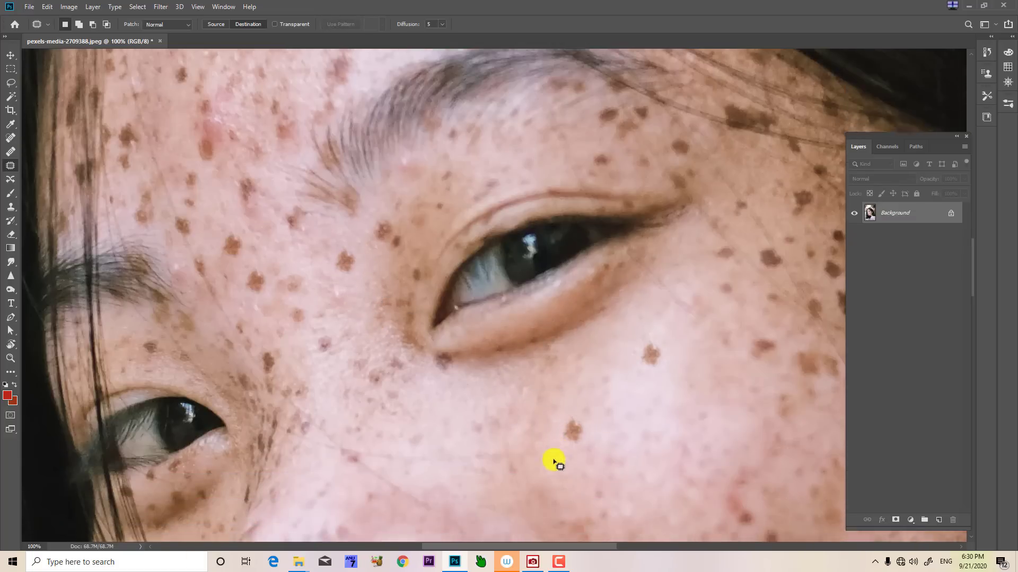
scroll(540, 450, down, 2)
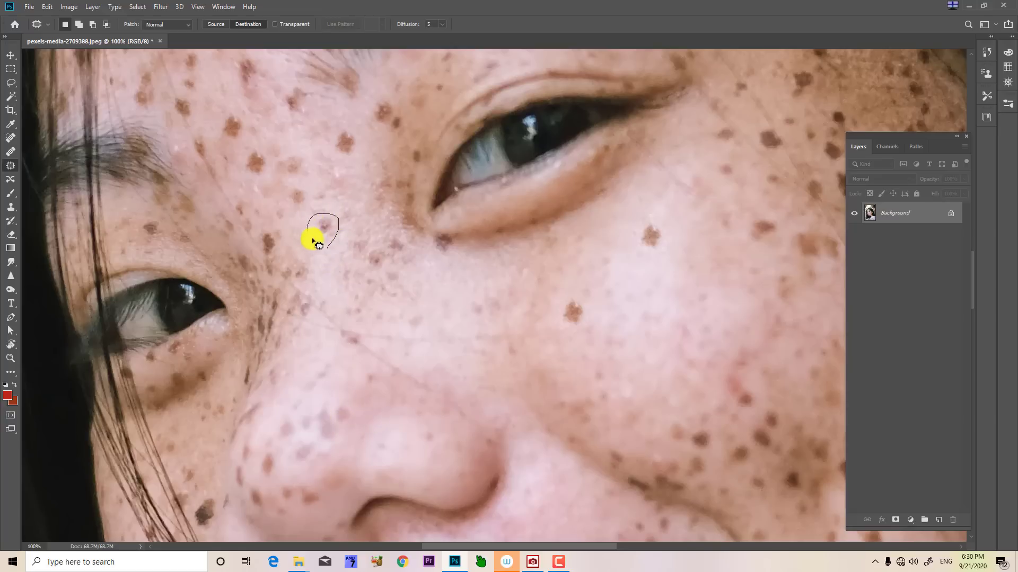
drag(313, 241, 326, 249)
mouse_move(324, 241)
mouse_down()
mouse_move(330, 257)
mouse_move(620, 356)
mouse_move(614, 371)
mouse_up()
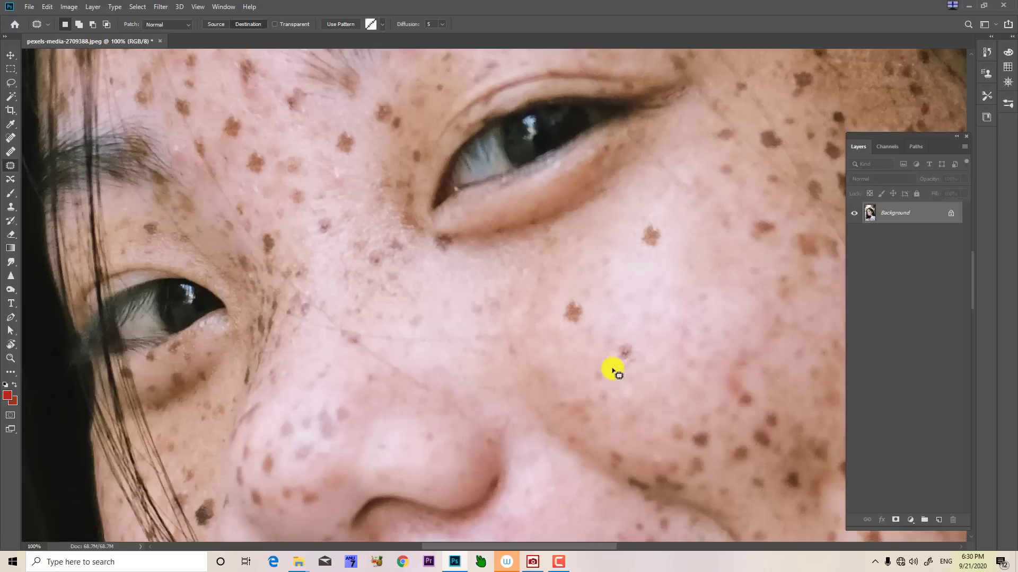
key(ctrl+d)
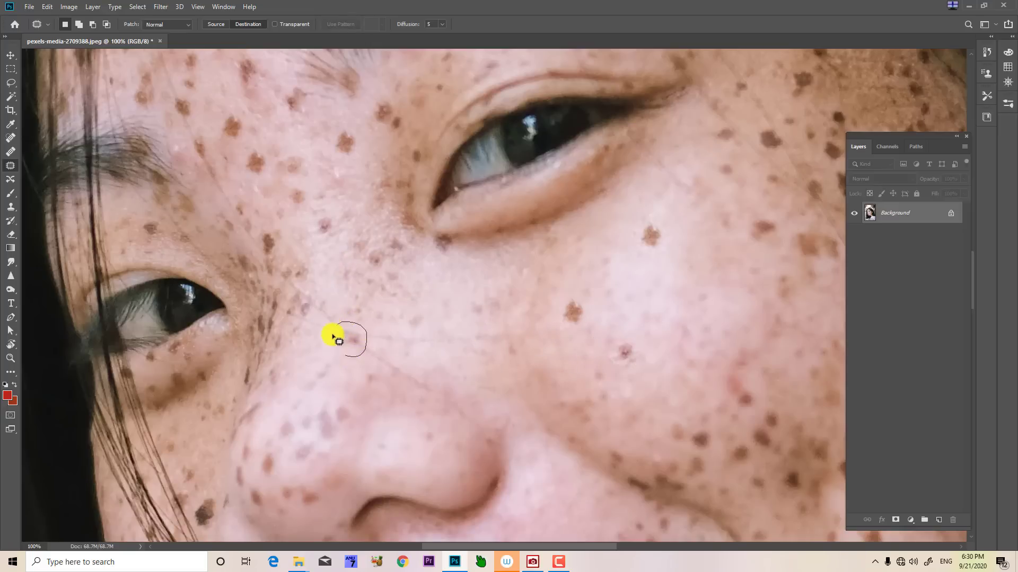
- Copy the faint mid-nose freckle and the brown freckle near the nose tip onto the cheek, deselecting after each
mouse_move(333, 336)
mouse_down()
mouse_move(645, 341)
mouse_move(621, 386)
mouse_up()
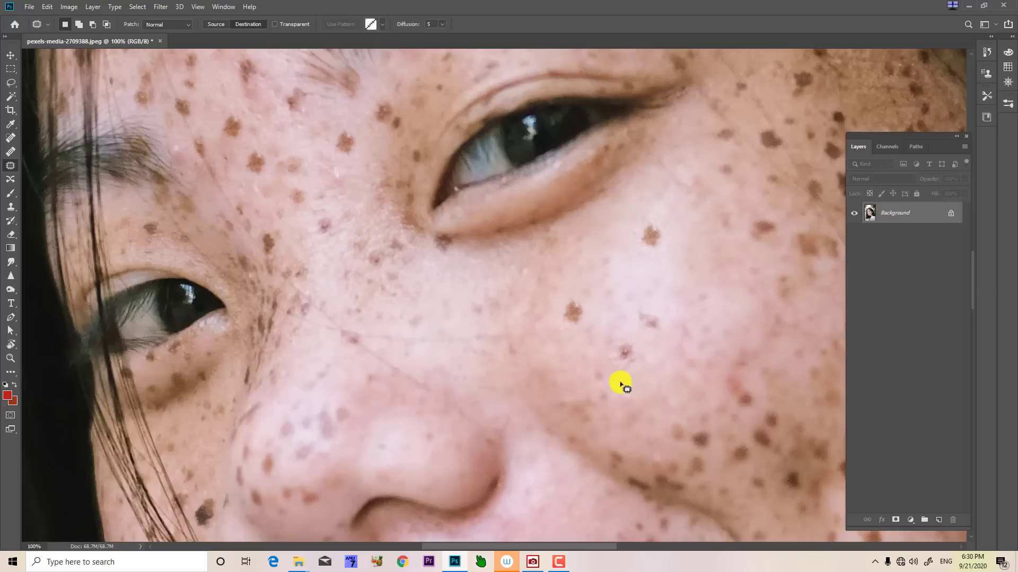
key(ctrl+d)
scroll(620, 389, down, 2)
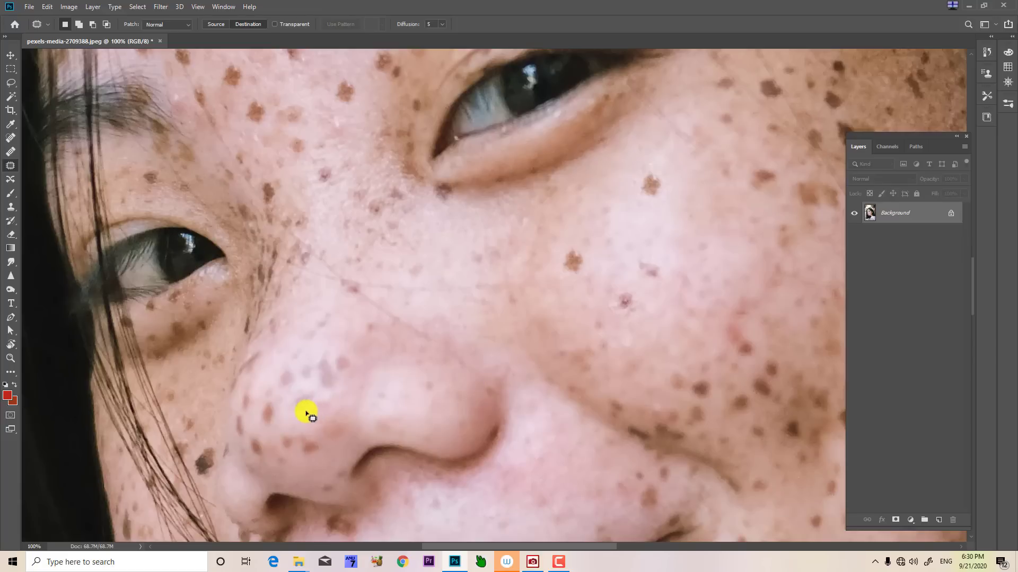
mouse_move(284, 405)
mouse_down()
mouse_move(259, 424)
mouse_move(380, 394)
mouse_move(554, 324)
mouse_up()
key(ctrl+d)
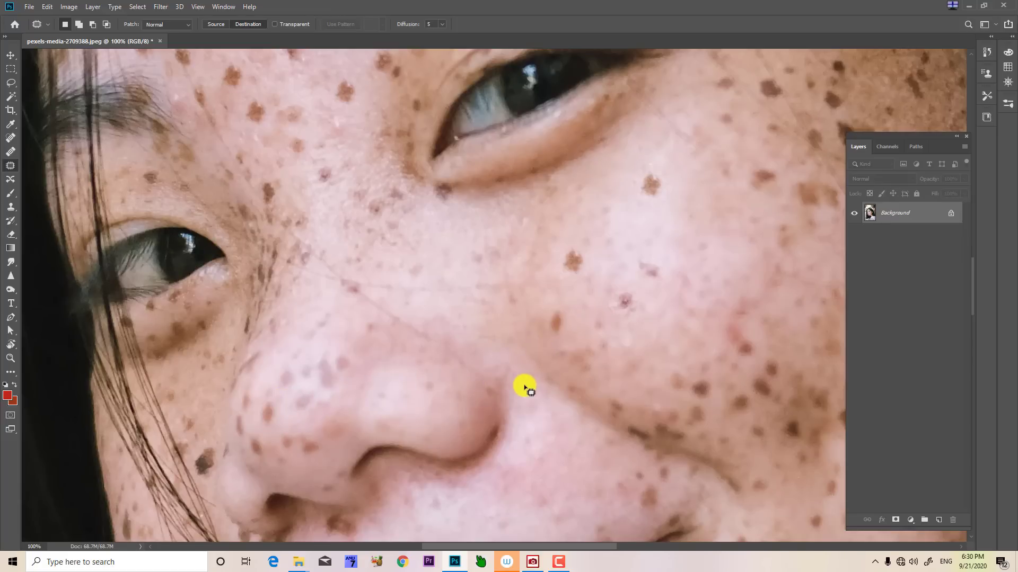
- Copy two dark freckles from the outer cheek onto the clear skin of the inner cheek
scroll(524, 382, down, 4)
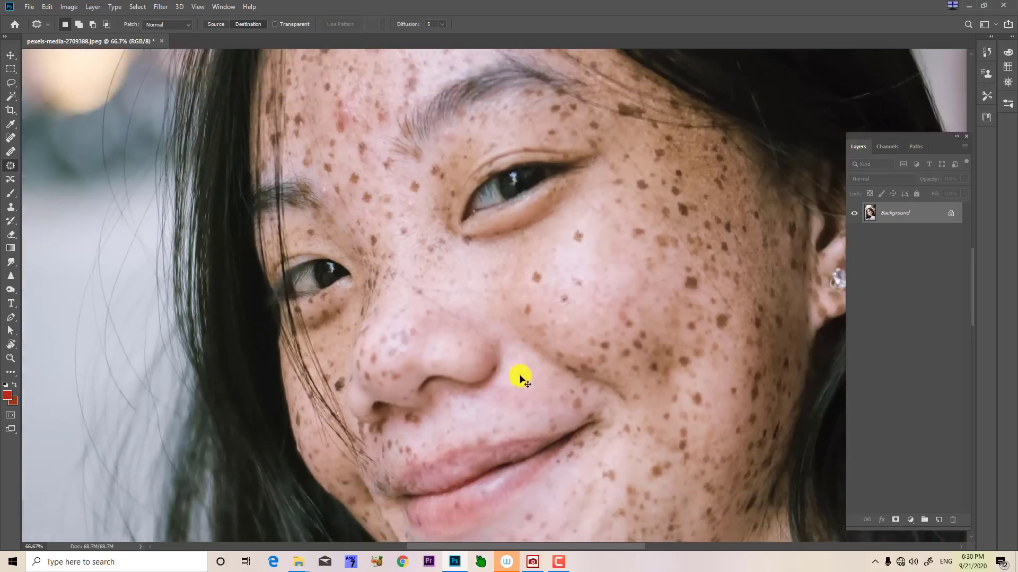
scroll(528, 365, up, 2)
scroll(528, 366, up, 2)
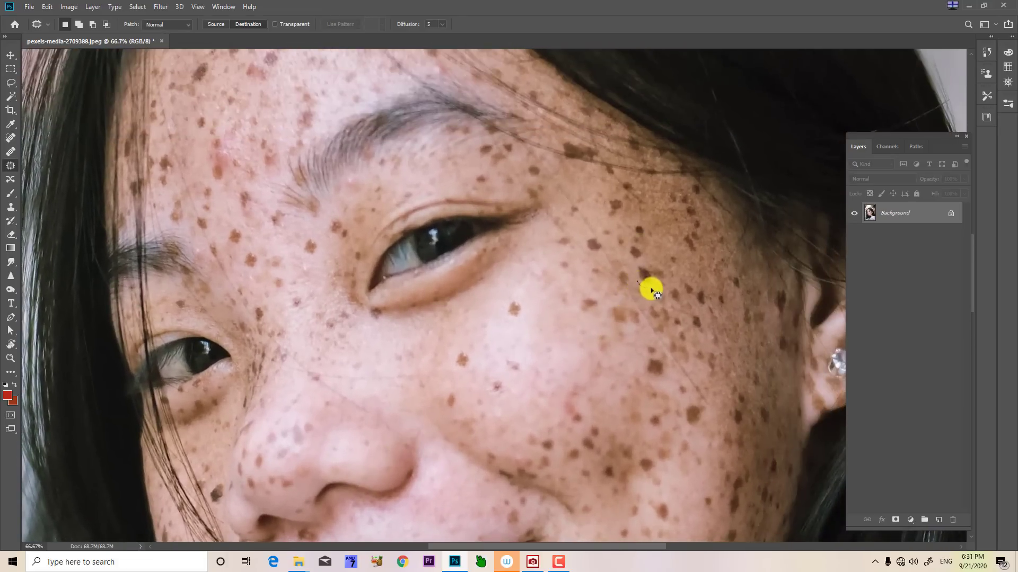
mouse_move(643, 267)
mouse_down()
mouse_move(450, 321)
mouse_move(495, 343)
mouse_move(416, 304)
mouse_up()
key(ctrl+d)
scroll(485, 379, down, 2)
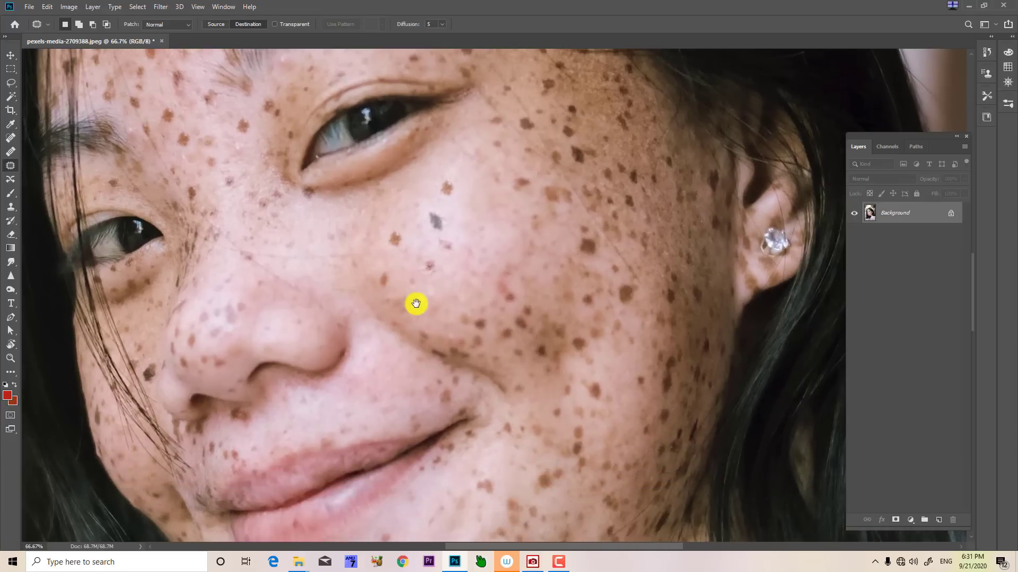
drag(640, 295, 472, 271)
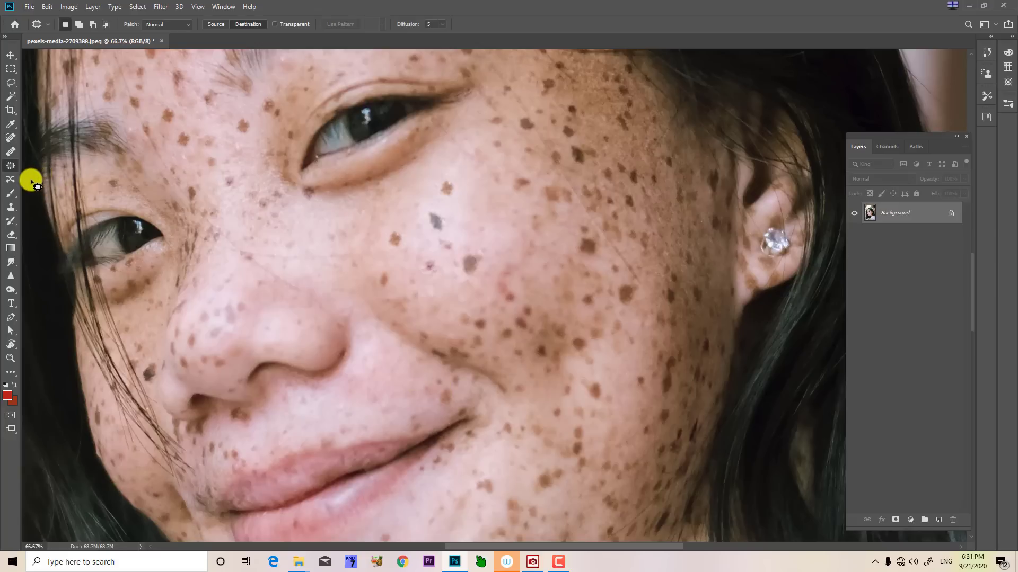
- Switch to the Healing Brush at size 90 and try to heal the brown cheek freckle without a source point
click(11, 152)
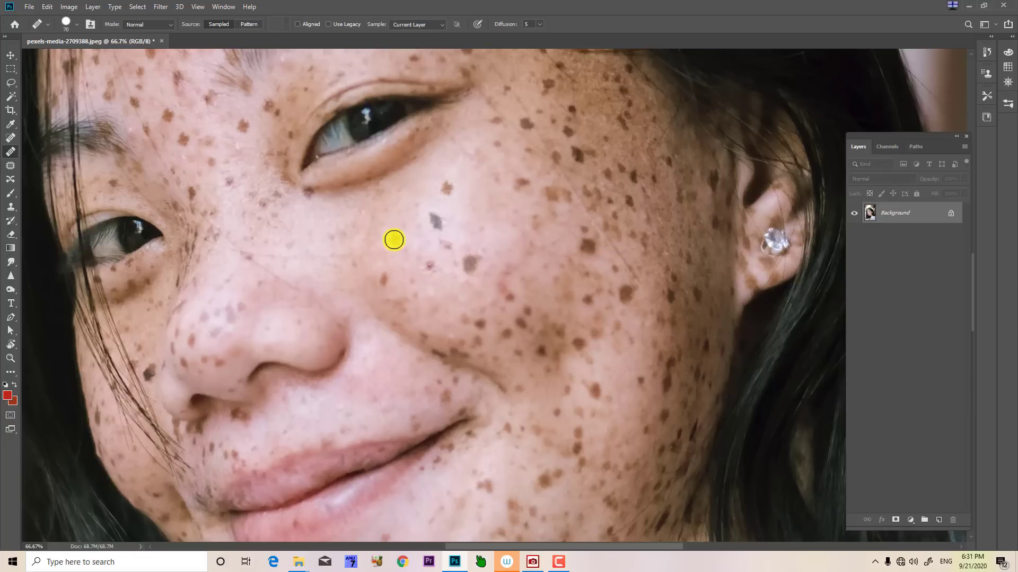
click(394, 240)
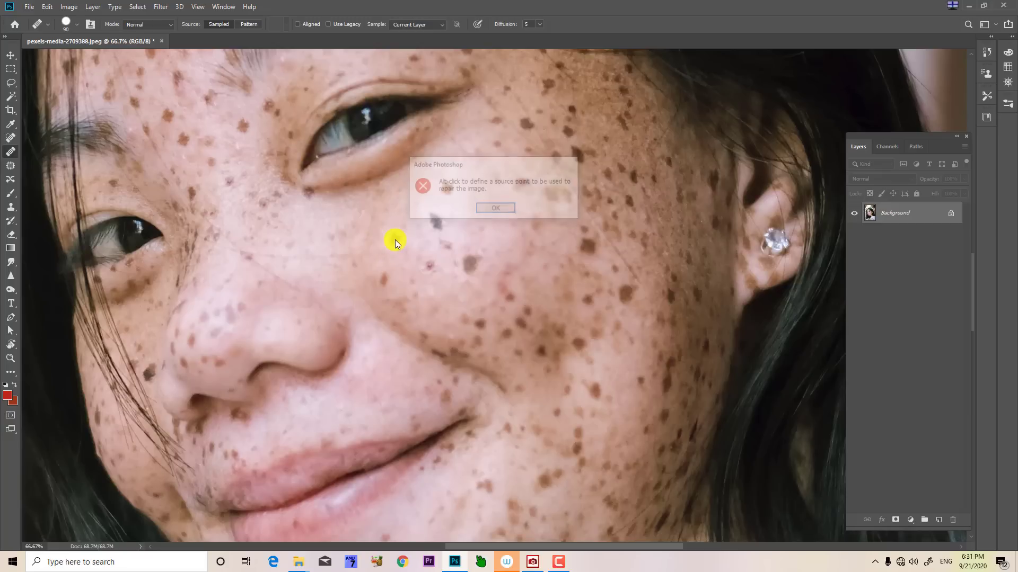
click(494, 209)
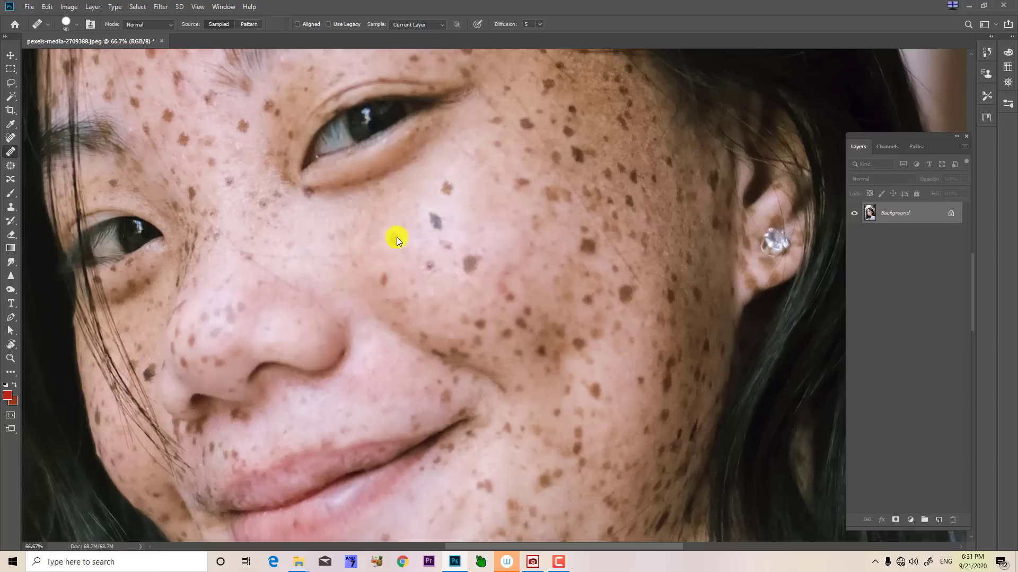
click(398, 240)
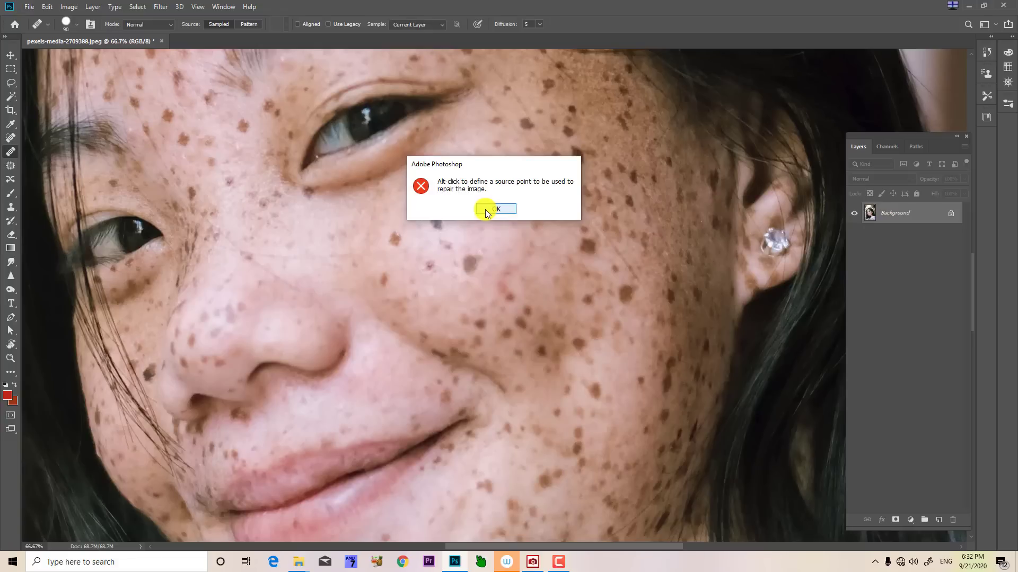
click(495, 210)
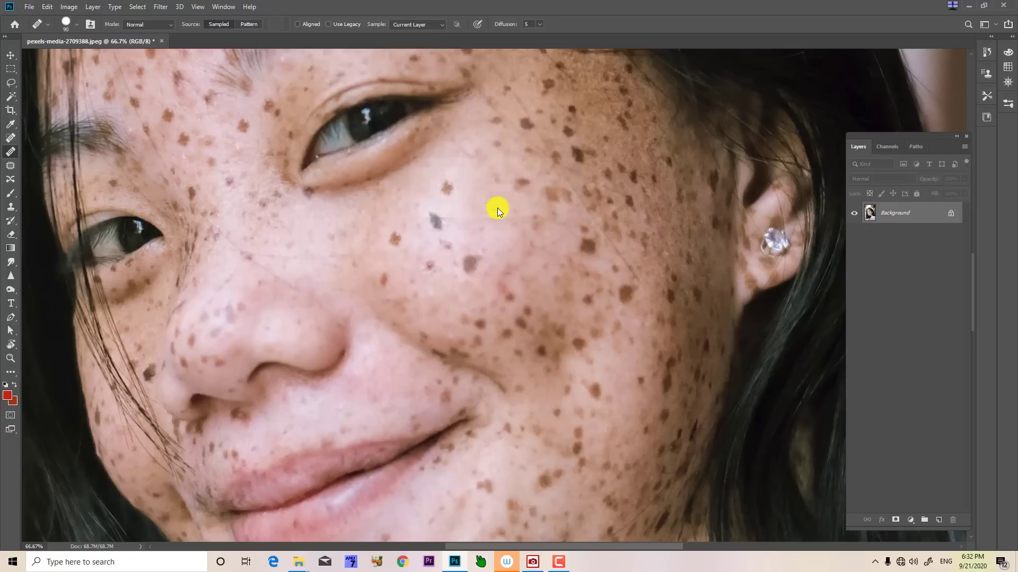
- Sample clear skin beside the nose and heal the copied brown freckles on the inner cheek
key(ctrl+plus)
key(ctrl+plus)
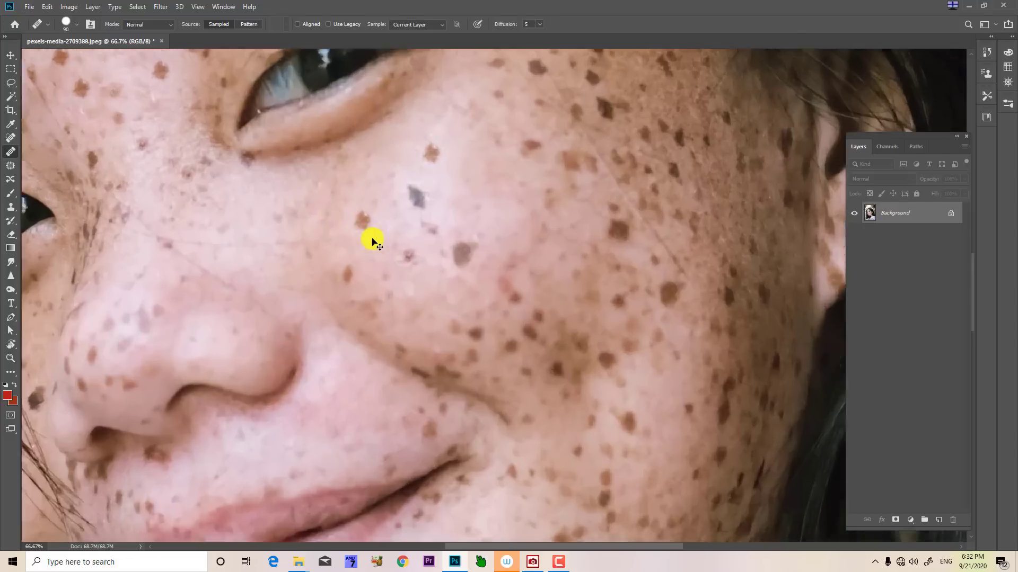
drag(159, 236, 597, 395)
drag(509, 385, 506, 383)
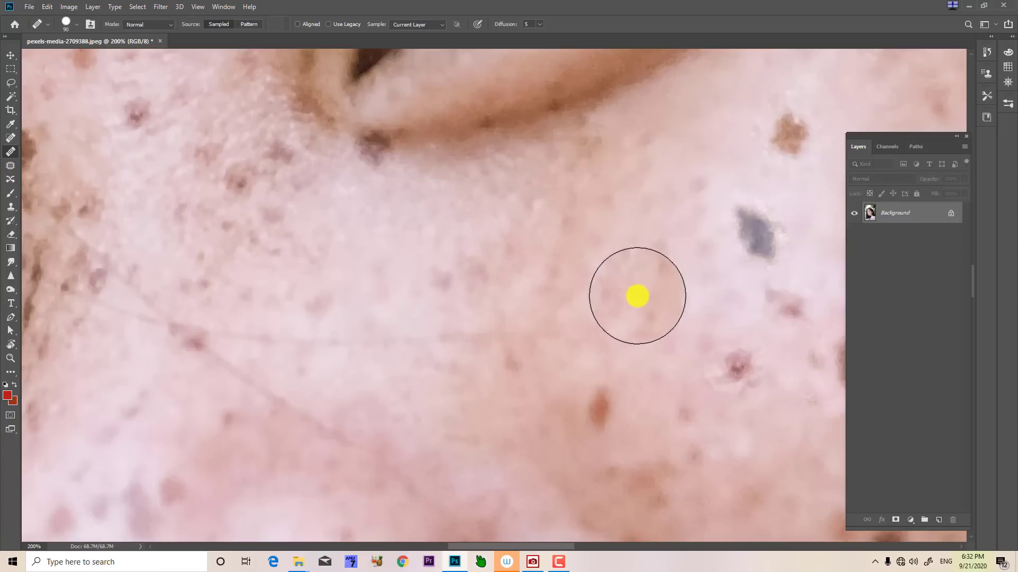
alt+click(524, 311)
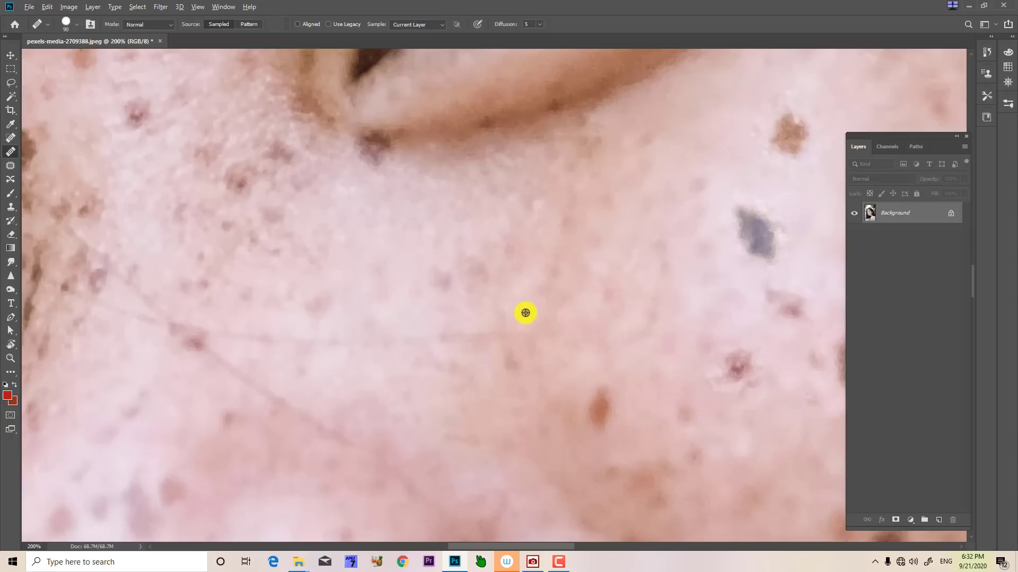
click(598, 416)
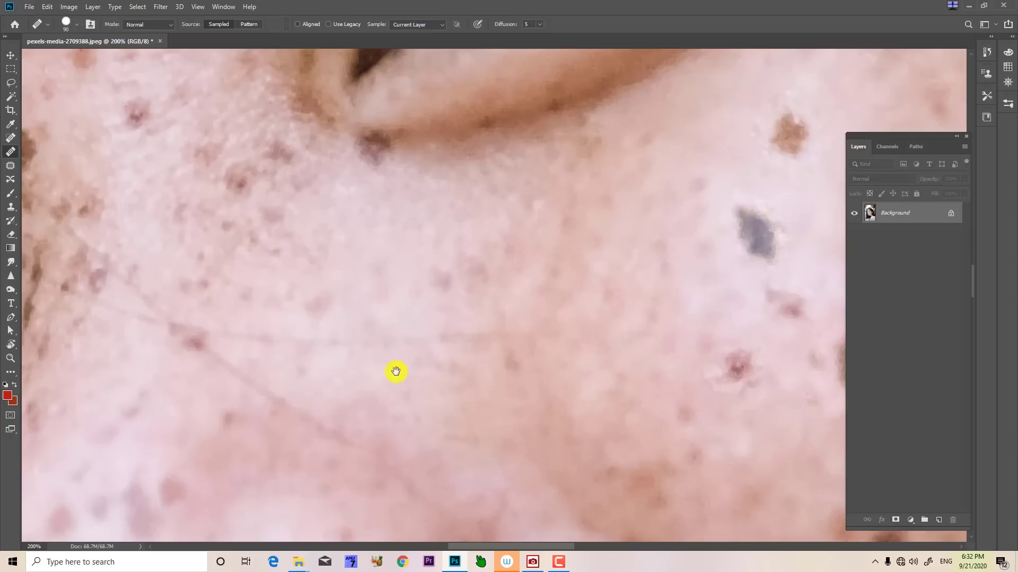
- Heal the copied grey spot and the brown freckle on the cheek below the eye
drag(480, 372, 416, 336)
click(695, 199)
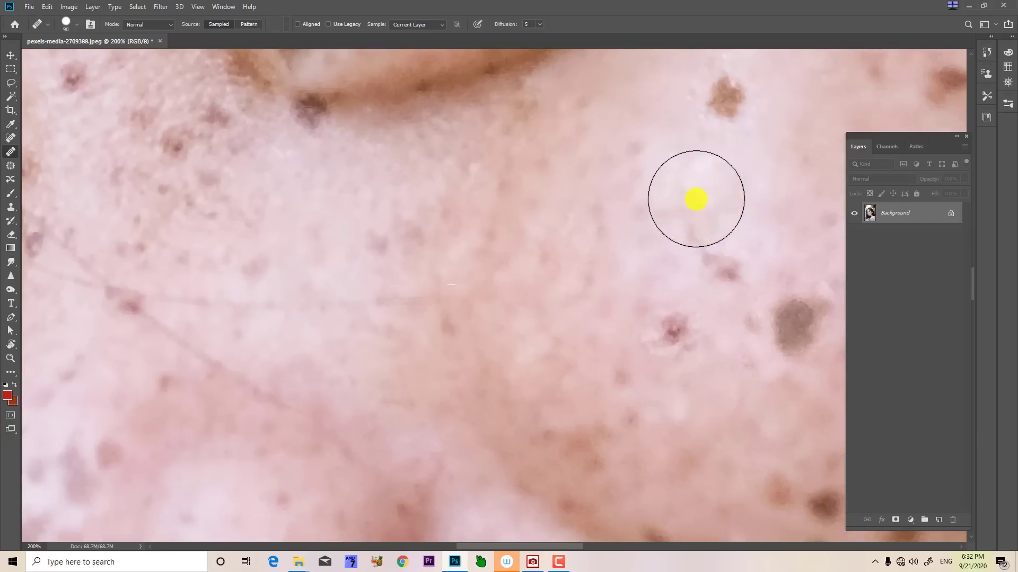
drag(574, 283, 560, 403)
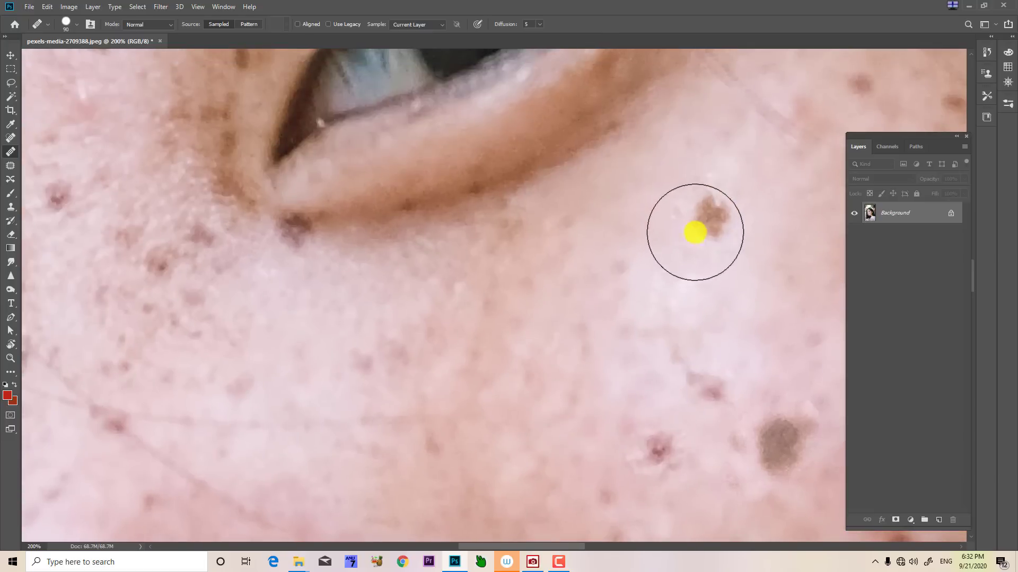
click(709, 217)
- Sample clear cheek skin and heal the two reddish spots, the grey-brown spot and a dark freckle lower on the cheek
drag(533, 361, 430, 278)
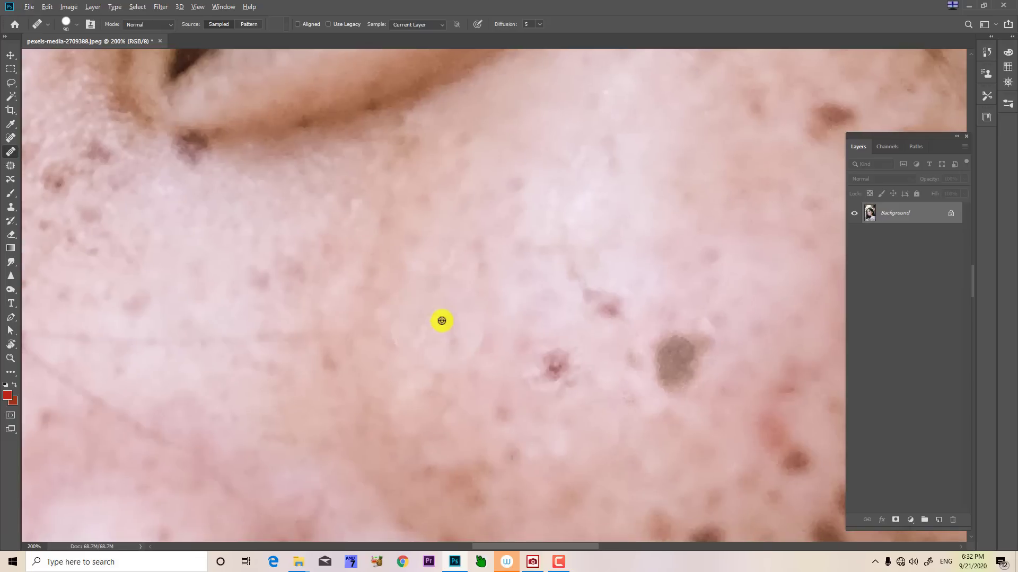
click(556, 375)
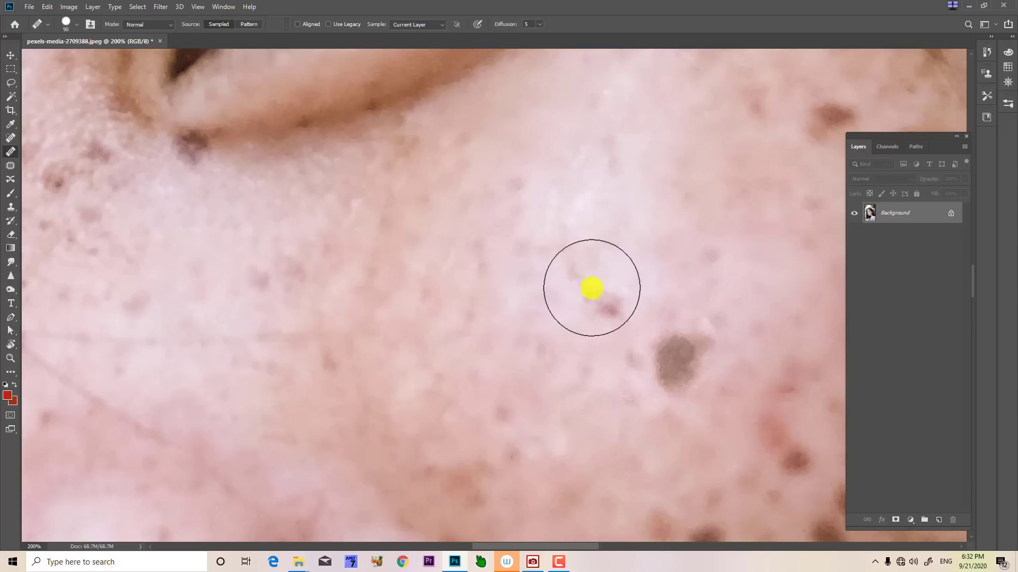
click(602, 305)
click(677, 364)
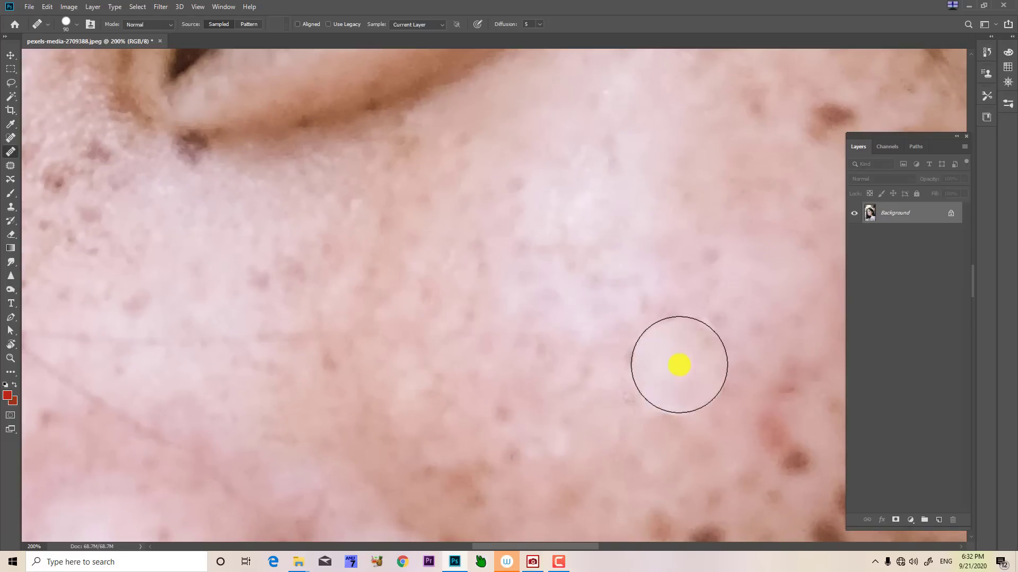
click(594, 447)
drag(343, 382, 220, 310)
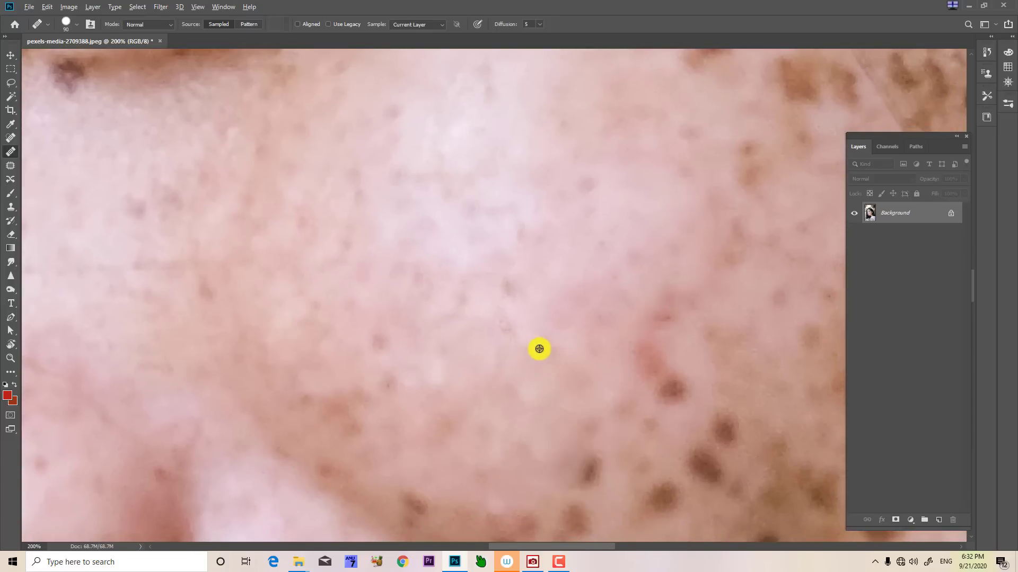
click(614, 476)
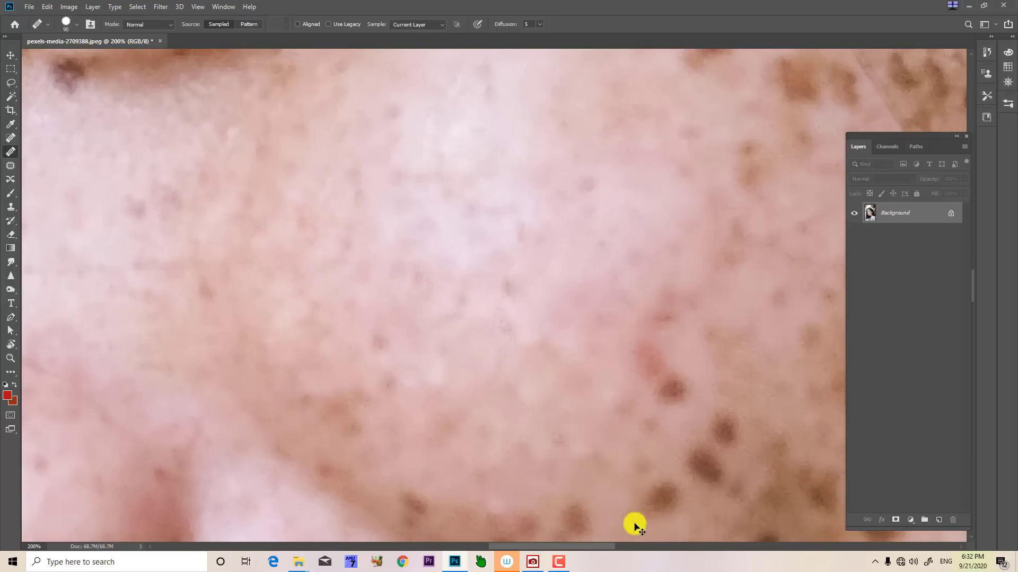
- Sample clear skin on the upper cheek and heal the small freckle below the outer corner of the eye
key(ctrl+minus)
mouse_move(437, 276)
mouse_down()
mouse_move(409, 330)
mouse_move(401, 408)
mouse_up()
click(522, 316)
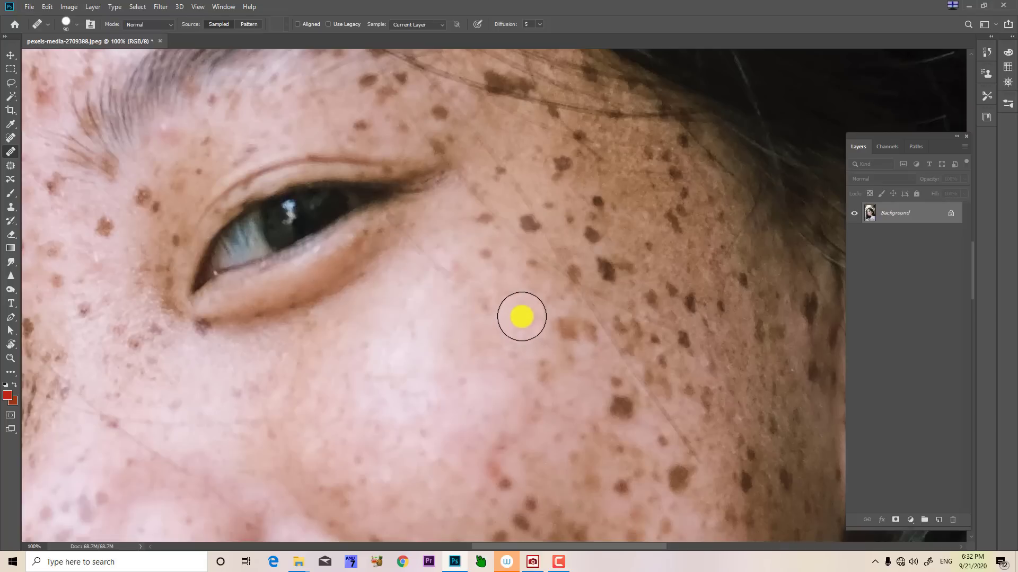
alt+click(464, 329)
click(483, 311)
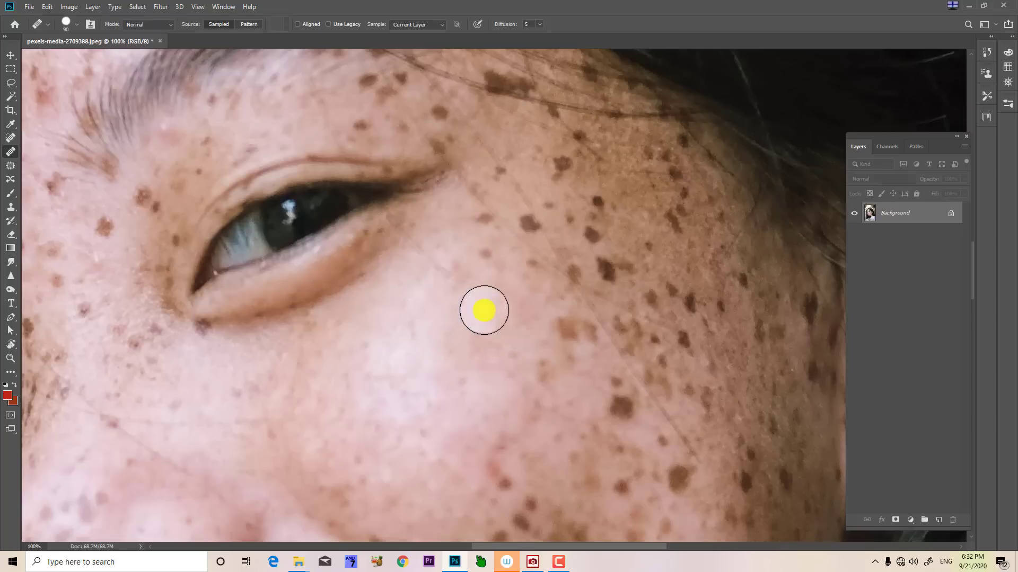
- Sample clear cheek skin and heal the small freckle below the outer eye corner and the dark spot under the inner corner
alt+click(433, 326)
click(456, 281)
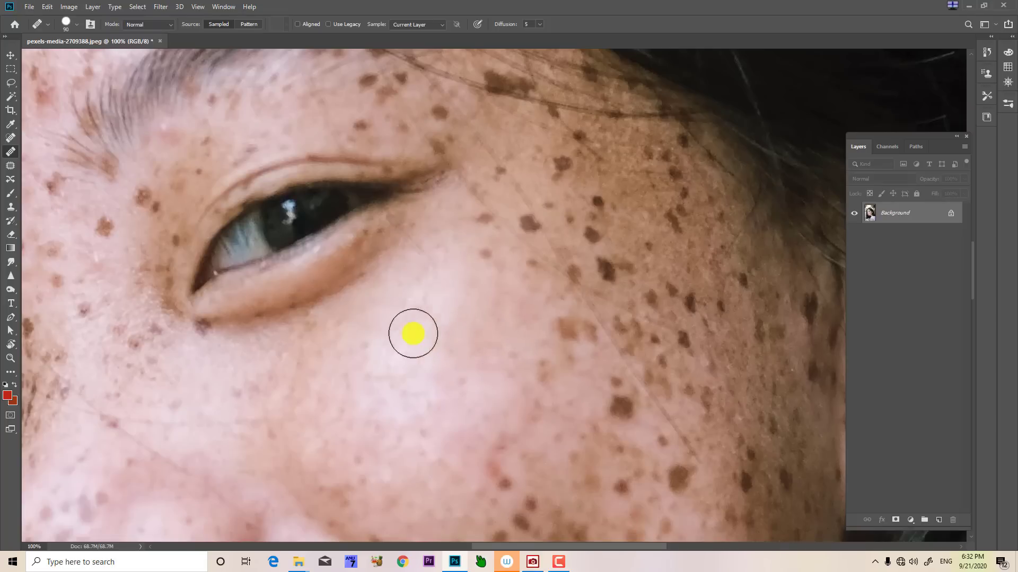
drag(411, 305, 404, 360)
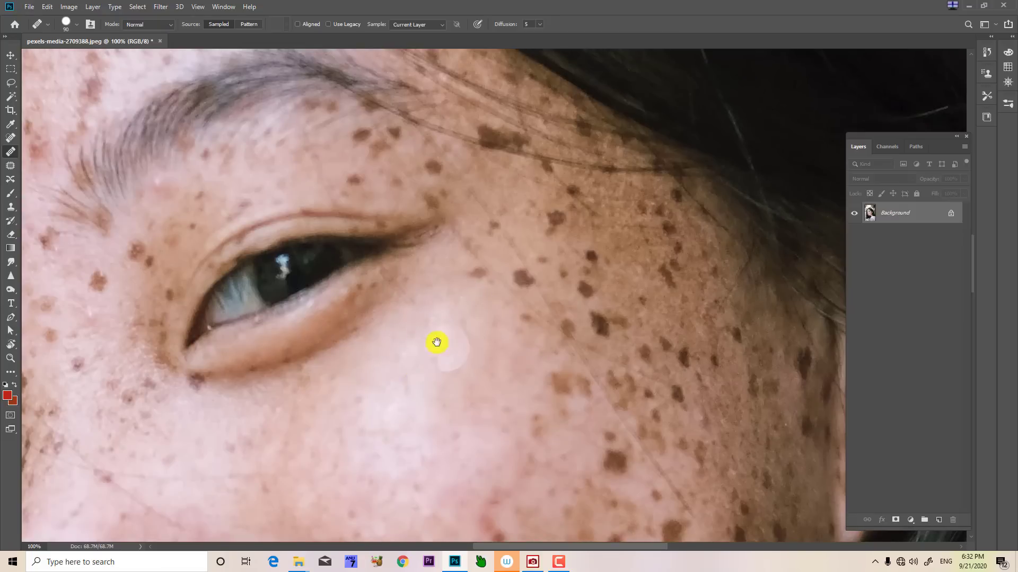
mouse_move(434, 341)
mouse_down()
mouse_move(431, 403)
mouse_move(478, 369)
mouse_up()
drag(452, 323, 486, 382)
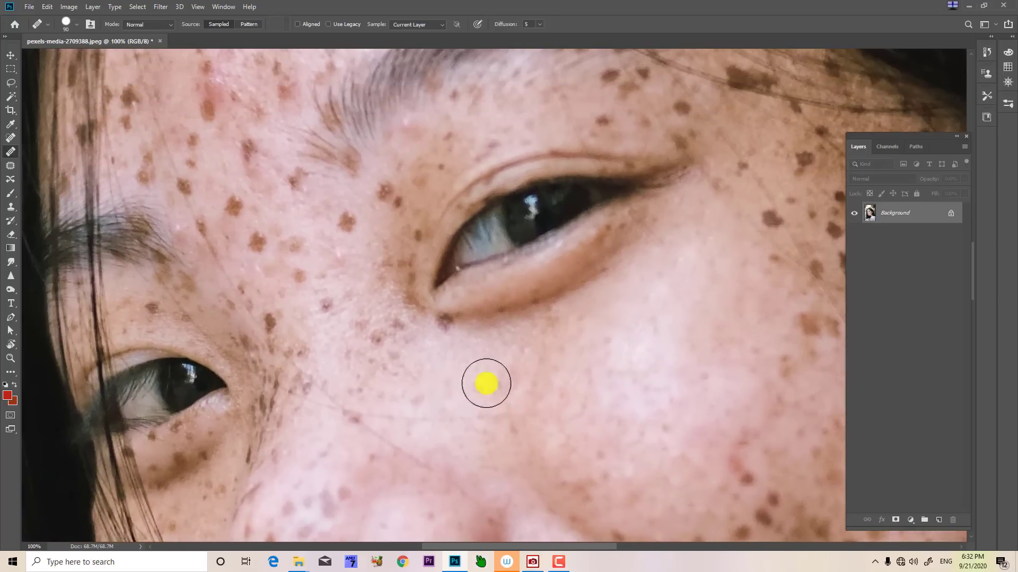
click(447, 326)
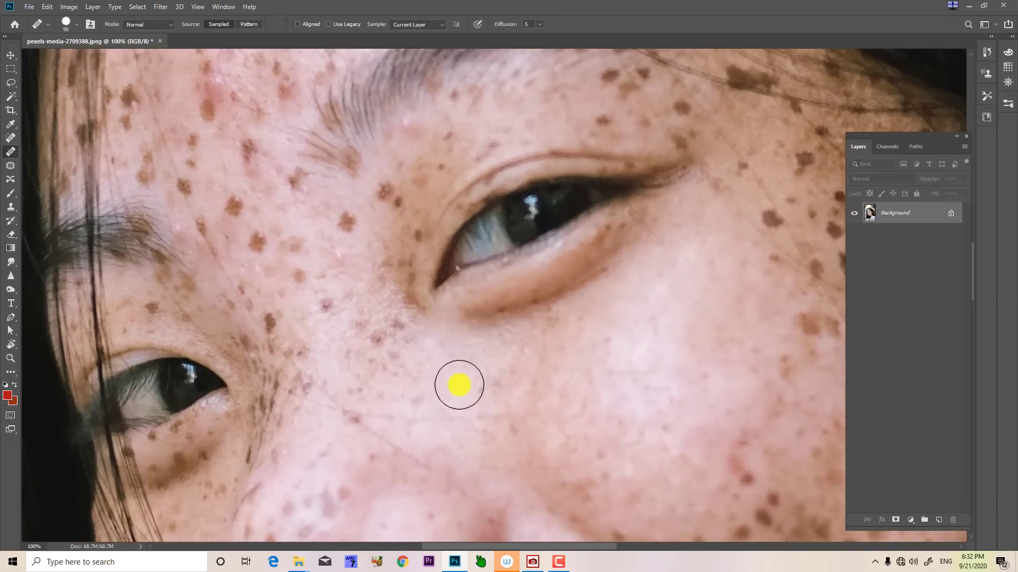
drag(454, 421, 494, 483)
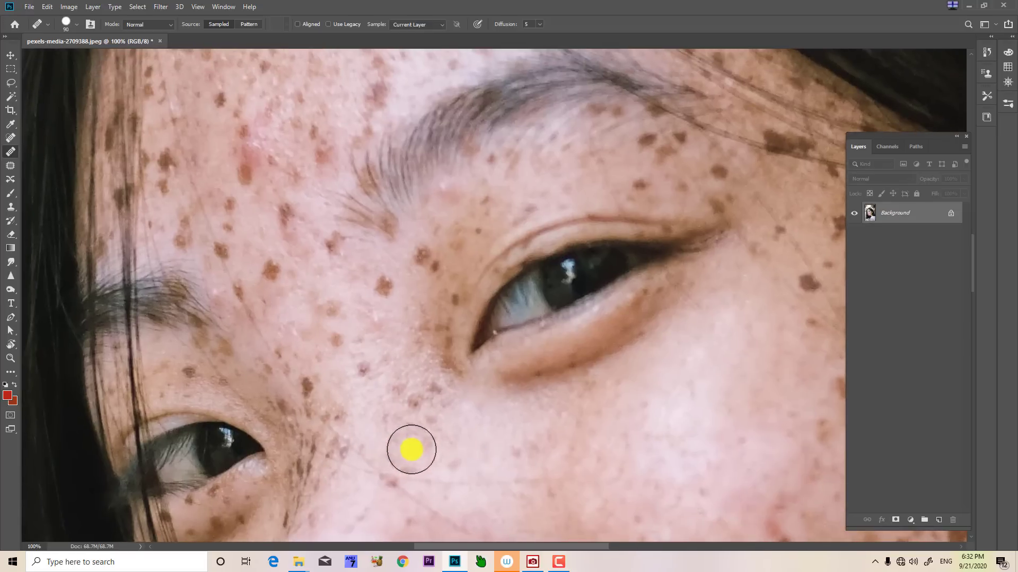
- Set the Healing Brush source to Pattern and brush the current pattern over the cheek below the eye
key(ctrl+0)
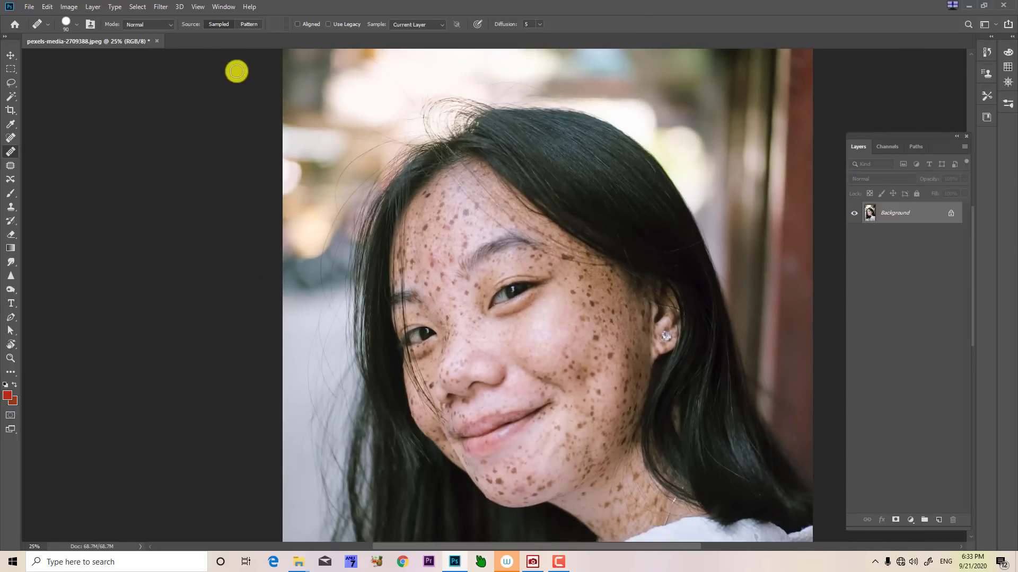
click(253, 27)
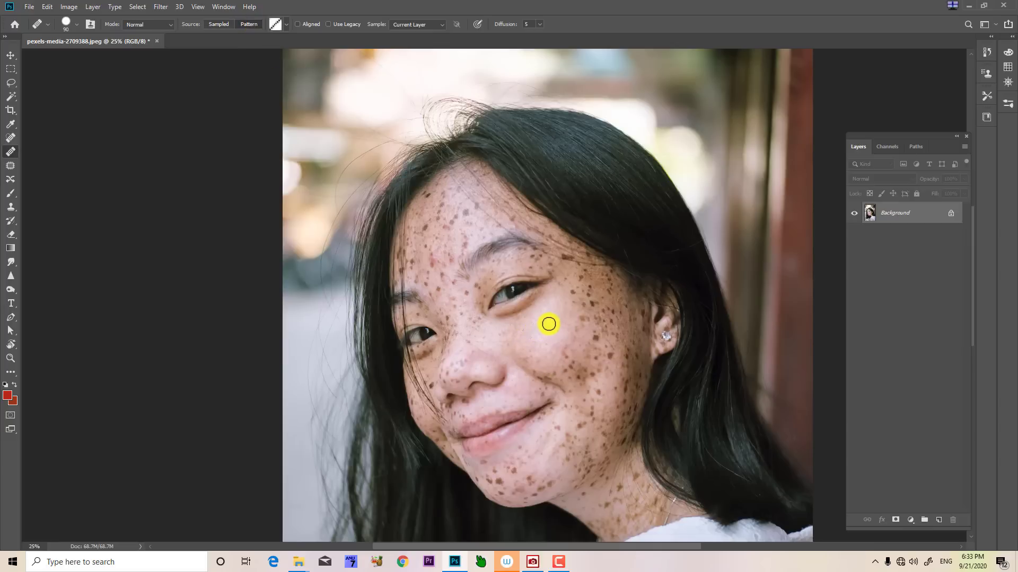
key(ctrl+plus)
key(ctrl+plus)
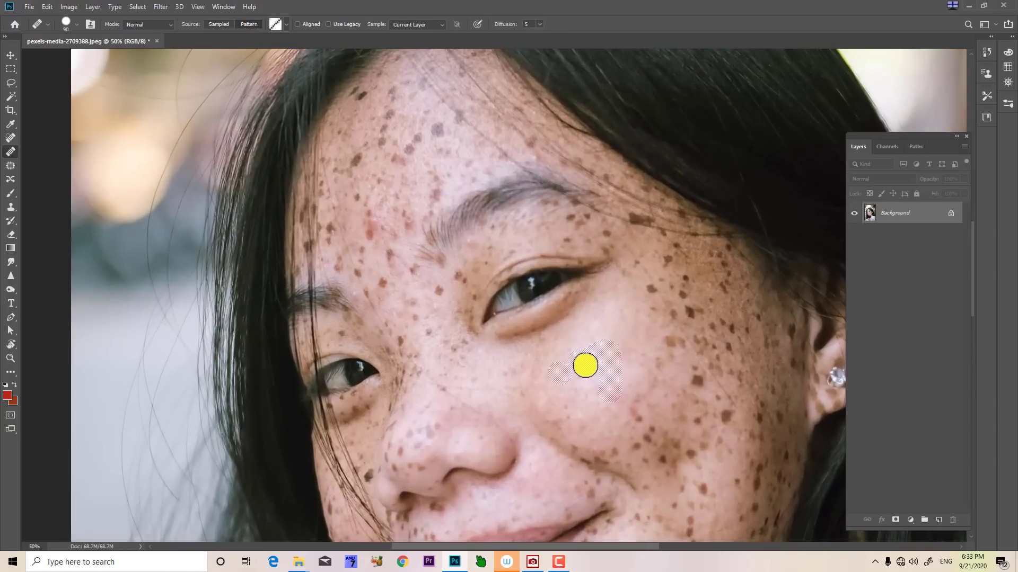
drag(610, 392, 559, 374)
drag(526, 383, 446, 416)
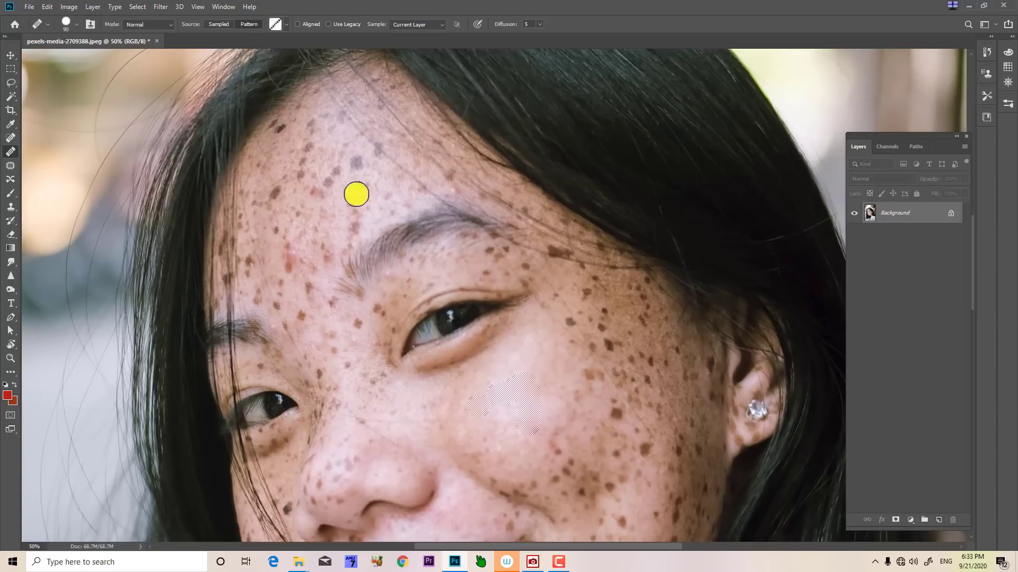
- Append the Artist Surfaces patterns to the pattern library and choose one of the grey textures
click(277, 29)
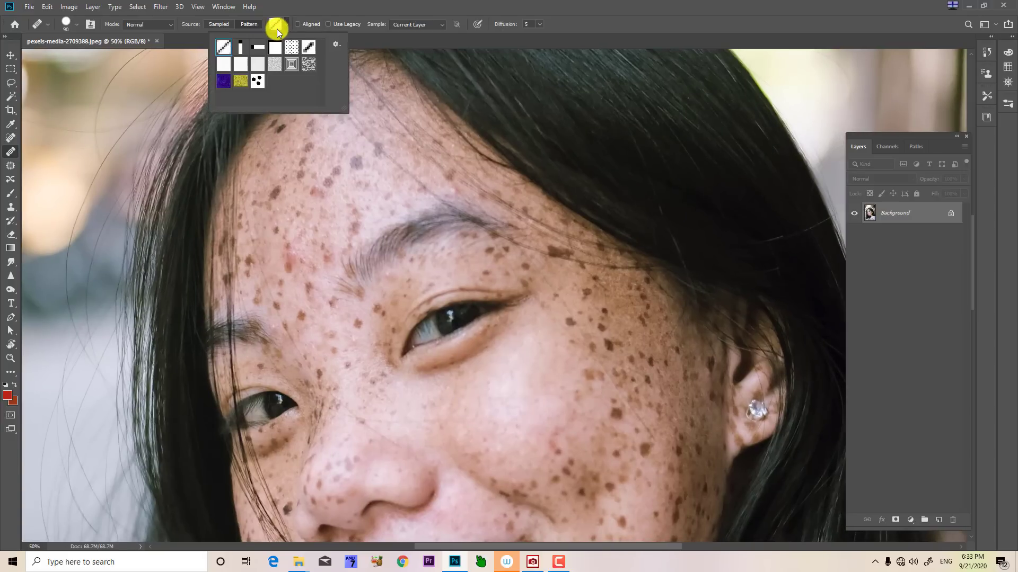
click(337, 45)
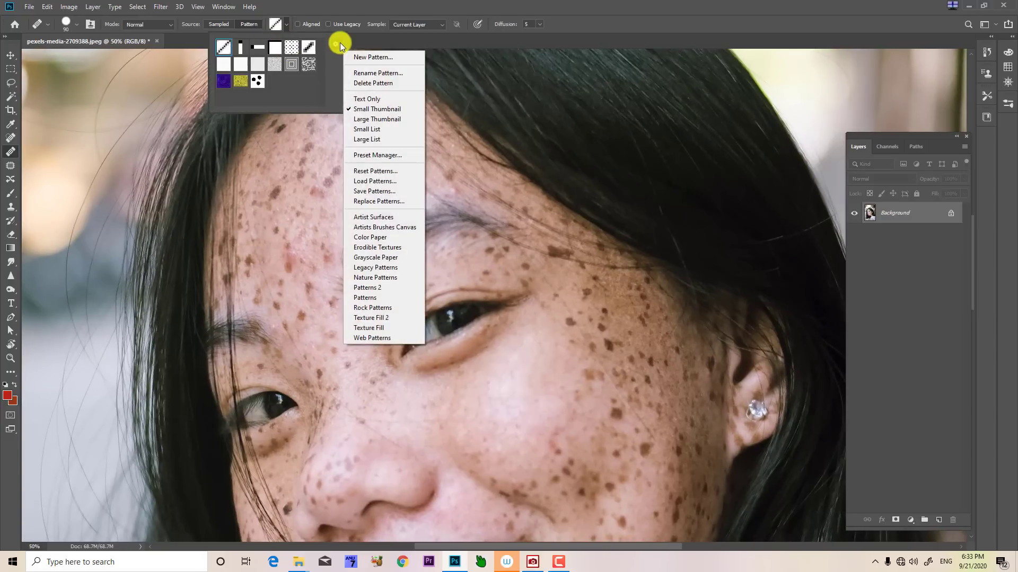
click(382, 220)
click(557, 209)
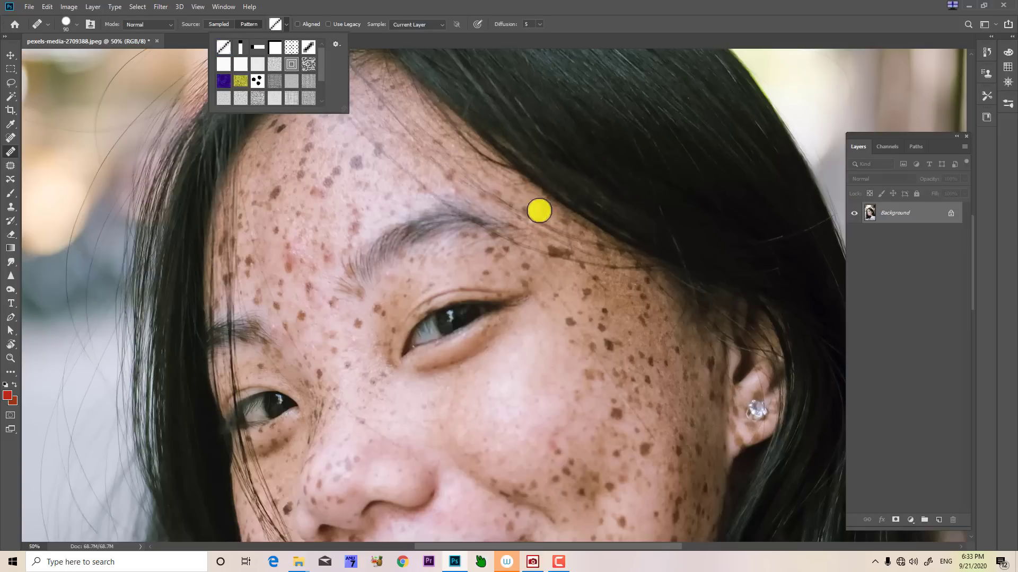
scroll(304, 91, down, 2)
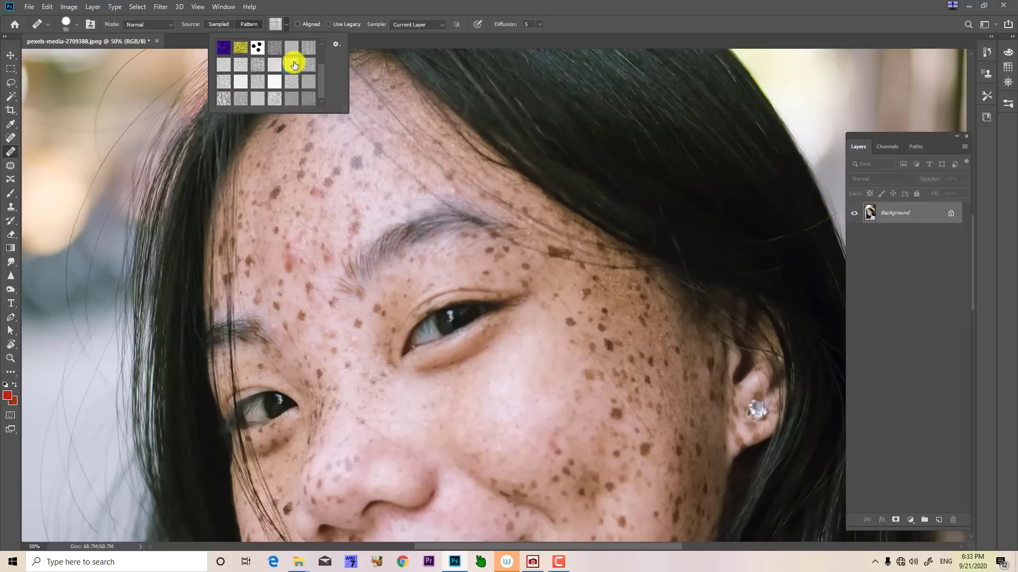
double_click(294, 65)
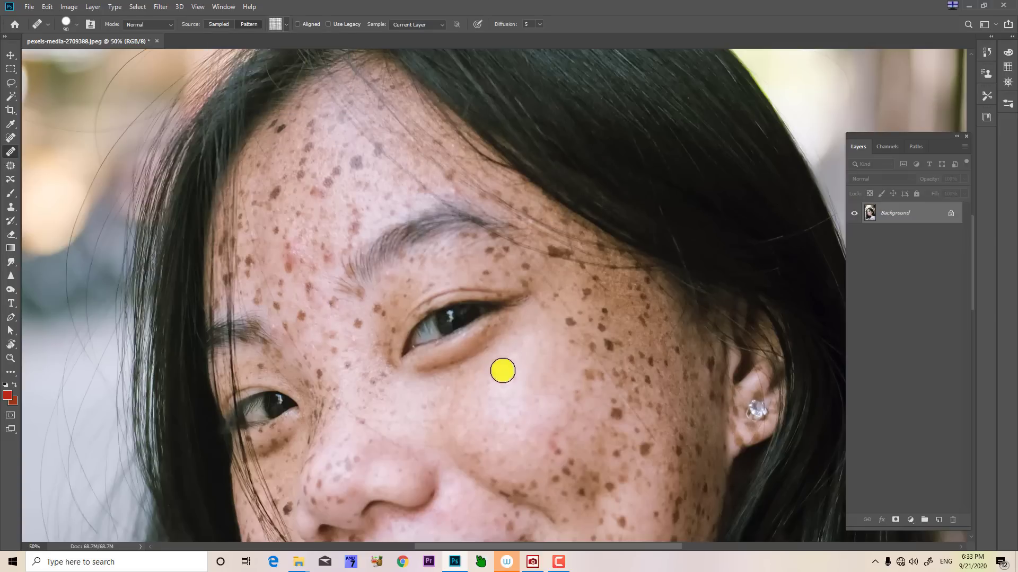
- Brush the chosen texture over the cheek below the eye and enlarge the brush to 250
drag(512, 377, 502, 391)
mouse_move(515, 326)
mouse_down()
mouse_move(462, 371)
mouse_move(413, 382)
mouse_move(468, 386)
mouse_move(506, 343)
mouse_move(458, 417)
mouse_move(511, 336)
mouse_move(467, 439)
mouse_move(448, 405)
mouse_move(441, 427)
mouse_move(497, 463)
mouse_move(511, 447)
mouse_move(501, 426)
mouse_move(481, 423)
mouse_move(483, 450)
mouse_move(518, 465)
mouse_move(470, 431)
mouse_move(484, 453)
mouse_move(551, 480)
mouse_up()
key(bracketright)
key(bracketright)
key(bracketright)
key(bracketright)
key(bracketright)
mouse_move(486, 399)
mouse_down()
mouse_move(553, 340)
mouse_move(580, 446)
mouse_move(599, 362)
mouse_move(592, 328)
mouse_move(564, 329)
mouse_move(572, 285)
mouse_move(524, 369)
mouse_move(598, 291)
mouse_move(646, 382)
mouse_move(643, 433)
mouse_move(629, 286)
mouse_move(612, 267)
mouse_move(660, 359)
mouse_move(650, 442)
mouse_move(565, 494)
mouse_move(459, 314)
mouse_up()
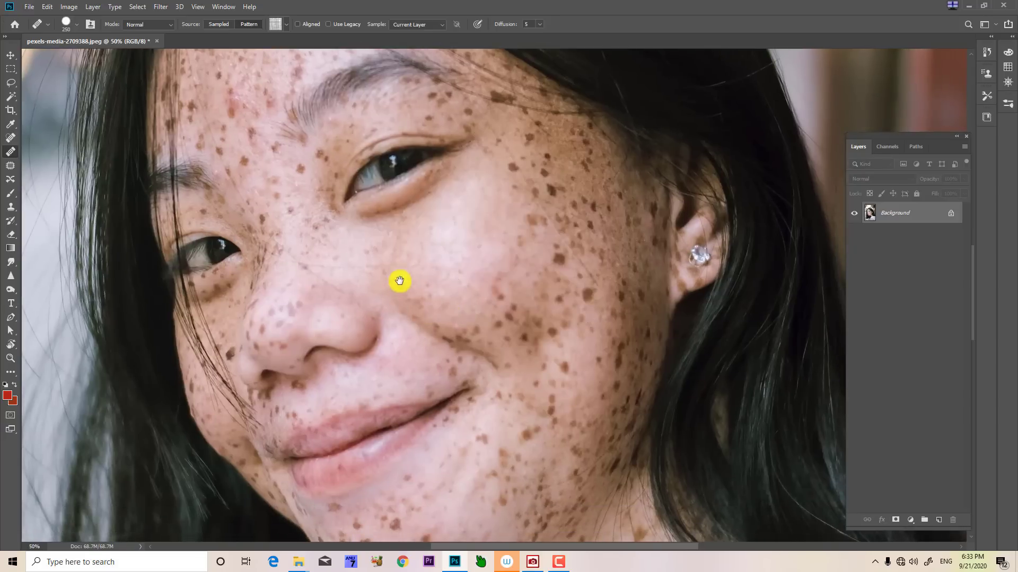
drag(406, 246, 425, 311)
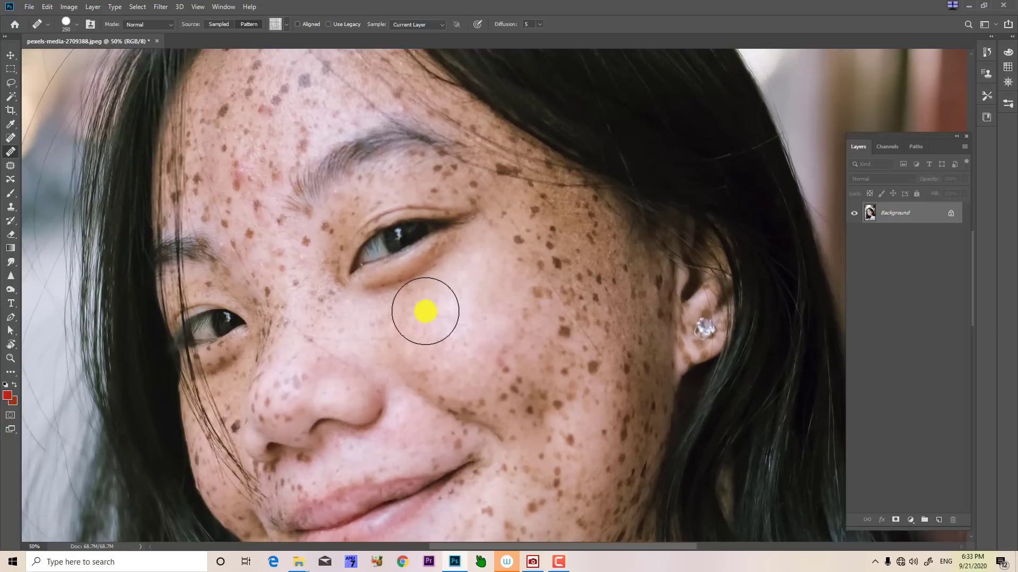
- Append the Erodible Textures patterns, choose the last texture and brush it over the skin below the eye
click(273, 29)
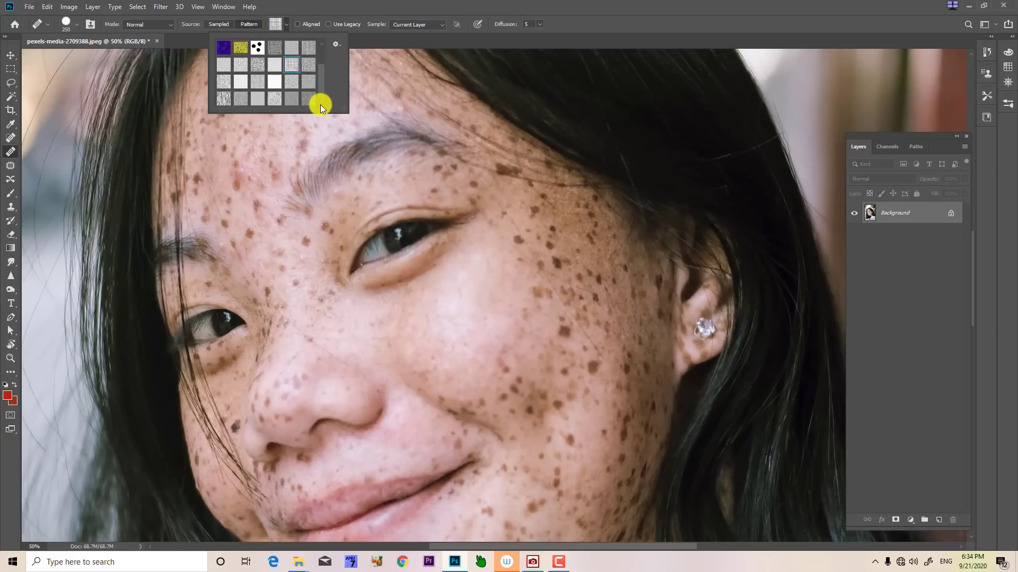
click(336, 44)
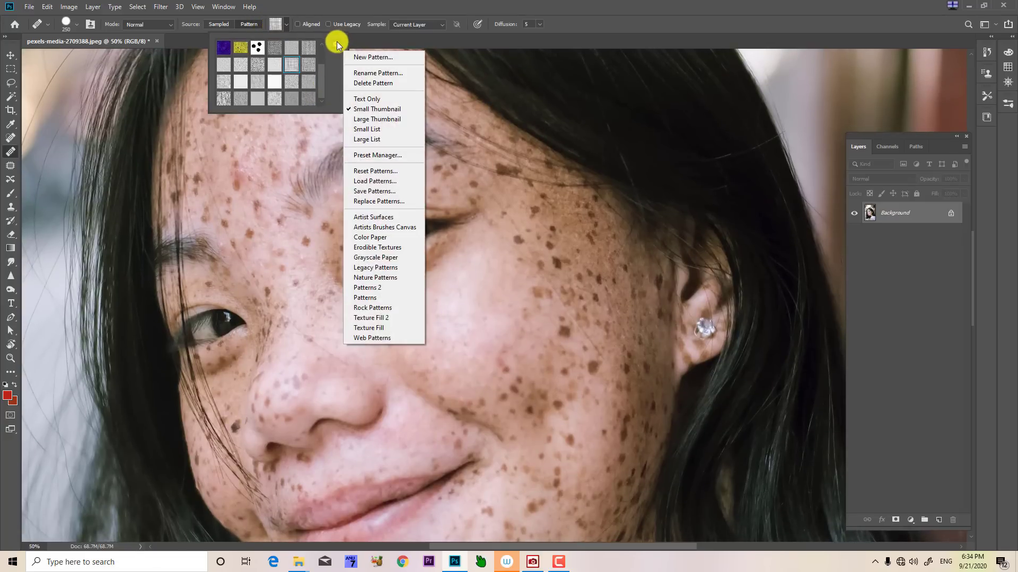
click(400, 247)
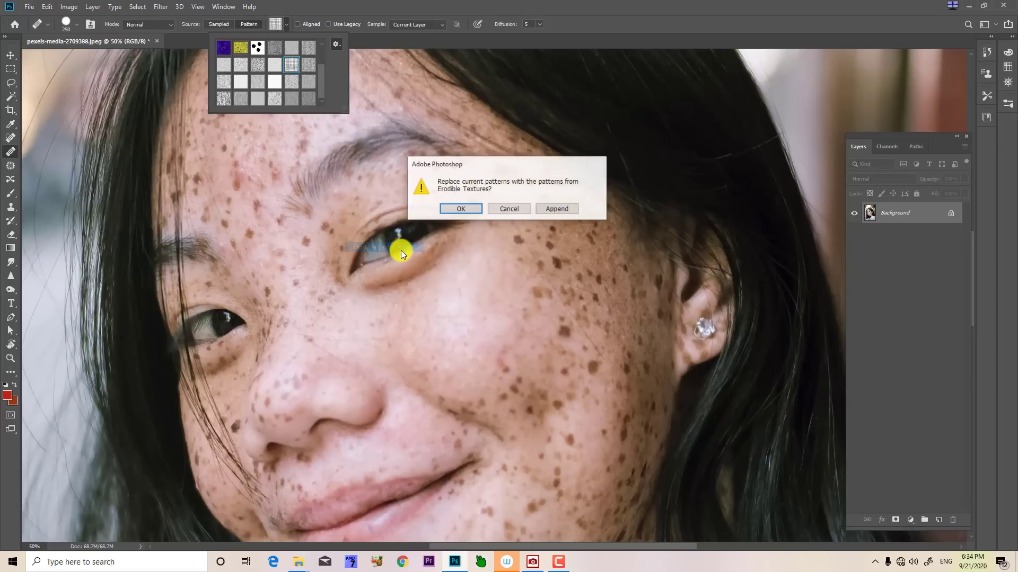
click(567, 210)
scroll(340, 110, down, 2)
drag(322, 82, 320, 108)
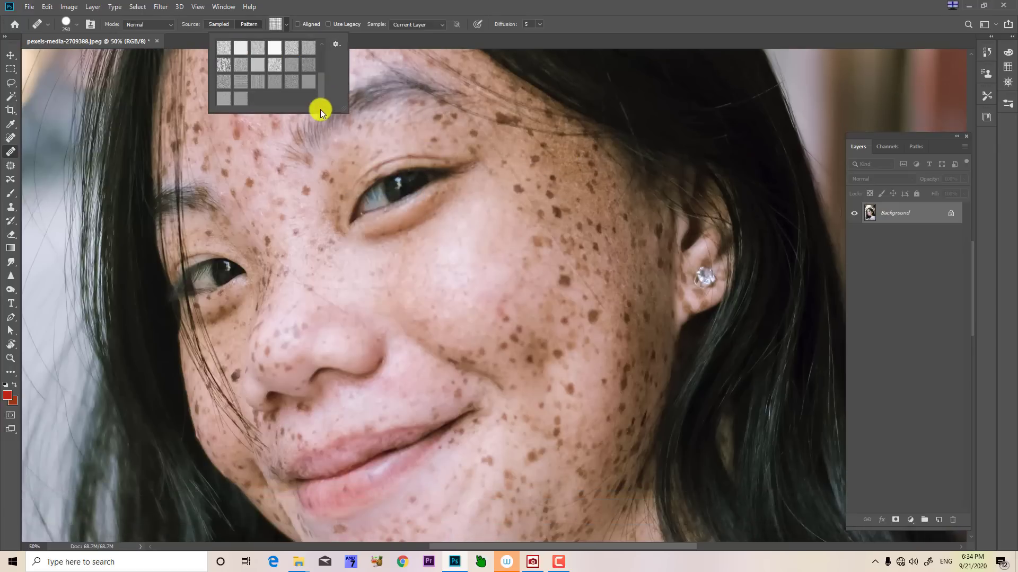
double_click(245, 100)
mouse_move(422, 273)
mouse_down()
mouse_move(462, 267)
mouse_move(484, 244)
mouse_move(440, 256)
mouse_move(470, 227)
mouse_move(364, 278)
mouse_move(453, 281)
mouse_move(488, 294)
mouse_move(483, 279)
mouse_move(409, 295)
mouse_move(472, 329)
mouse_move(533, 252)
mouse_move(510, 267)
mouse_move(521, 196)
mouse_move(483, 217)
mouse_move(511, 183)
mouse_move(486, 222)
mouse_move(453, 242)
mouse_move(498, 301)
mouse_move(506, 335)
mouse_move(491, 348)
mouse_move(532, 398)
mouse_move(560, 309)
mouse_move(564, 350)
mouse_move(590, 289)
mouse_move(585, 212)
mouse_move(562, 167)
mouse_move(418, 124)
mouse_move(342, 181)
mouse_move(332, 197)
mouse_move(352, 216)
mouse_up()
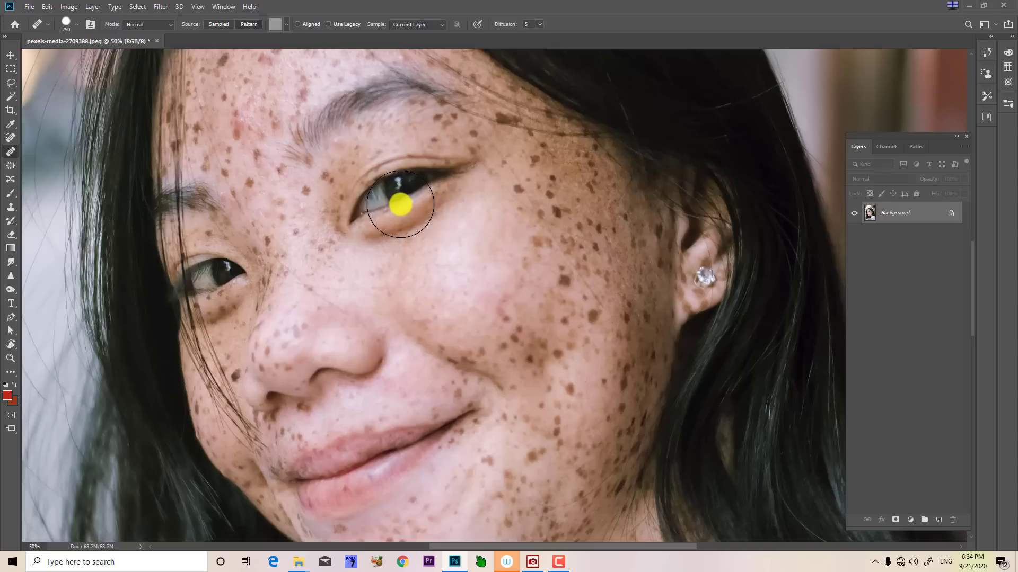
click(432, 26)
click(431, 25)
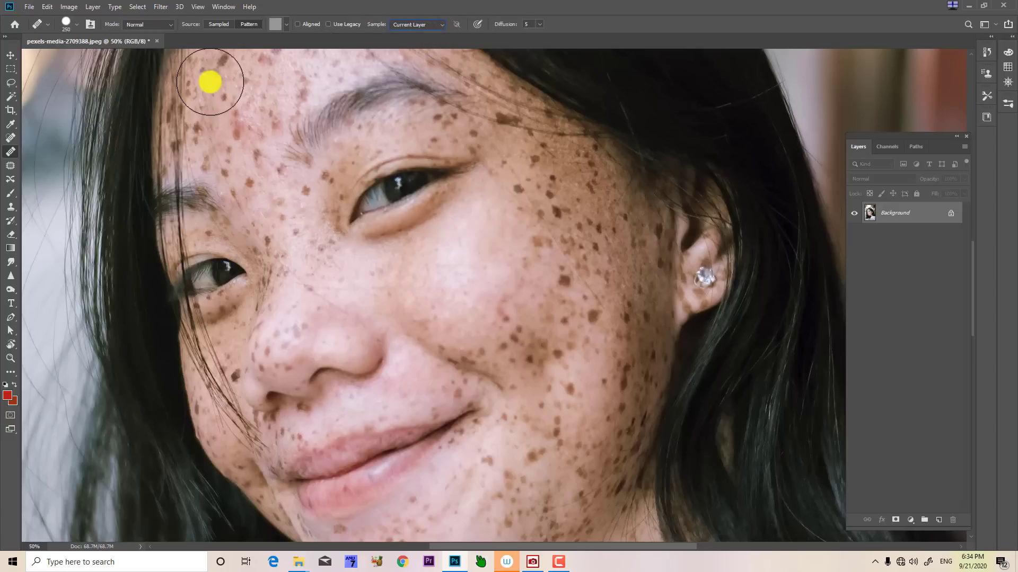
- Switch to the Spot Healing Brush and remove the reddish mark and nearby dark freckles on the middle of the cheek
click(13, 141)
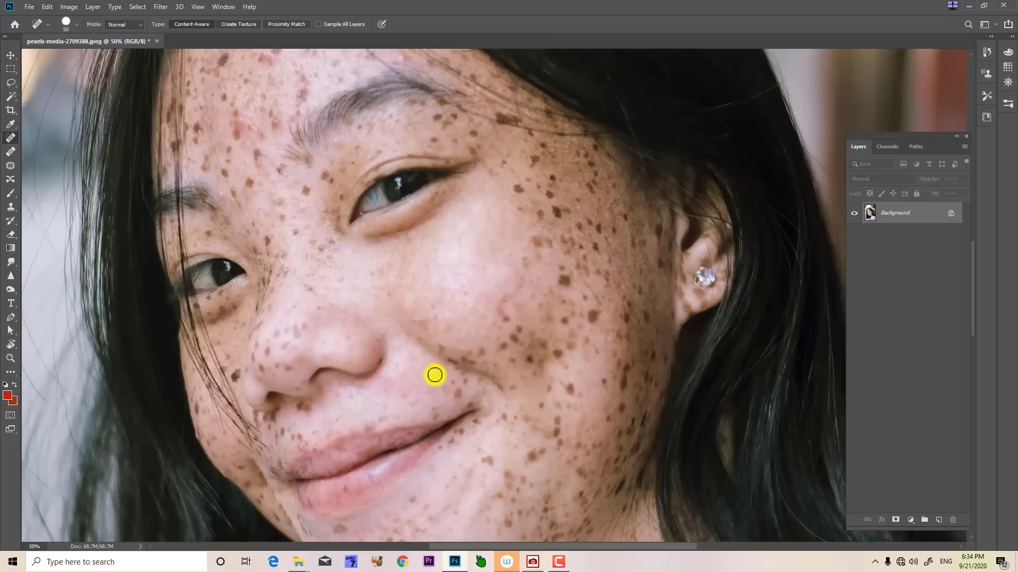
key(ctrl+plus)
key(ctrl+plus)
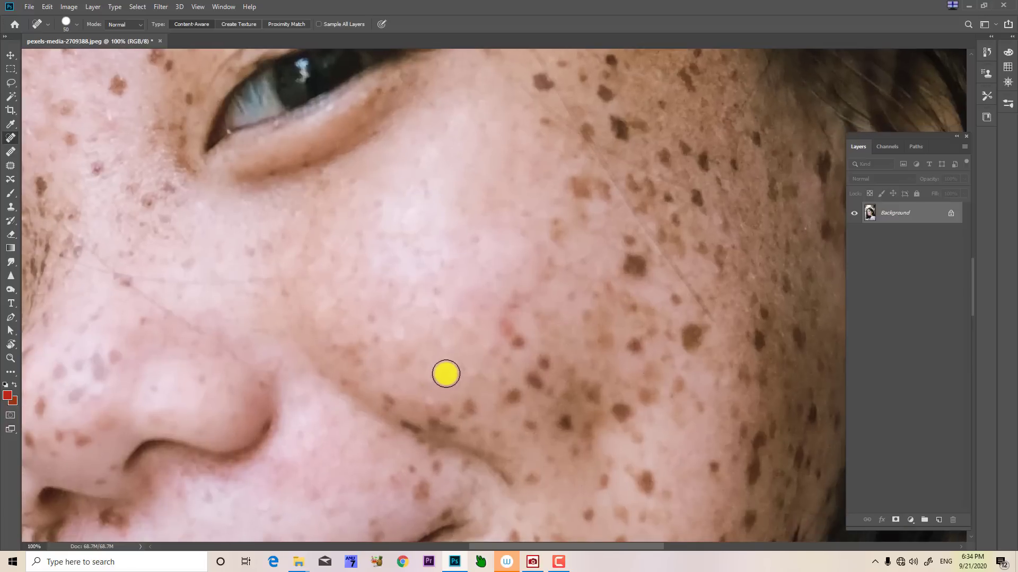
mouse_move(407, 394)
mouse_down()
mouse_move(300, 337)
mouse_move(269, 308)
mouse_move(336, 325)
mouse_up()
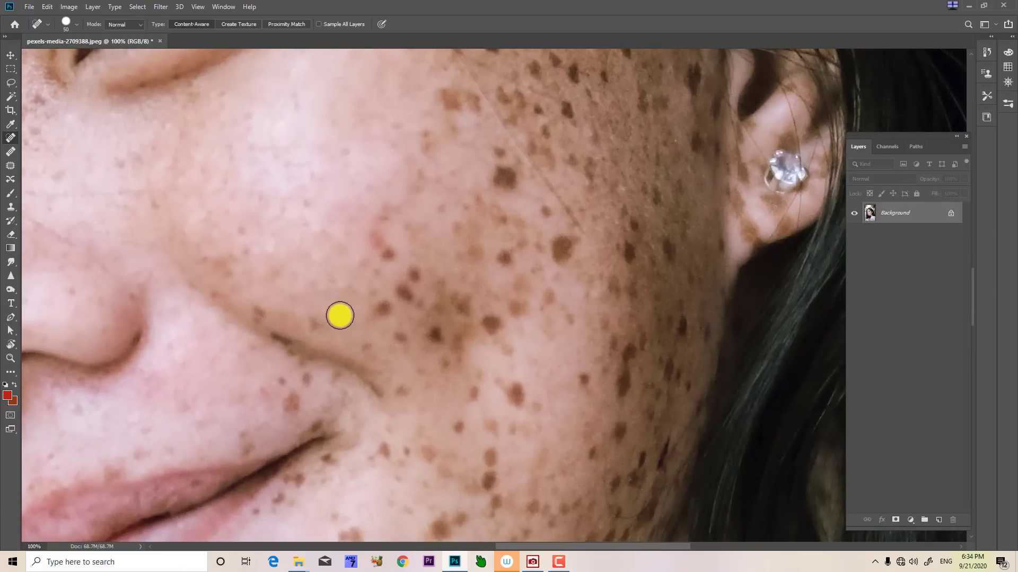
mouse_move(322, 313)
mouse_down()
mouse_move(360, 337)
mouse_move(381, 329)
mouse_move(403, 354)
mouse_up()
mouse_move(366, 229)
mouse_down()
mouse_move(392, 261)
mouse_move(363, 266)
mouse_move(382, 289)
mouse_up()
drag(398, 212, 388, 218)
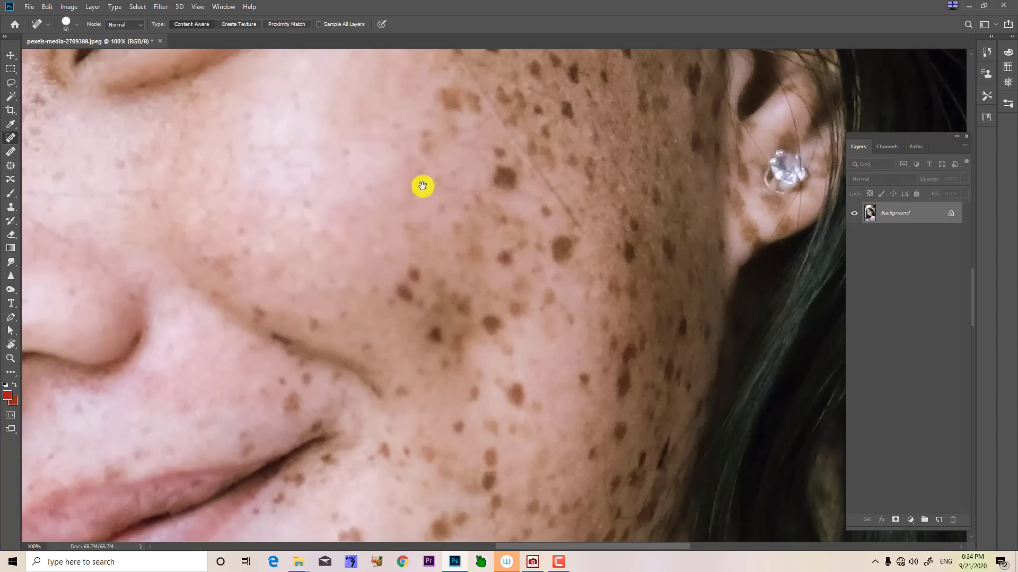
- Remove the large brown freckle, the small one above it and the light brown patch on the outer cheek
drag(423, 184, 408, 289)
mouse_move(415, 242)
mouse_down()
mouse_move(424, 278)
mouse_move(403, 312)
mouse_up()
mouse_move(482, 276)
mouse_down()
mouse_move(509, 293)
mouse_move(499, 296)
mouse_up()
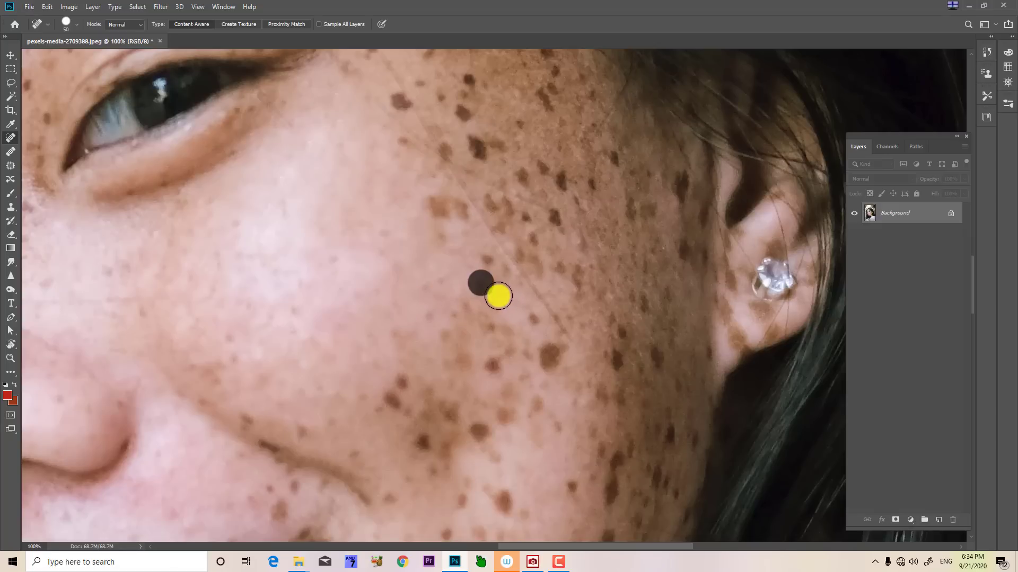
drag(490, 256, 492, 267)
mouse_move(462, 226)
mouse_down()
mouse_move(456, 211)
mouse_move(427, 205)
mouse_move(443, 212)
mouse_up()
mouse_move(376, 213)
mouse_down()
mouse_move(502, 284)
mouse_move(535, 286)
mouse_up()
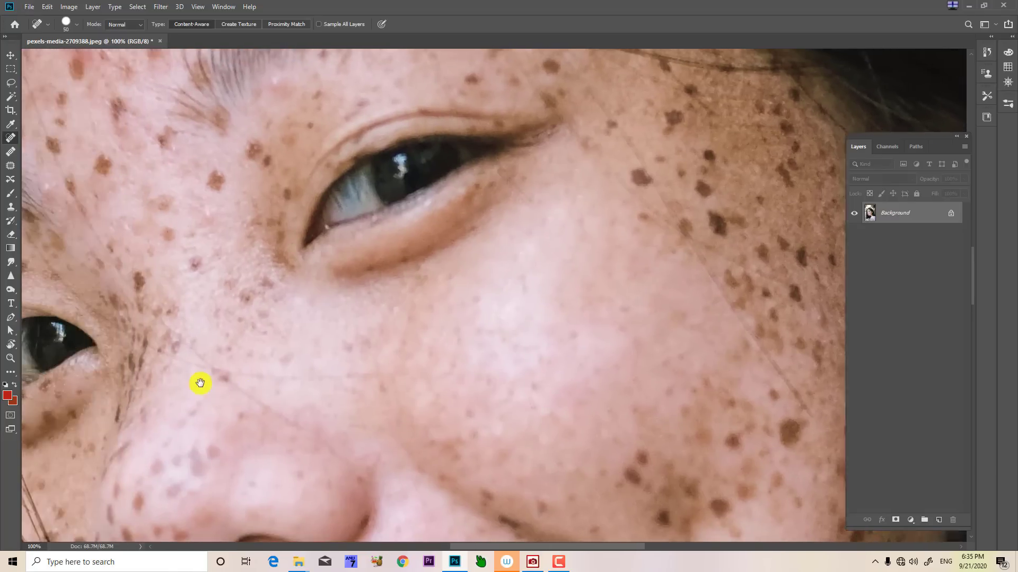
- Remove the freckle beside the nose bridge, the brown and grey spots on the nose, and the brown spot beneath the nostril
mouse_move(233, 370)
mouse_down()
mouse_move(326, 372)
mouse_move(334, 355)
mouse_move(311, 409)
mouse_up()
drag(296, 373, 311, 310)
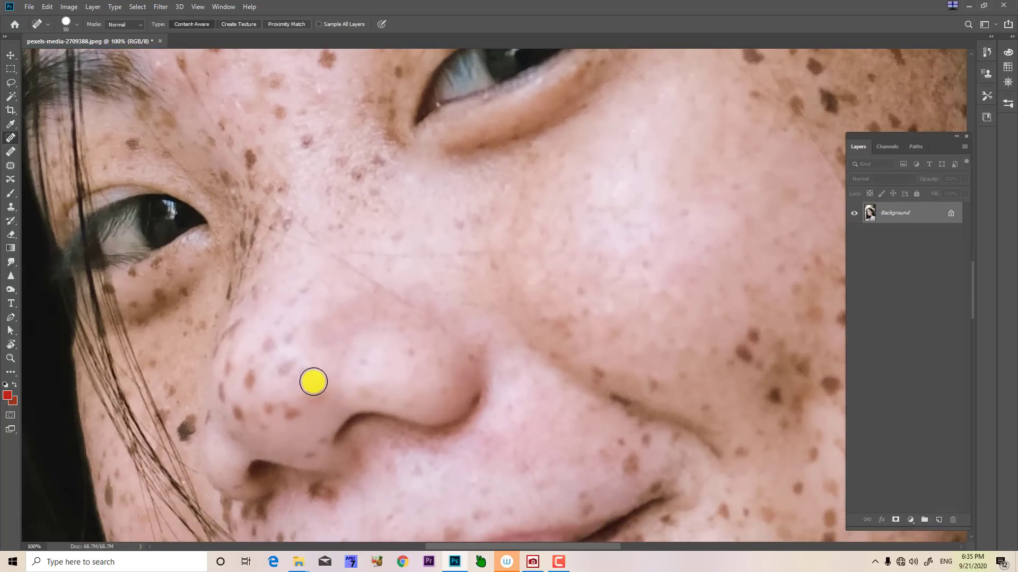
mouse_move(275, 408)
mouse_down()
mouse_move(320, 395)
mouse_move(283, 406)
mouse_move(269, 397)
mouse_move(277, 420)
mouse_up()
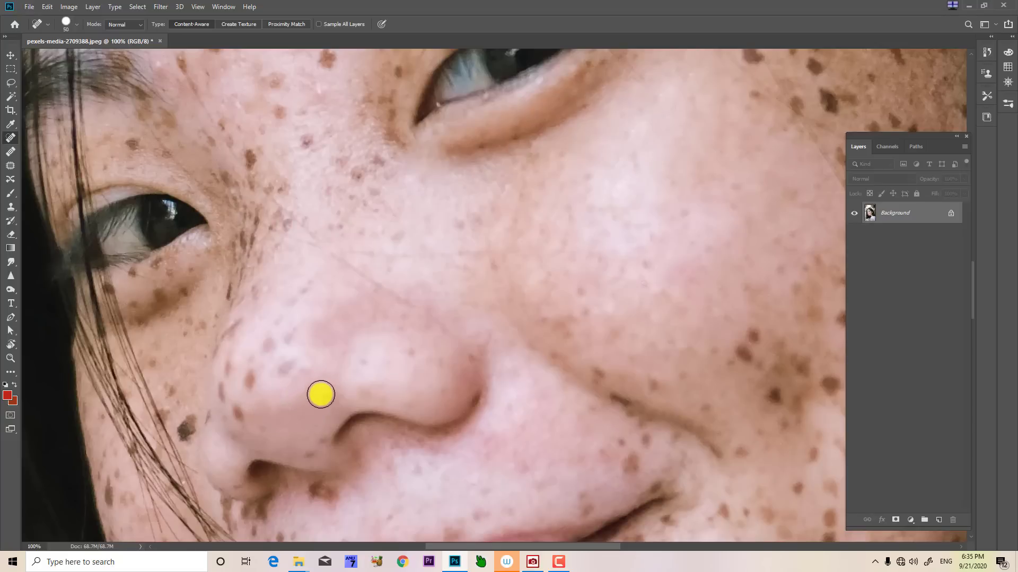
mouse_move(292, 366)
mouse_down()
mouse_move(282, 377)
mouse_move(315, 435)
mouse_up()
drag(256, 402, 275, 416)
drag(260, 382, 295, 374)
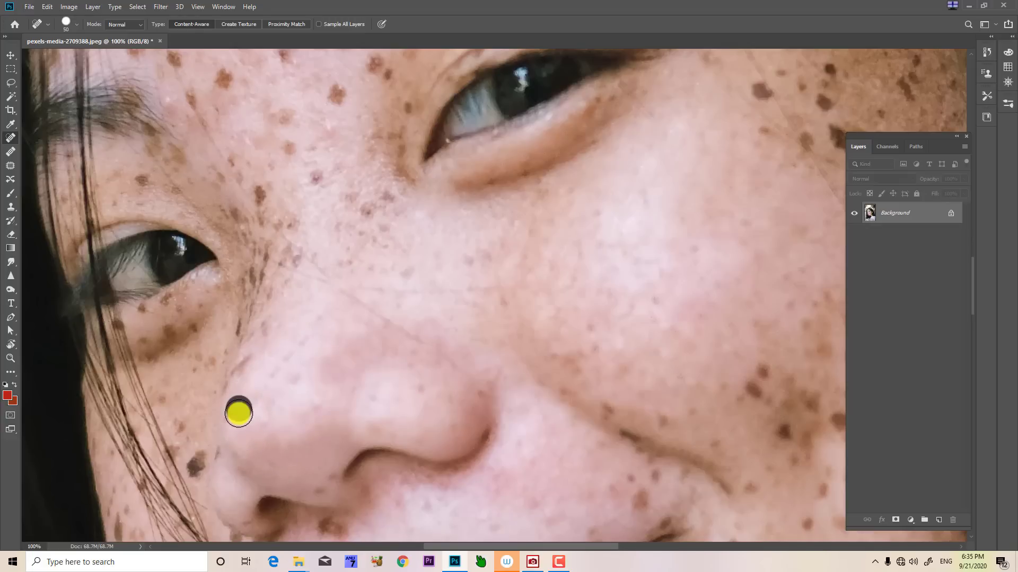
drag(335, 418, 232, 357)
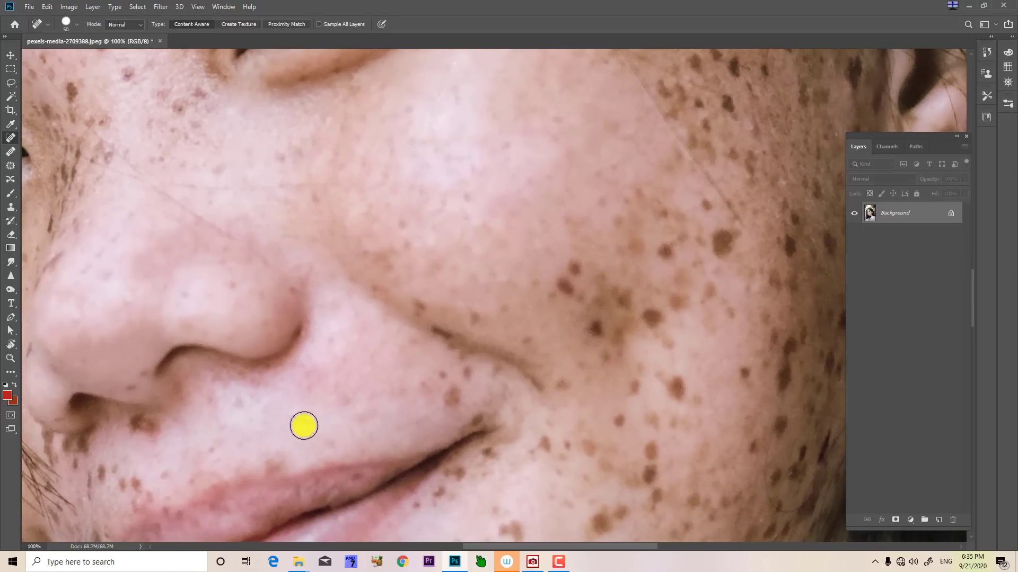
mouse_move(207, 439)
mouse_down()
mouse_move(319, 431)
mouse_move(240, 417)
mouse_up()
- Remove the small brown freckles above the smile line and the dark brown spot on the lower cheek
drag(325, 339, 331, 368)
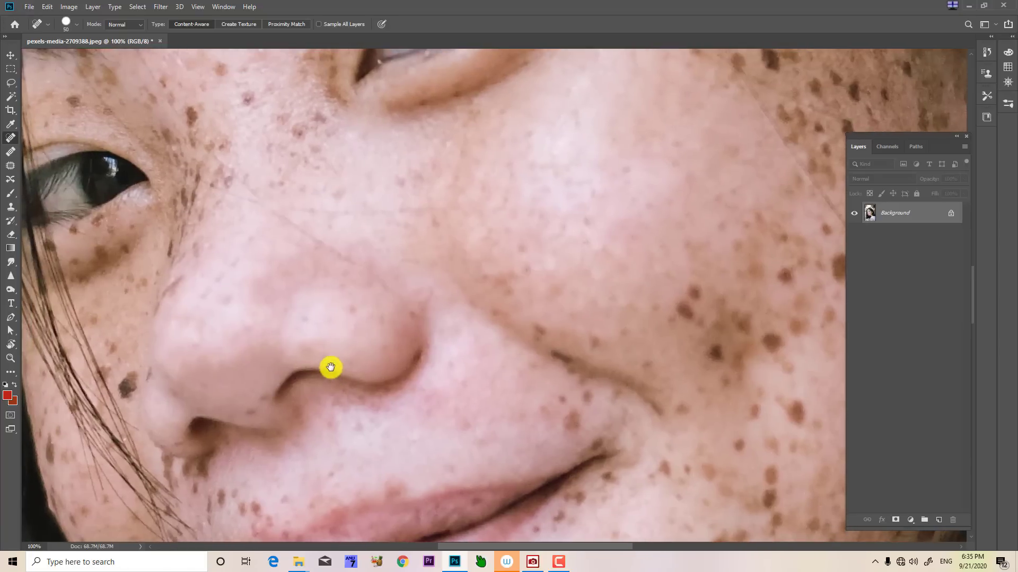
mouse_move(506, 426)
mouse_down()
mouse_move(415, 352)
mouse_move(313, 434)
mouse_up()
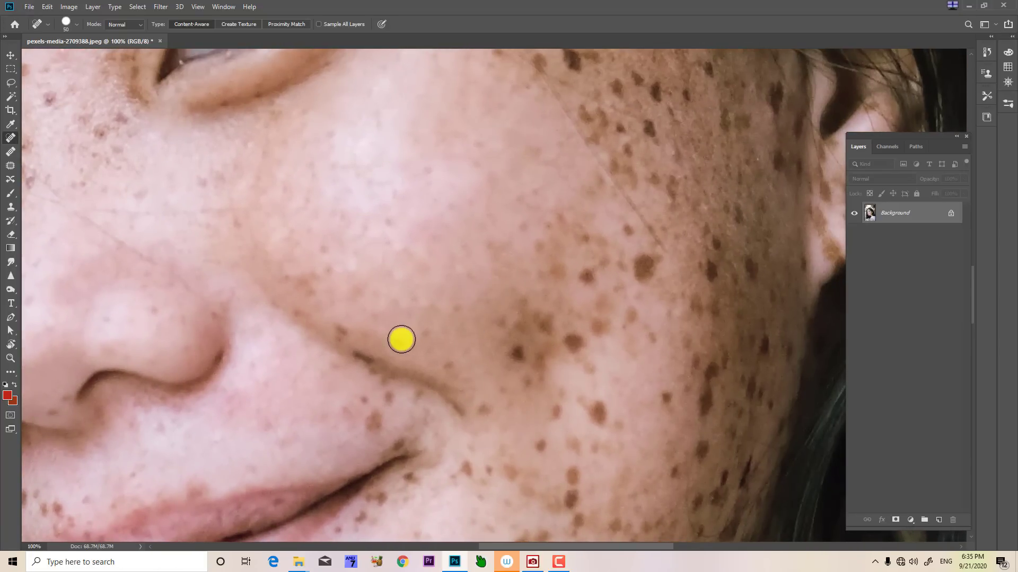
drag(441, 346, 434, 344)
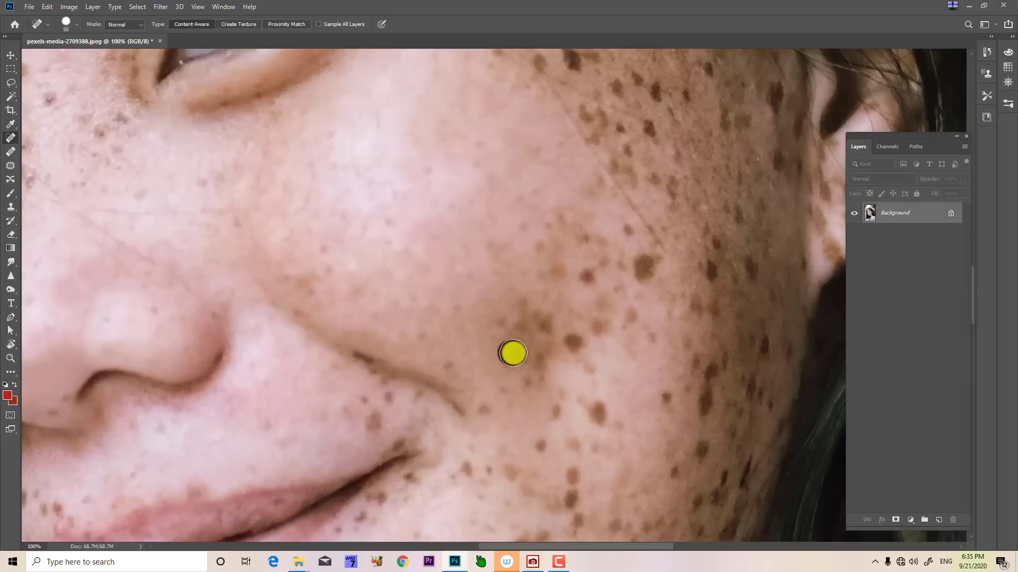
drag(519, 350, 517, 351)
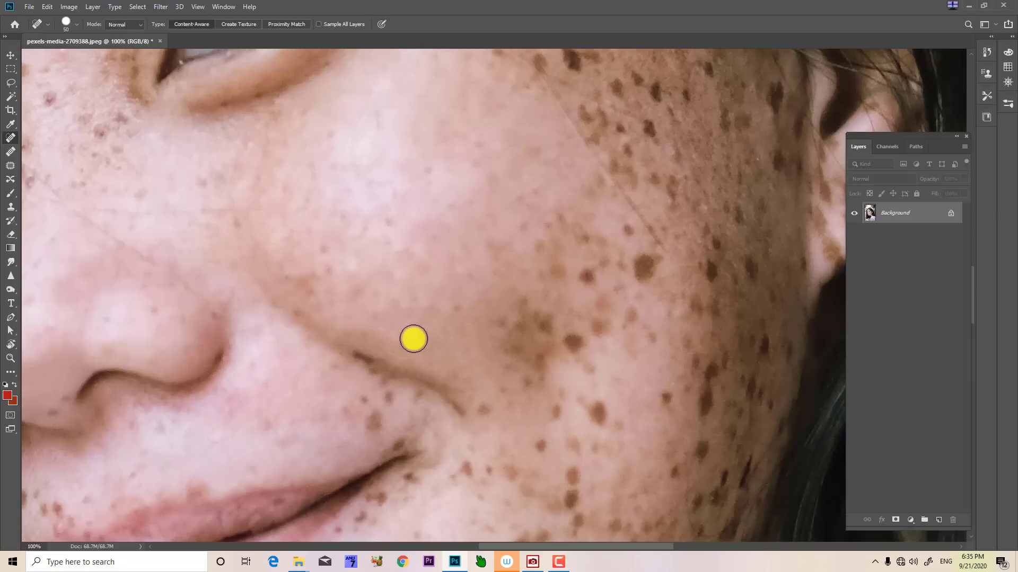
- Remove the cluster of freckles above the mouth corner and the dark mark on the smile line
drag(479, 389, 459, 352)
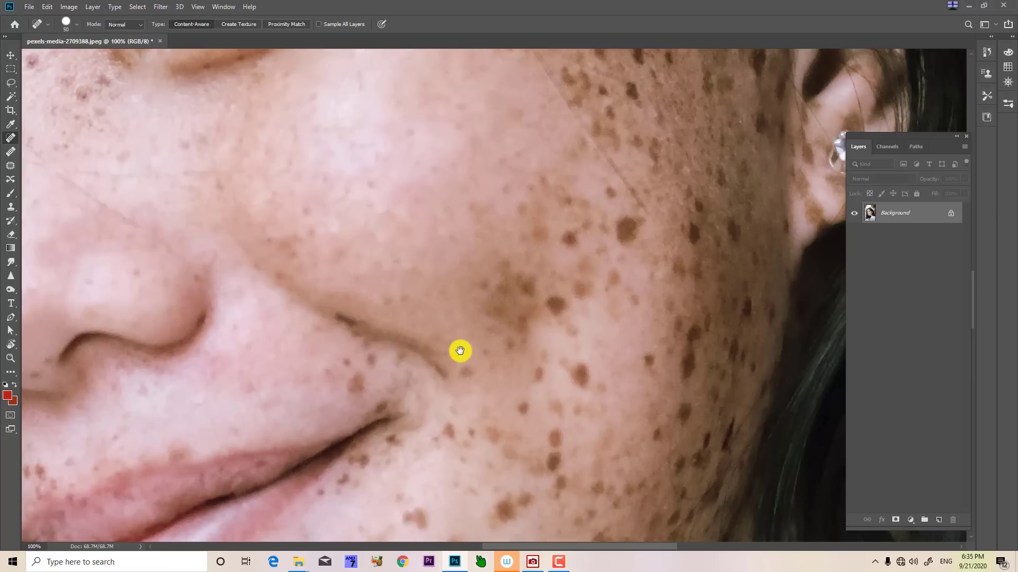
drag(353, 385, 352, 385)
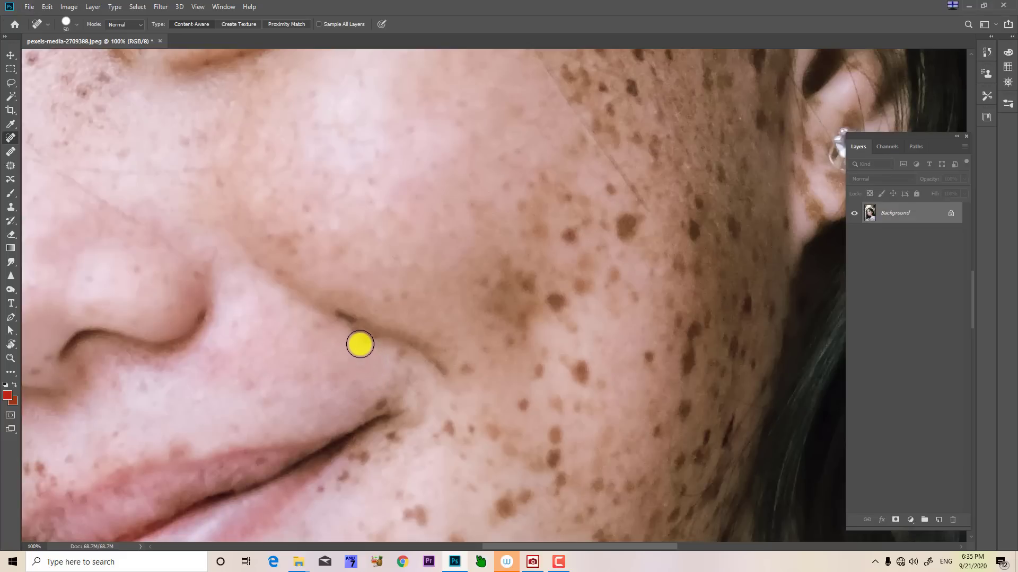
drag(337, 313, 354, 319)
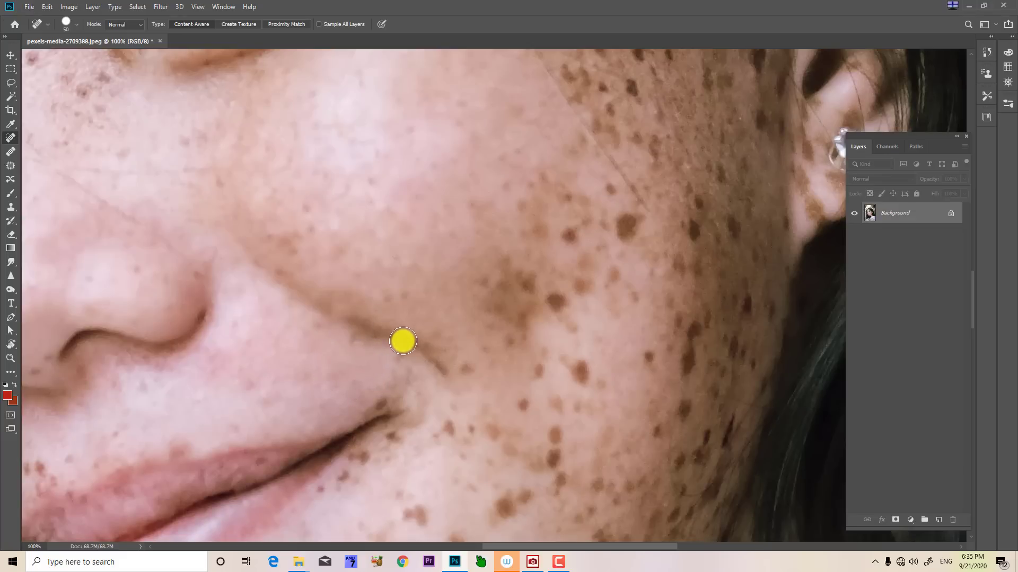
- Remove the small dark spots on the skin beside the lower lip, just below the mouth corner
drag(414, 394, 427, 321)
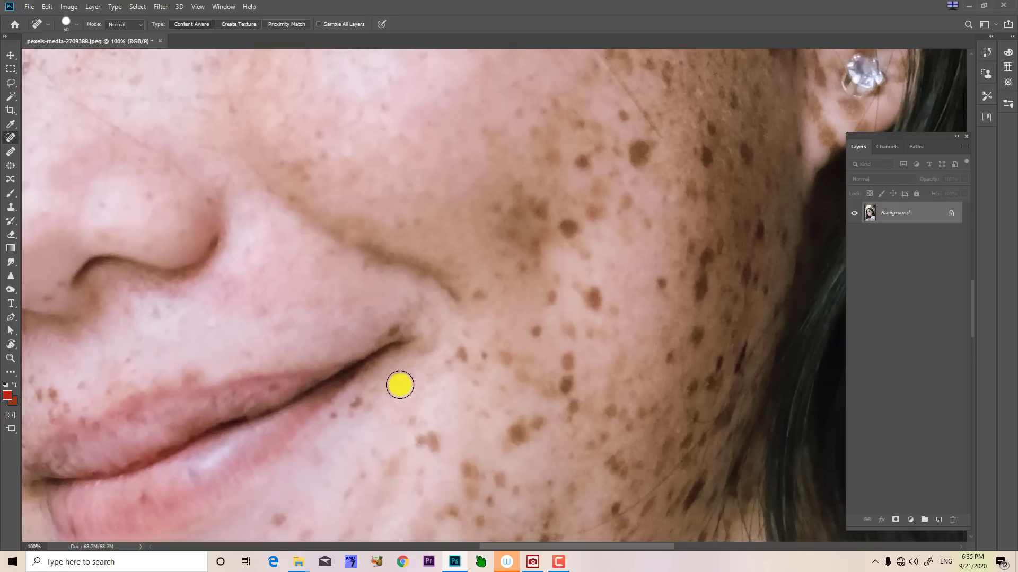
drag(368, 403, 358, 405)
drag(366, 443, 418, 352)
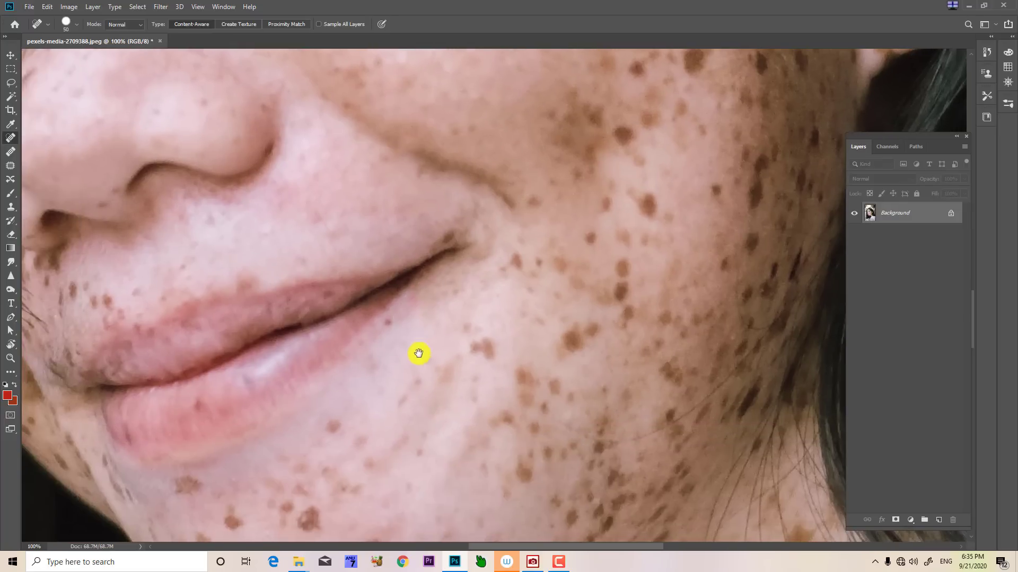
- Remove the reddish-brown freckles on the skin between the lower lip and the chin
mouse_move(337, 421)
mouse_down()
mouse_move(321, 434)
mouse_move(406, 352)
mouse_up()
click(372, 439)
drag(369, 408, 356, 430)
click(352, 431)
click(352, 431)
click(418, 407)
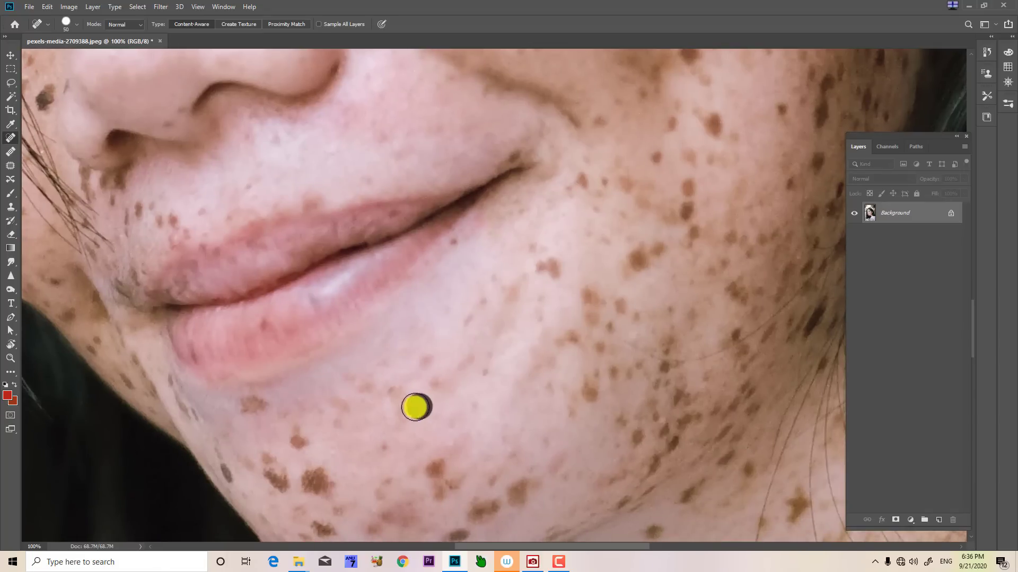
click(432, 384)
click(436, 361)
click(397, 384)
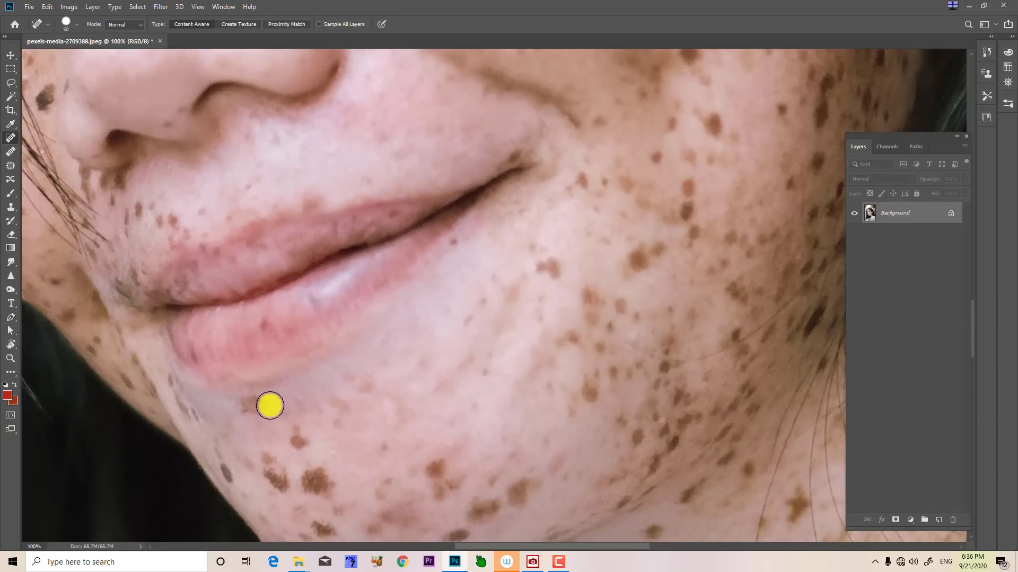
- Remove the brown patch directly beneath the lower lip and the small dark spot on the lip's edge
drag(264, 406, 240, 408)
key(space)
drag(396, 384, 380, 424)
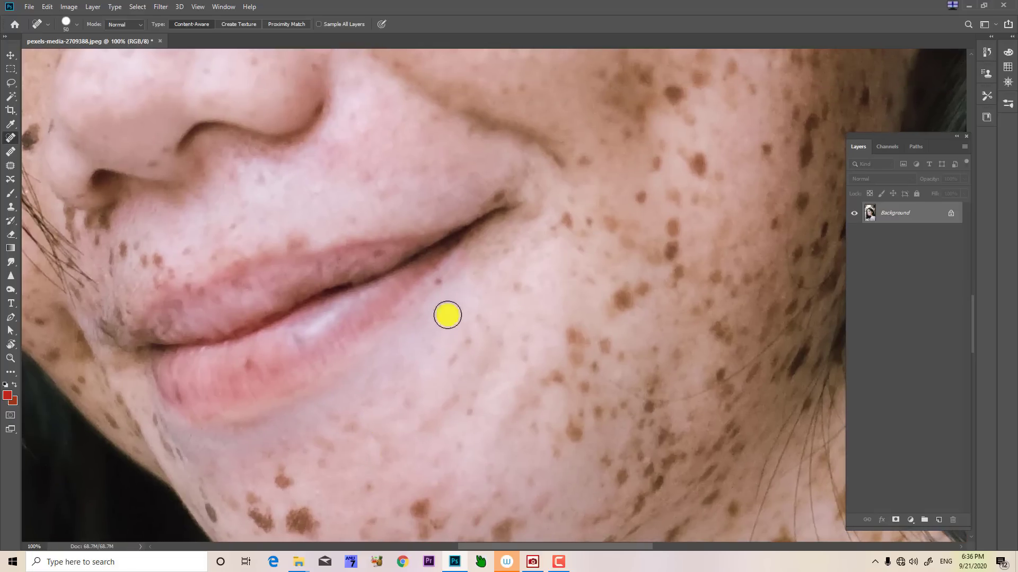
key(space)
drag(401, 301, 449, 392)
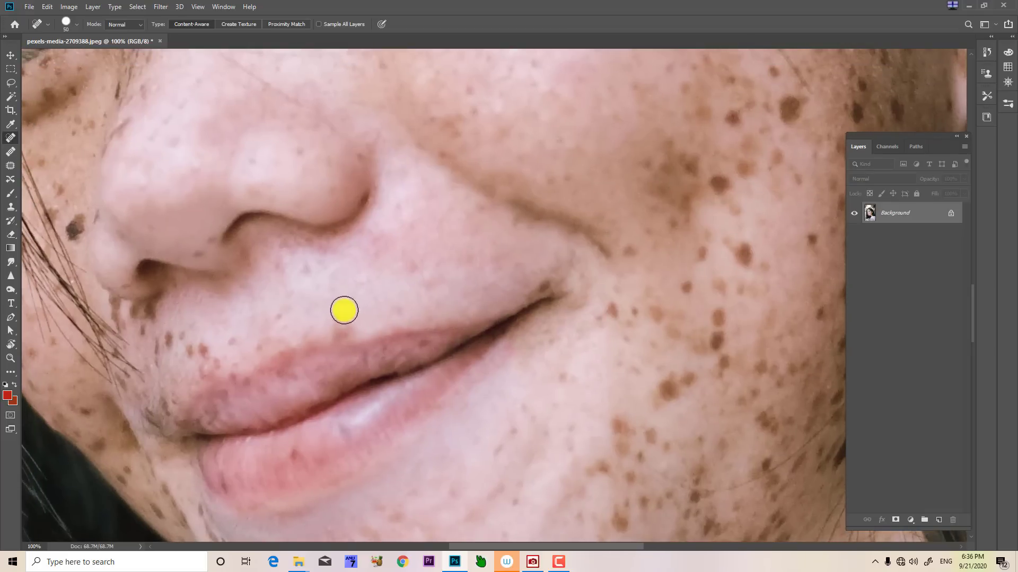
- Remove the brown and reddish spots between the eyebrows and the brown freckles beside the inner eye corner
scroll(439, 310, up, 4)
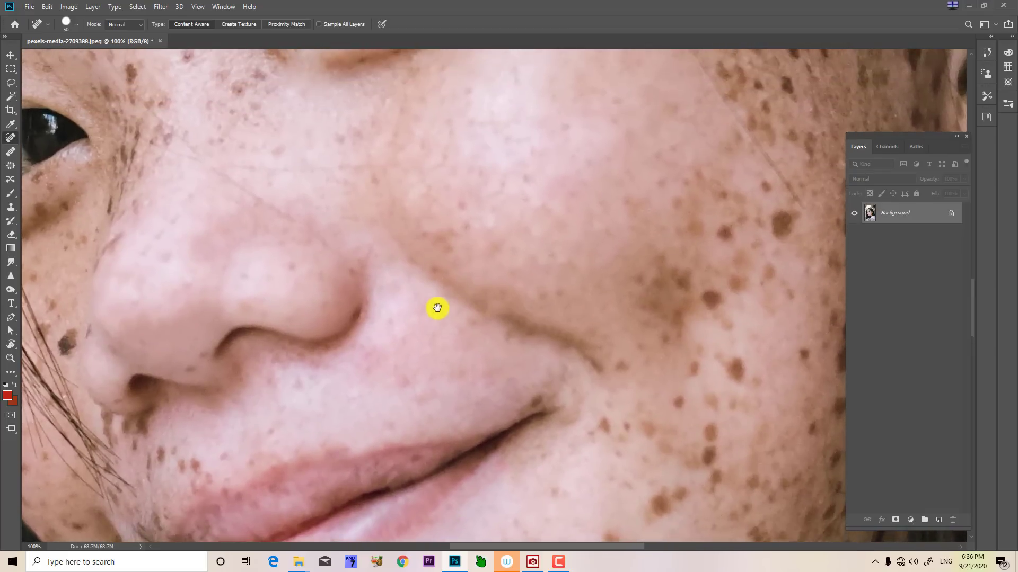
scroll(438, 306, down, 4)
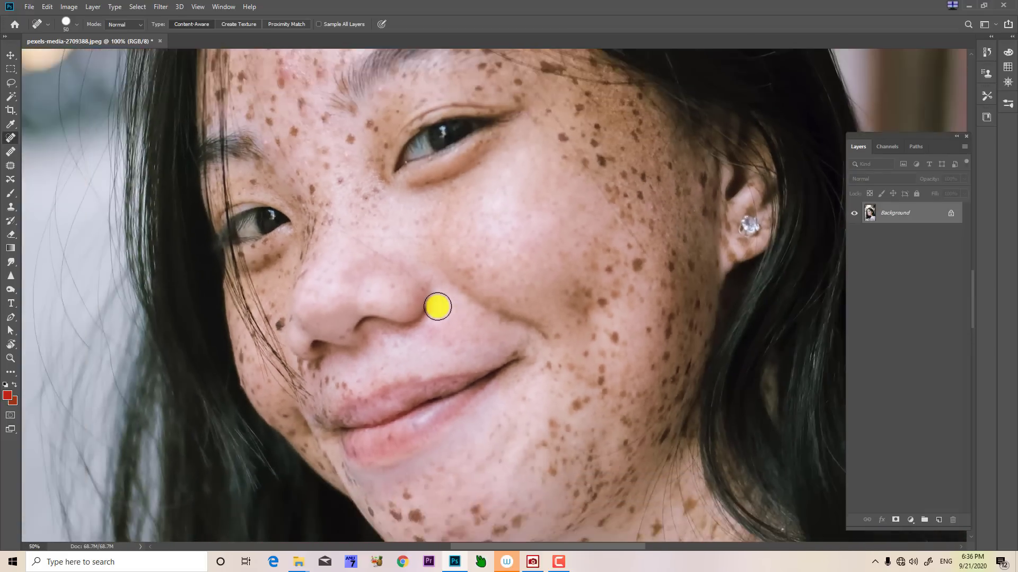
scroll(535, 312, up, 3)
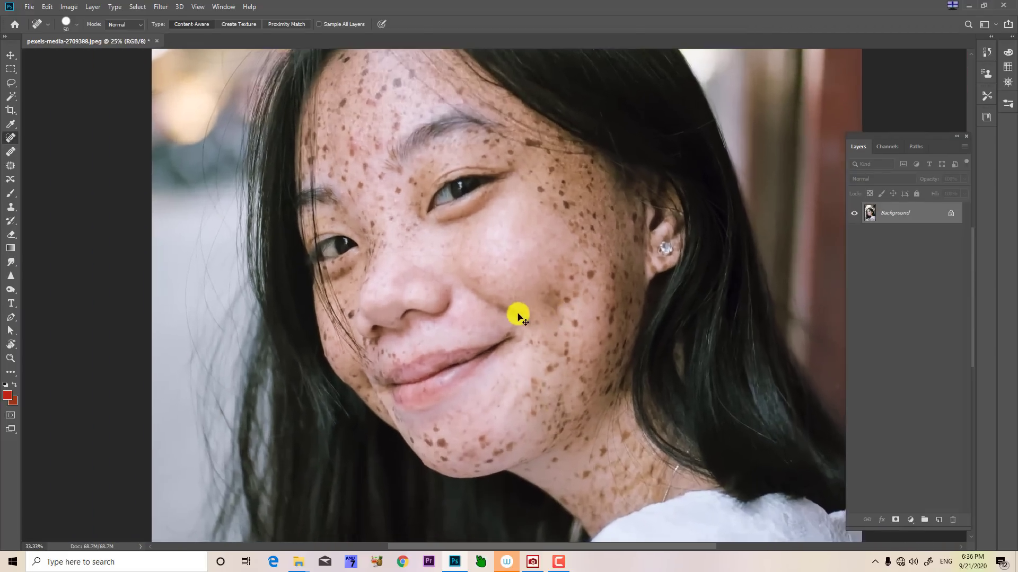
key(space)
drag(493, 261, 481, 336)
drag(387, 301, 398, 362)
key(ctrl+plus)
drag(204, 357, 417, 343)
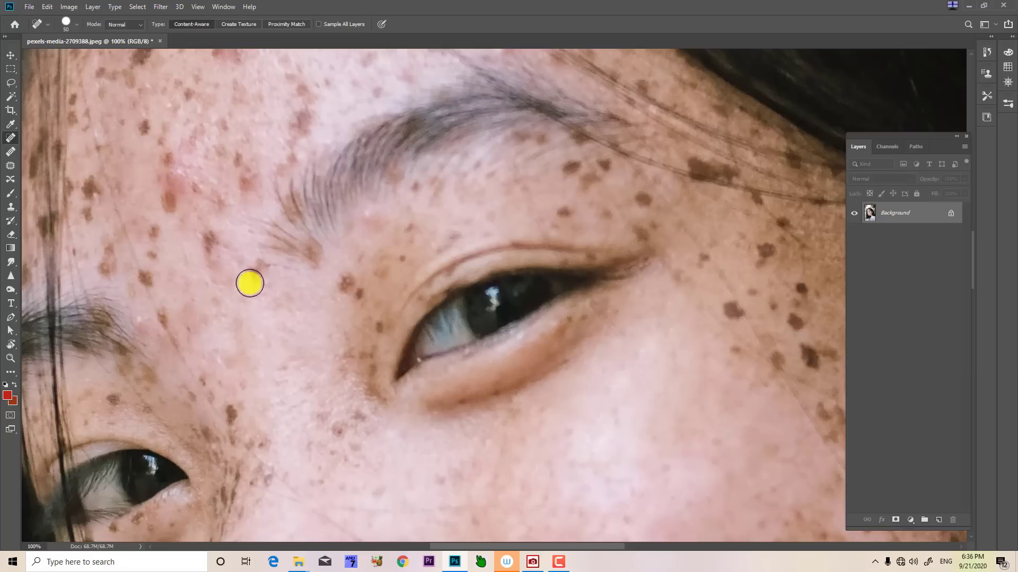
click(254, 271)
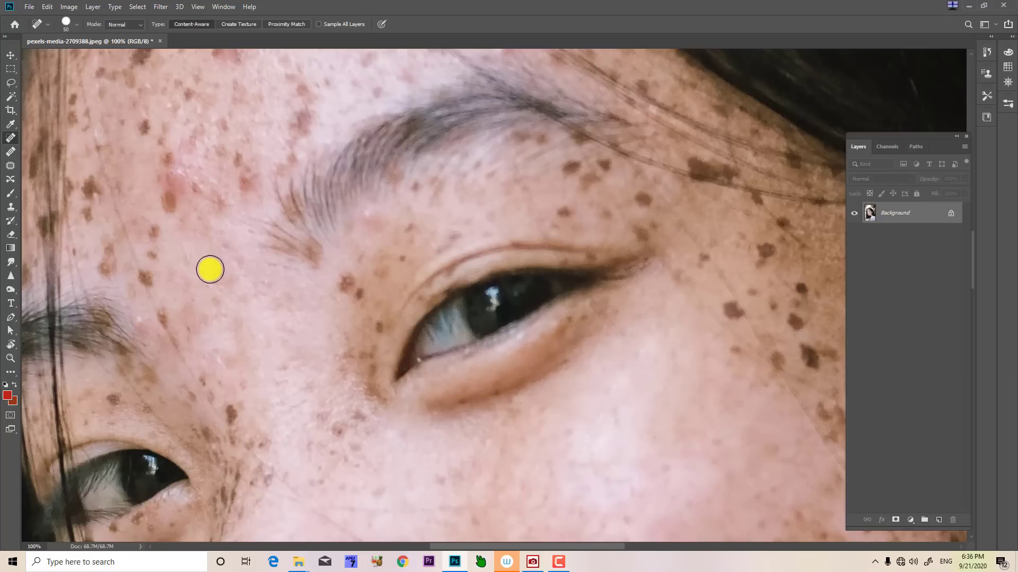
drag(191, 294, 290, 353)
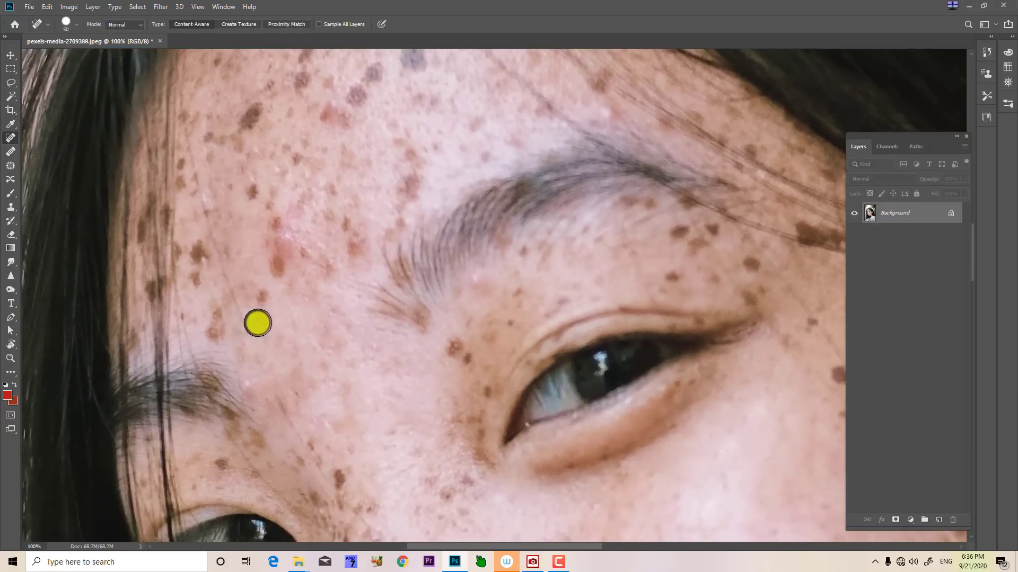
click(262, 295)
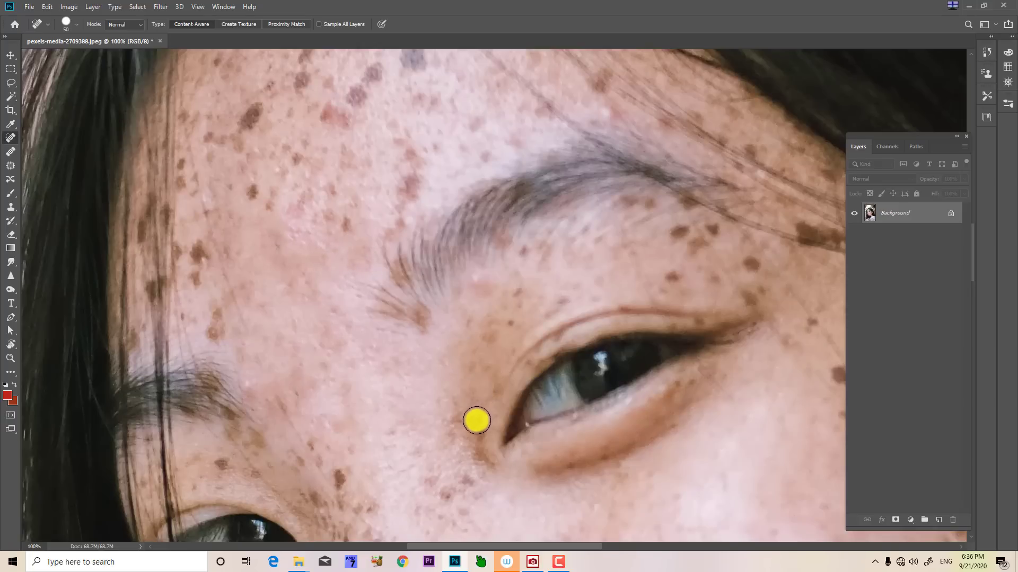
- Remove the dark freckle between the eyes and the brown spots beneath the nostril and above the upper lip
drag(411, 477, 420, 361)
drag(374, 384, 375, 393)
drag(401, 433, 438, 379)
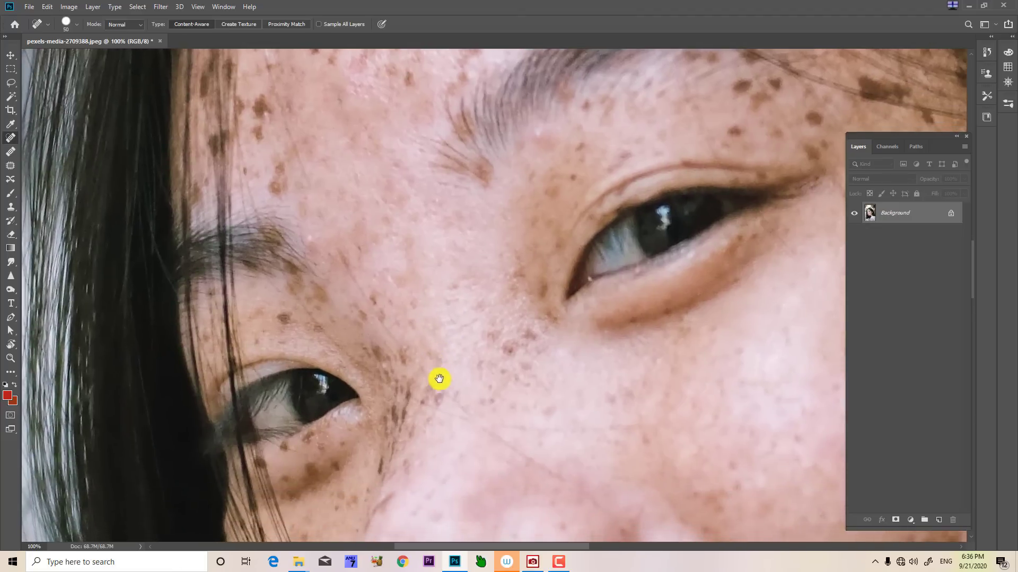
drag(436, 418, 427, 302)
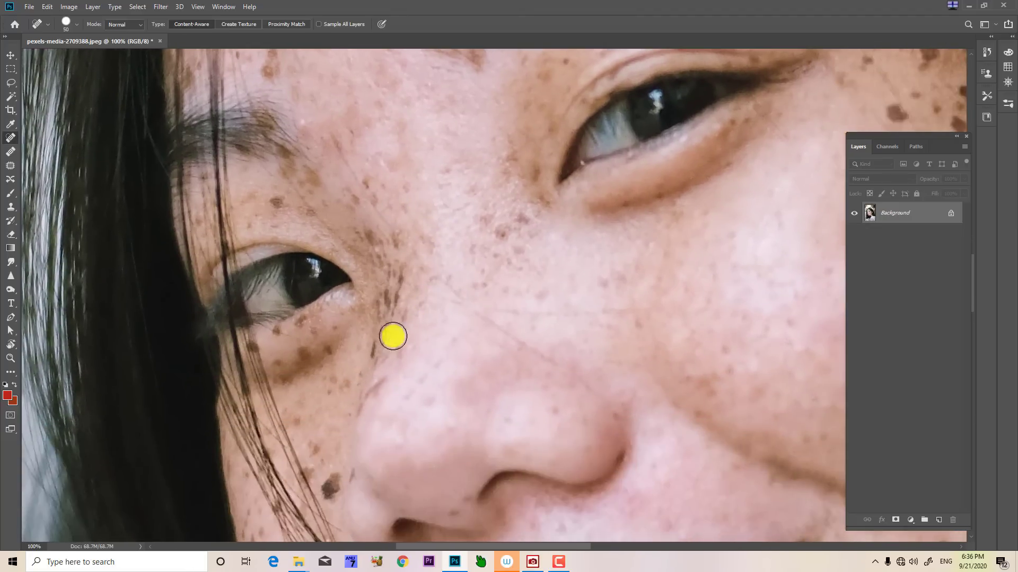
drag(396, 411, 427, 307)
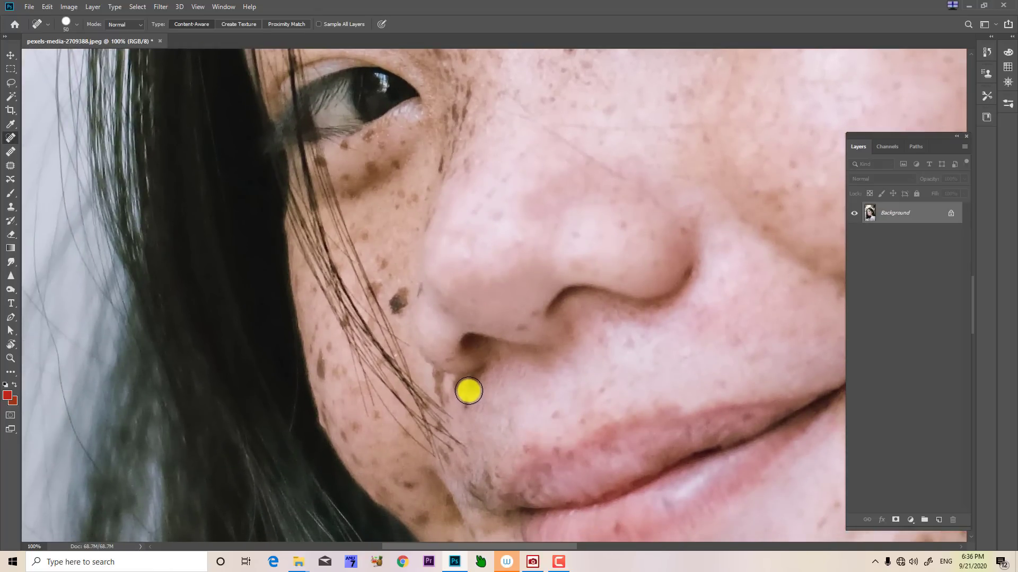
drag(539, 388, 402, 350)
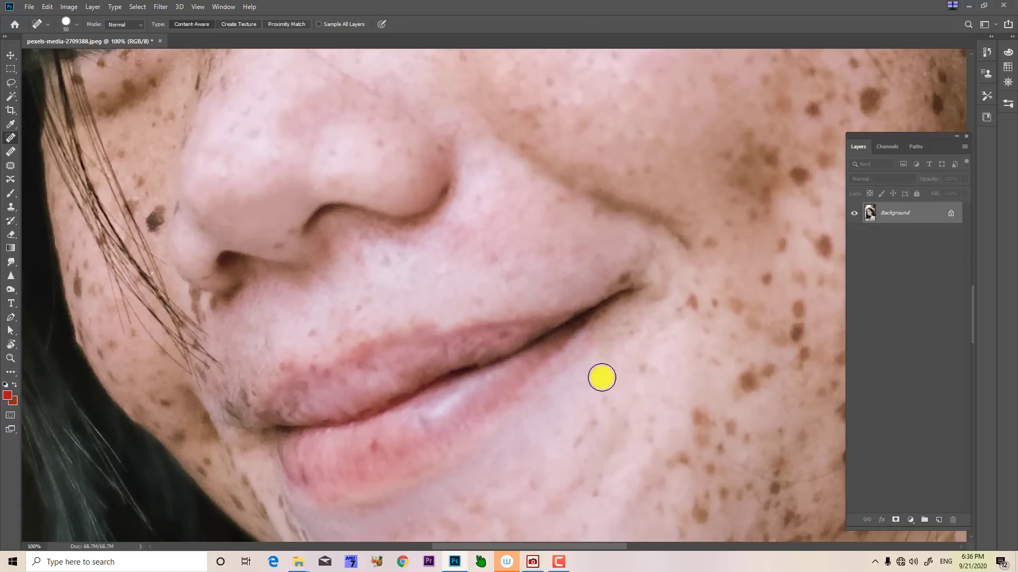
drag(591, 374, 561, 285)
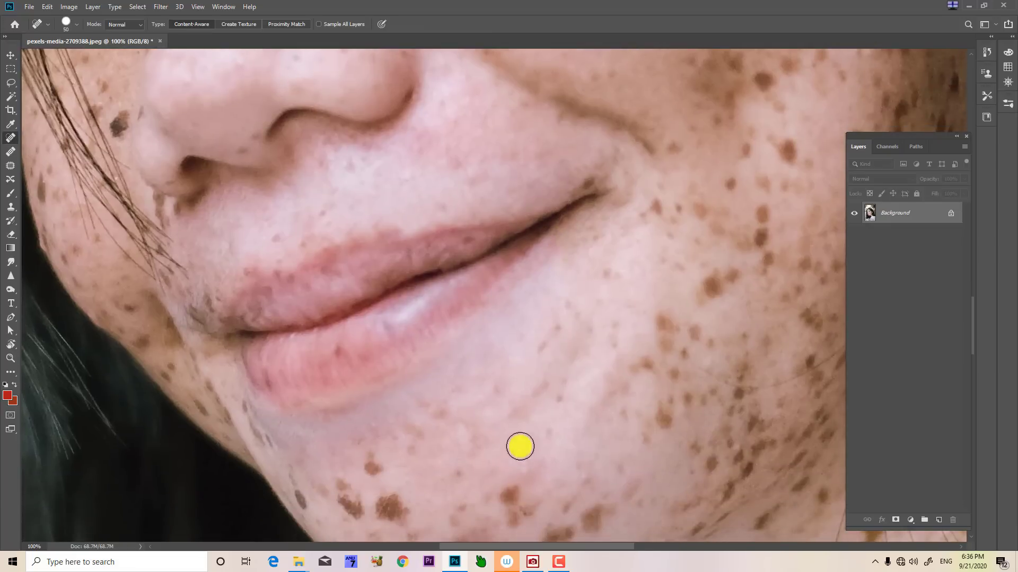
- Remove the large brown spots on the lower chin and the small one near the jaw edge
scroll(511, 468, down, 3)
mouse_move(512, 359)
mouse_down()
mouse_move(518, 385)
mouse_move(551, 399)
mouse_move(518, 425)
mouse_move(545, 414)
mouse_up()
drag(537, 406, 536, 407)
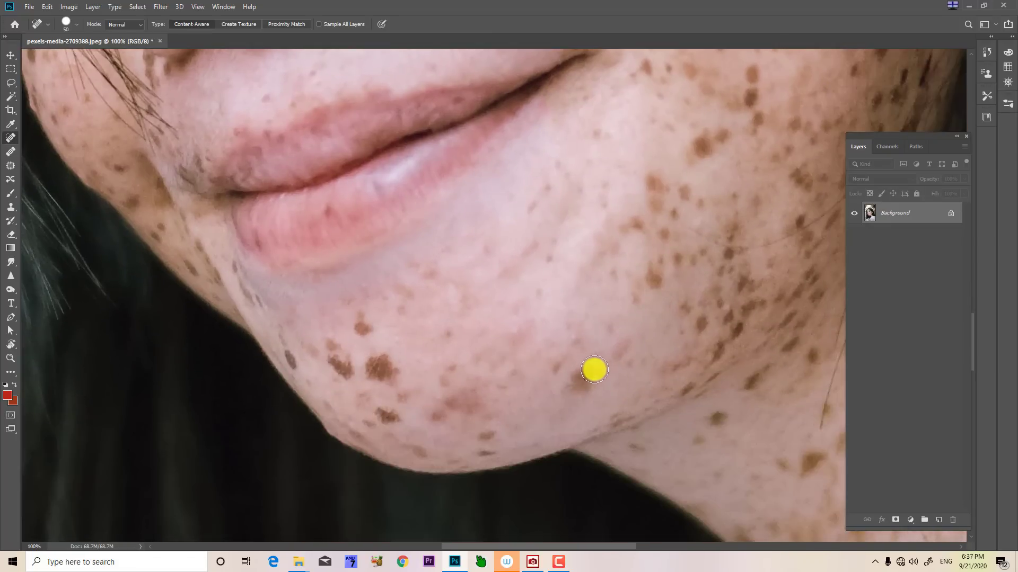
drag(595, 369, 565, 398)
drag(489, 431, 479, 434)
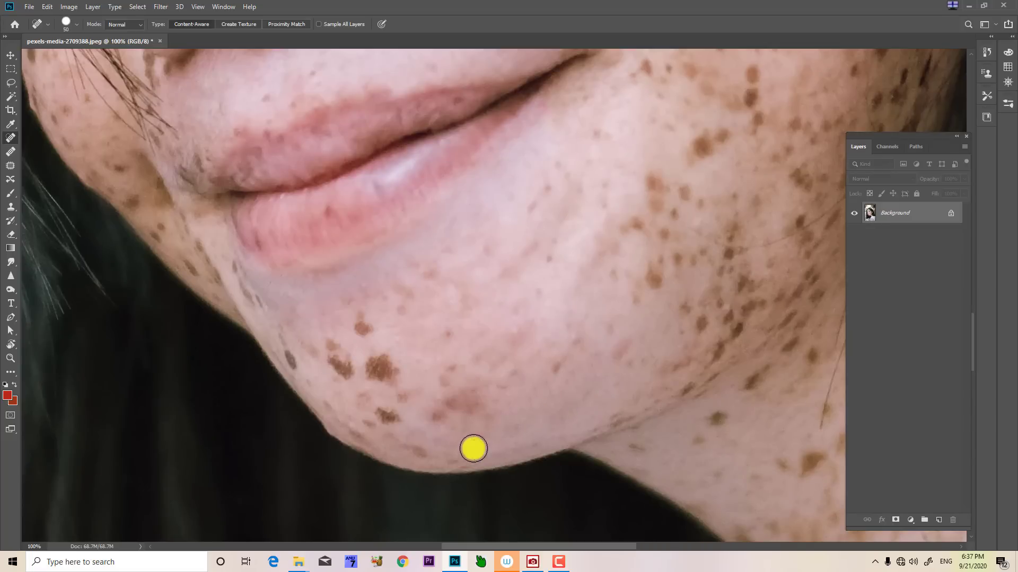
- Remove the dark brown freckles on the front of the chin and along its outer edge
drag(386, 358, 390, 371)
drag(361, 333, 379, 330)
mouse_move(329, 355)
mouse_down()
mouse_move(381, 413)
mouse_move(417, 418)
mouse_up()
mouse_move(291, 348)
mouse_down()
mouse_move(305, 372)
mouse_move(327, 352)
mouse_up()
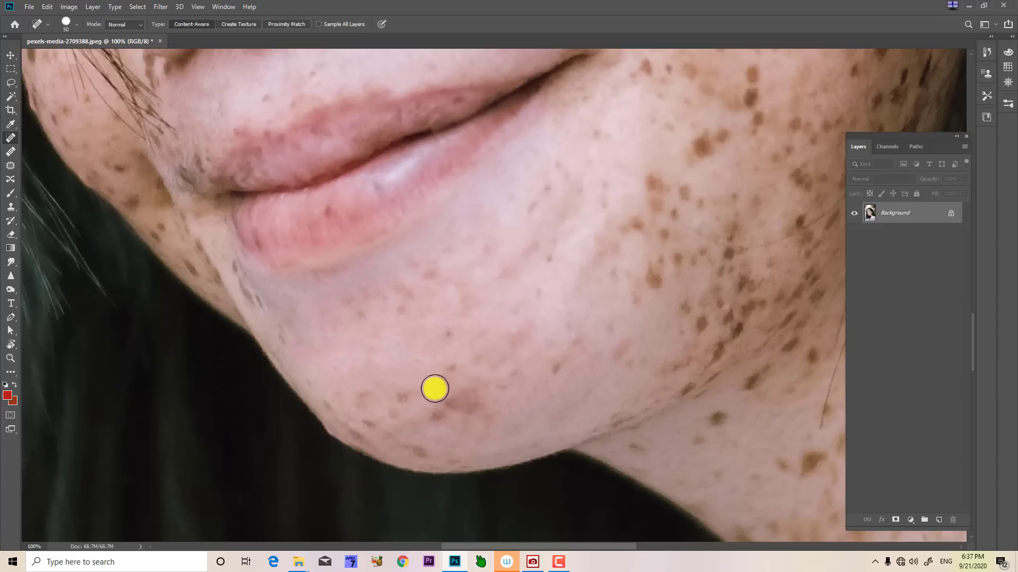
drag(447, 374, 458, 364)
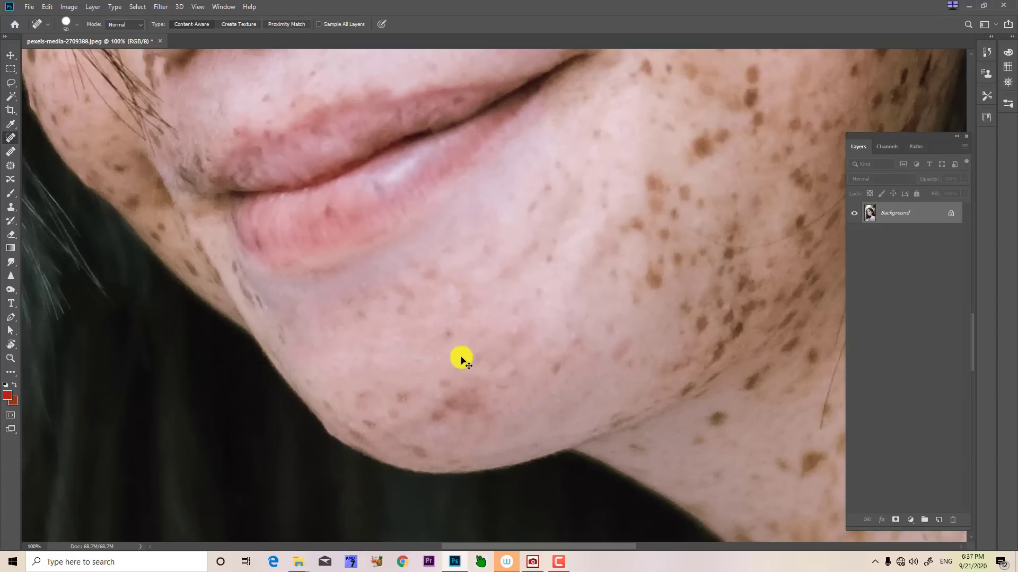
scroll(461, 360, down, 5)
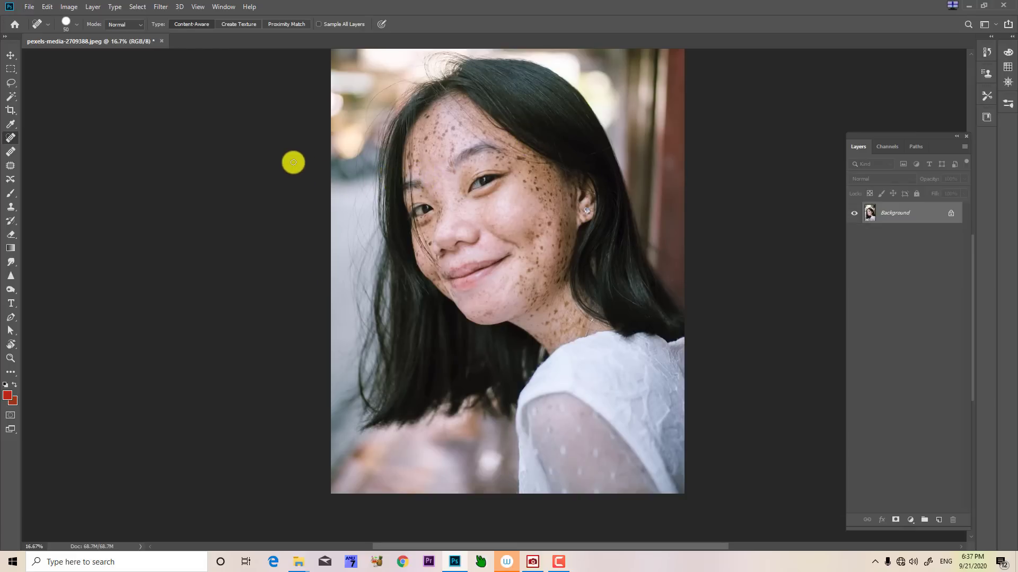
key(k)
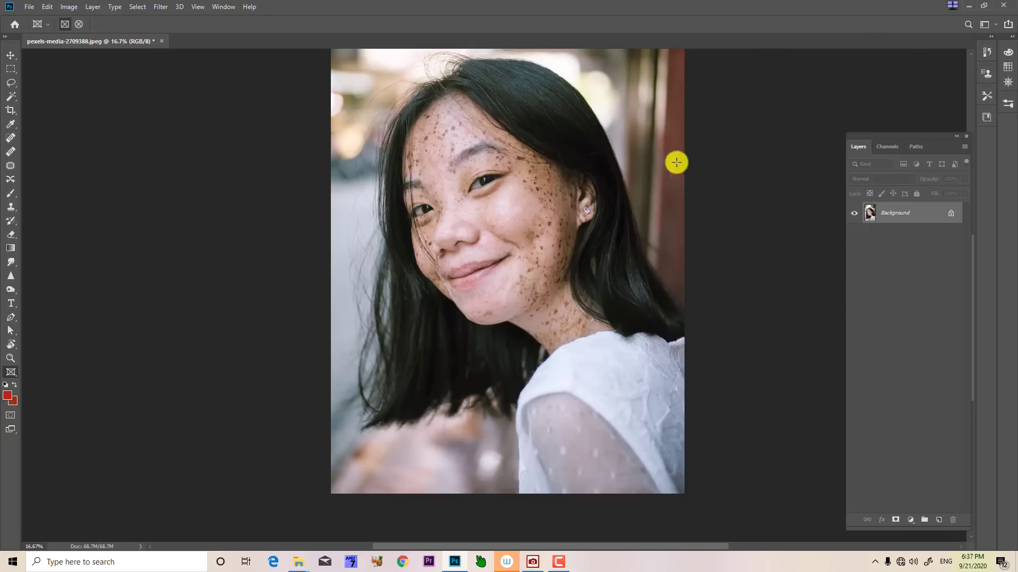
click(14, 377)
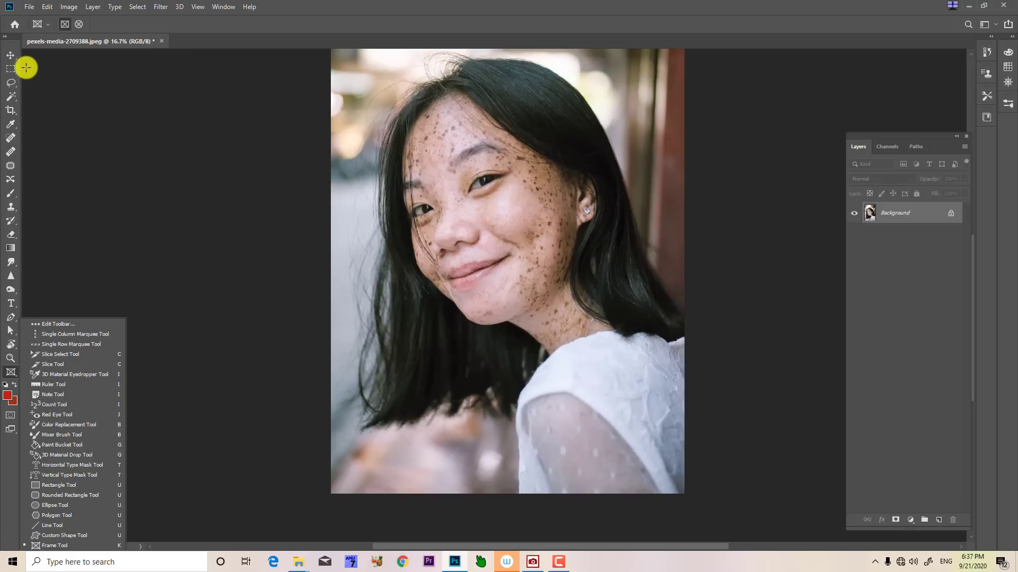
click(10, 55)
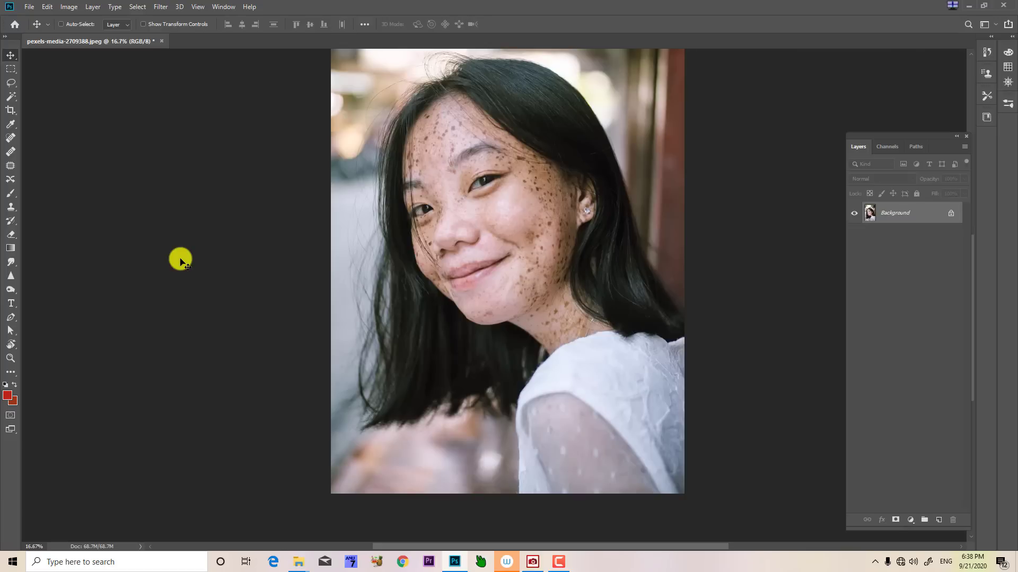
- Draw a freehand Lasso selection down the outer edge of the hair beside the forehead
key(l)
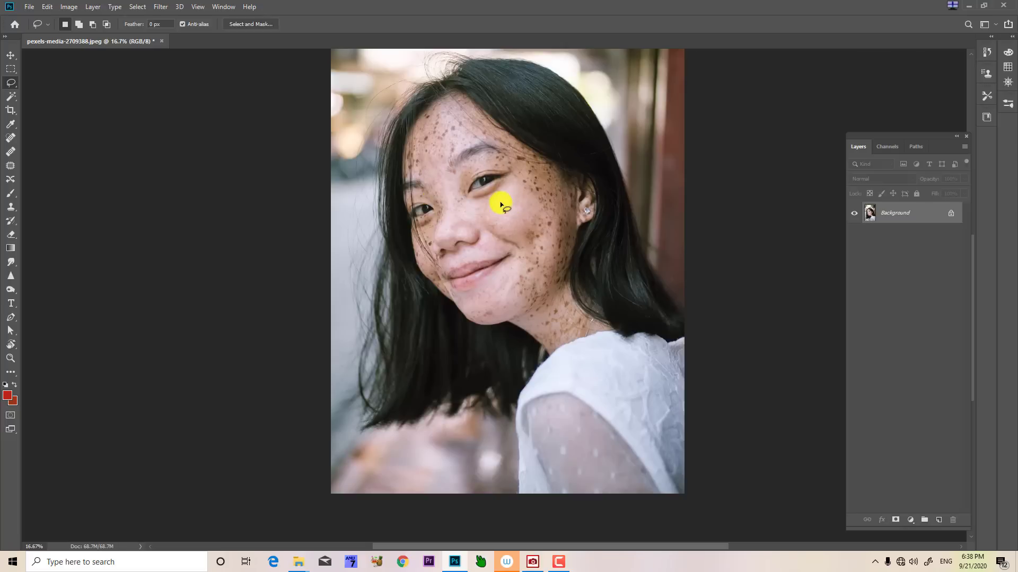
scroll(492, 206, up, 1)
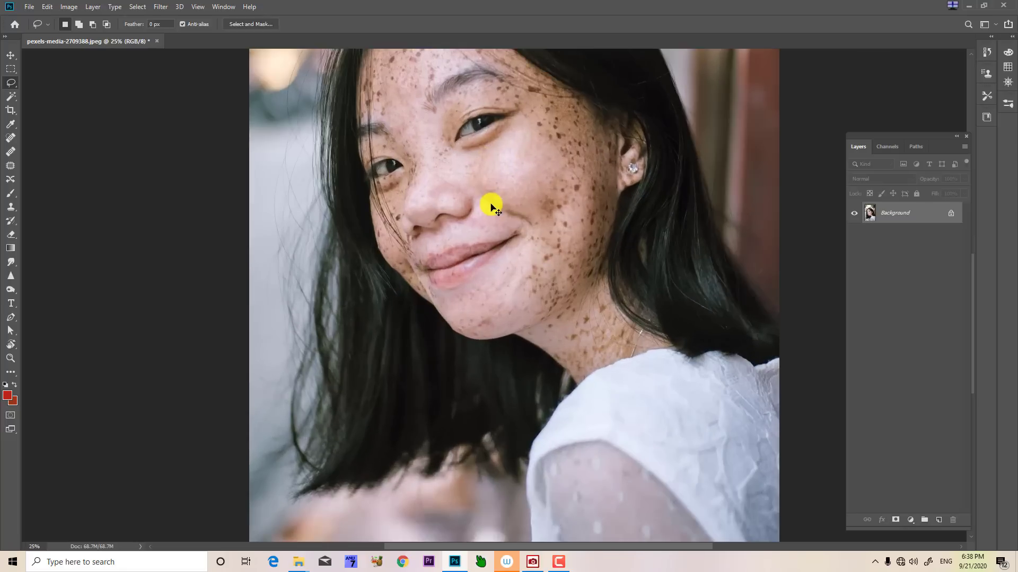
drag(445, 190, 438, 261)
drag(424, 156, 422, 249)
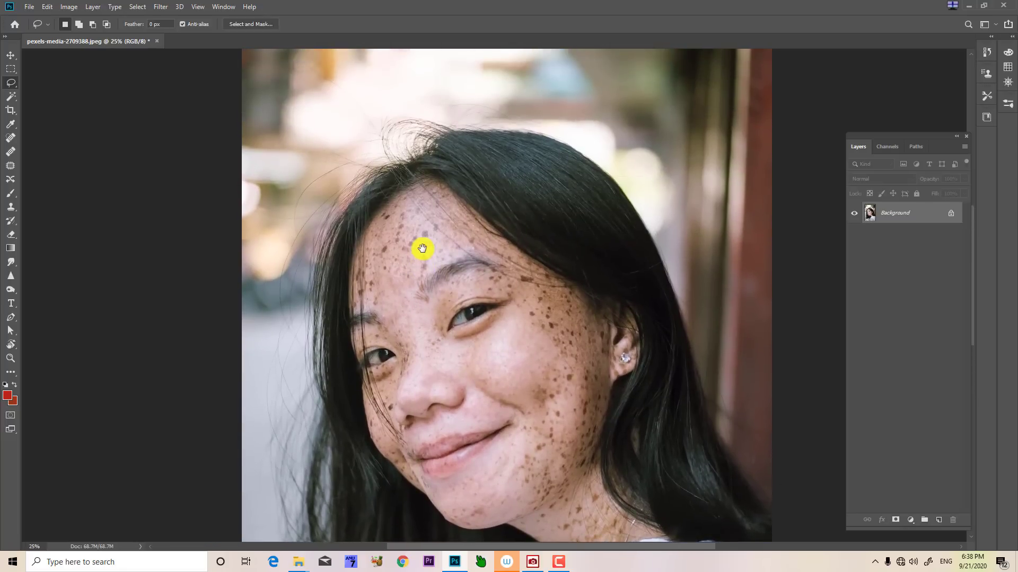
scroll(422, 250, up, 2)
drag(343, 207, 383, 300)
drag(388, 196, 397, 213)
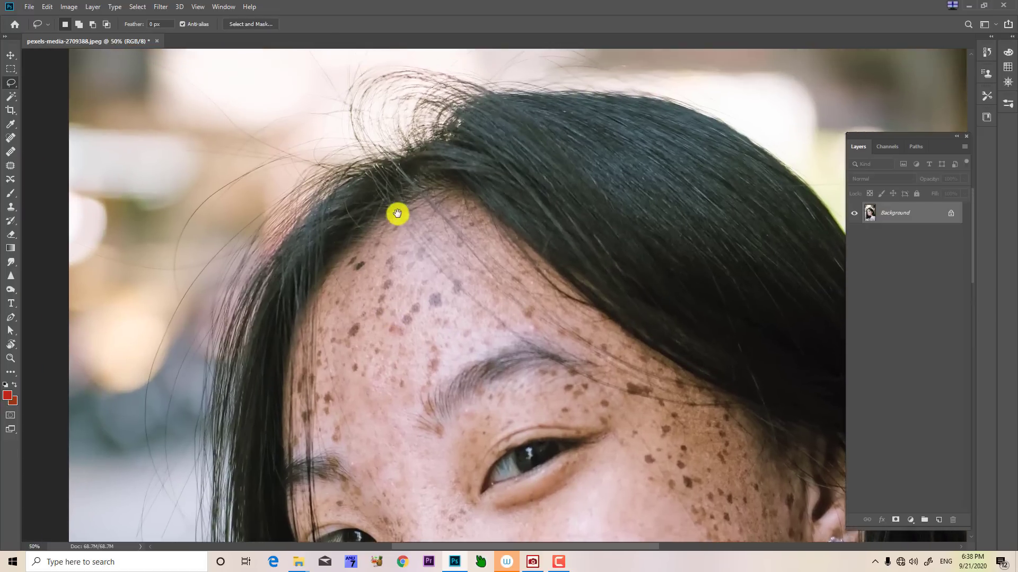
mouse_move(406, 146)
mouse_down()
mouse_move(424, 168)
mouse_move(370, 196)
mouse_move(277, 304)
mouse_move(266, 298)
mouse_move(313, 125)
mouse_up()
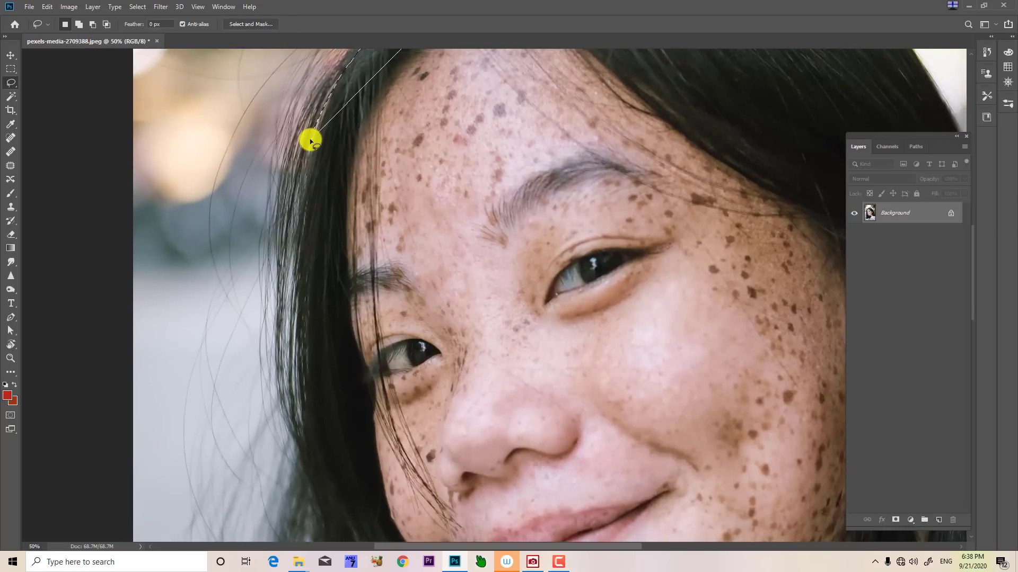
- Trace the hair's outer edge with the Lasso tool from the top of the head down to the ragged lower ends
drag(379, 157, 323, 411)
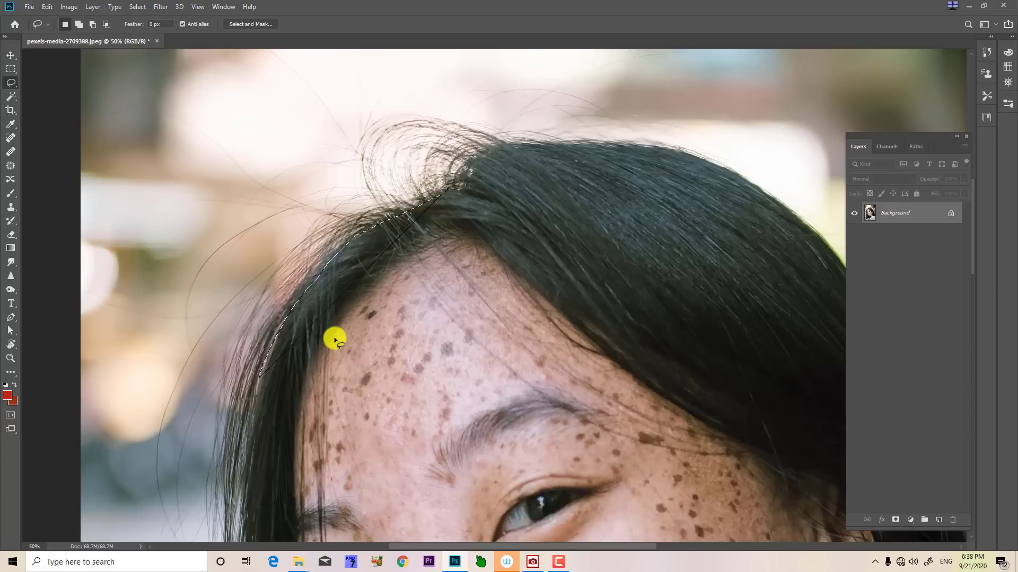
key(space)
mouse_move(398, 217)
mouse_down()
mouse_move(426, 185)
mouse_move(350, 242)
mouse_up()
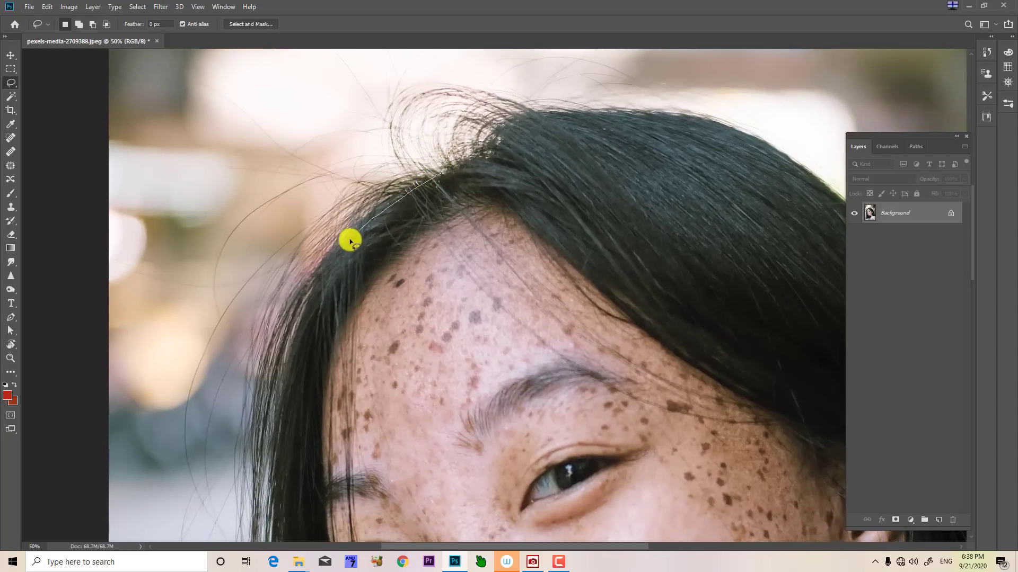
mouse_move(304, 303)
mouse_down()
mouse_move(277, 373)
mouse_move(283, 170)
mouse_move(271, 311)
mouse_move(279, 414)
mouse_move(274, 158)
mouse_move(315, 306)
mouse_move(330, 108)
mouse_move(361, 258)
mouse_move(351, 379)
mouse_move(346, 397)
mouse_move(369, 204)
mouse_move(341, 294)
mouse_move(282, 389)
mouse_move(241, 427)
mouse_move(348, 394)
mouse_up()
key(space)
key(space)
key(space)
key(space)
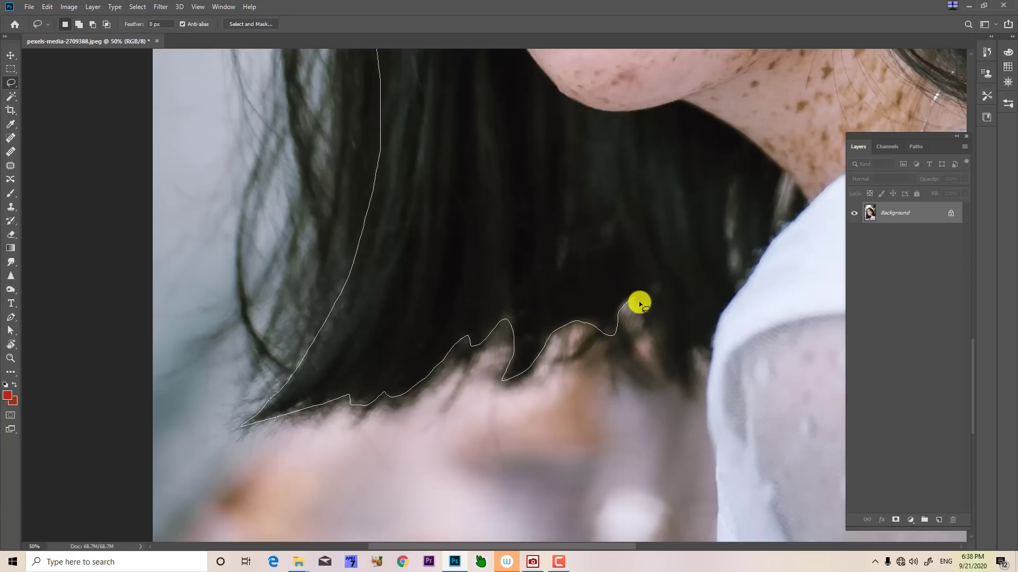
- Continue the lasso outline past the hair ends and along the white sleeve, closing the selection around the whole woman
mouse_move(662, 353)
mouse_down()
mouse_move(713, 364)
mouse_move(716, 453)
mouse_move(622, 261)
mouse_move(628, 482)
mouse_move(647, 479)
mouse_move(215, 400)
mouse_move(393, 428)
mouse_move(735, 456)
mouse_move(754, 366)
mouse_move(733, 102)
mouse_move(730, 160)
mouse_move(668, 334)
mouse_move(602, 434)
mouse_move(612, 238)
mouse_move(561, 142)
mouse_move(623, 432)
mouse_move(591, 389)
mouse_up()
mouse_move(552, 337)
mouse_down()
mouse_move(516, 224)
mouse_move(567, 405)
mouse_move(496, 160)
mouse_move(622, 400)
mouse_move(567, 283)
mouse_move(521, 223)
mouse_move(423, 155)
mouse_move(342, 130)
mouse_move(222, 129)
mouse_move(176, 143)
mouse_move(97, 197)
mouse_up()
key(ctrl+minus)
key(ctrl+minus)
key(ctrl+minus)
key(ctrl+minus)
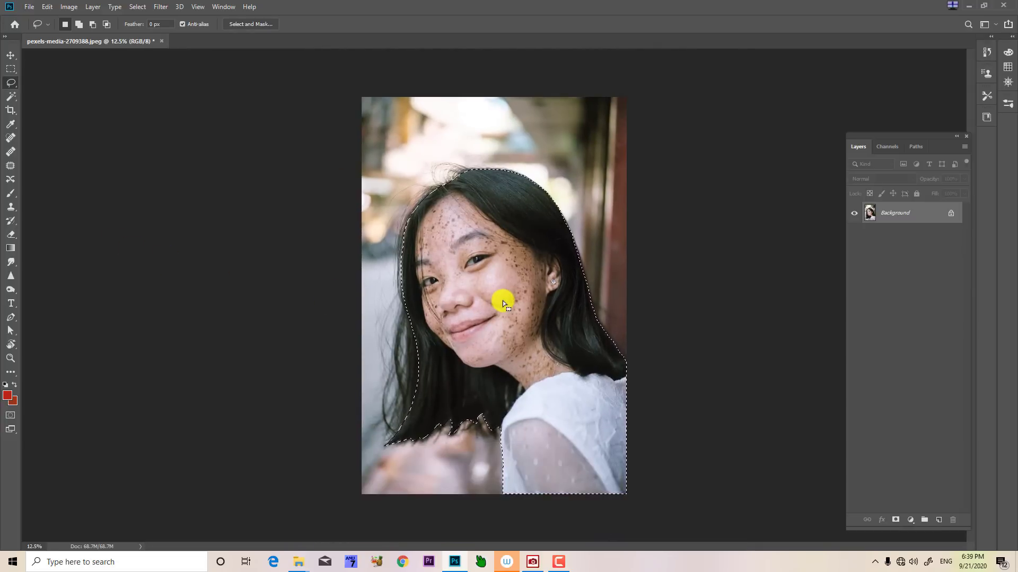
- Feather the selection around the woman by 1.5 pixels and copy it to a new layer
key(shift+F6)
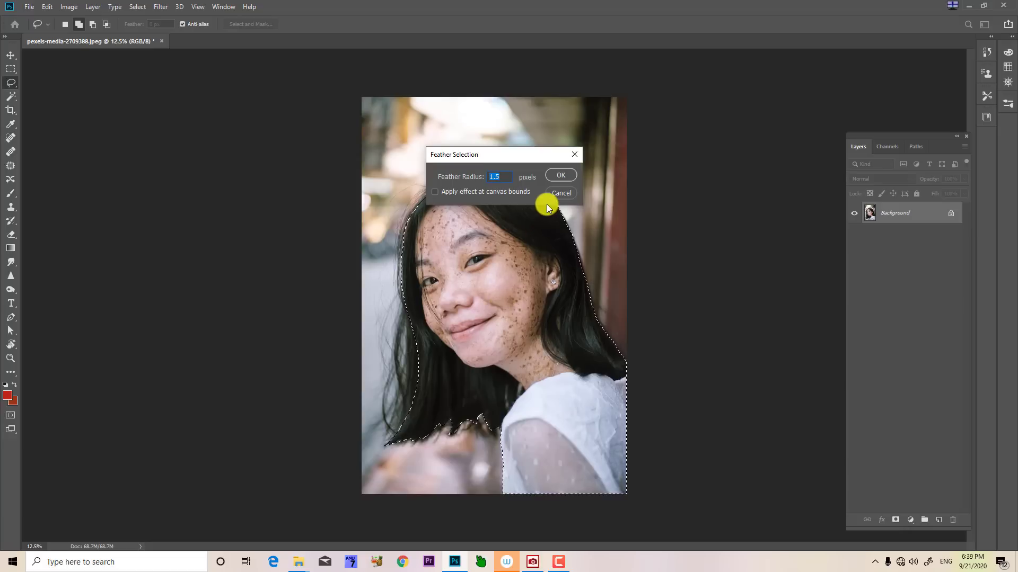
click(555, 176)
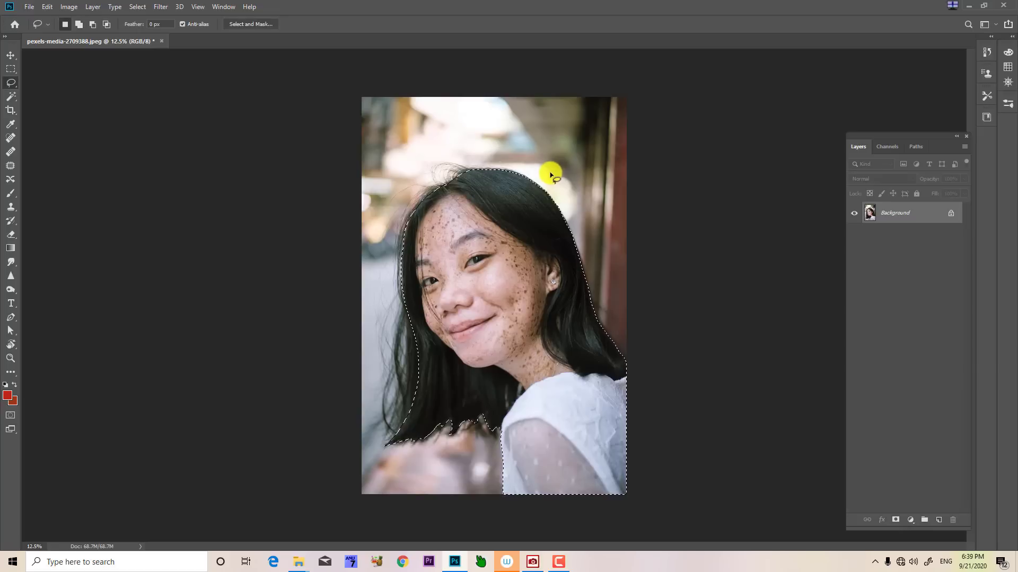
key(ctrl+j)
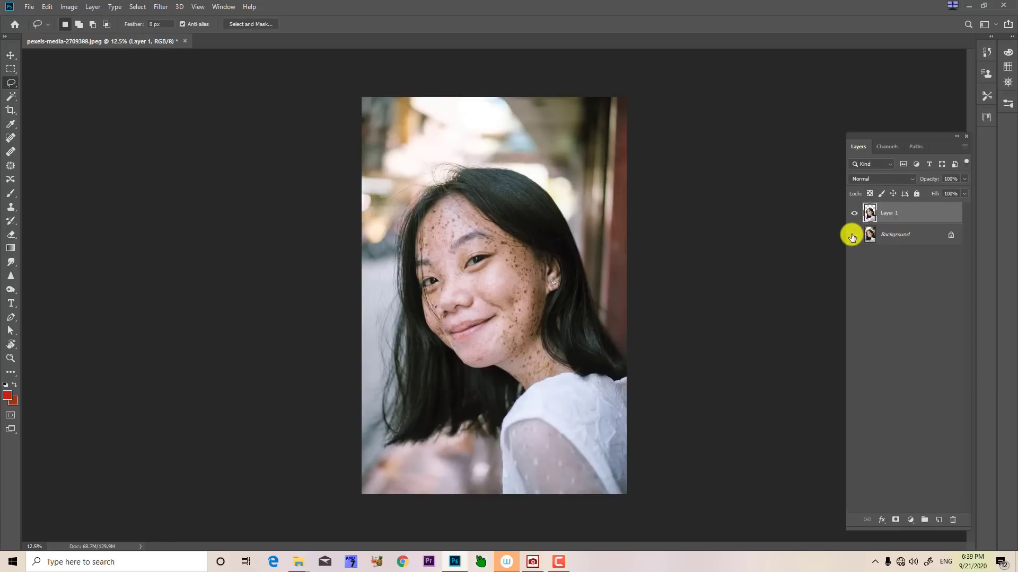
- Toggle the Background layer's visibility to compare the cut-out with the original photo, leaving the Background hidden
click(852, 238)
right_click(852, 237)
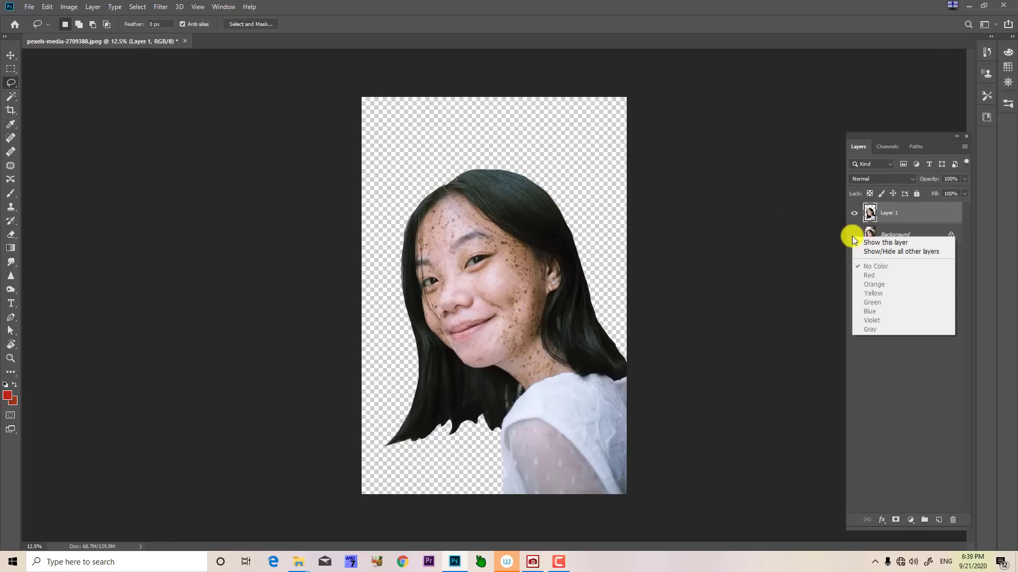
click(852, 238)
click(854, 238)
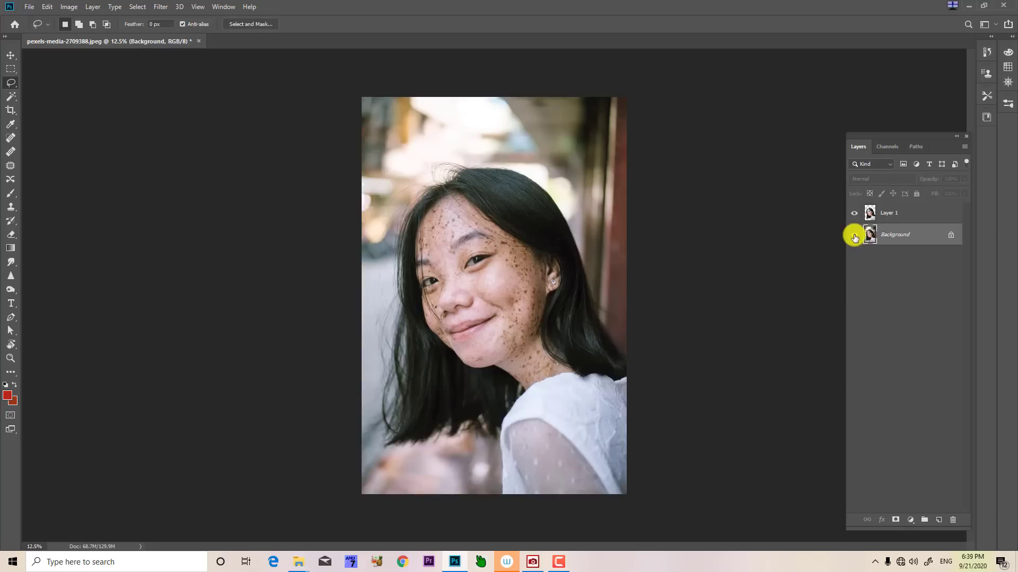
click(853, 237)
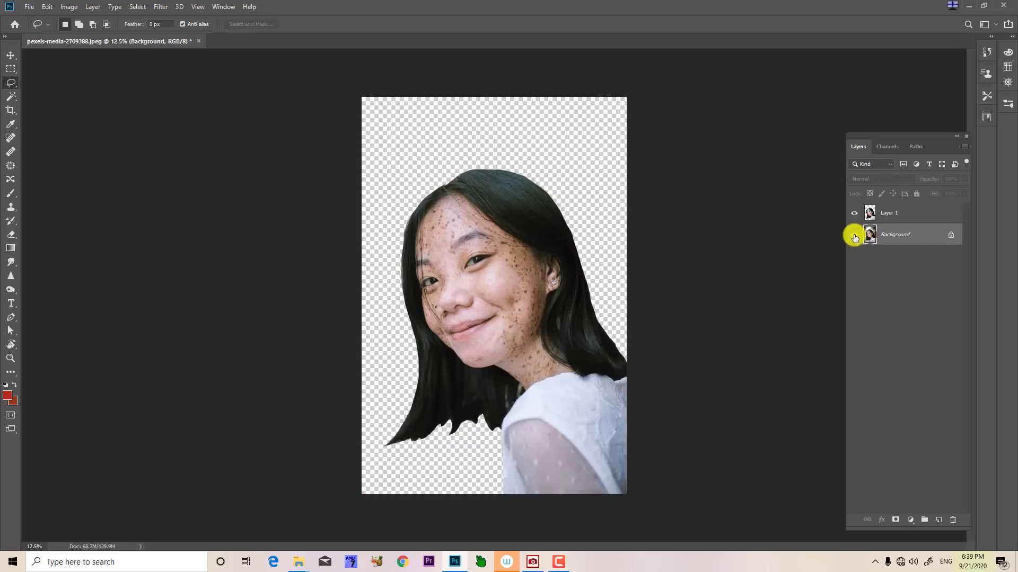
click(854, 237)
click(854, 237)
- Make Layer 1 active and move the cut-out slightly up and to the right with the Move tool
click(10, 55)
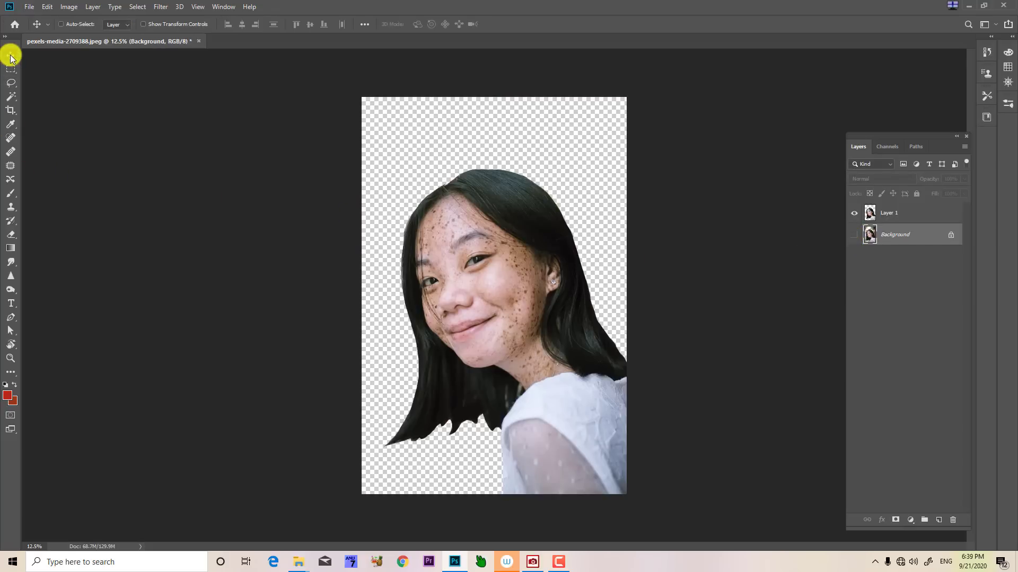
drag(484, 243, 488, 181)
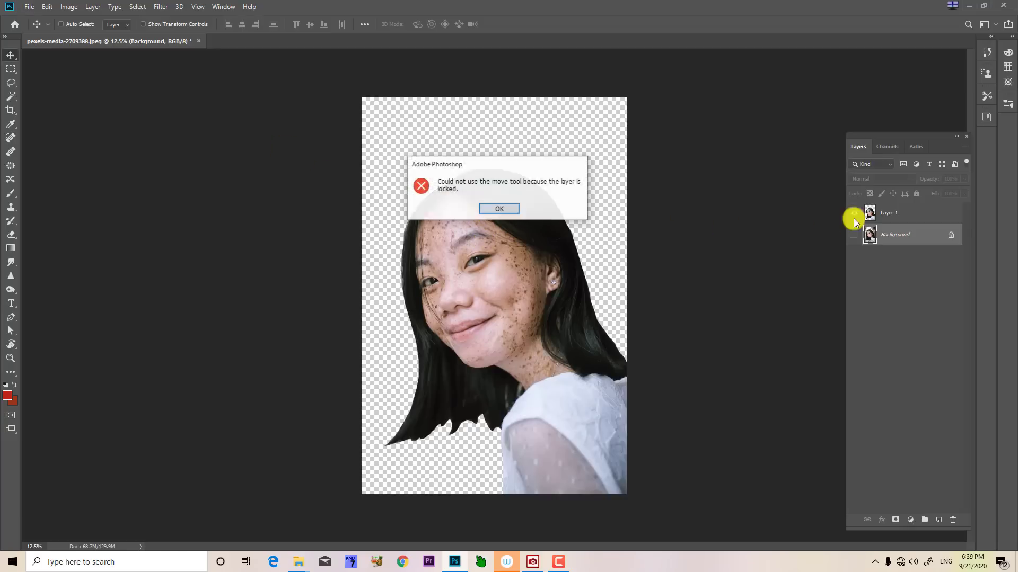
click(499, 208)
click(885, 214)
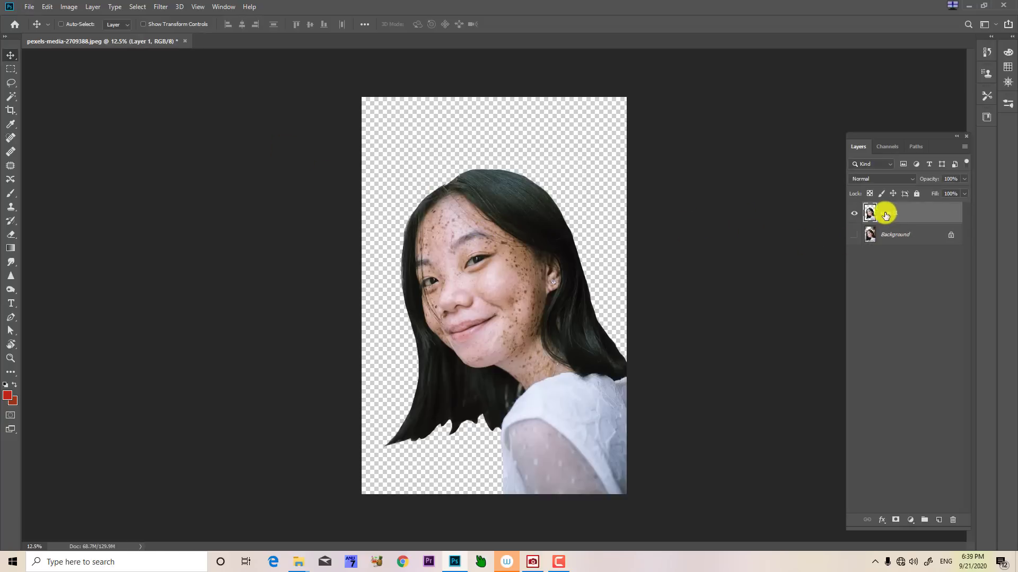
right_click(477, 274)
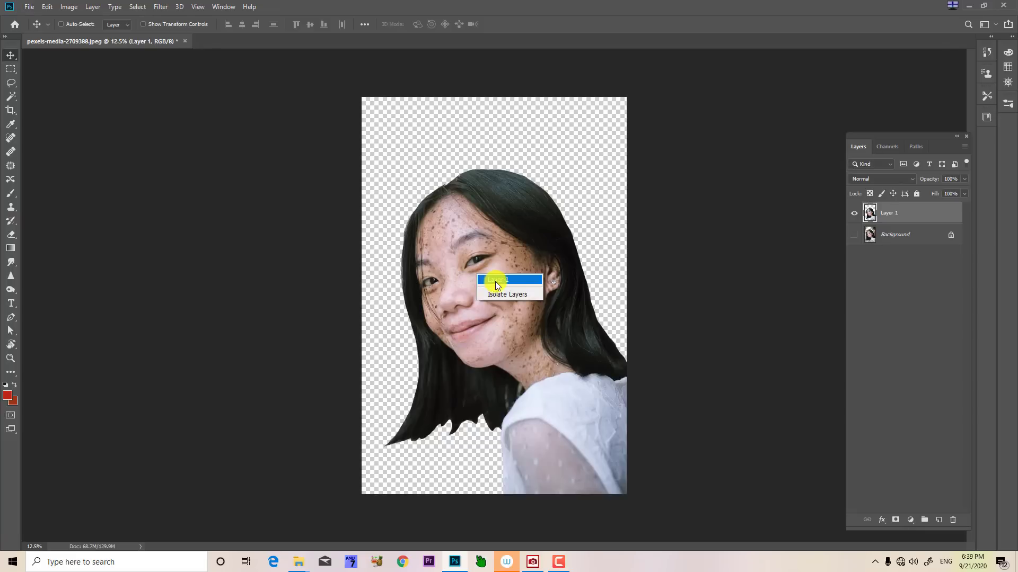
click(496, 280)
mouse_move(496, 280)
mouse_down()
mouse_move(482, 200)
mouse_move(502, 272)
mouse_up()
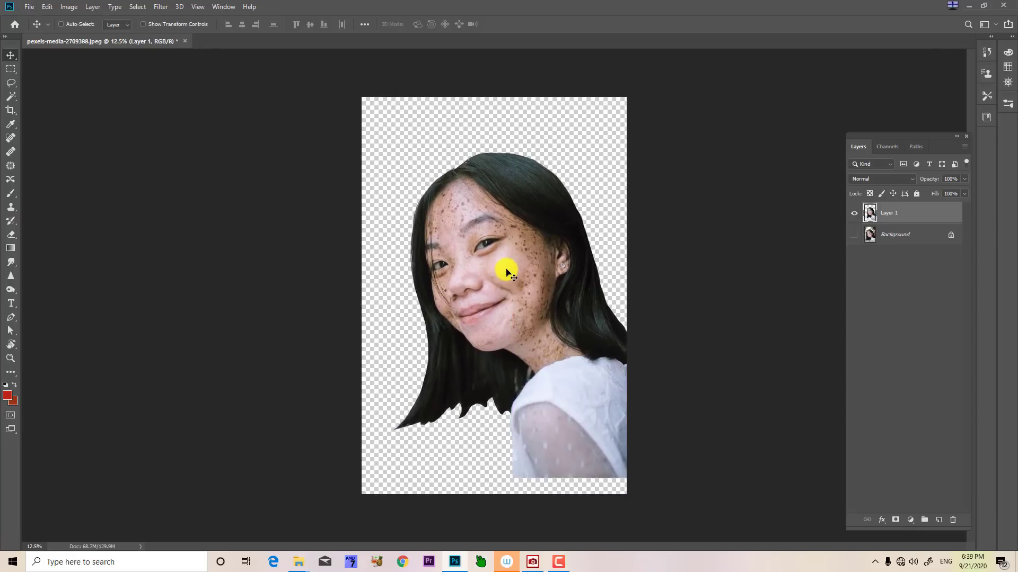
- Inspect the cut-out's face and lower hair edge up close, and return Layer 1 to its original position
key(ctrl+plus)
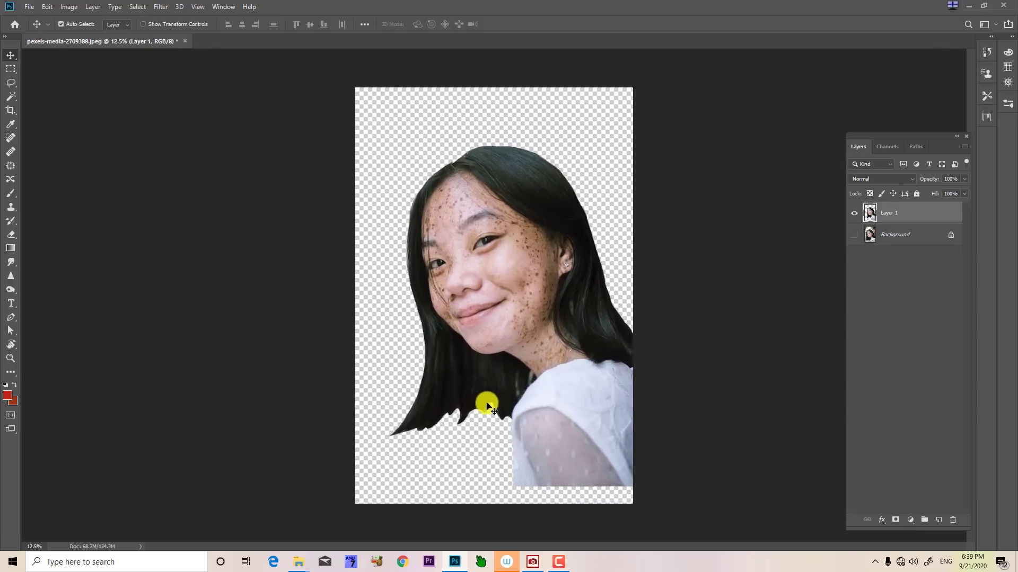
key(ctrl+plus)
key(ctrl+plus)
drag(470, 420, 409, 281)
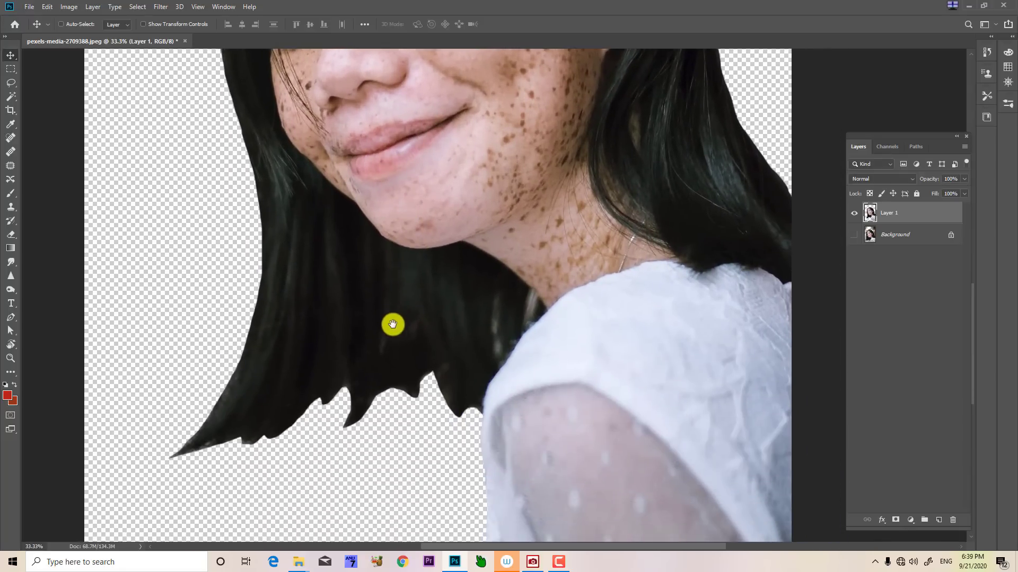
drag(392, 324, 414, 389)
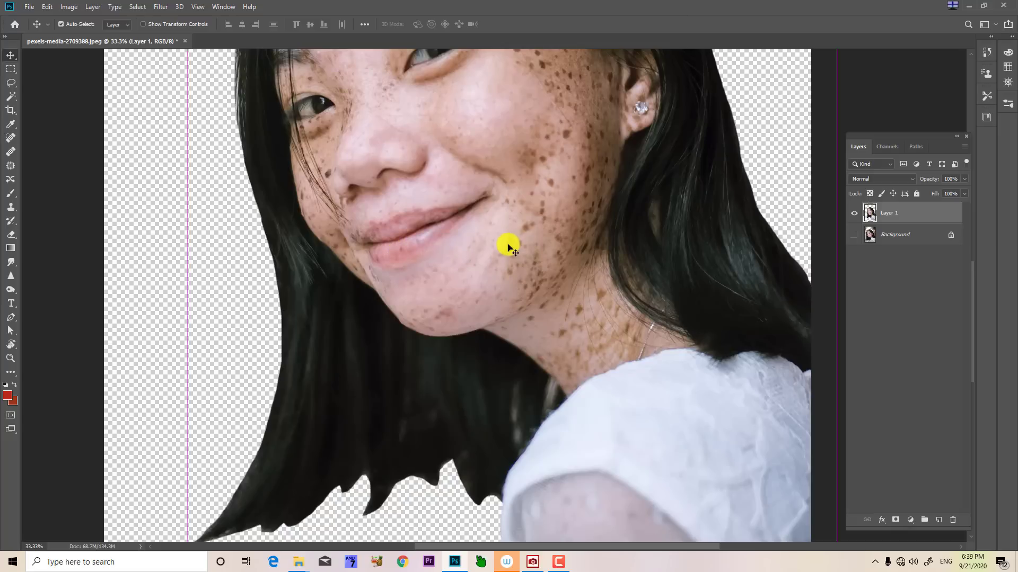
scroll(508, 244, down, 3)
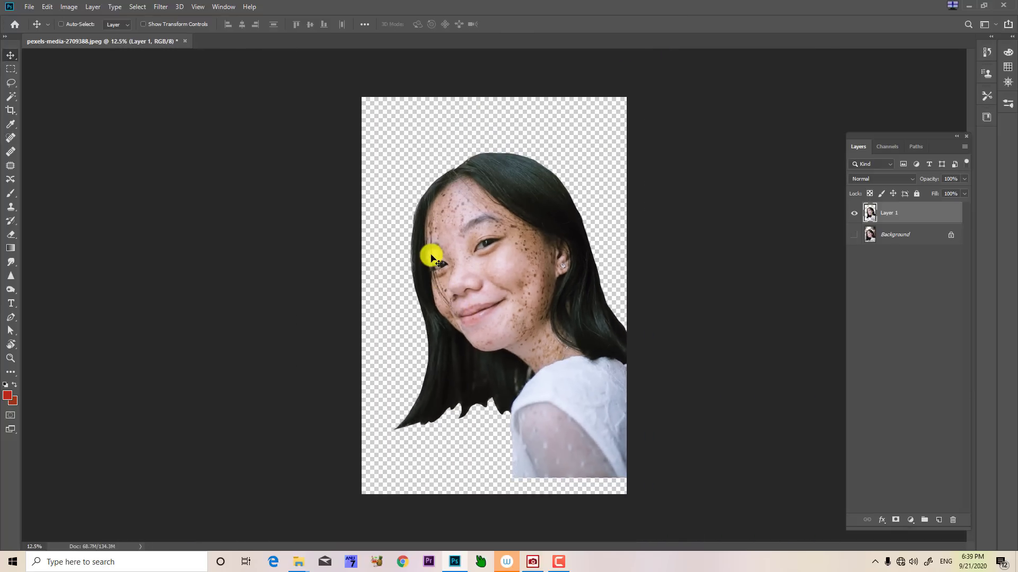
drag(432, 260, 425, 255)
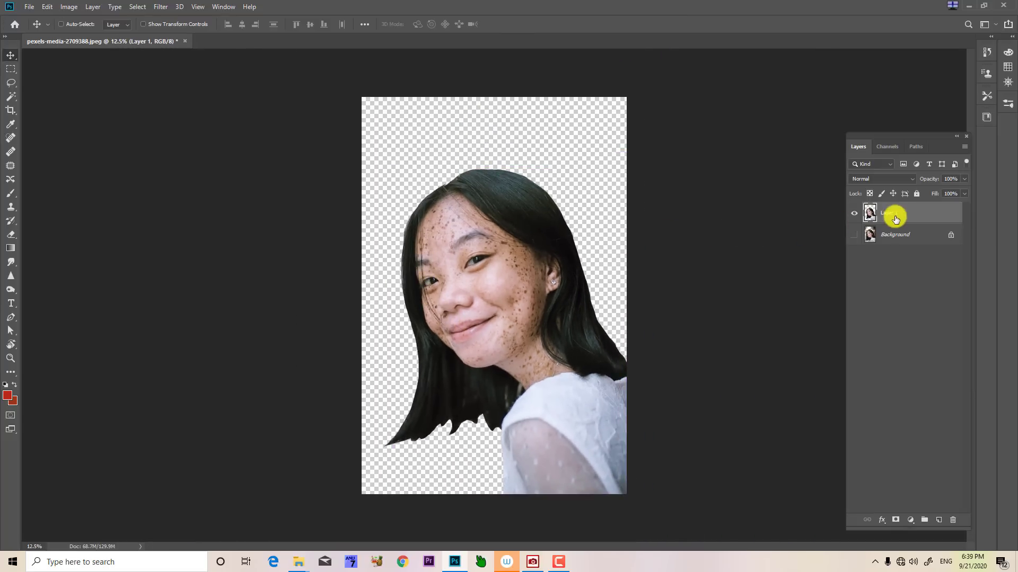
- Show the Background layer, hide Layer 1, and make the Background the active layer
click(853, 235)
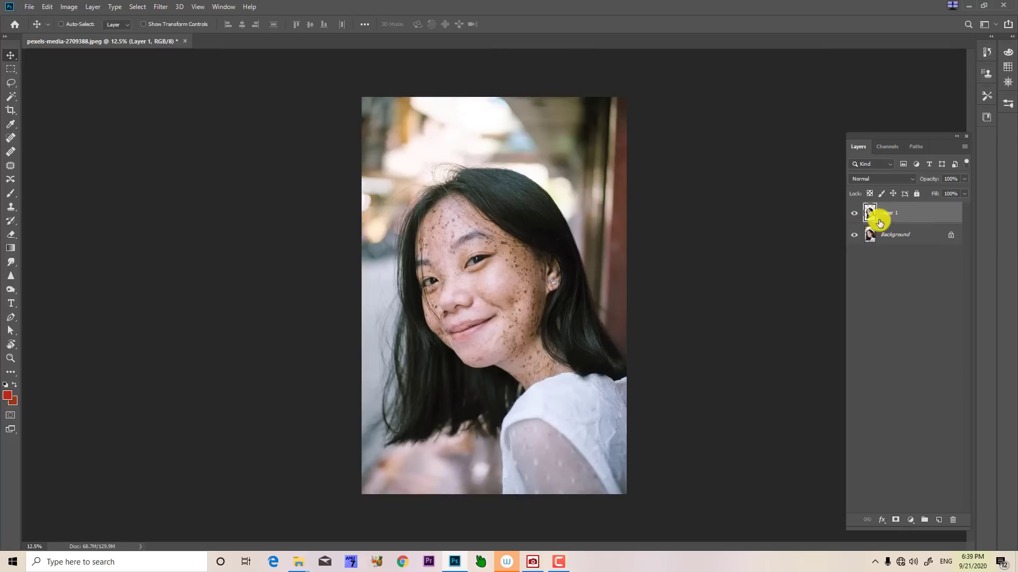
click(855, 214)
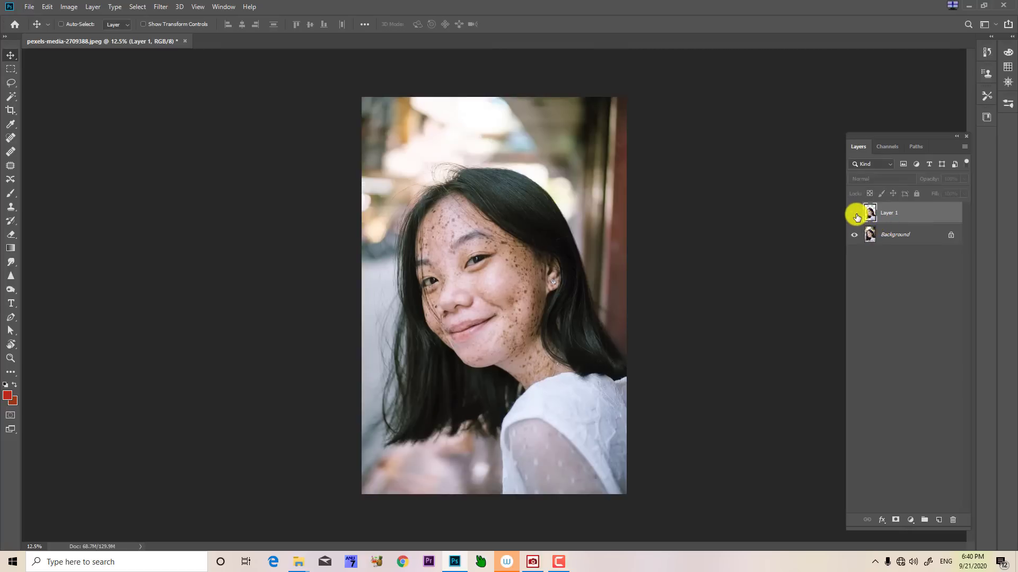
right_click(900, 237)
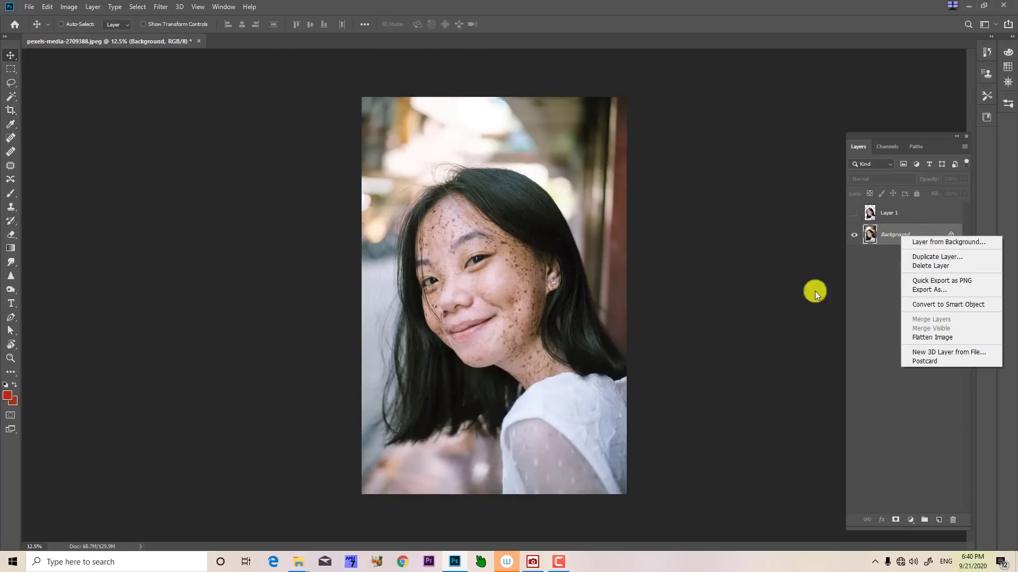
click(830, 347)
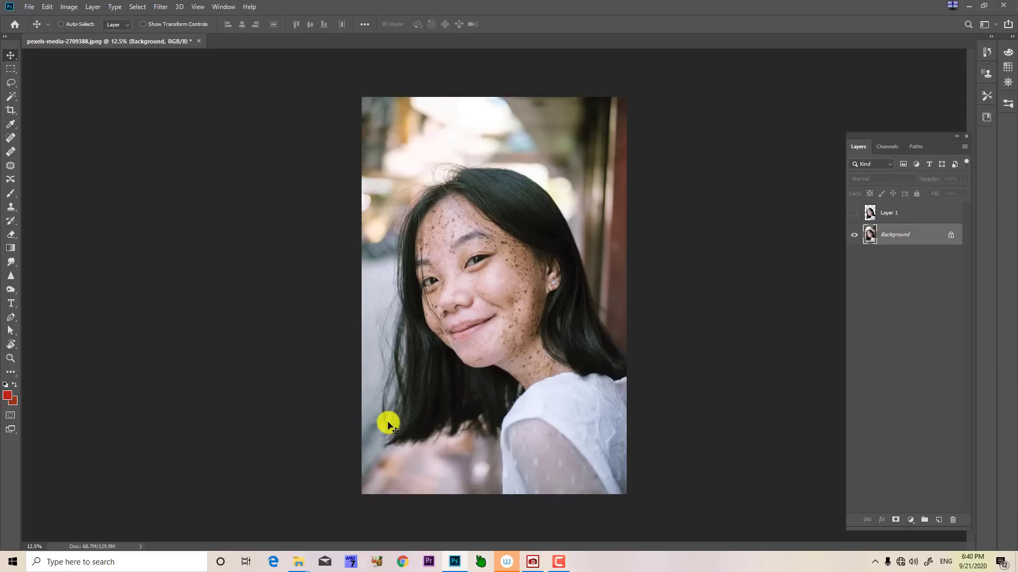
- Draw a loose freehand Lasso selection around the woman's head and hair, and deselect it
key(l)
mouse_move(529, 314)
mouse_down()
mouse_move(486, 485)
mouse_move(381, 495)
mouse_move(315, 305)
mouse_move(370, 123)
mouse_move(515, 105)
mouse_move(597, 169)
mouse_move(640, 292)
mouse_move(630, 364)
mouse_move(570, 356)
mouse_move(536, 300)
mouse_up()
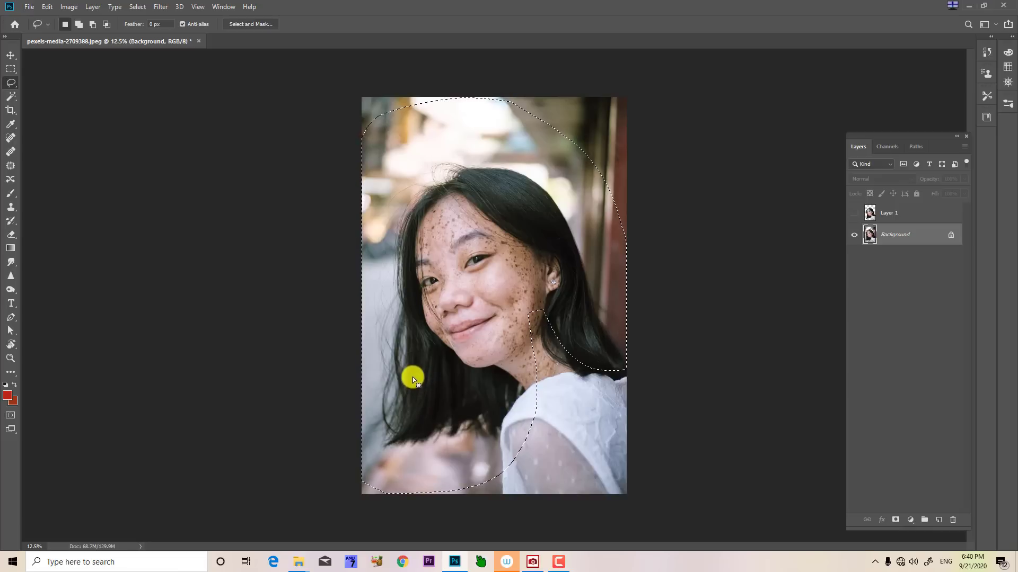
key(ctrl+d)
drag(530, 183, 559, 186)
mouse_move(586, 230)
mouse_down()
mouse_move(596, 278)
mouse_move(587, 293)
mouse_move(558, 283)
mouse_move(518, 244)
mouse_move(512, 206)
mouse_move(503, 237)
mouse_up()
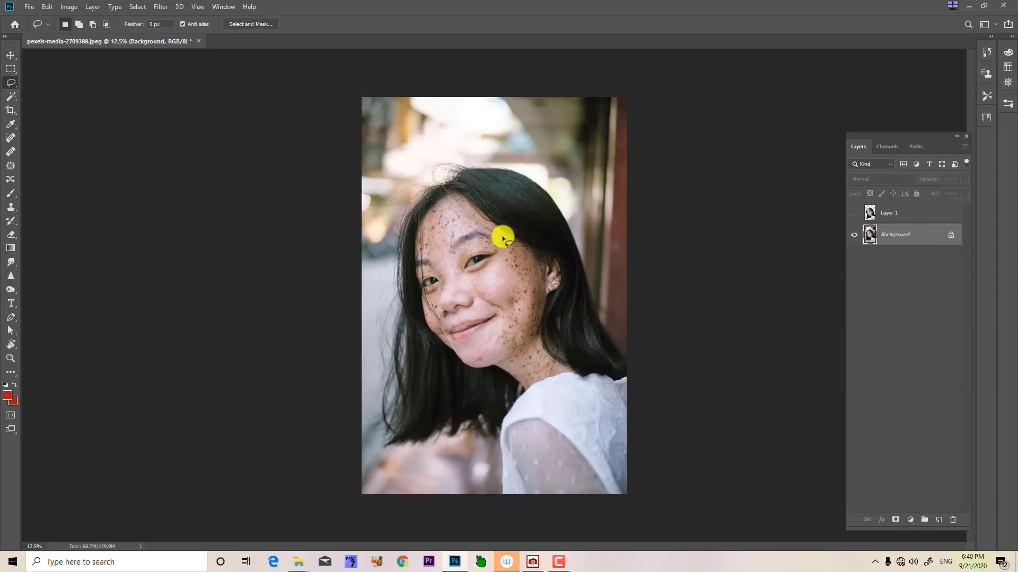
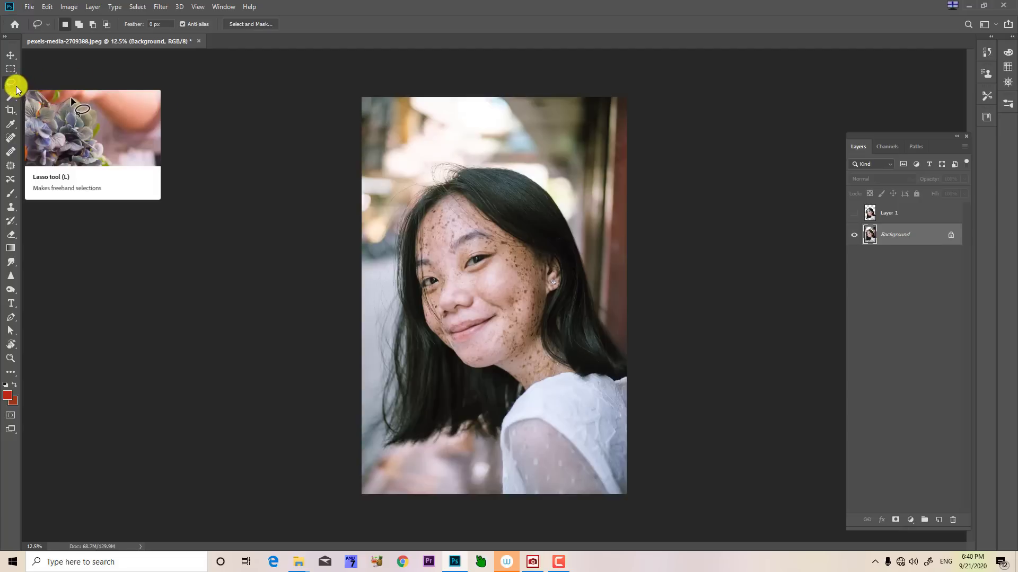
- Start a Polygonal Lasso selection at the top of the forehead hair, placing the first points along the hair's outer edge
right_click(16, 86)
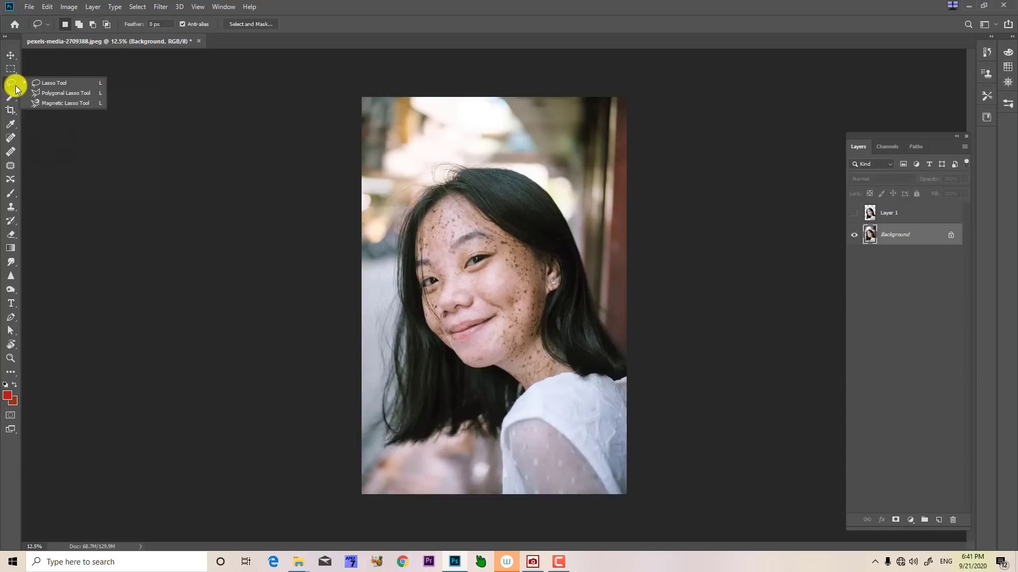
click(73, 93)
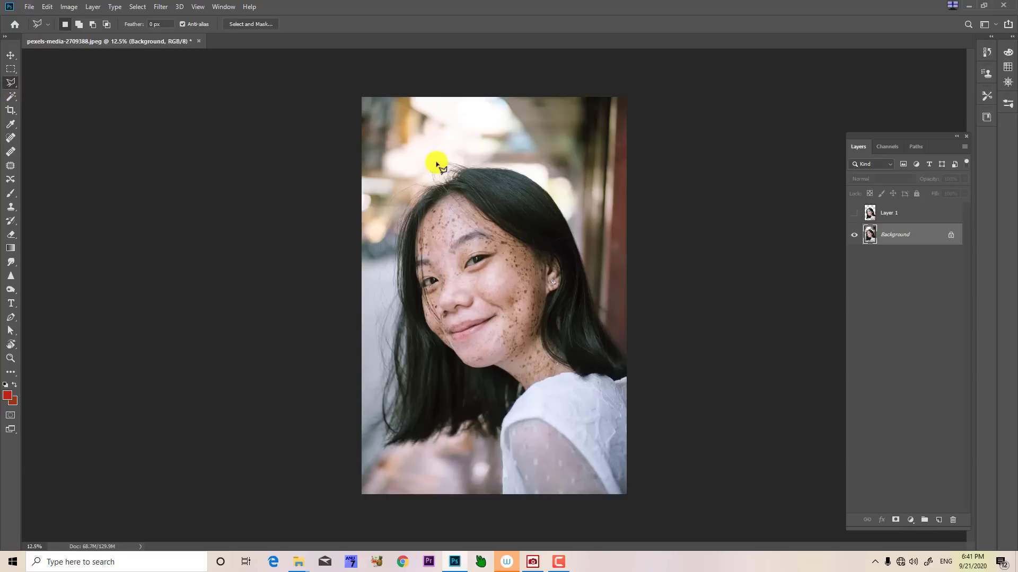
key(ctrl+plus)
key(ctrl+plus)
key(ctrl+plus)
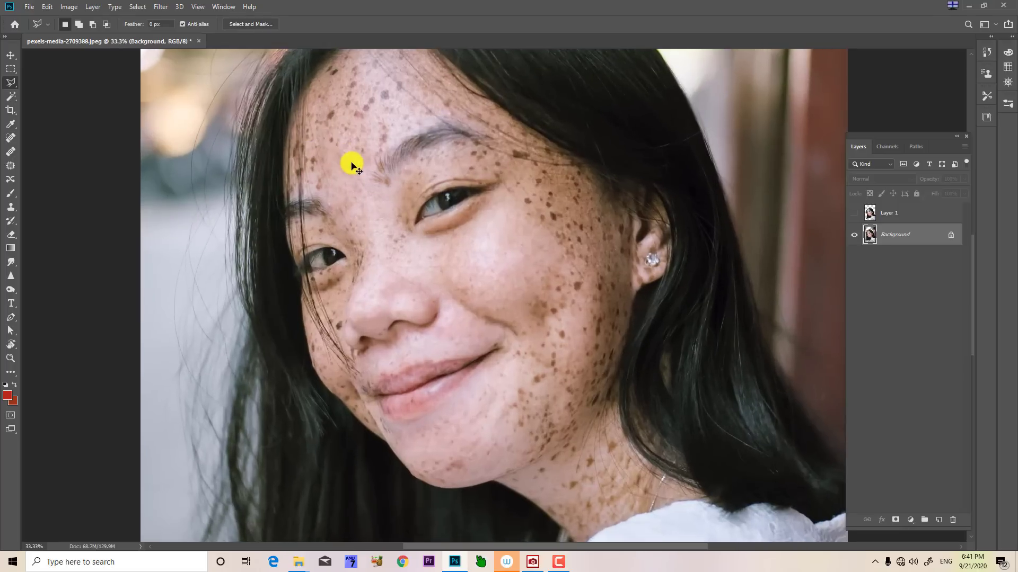
drag(329, 143, 404, 228)
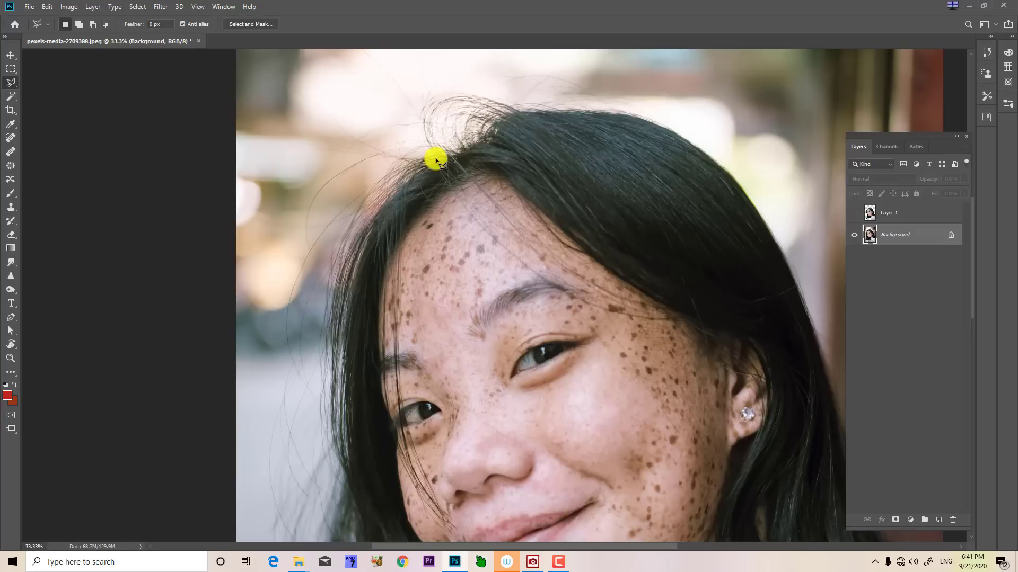
click(435, 159)
click(394, 193)
drag(361, 243, 369, 208)
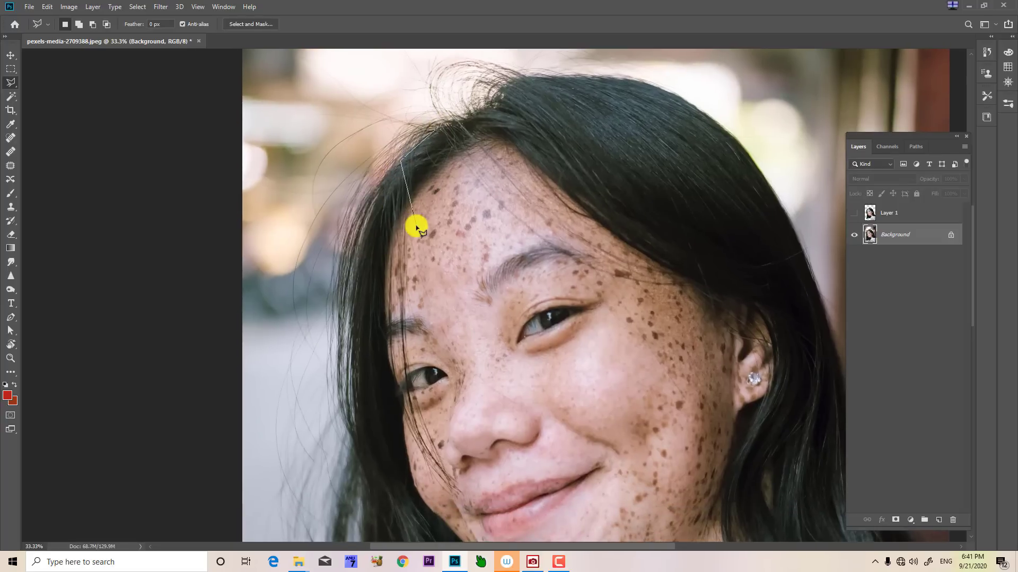
- Continue the Polygonal Lasso outline down the hair's outer edge beside the face, toward the pointed hair tip above the blurred background
click(372, 198)
click(351, 294)
drag(352, 394, 355, 220)
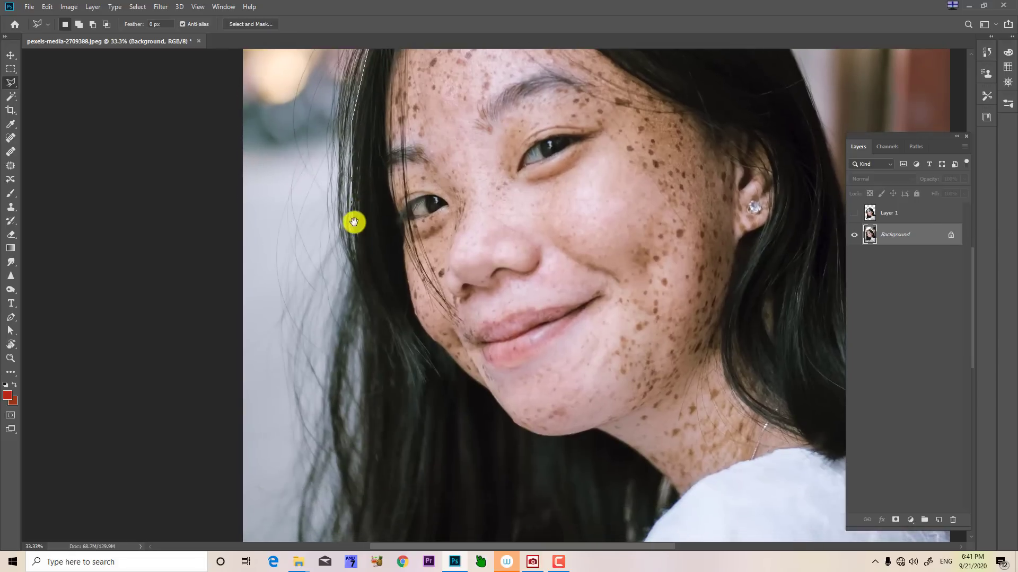
drag(368, 309, 358, 205)
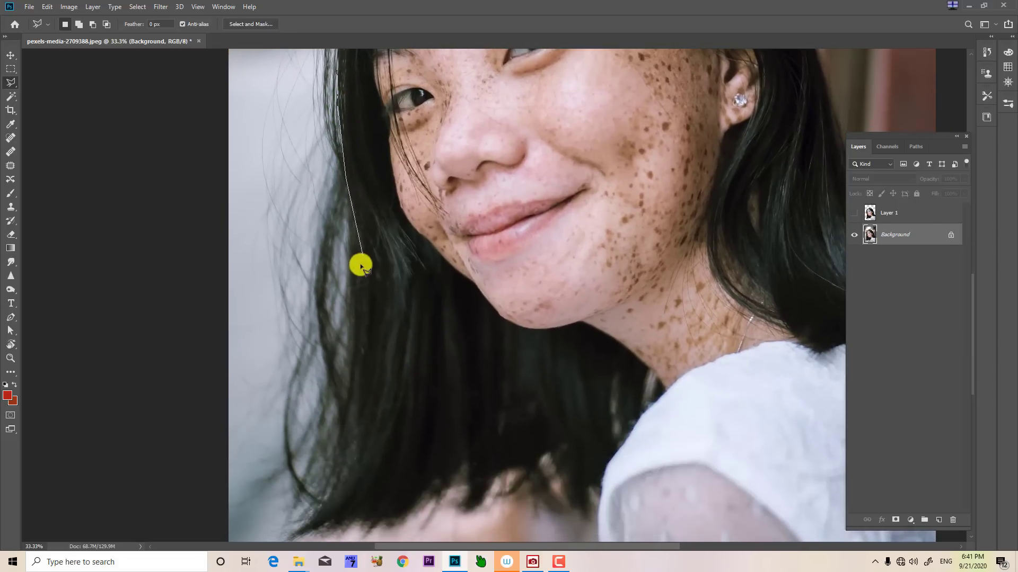
drag(355, 304, 369, 229)
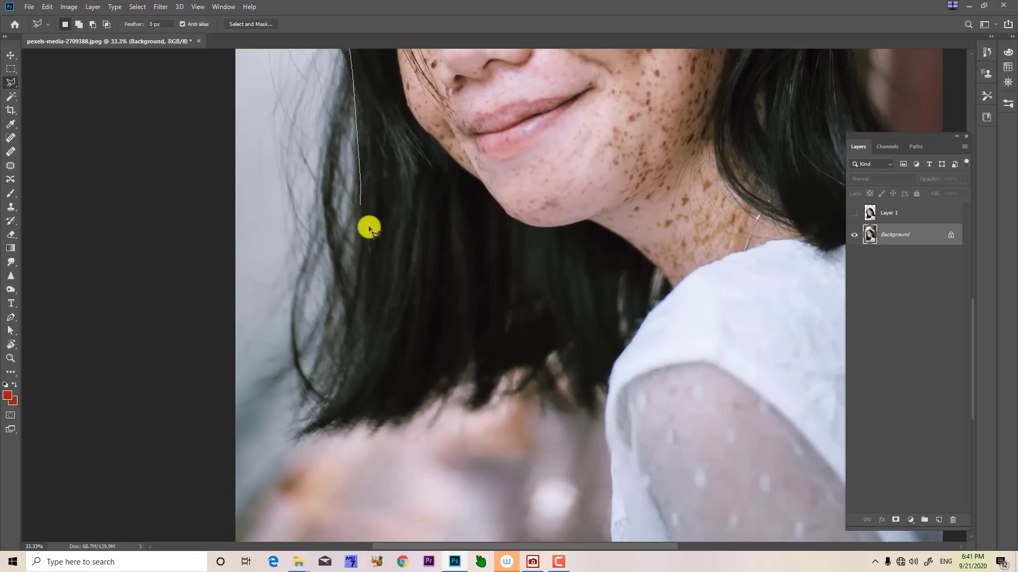
click(358, 334)
drag(352, 364, 366, 302)
click(355, 330)
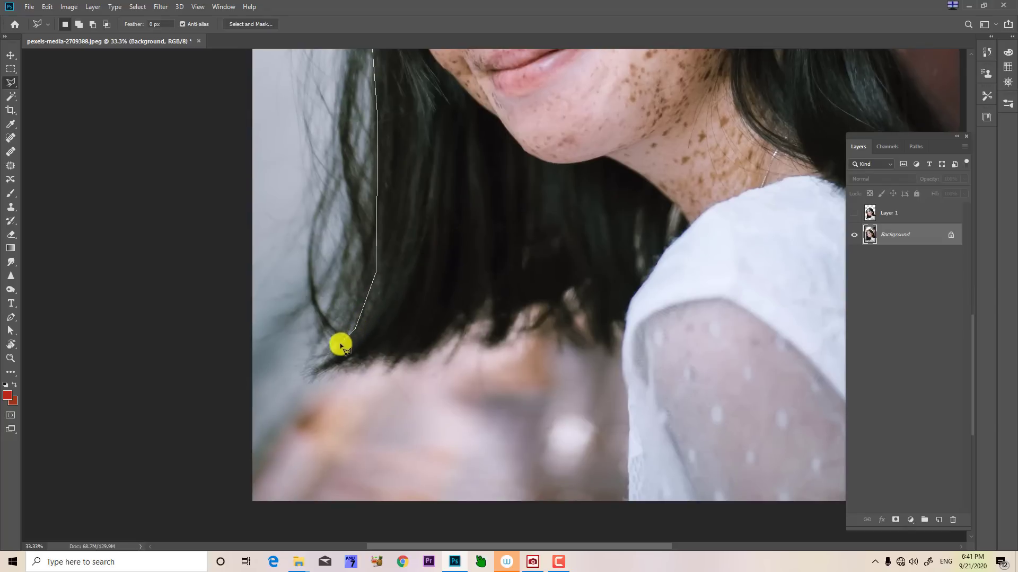
- Outline the pointed hair tip and the first part of the jagged lower hair edge with Polygonal Lasso points
click(317, 369)
click(387, 357)
click(406, 360)
click(441, 345)
click(482, 319)
click(490, 299)
click(487, 348)
click(507, 338)
click(520, 311)
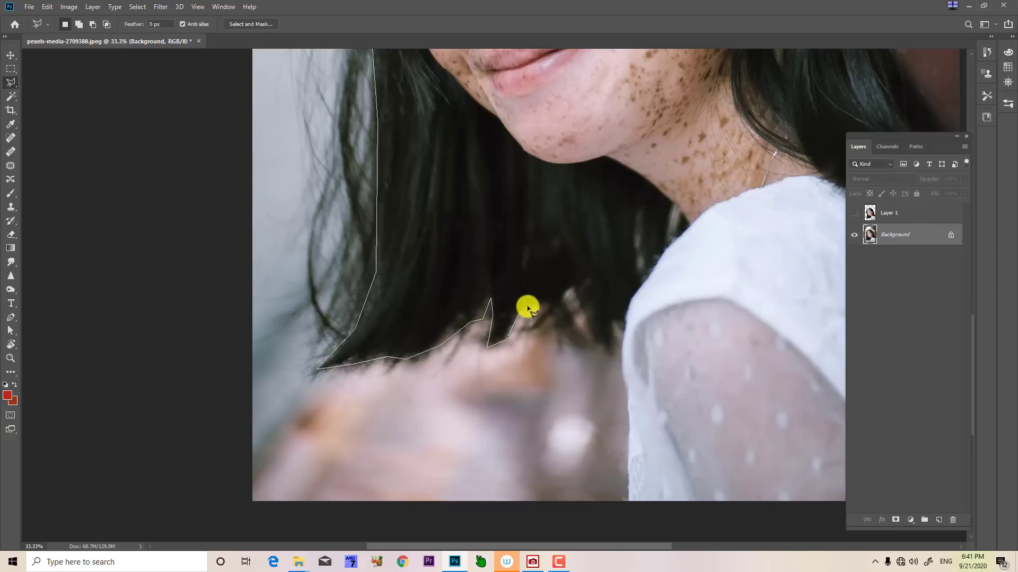
- Extend the polygonal outline around the remaining lower hair strands and gaps to the edge of the white sleeve
click(544, 303)
click(572, 332)
click(584, 338)
click(568, 313)
click(564, 287)
click(583, 286)
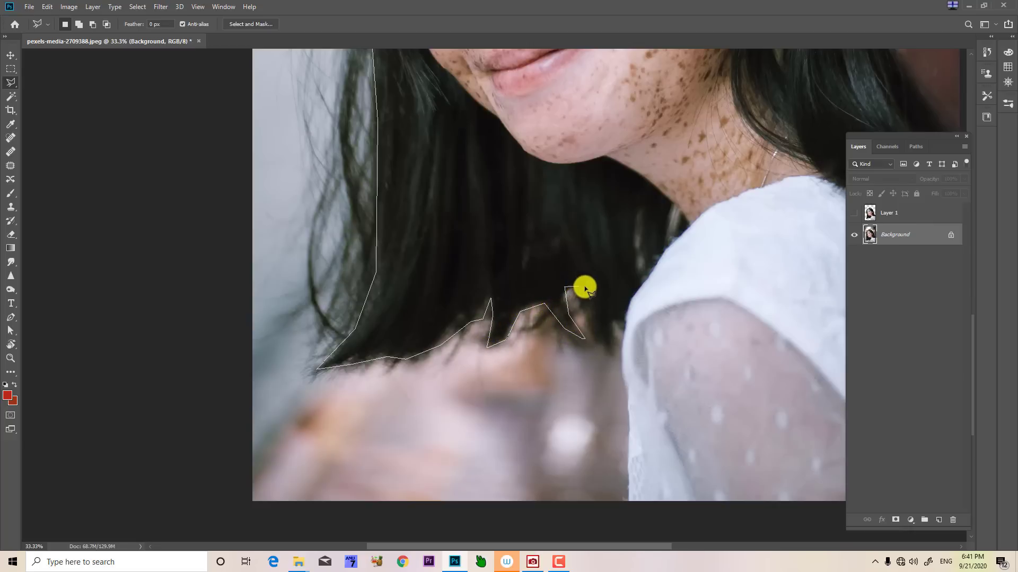
click(626, 330)
- Run the polygonal outline down the sleeve's edge, below the photo's lower border and up outside the canvas beside the shoulder
drag(620, 351, 495, 192)
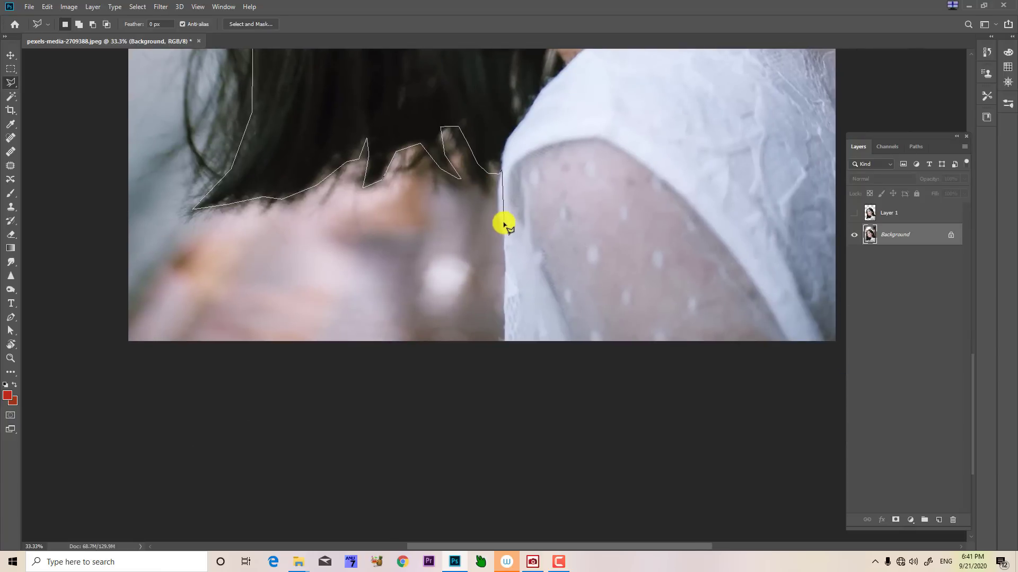
click(505, 259)
click(504, 357)
mouse_move(633, 322)
mouse_down()
mouse_move(434, 320)
mouse_move(239, 290)
mouse_up()
click(475, 326)
click(475, 247)
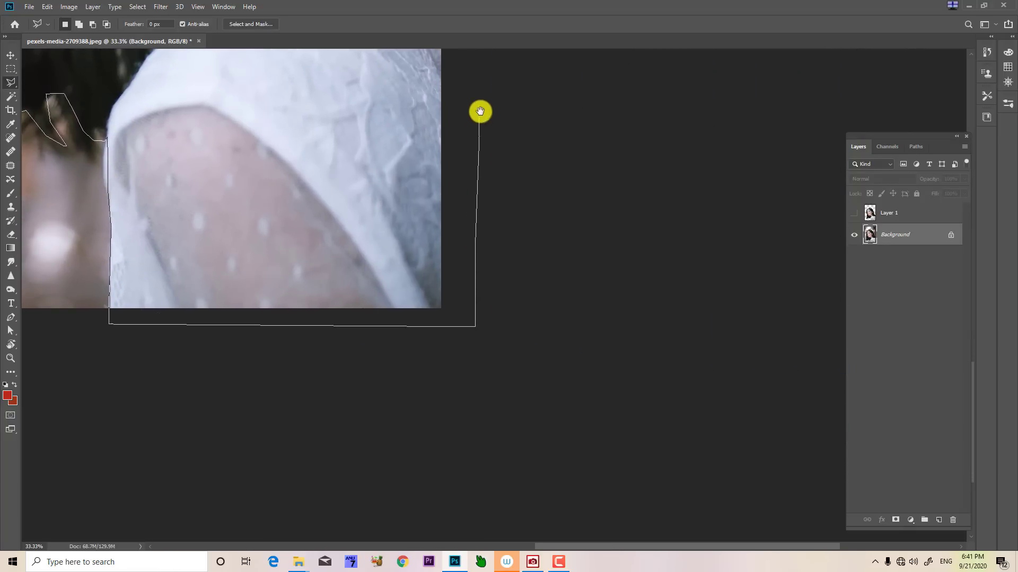
- Bring the polygonal outline back from outside the canvas and follow the hair's edge behind the ear upward
drag(479, 109, 529, 409)
drag(512, 281, 515, 359)
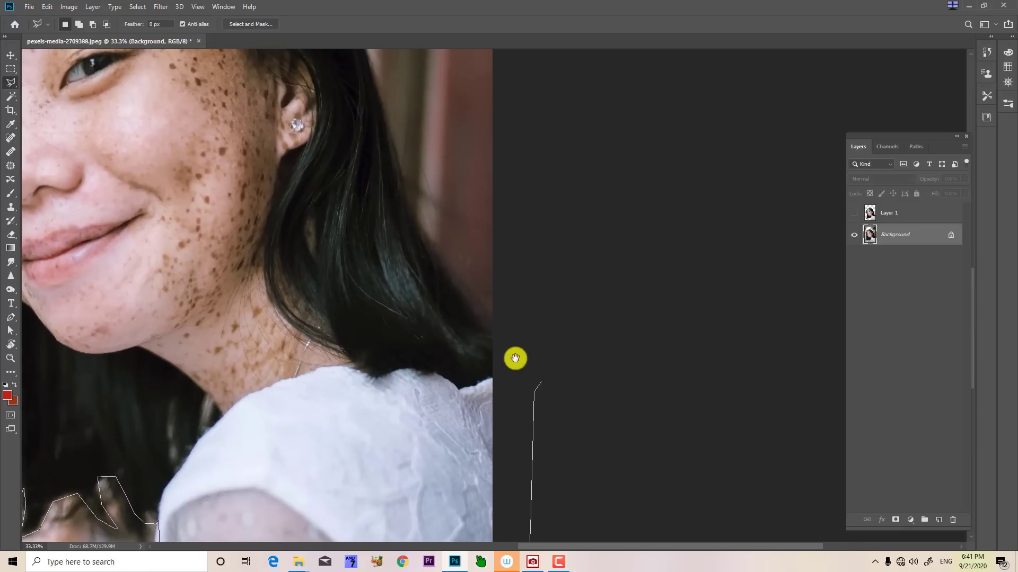
drag(459, 288, 506, 375)
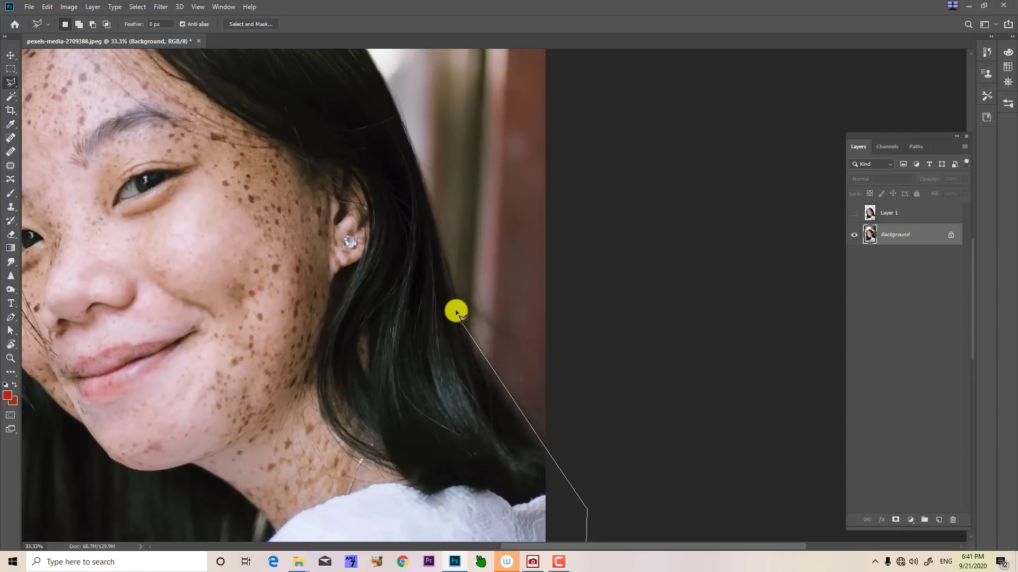
click(451, 295)
click(441, 238)
drag(440, 236, 459, 409)
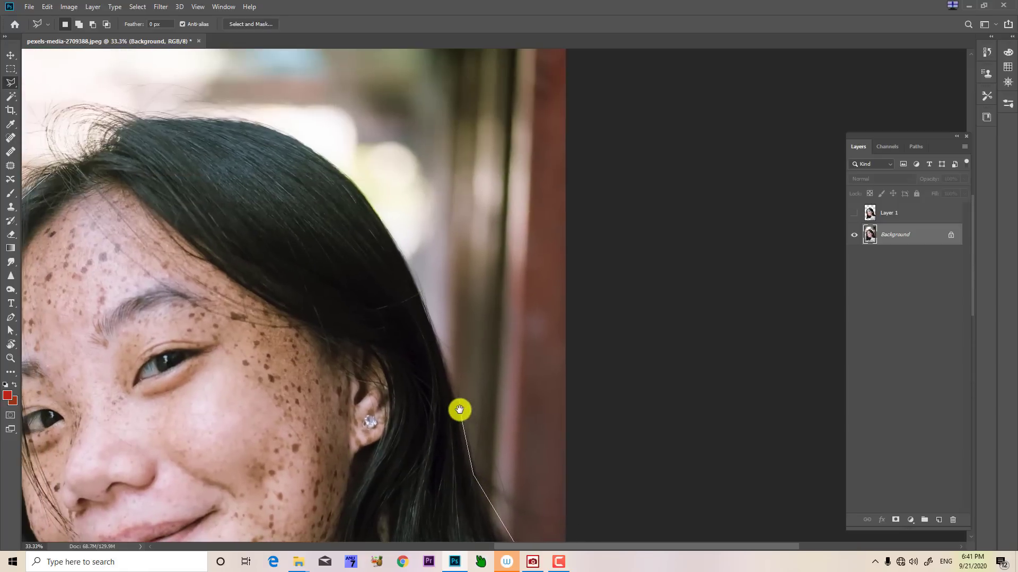
click(414, 277)
- Trace the curved top of the head with Polygonal Lasso points and close the selection at its starting point
drag(383, 224, 525, 324)
click(494, 282)
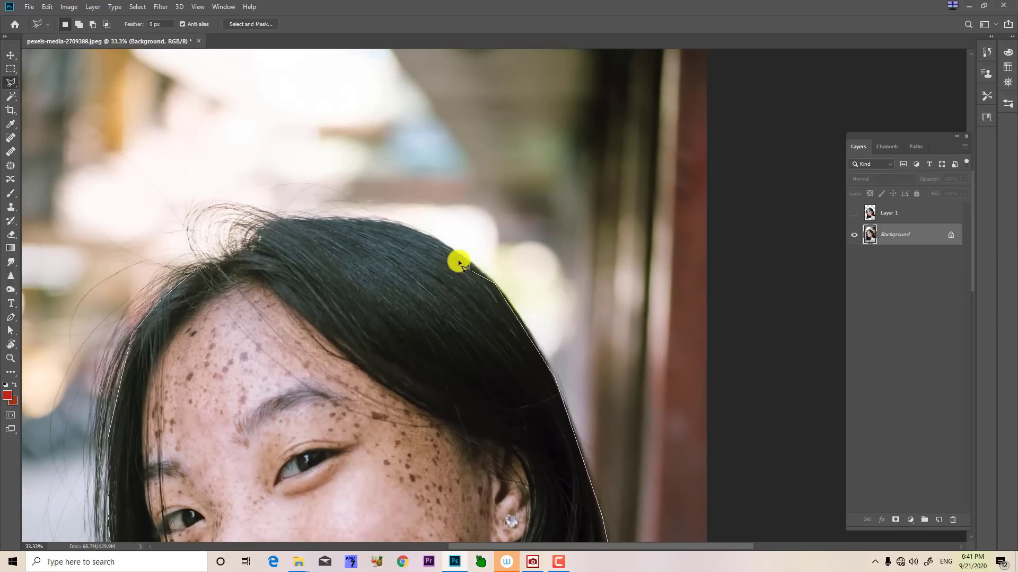
click(431, 236)
click(352, 222)
click(277, 219)
click(194, 271)
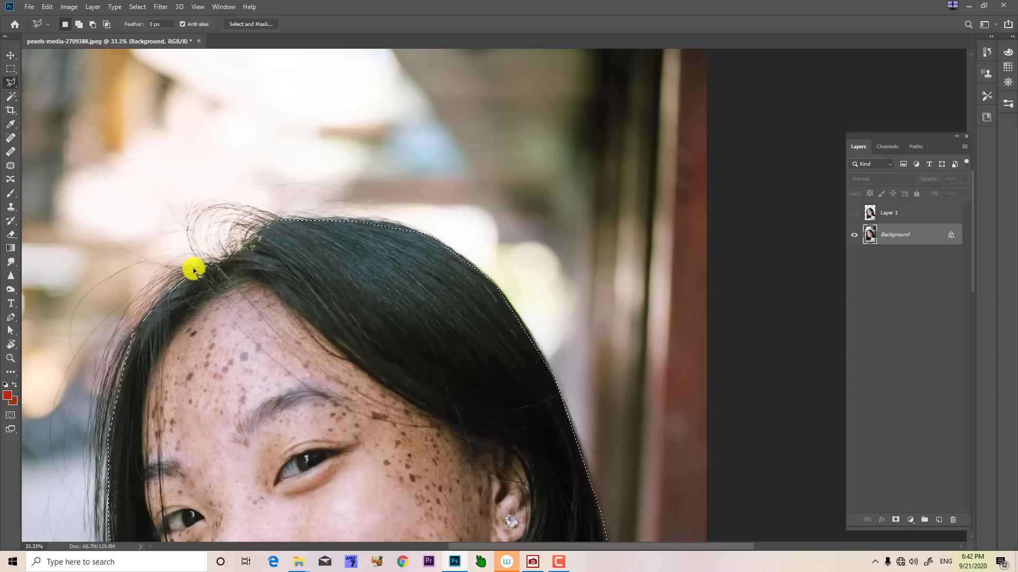
- Feather the selection around the woman and copy the selected area to a new layer
key(ctrl+minus)
key(ctrl+minus)
key(ctrl+minus)
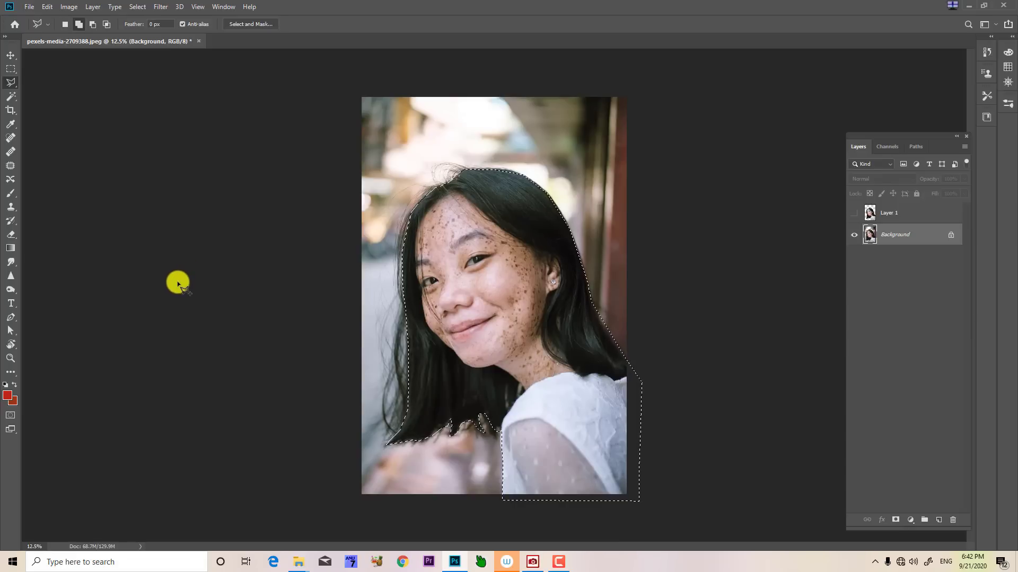
key(shift+F6)
key(Return)
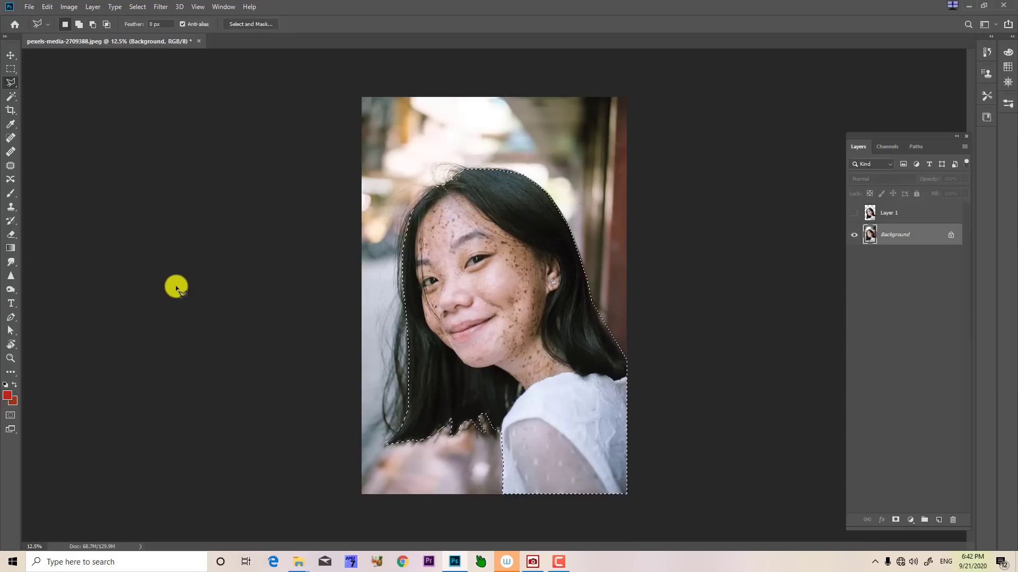
key(ctrl+j)
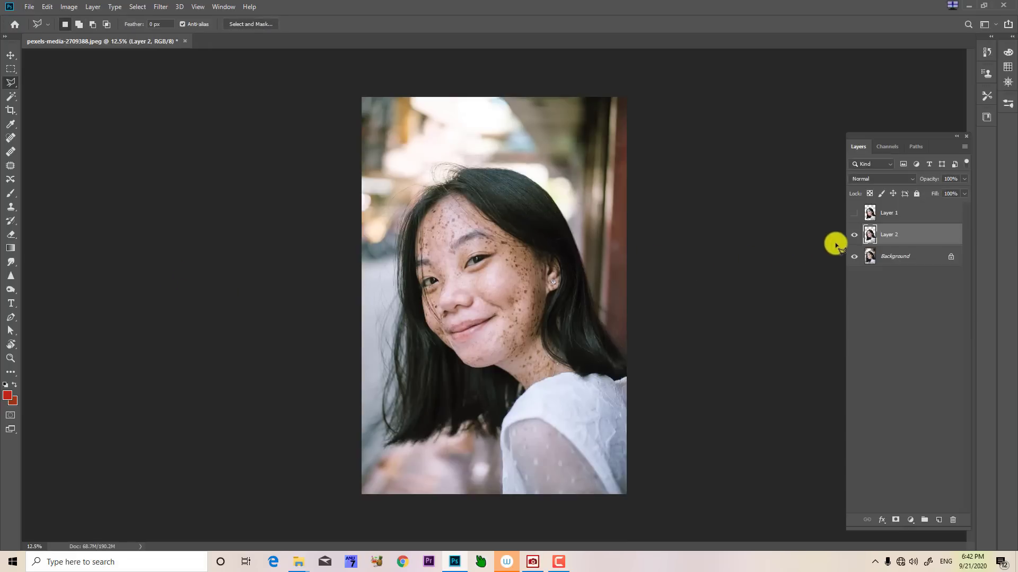
- Move the Layer 2 cut-out upward over the photo to check its edges, and undo the move
click(11, 55)
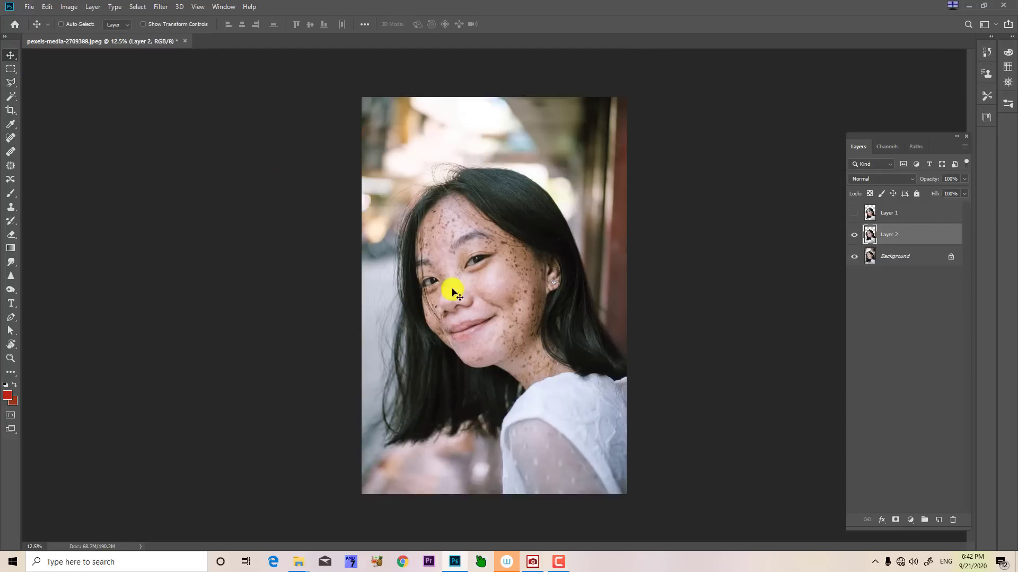
drag(454, 291, 463, 211)
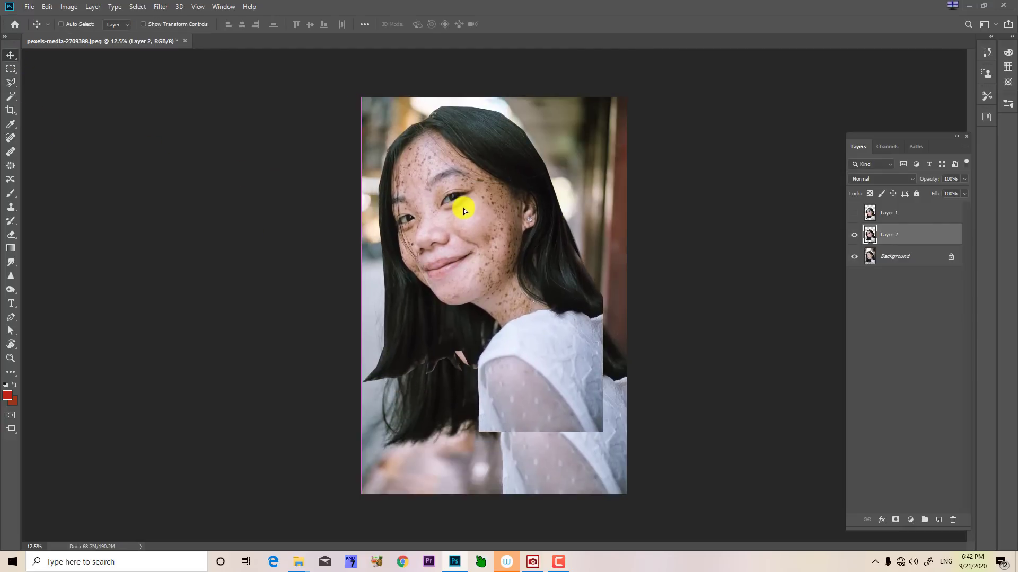
key(ctrl+z)
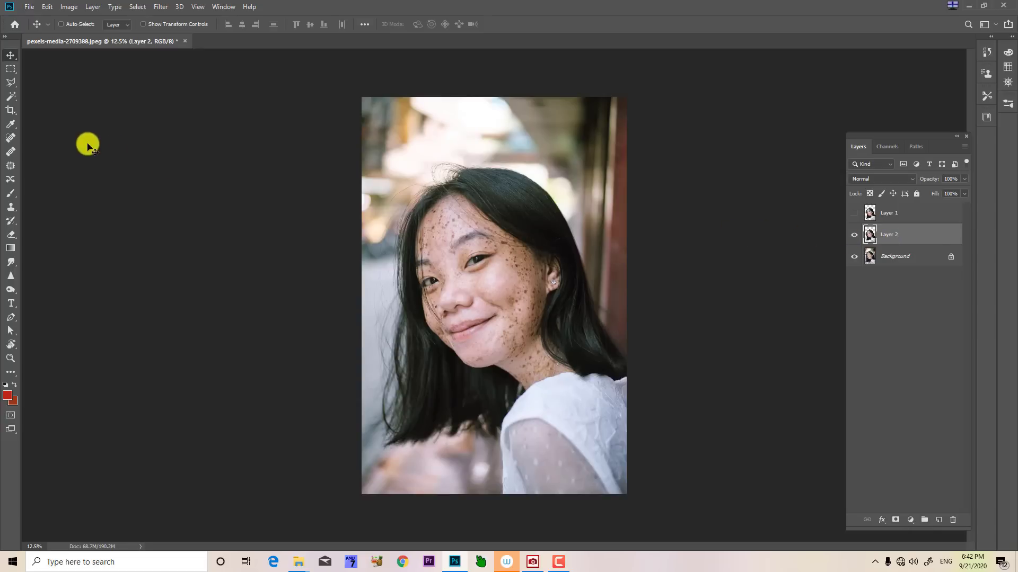
- Switch from the Polygonal Lasso to the Magnetic Lasso tool
click(12, 83)
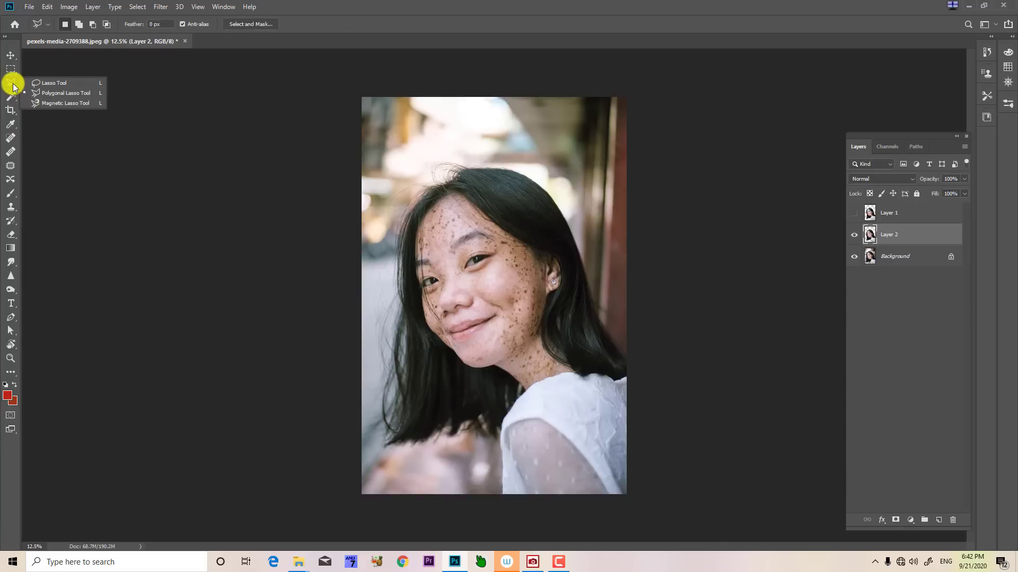
click(39, 93)
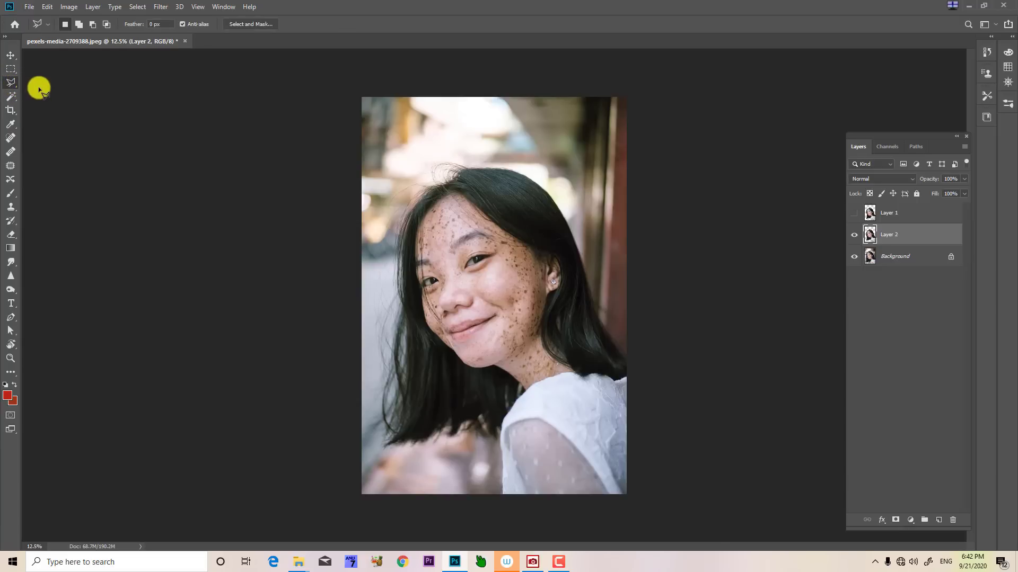
key(shift+l)
right_click(11, 82)
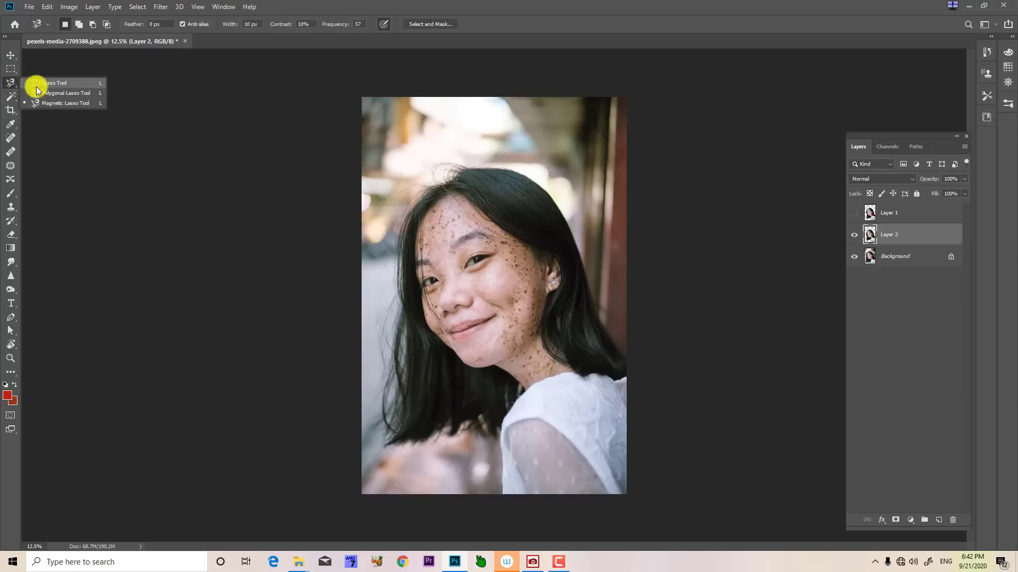
click(67, 103)
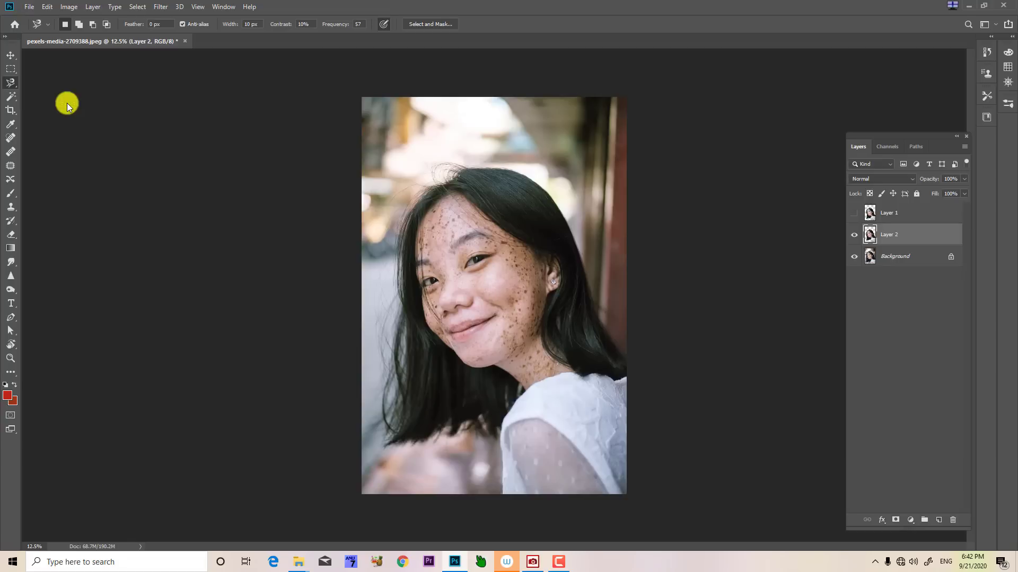
- Delete Layer 1 and Layer 2, leaving only the Background layer
click(927, 218)
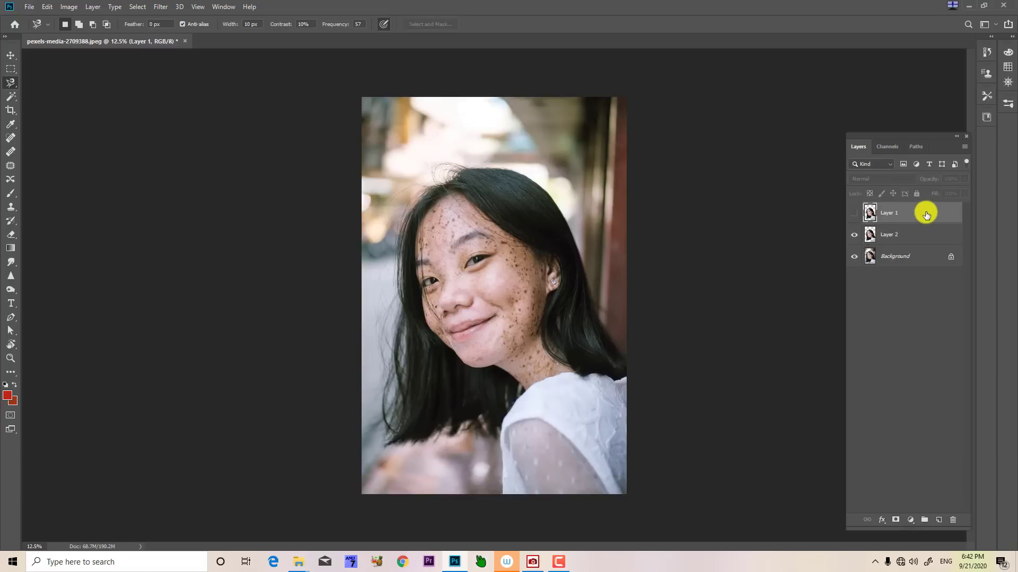
key(Delete)
key(Delete)
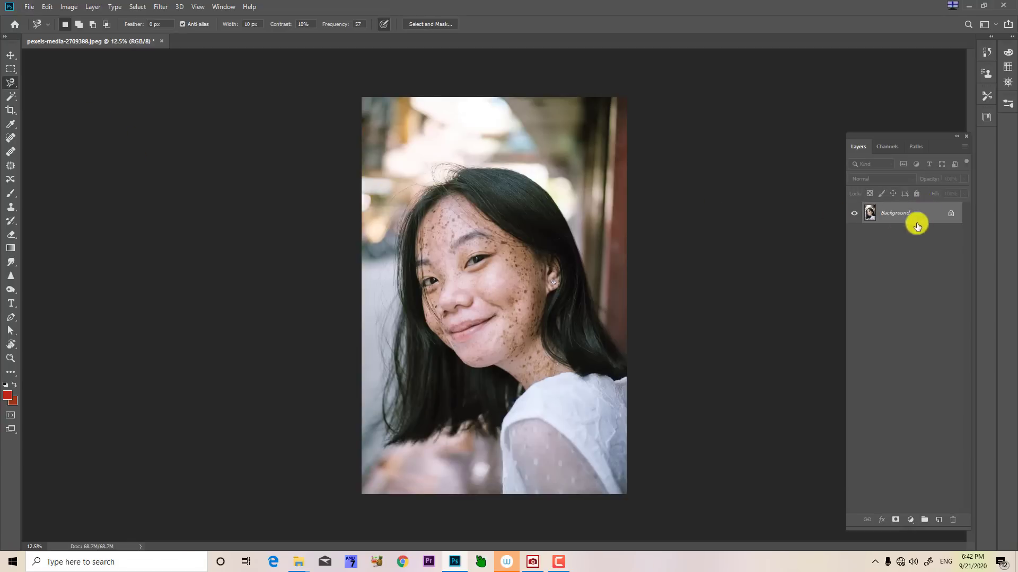
- Start a Magnetic Lasso path where the sleeve meets the photo's lower border, tracing the sleeve and lower hair edge to the hair tip
key(ctrl+plus)
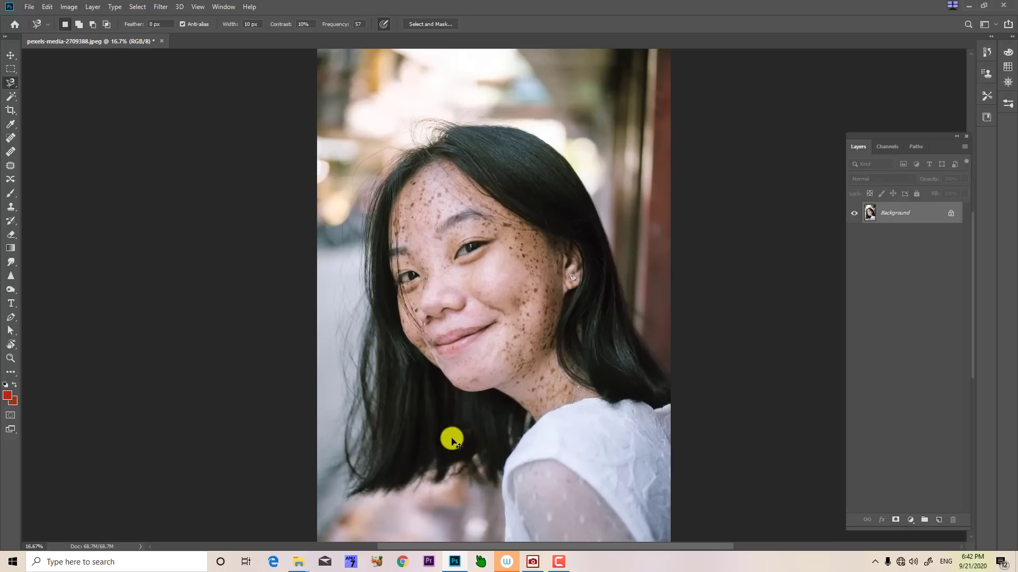
drag(405, 421, 450, 318)
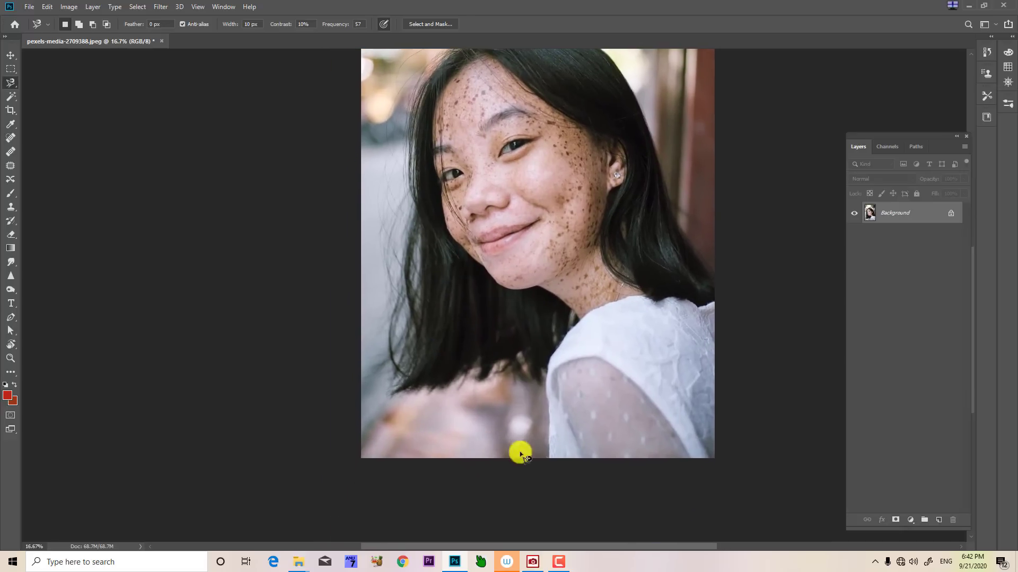
key(ctrl+plus)
key(ctrl+plus)
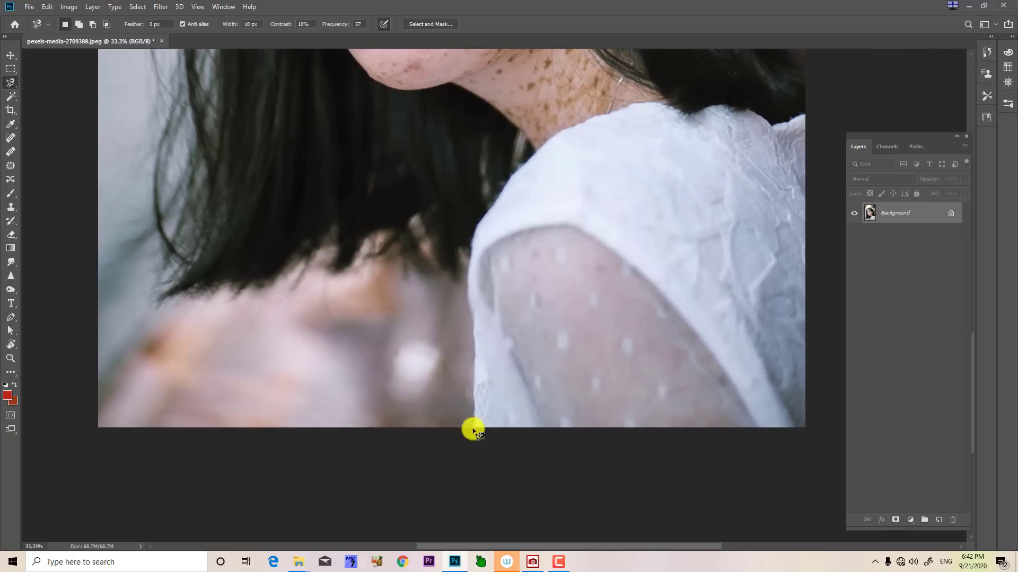
click(472, 427)
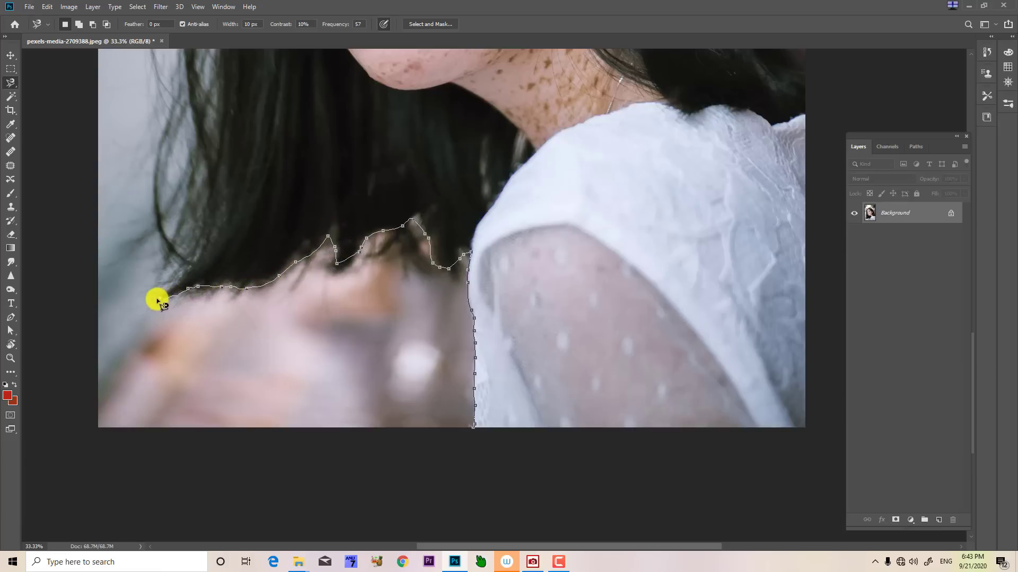
- Continue the Magnetic Lasso path up the hair's outer edge, over the head, and around the photo's borders back to the sleeve
drag(207, 273, 249, 490)
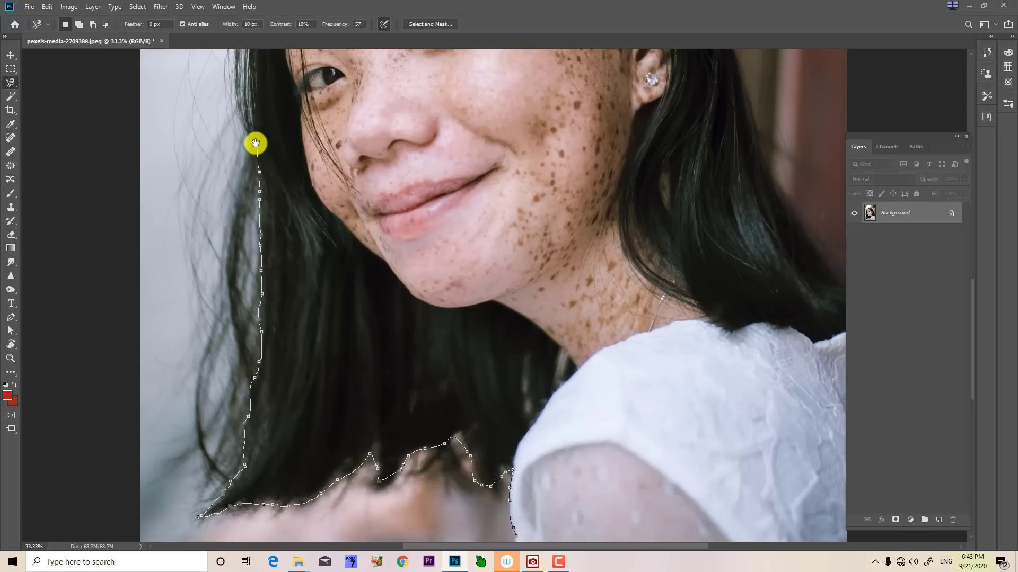
drag(244, 138, 250, 465)
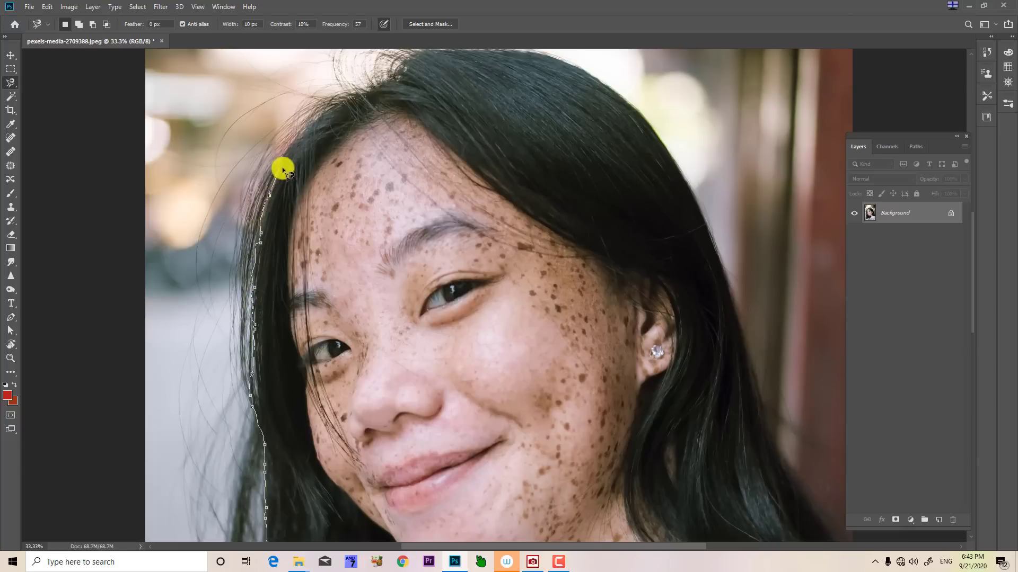
mouse_move(295, 141)
mouse_down()
mouse_move(244, 329)
mouse_move(283, 295)
mouse_move(326, 281)
mouse_move(376, 244)
mouse_move(451, 235)
mouse_move(534, 258)
mouse_move(580, 294)
mouse_move(631, 363)
mouse_move(679, 495)
mouse_move(507, 183)
mouse_move(550, 325)
mouse_move(662, 489)
mouse_move(623, 363)
mouse_move(612, 256)
mouse_move(630, 455)
mouse_move(617, 236)
mouse_move(624, 399)
mouse_move(611, 436)
mouse_move(537, 445)
mouse_move(252, 411)
mouse_move(228, 397)
mouse_up()
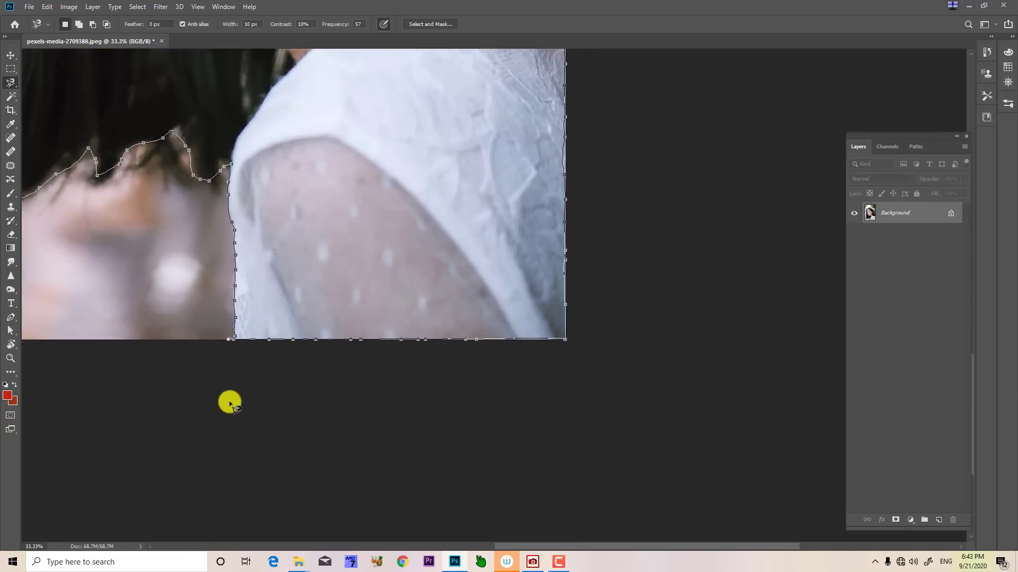
- Zoom out to the whole portrait and close the Magnetic Lasso path into a selection
scroll(231, 405, down, 3)
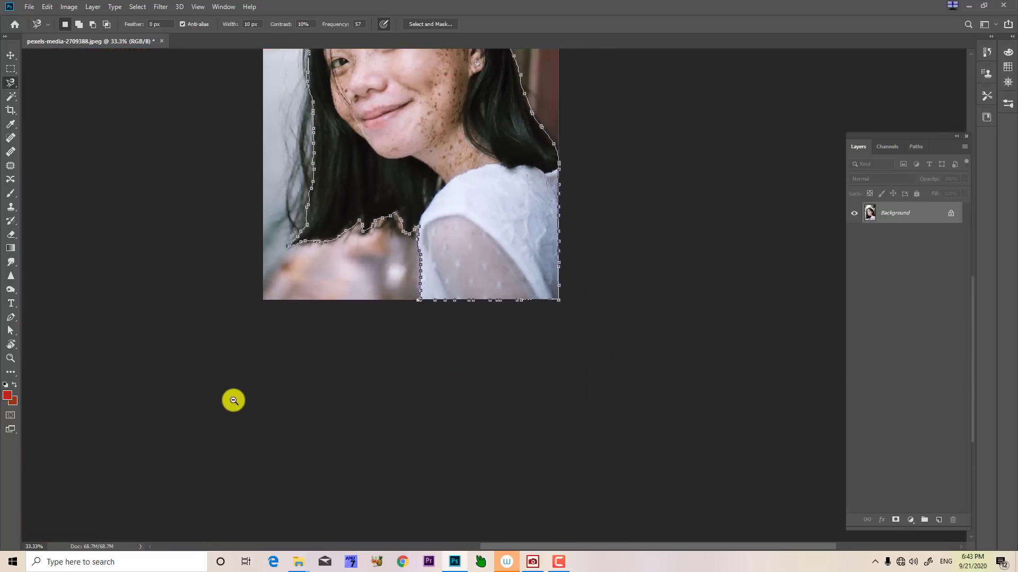
drag(403, 380, 616, 333)
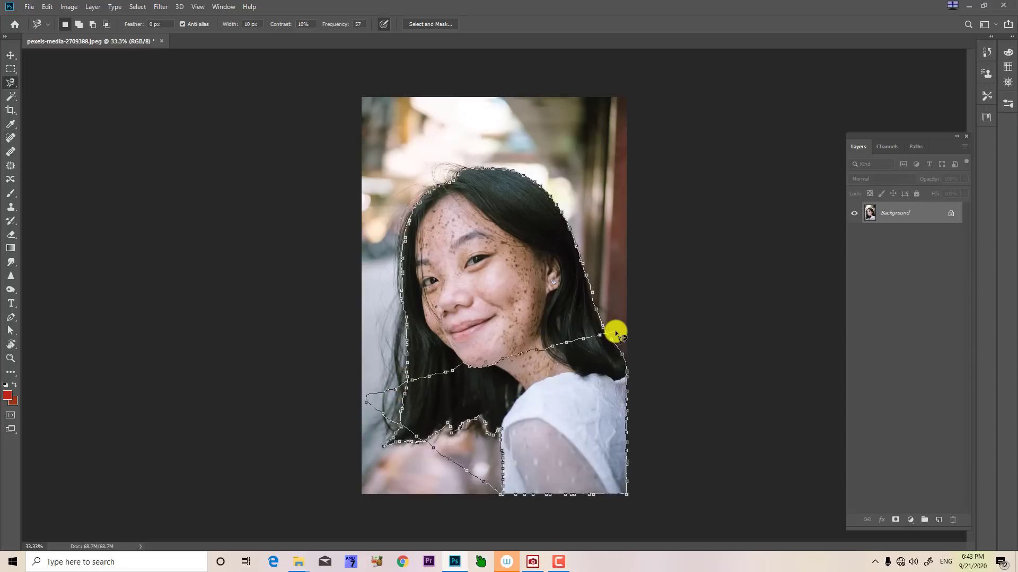
double_click(616, 333)
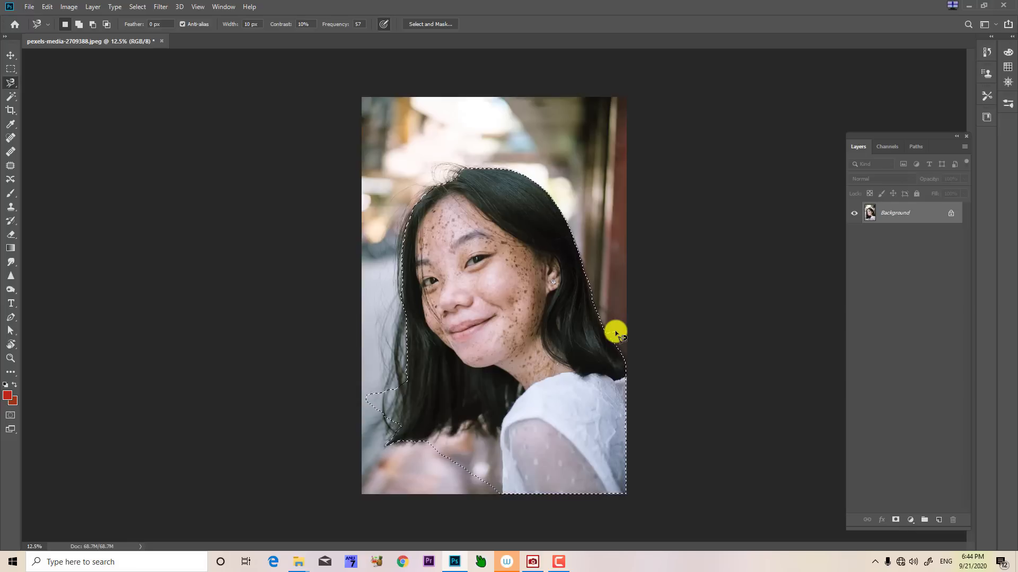
- Deselect the Magnetic Lasso outline and draw a freehand Lasso selection around the woman's hair, sleeve and the photo's borders
key(ctrl+d)
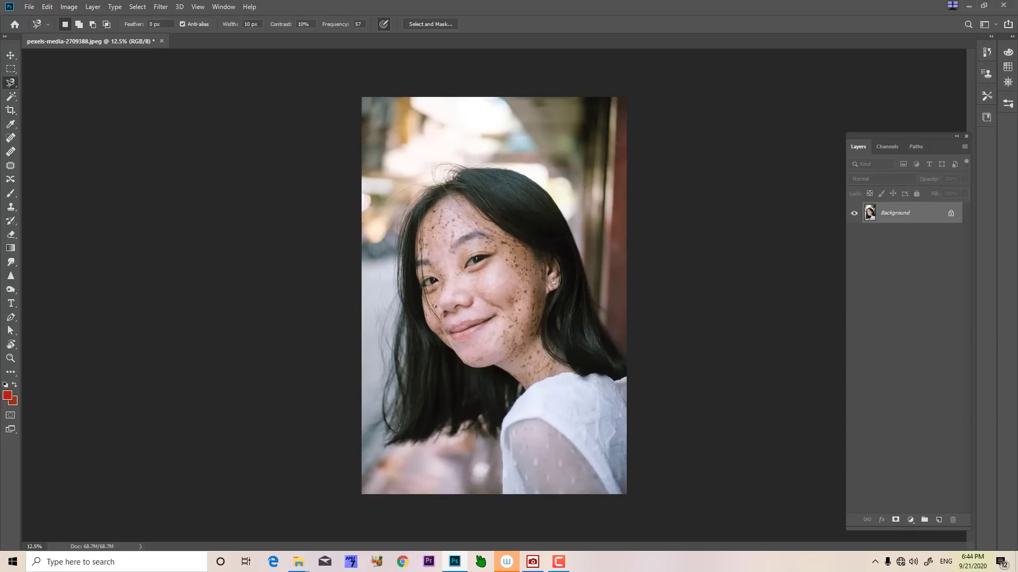
right_click(12, 84)
click(40, 79)
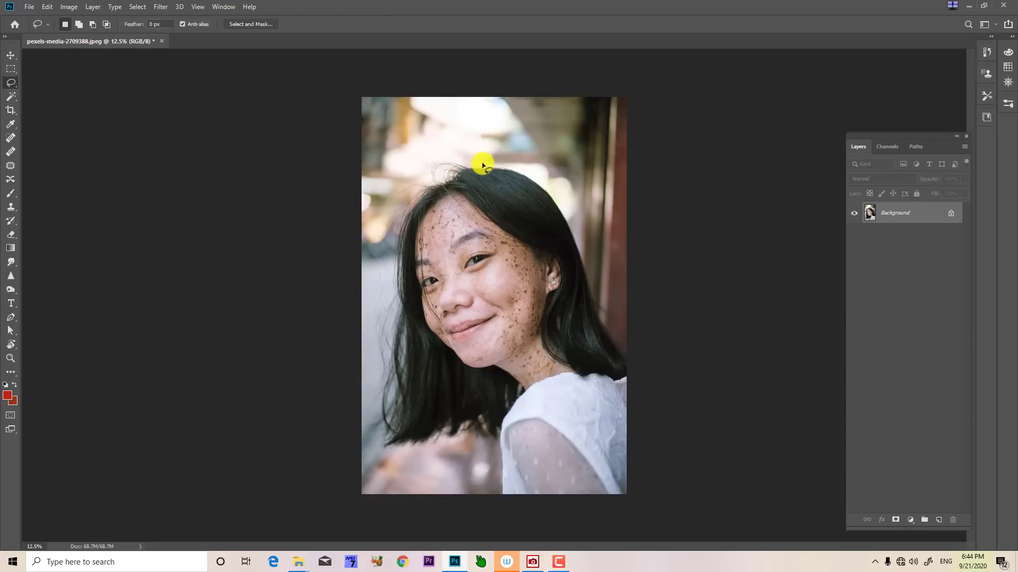
mouse_move(428, 211)
mouse_down()
mouse_move(412, 246)
mouse_move(412, 396)
mouse_move(396, 441)
mouse_move(483, 423)
mouse_move(502, 435)
mouse_move(499, 518)
mouse_move(560, 532)
mouse_move(700, 529)
mouse_move(677, 404)
mouse_move(645, 359)
mouse_up()
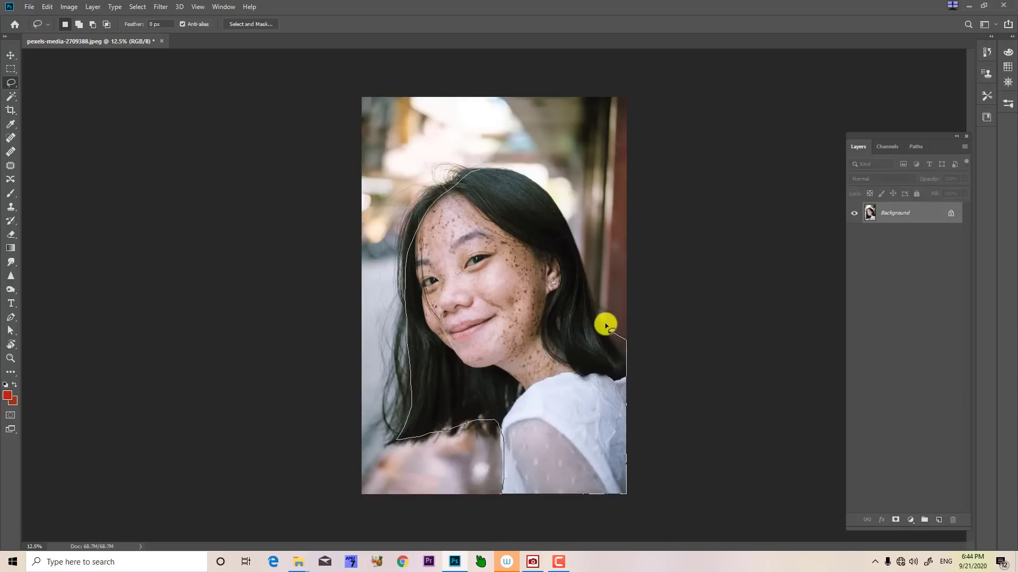
mouse_move(605, 325)
mouse_down()
mouse_move(539, 182)
mouse_move(489, 169)
mouse_move(440, 177)
mouse_up()
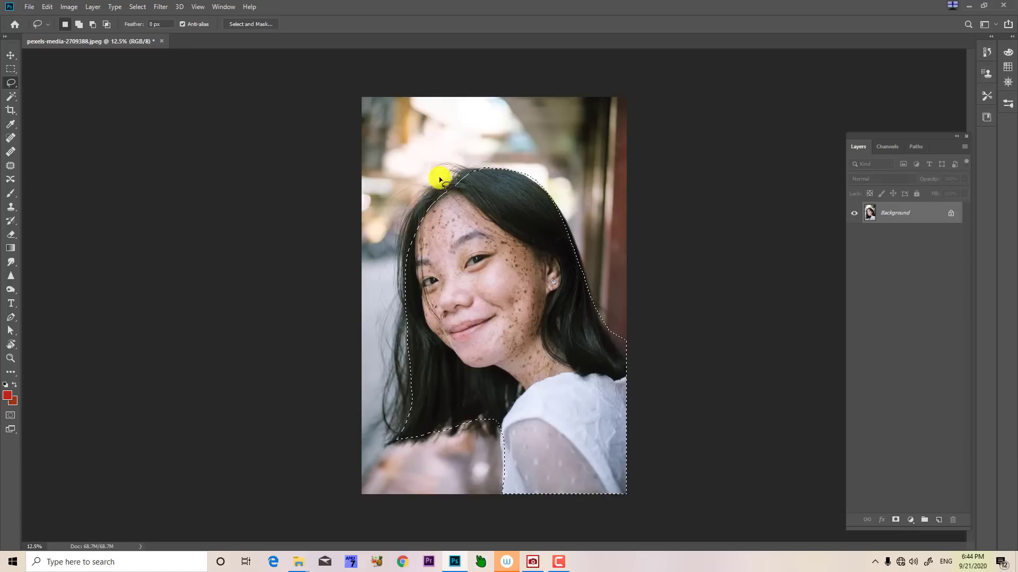
- Add the missed outer hair edge beside the face to the Lasso selection, and subtract an area at the lower hair tips
click(84, 26)
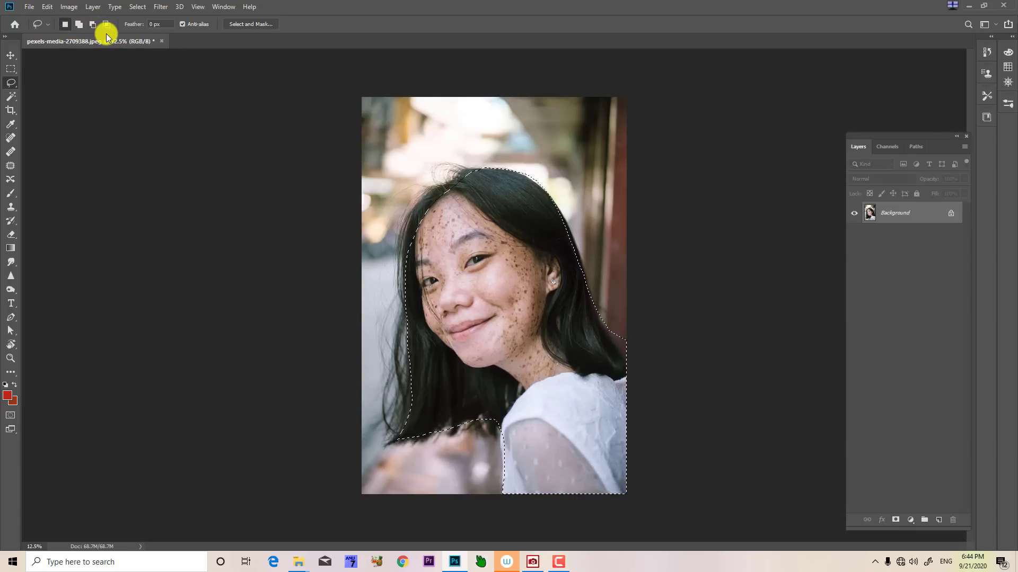
click(80, 25)
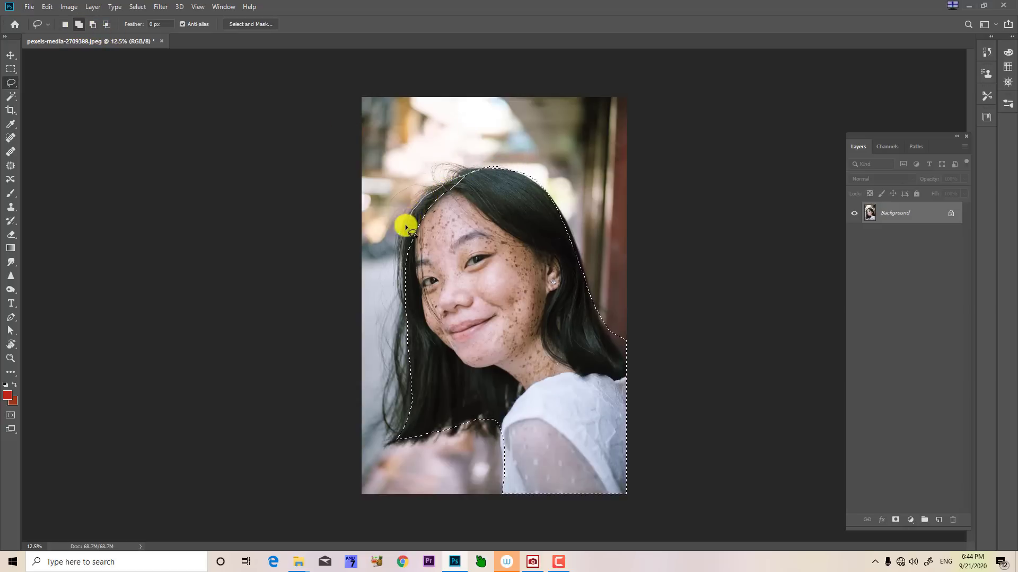
mouse_move(406, 227)
mouse_down()
mouse_move(391, 447)
mouse_move(441, 431)
mouse_move(468, 408)
mouse_move(461, 280)
mouse_move(477, 175)
mouse_up()
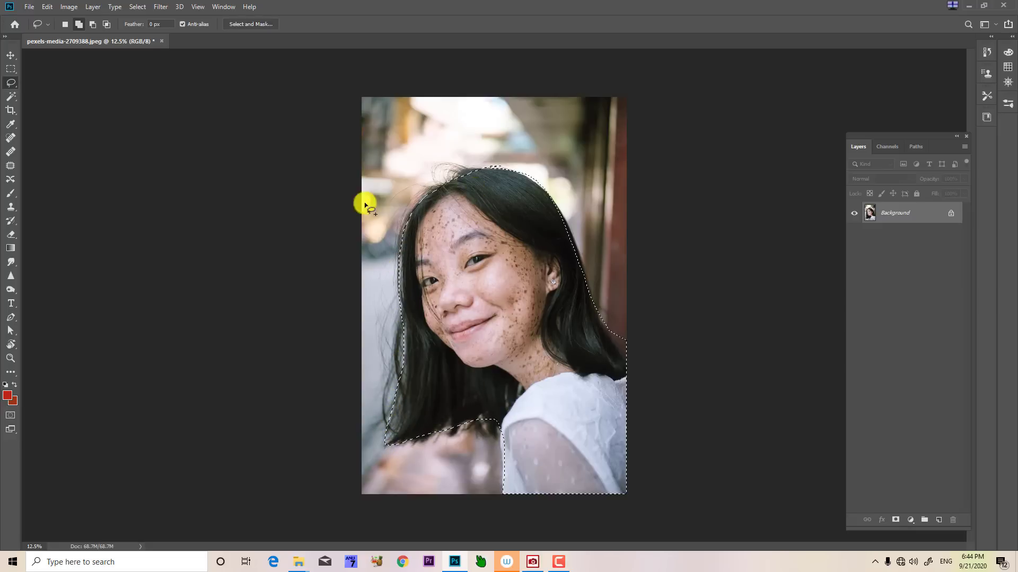
click(93, 27)
mouse_move(375, 358)
mouse_down()
mouse_move(387, 488)
mouse_move(350, 317)
mouse_up()
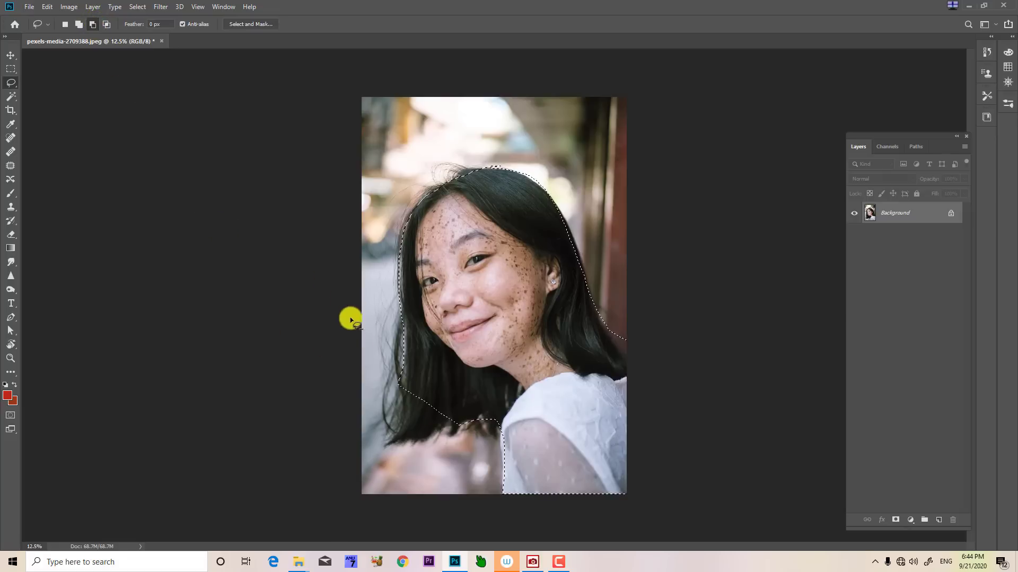
- Set the Lasso to intersect with the selection and draw freehand loops over the woman's head and neck
click(105, 24)
mouse_move(473, 147)
mouse_down()
mouse_move(427, 159)
mouse_move(407, 400)
mouse_up()
drag(492, 356, 494, 323)
- Start a new document from the Photo presets with a width of 10 inches and a height of 10 inches
click(30, 9)
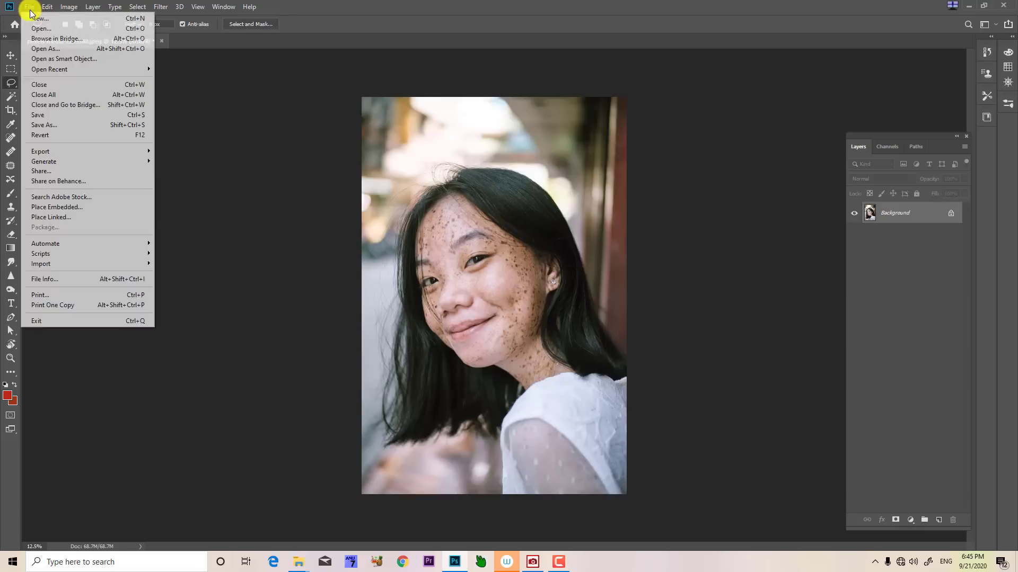
click(34, 18)
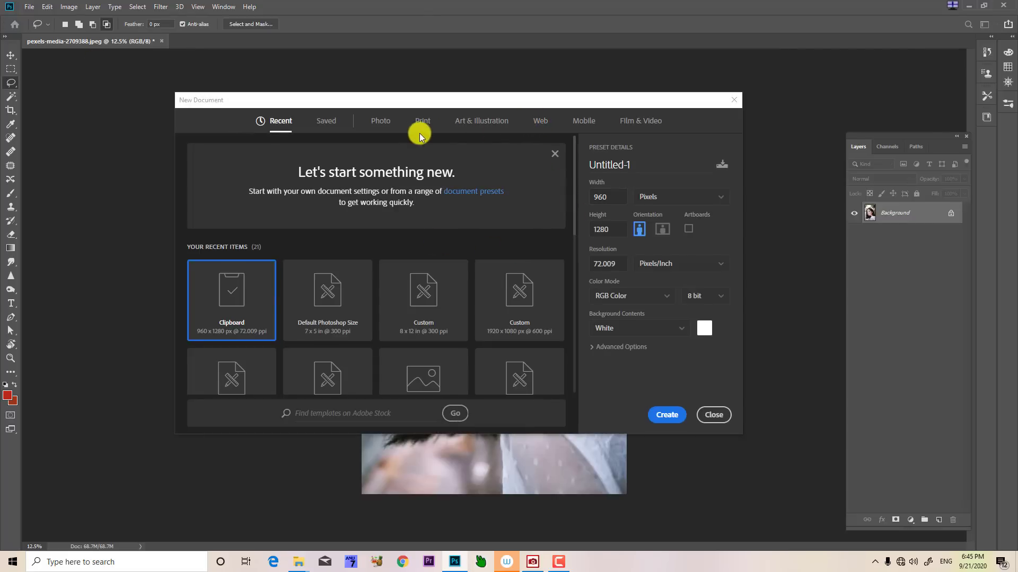
click(380, 121)
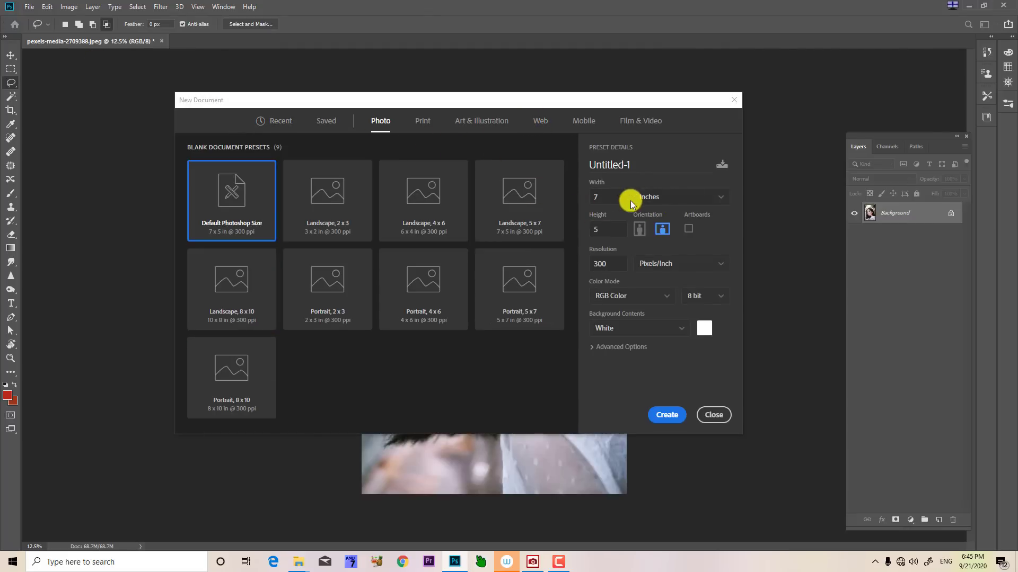
drag(619, 199, 555, 198)
text(10)
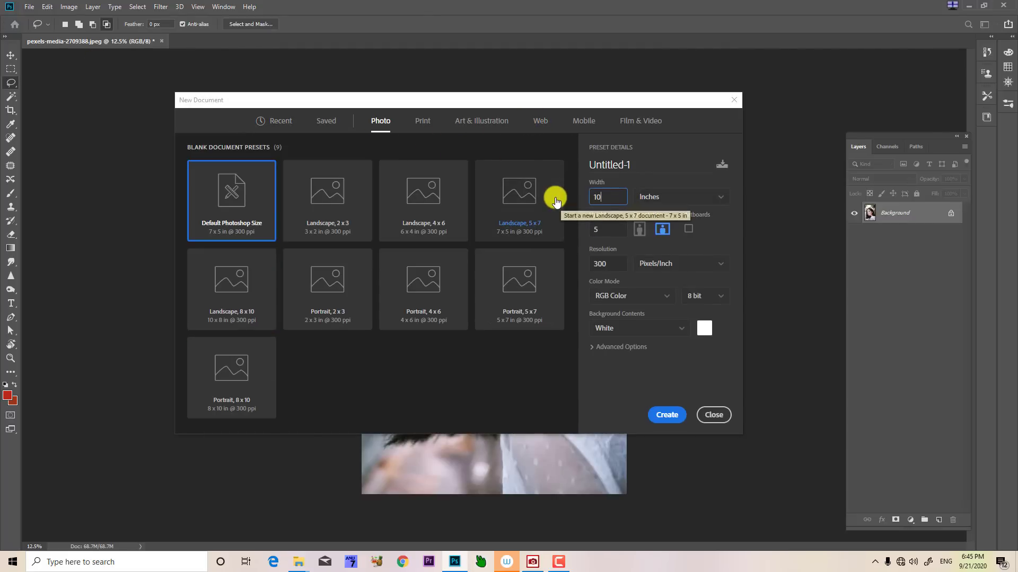
key(Tab)
key(Tab)
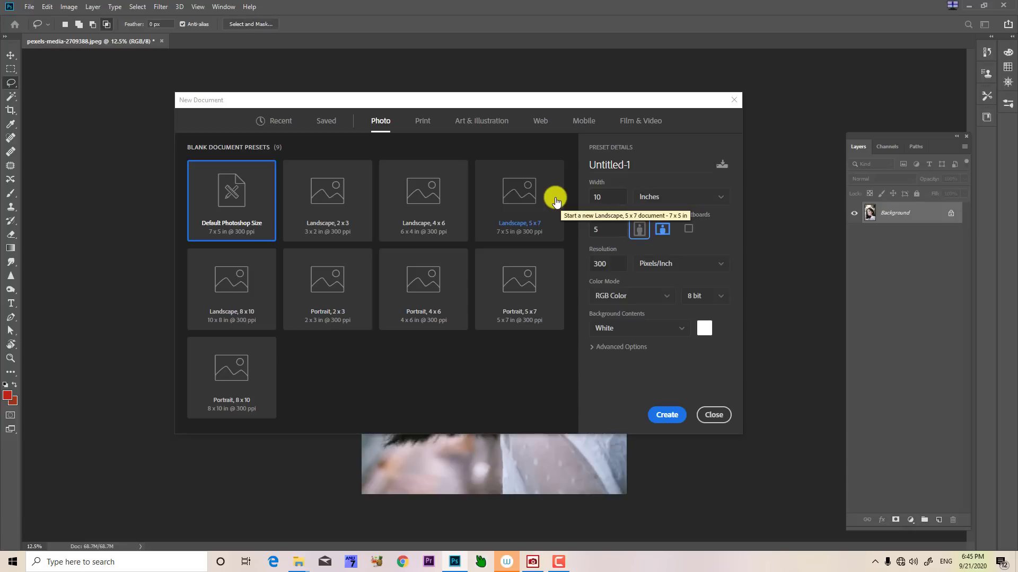
click(608, 229)
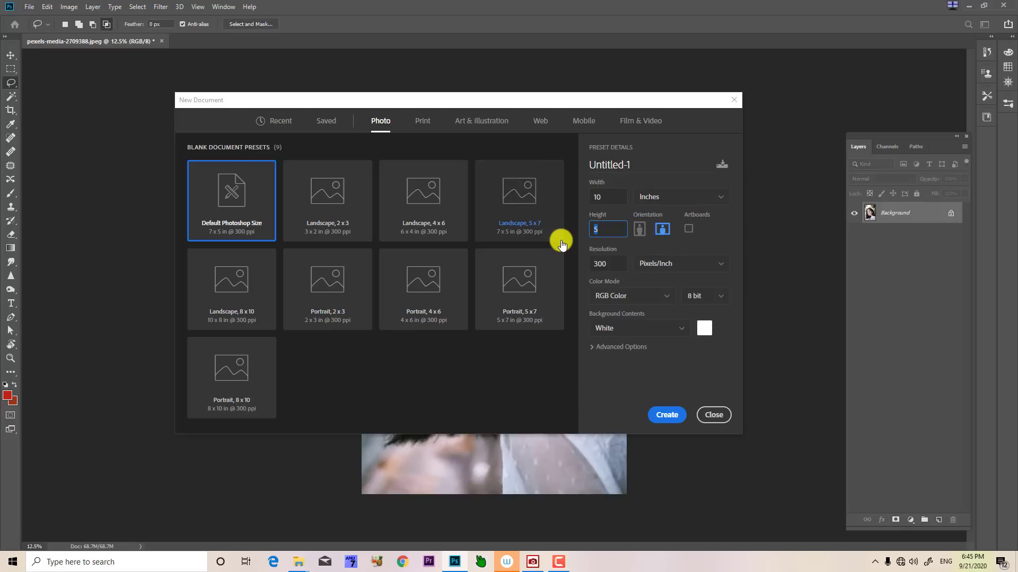
text(10)
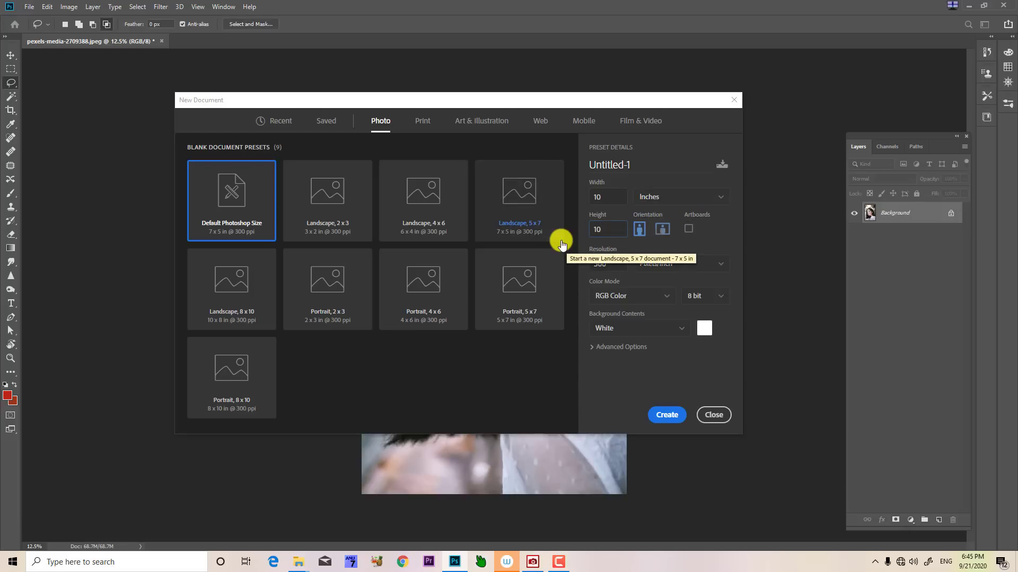
key(Tab)
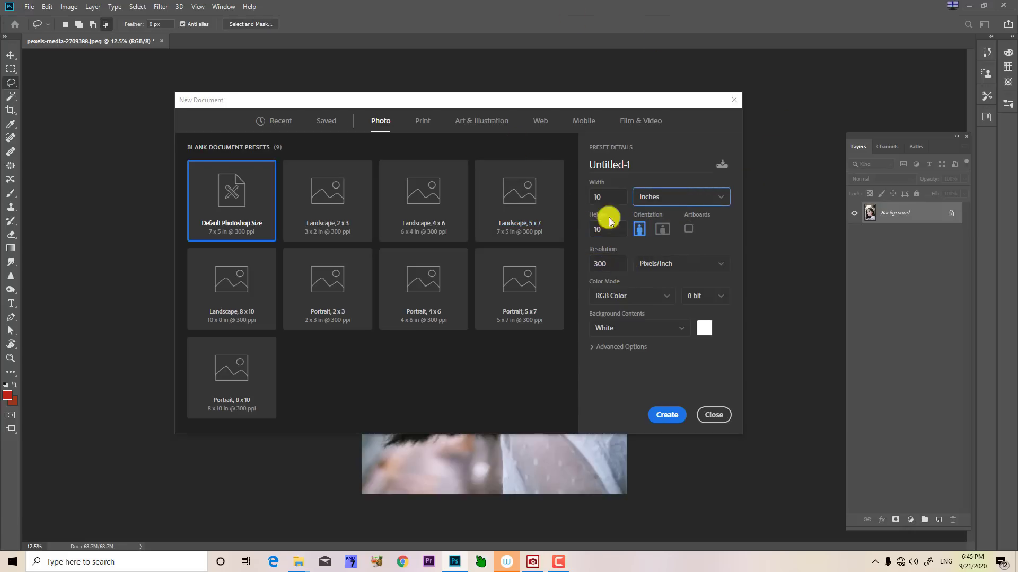
- Name the new document "m tool" and create it
drag(647, 164, 581, 181)
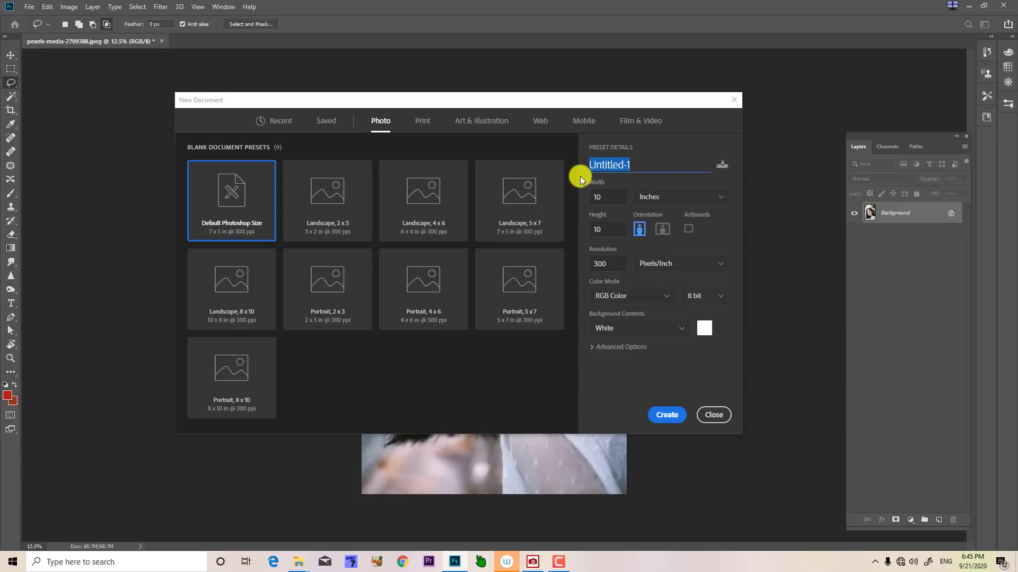
text(m tool)
key(Return)
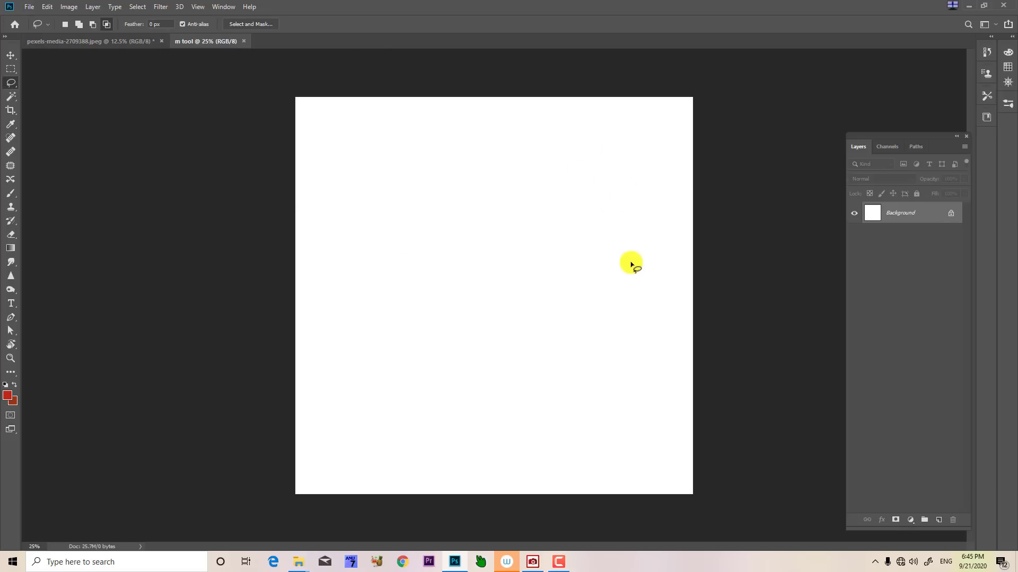
- Select a near-square area in the canvas's upper-left part with the Rectangular Marquee tool, fill it with the brownish-red background color and deselect
click(12, 75)
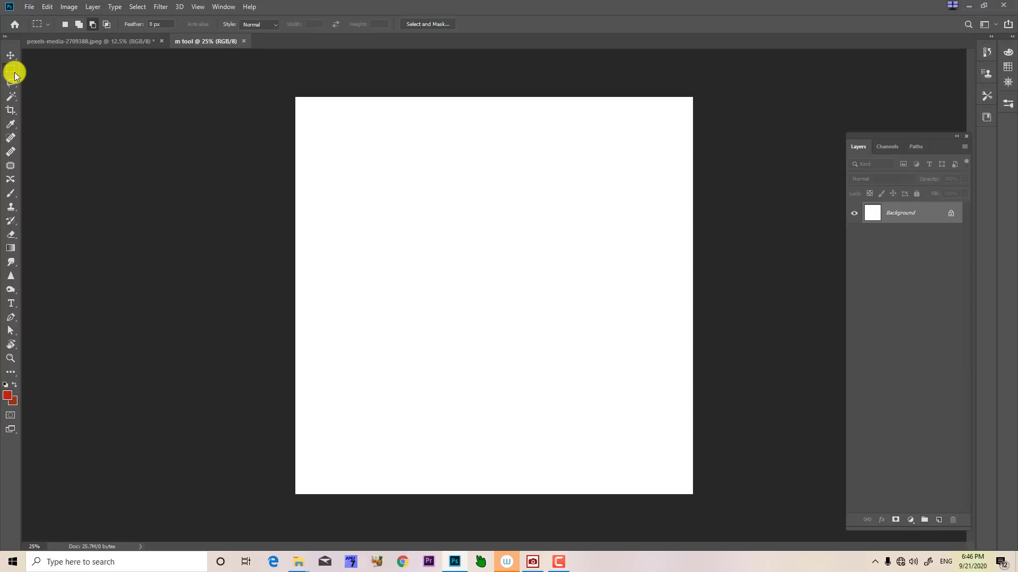
right_click(15, 72)
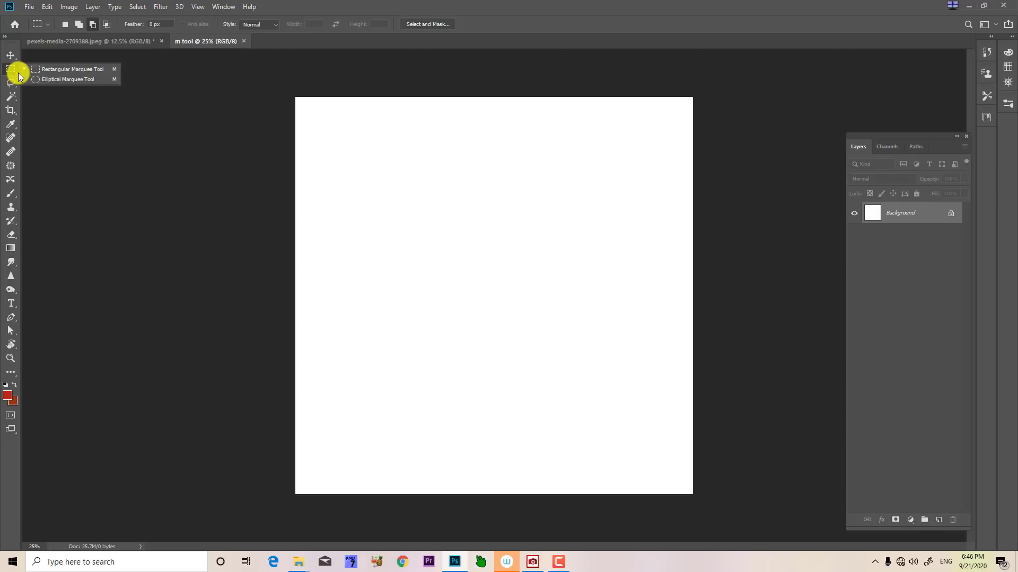
click(62, 71)
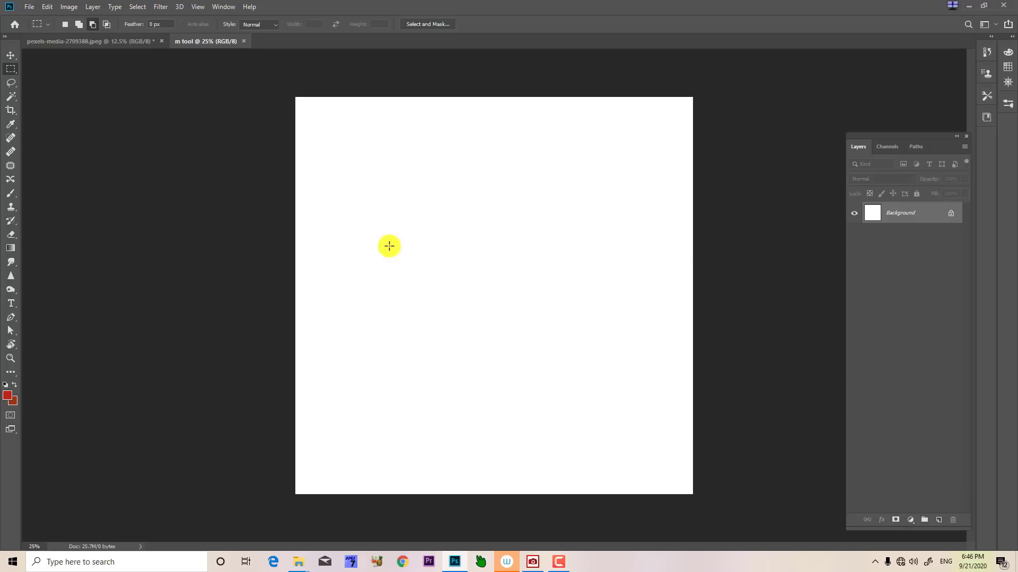
drag(325, 145, 504, 318)
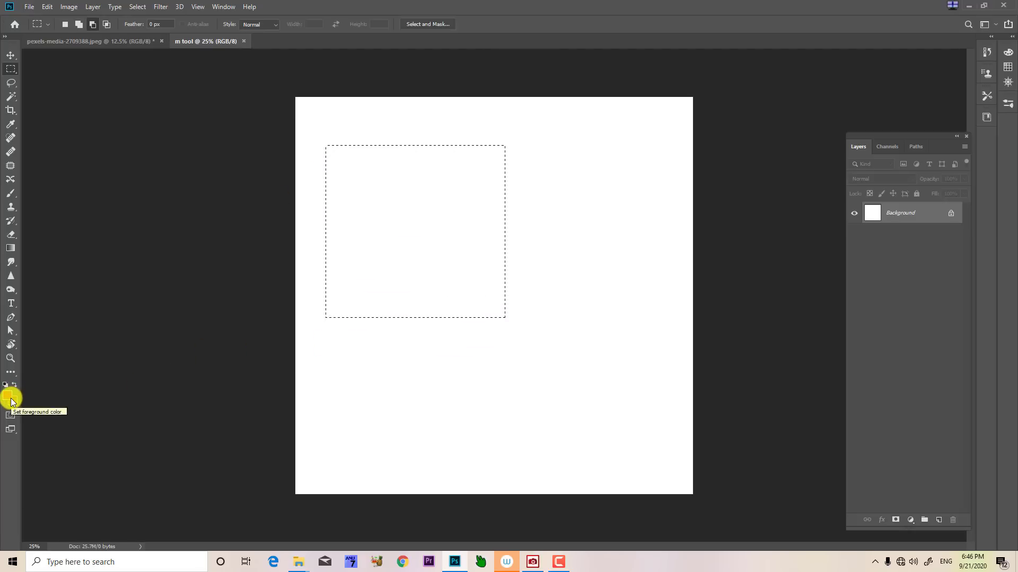
key(alt+BackSpace)
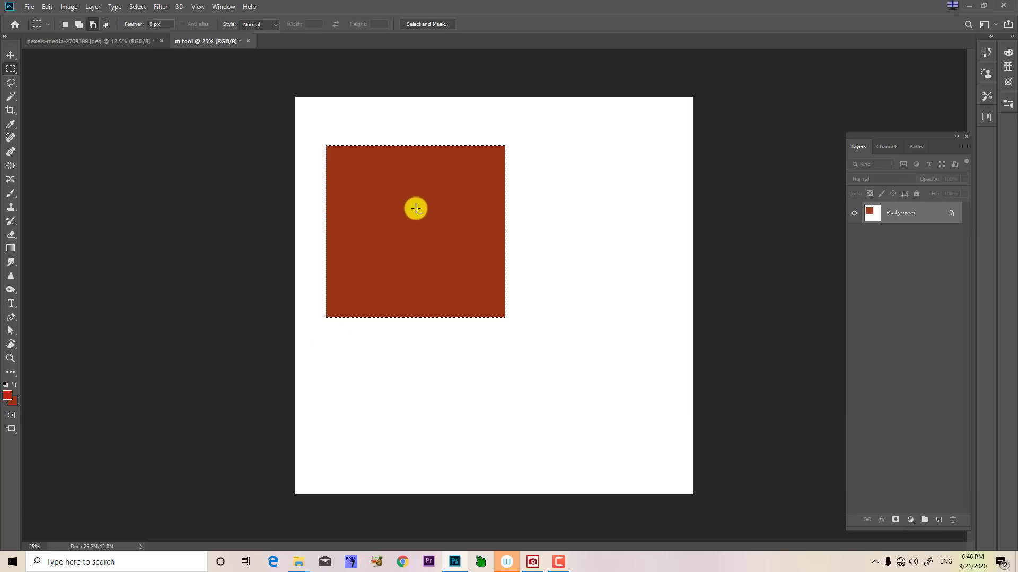
click(410, 218)
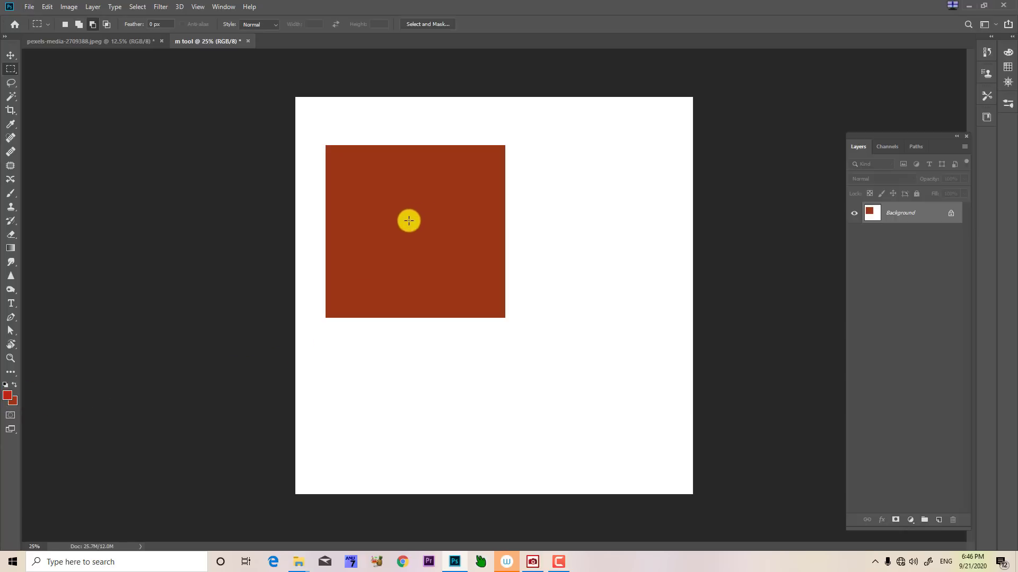
- Marquee a second rectangle overlapping the first one's lower-right corner, fill it with the same brownish-red background color and deselect
drag(459, 265, 639, 460)
right_click(639, 455)
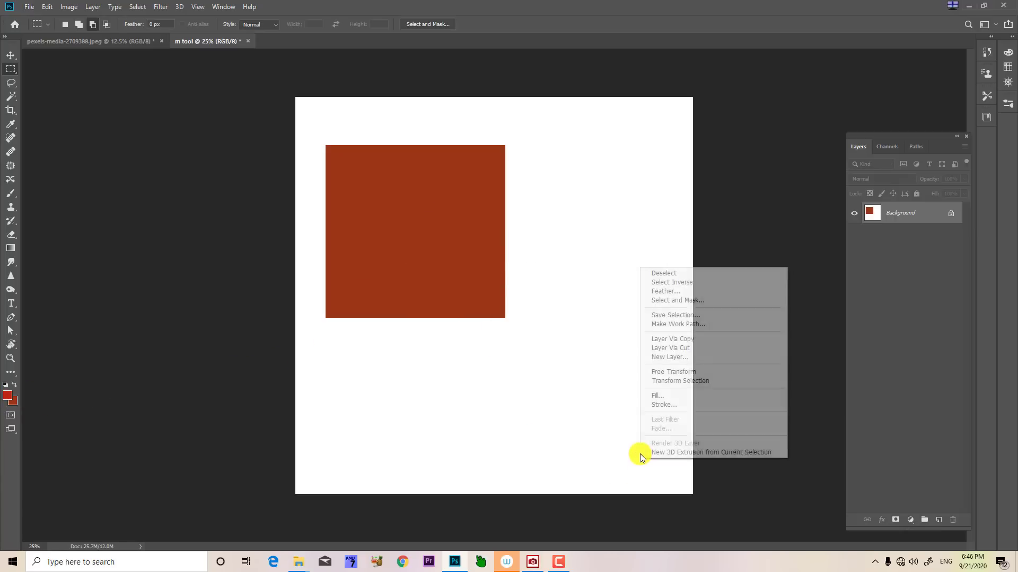
click(531, 343)
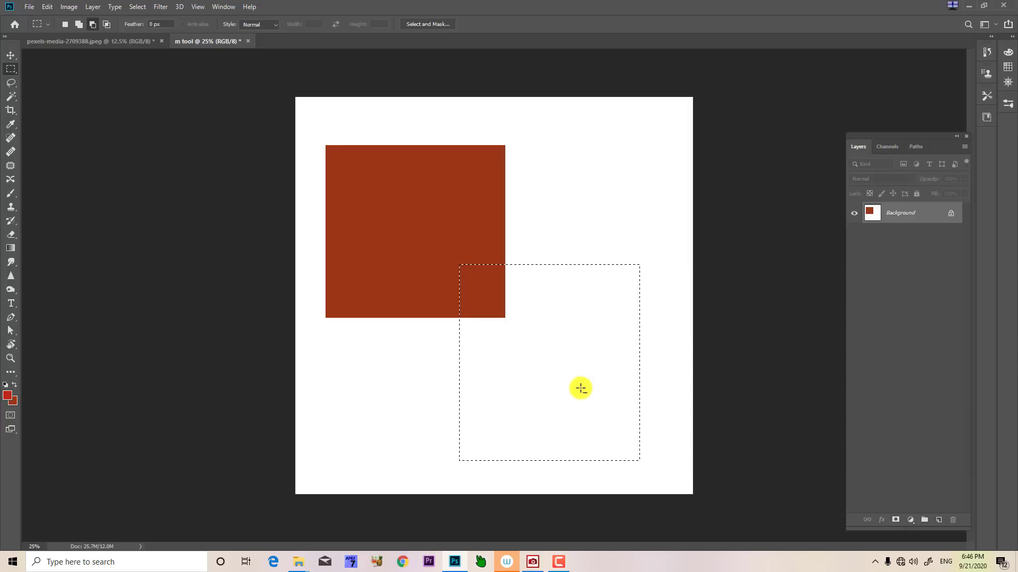
key(alt+BackSpace)
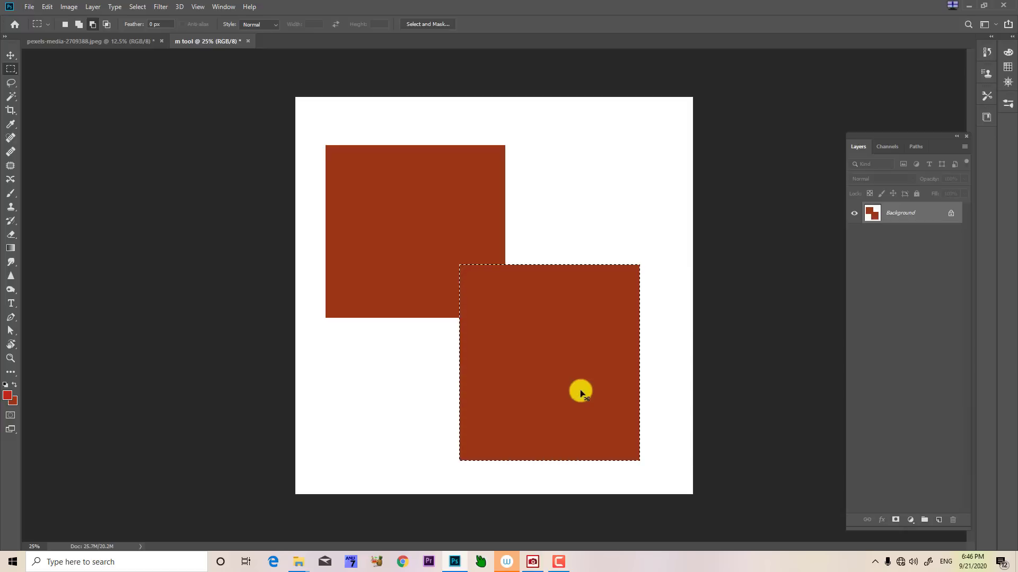
key(ctrl+d)
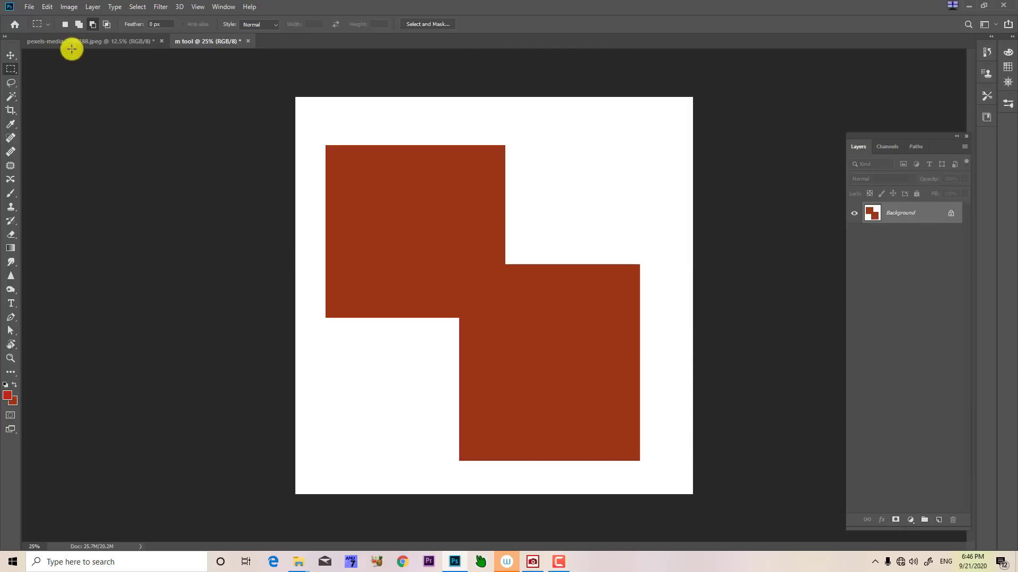
- In new selection mode, marquee a smaller rectangle below the first square and fill it with black using the swapped default colors
click(65, 25)
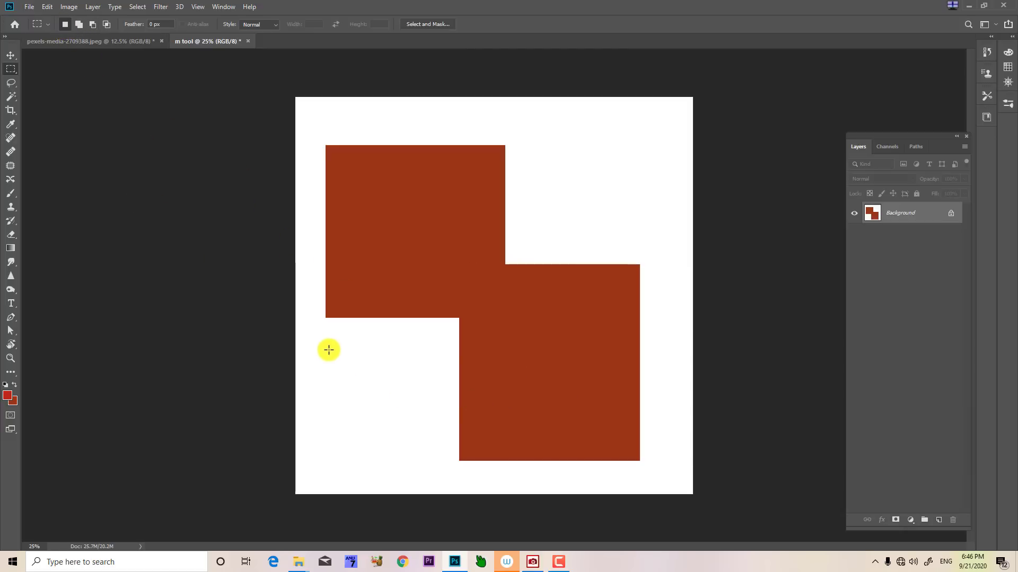
drag(328, 347, 426, 454)
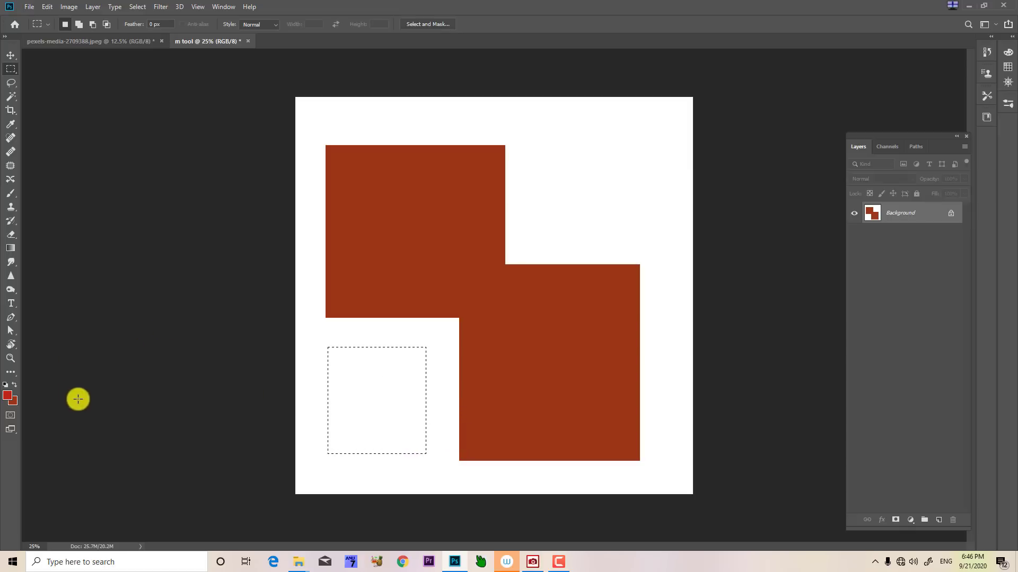
key(d)
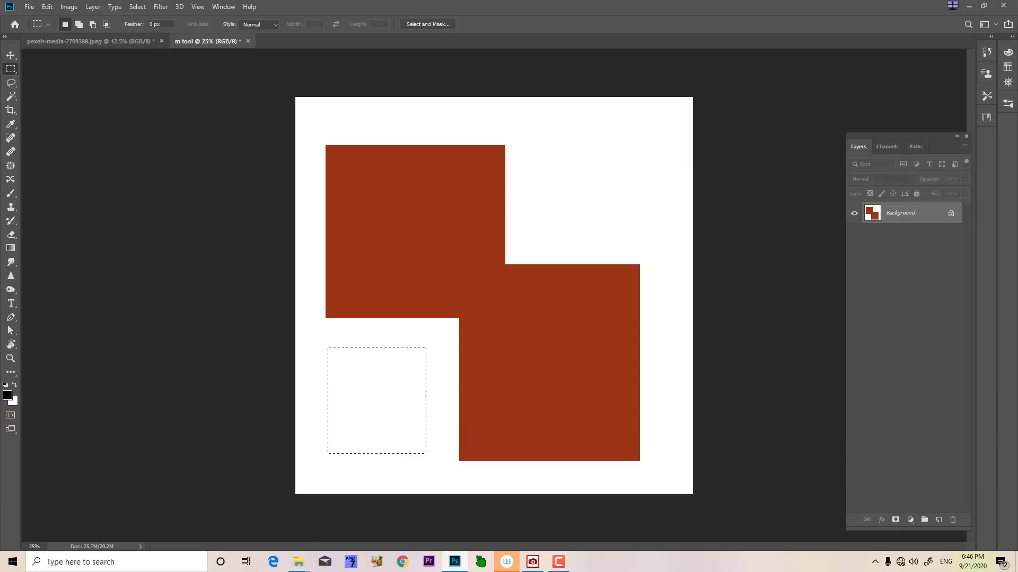
key(x)
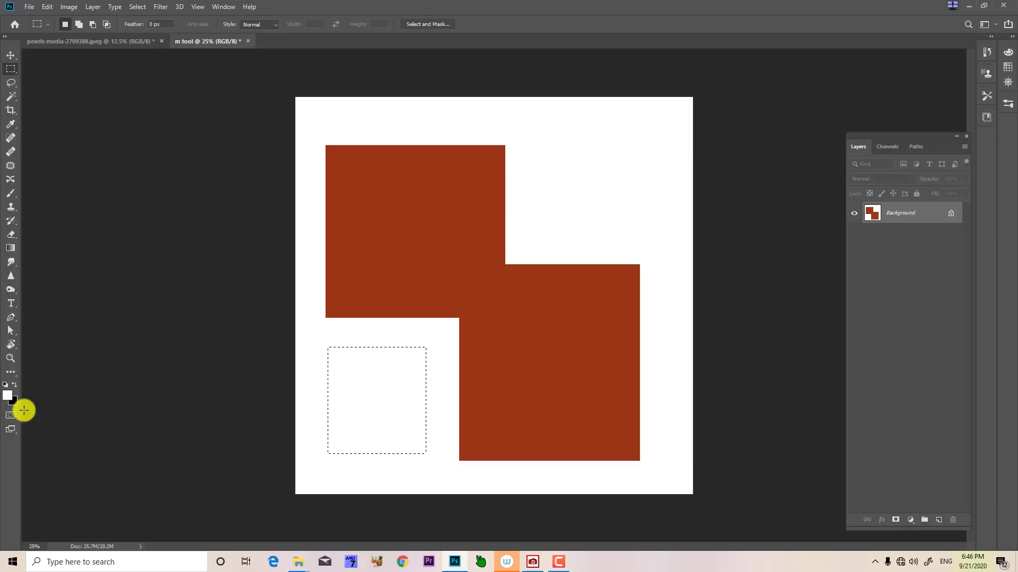
key(ctrl+BackSpace)
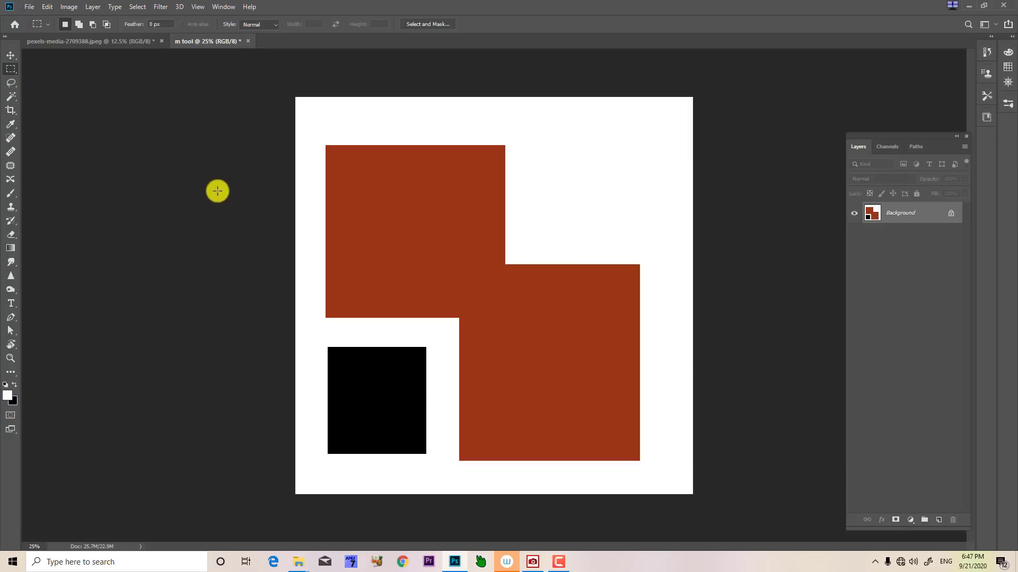
- Try to move the black rectangle to the blank upper-right area with the Move tool, keeping the Background layer unconverted
click(11, 55)
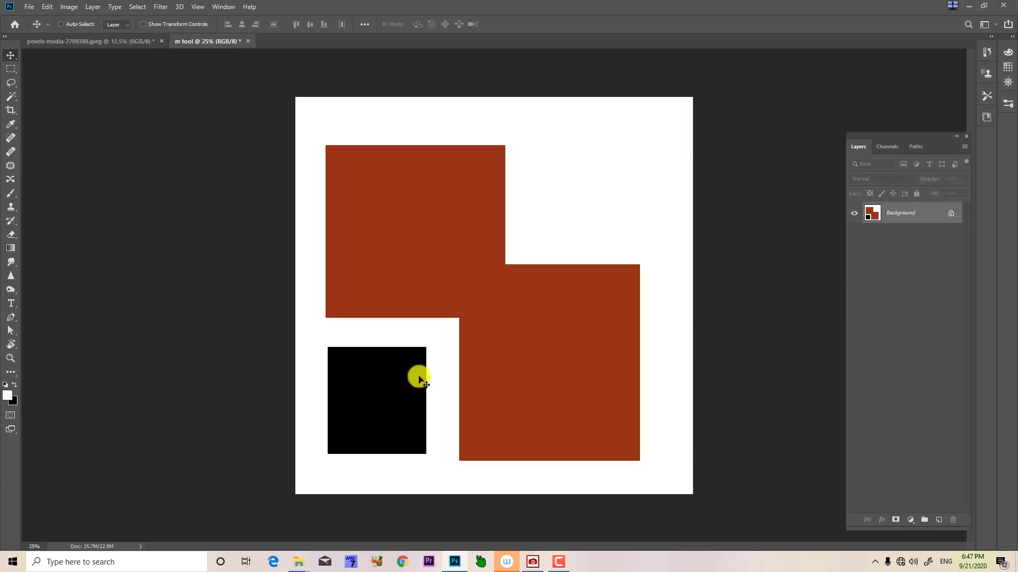
drag(384, 392, 594, 202)
click(574, 235)
click(587, 233)
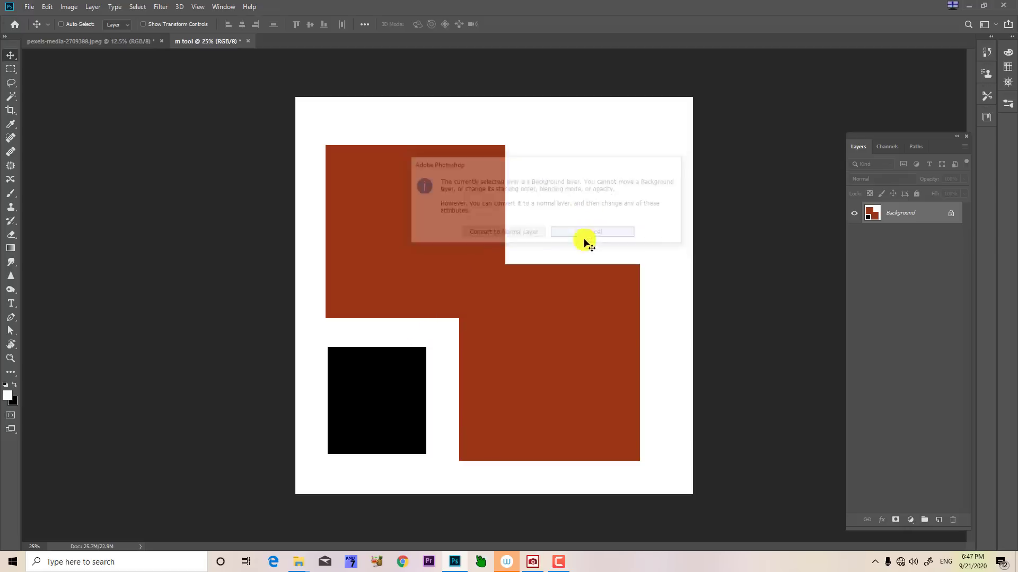
- Try again to move the black rectangle without converting the Background layer, and undo all the rectangle fills to blank the canvas
drag(373, 370, 366, 374)
click(583, 237)
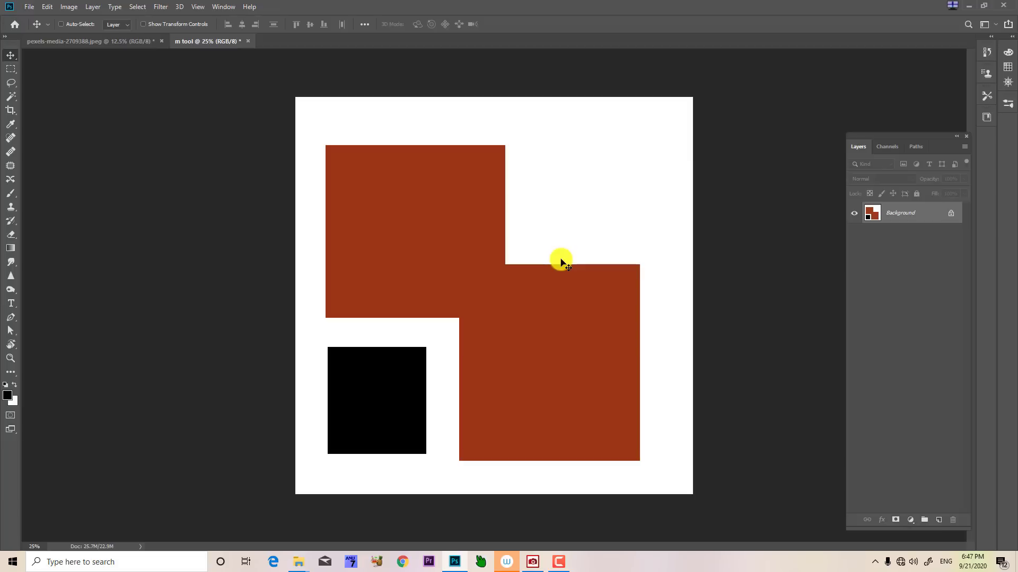
key(ctrl+z)
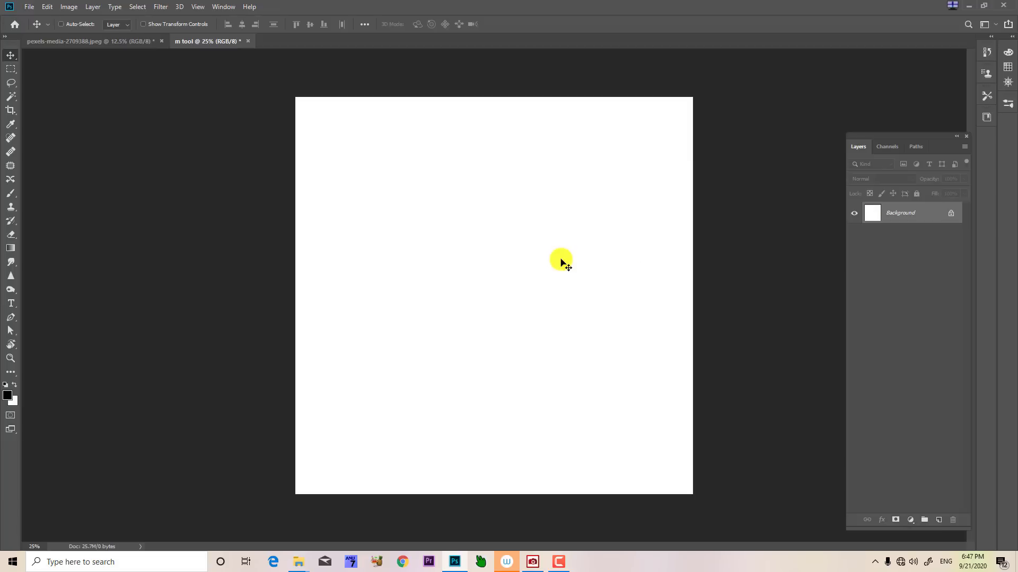
- Add a new layer and marquee a wide rectangle in the canvas's upper-left part with the Rectangular Marquee tool
click(937, 521)
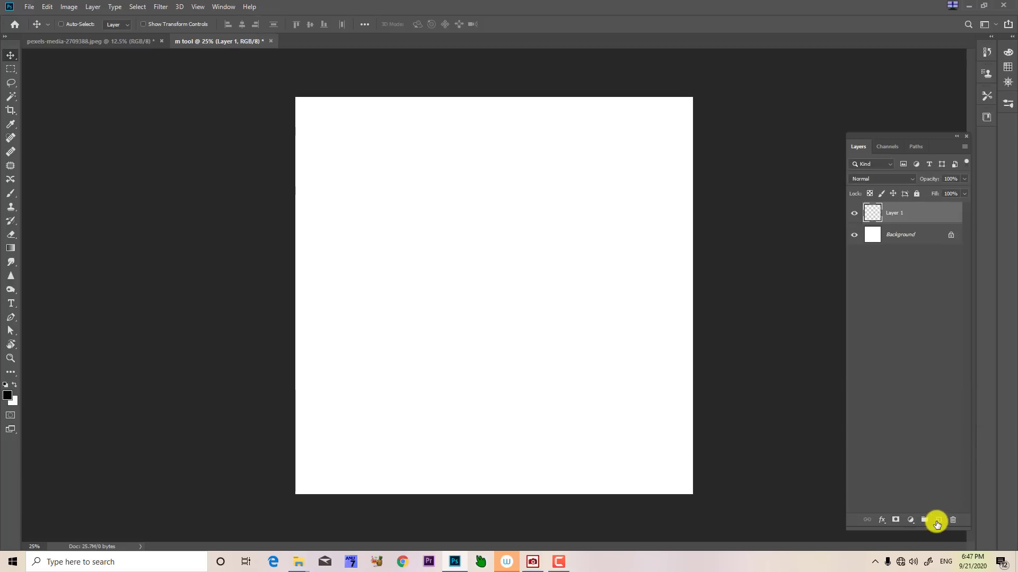
click(10, 70)
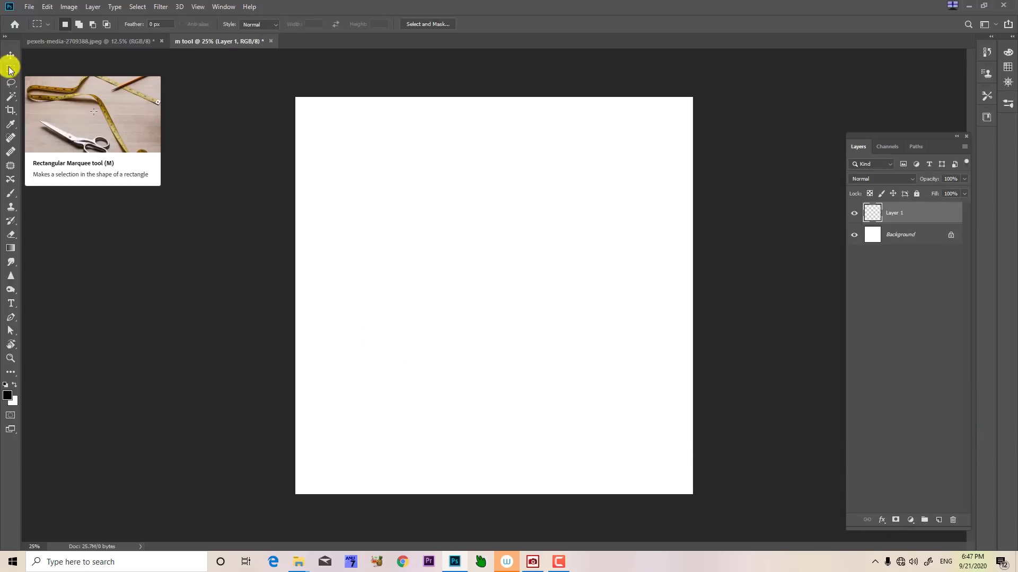
drag(316, 137, 477, 255)
- Choose magenta (#ff00d8) as the foreground color, swap it to the background and try to fill the selection with it
click(9, 397)
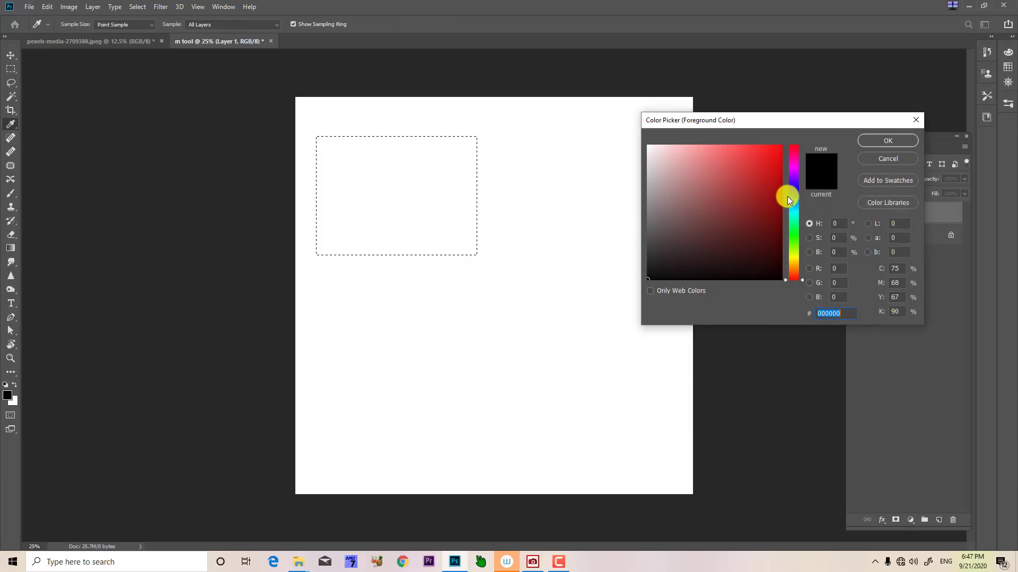
drag(792, 191, 782, 145)
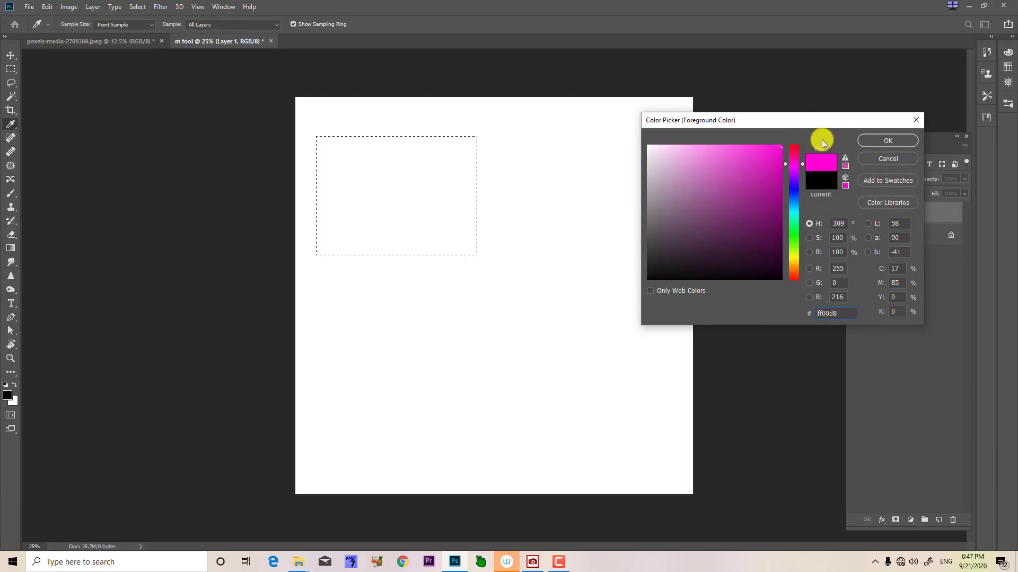
click(881, 141)
key(x)
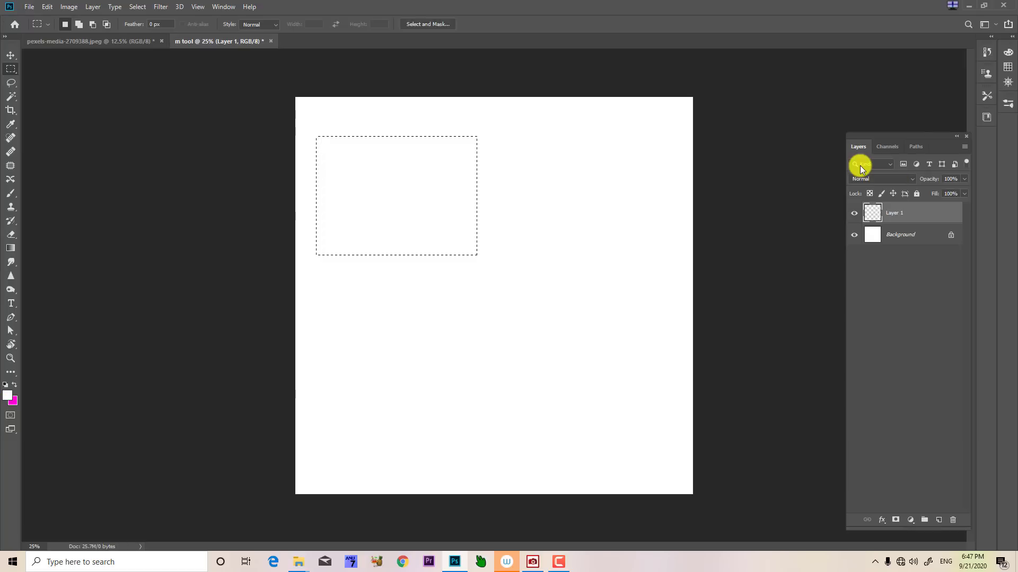
key(ctrl+BackSpace)
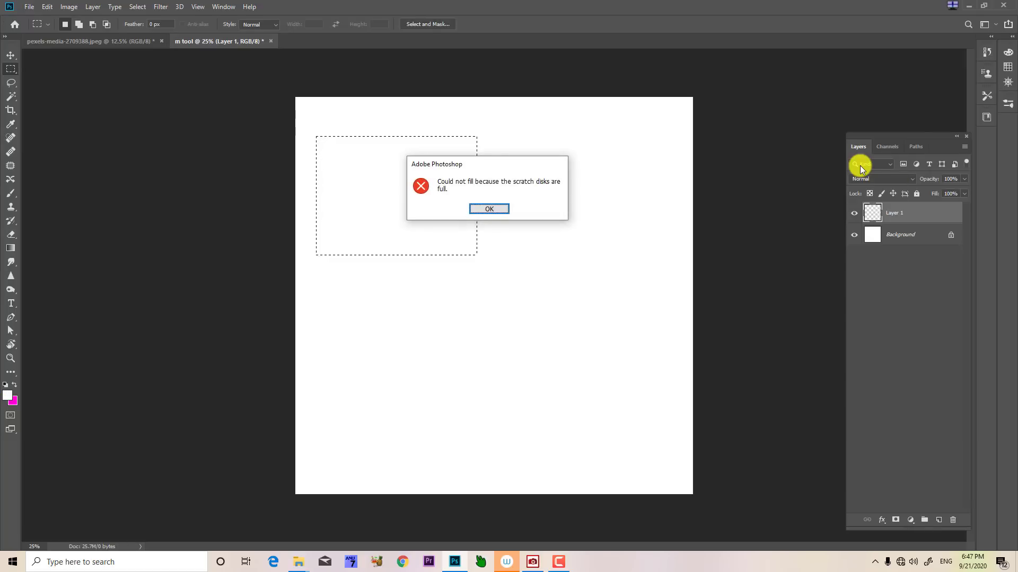
click(488, 210)
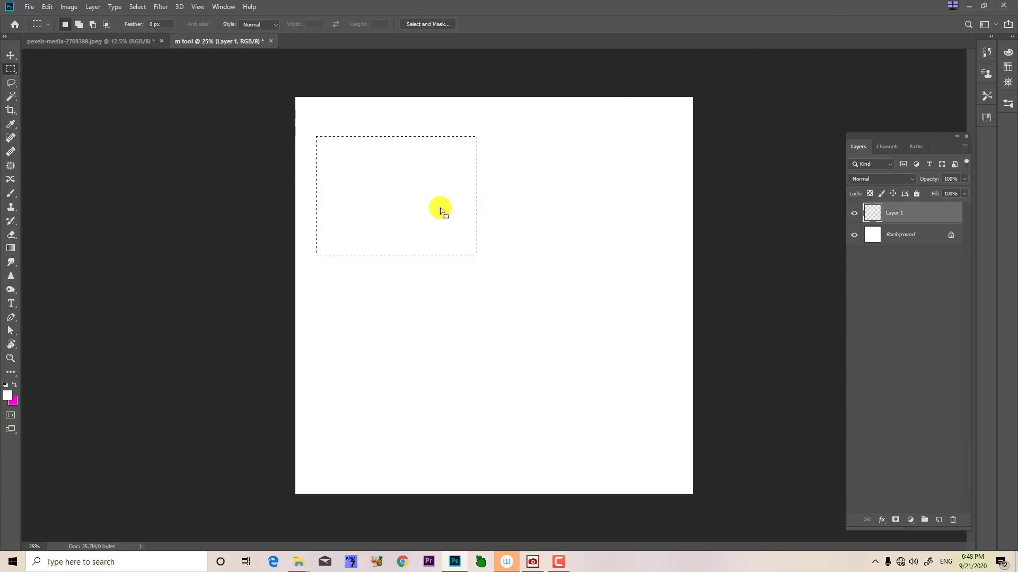
- Close the portrait pexels-media-2709388.jpeg without saving, and fill the rectangular selection on Layer 1 with the magenta background color
click(145, 44)
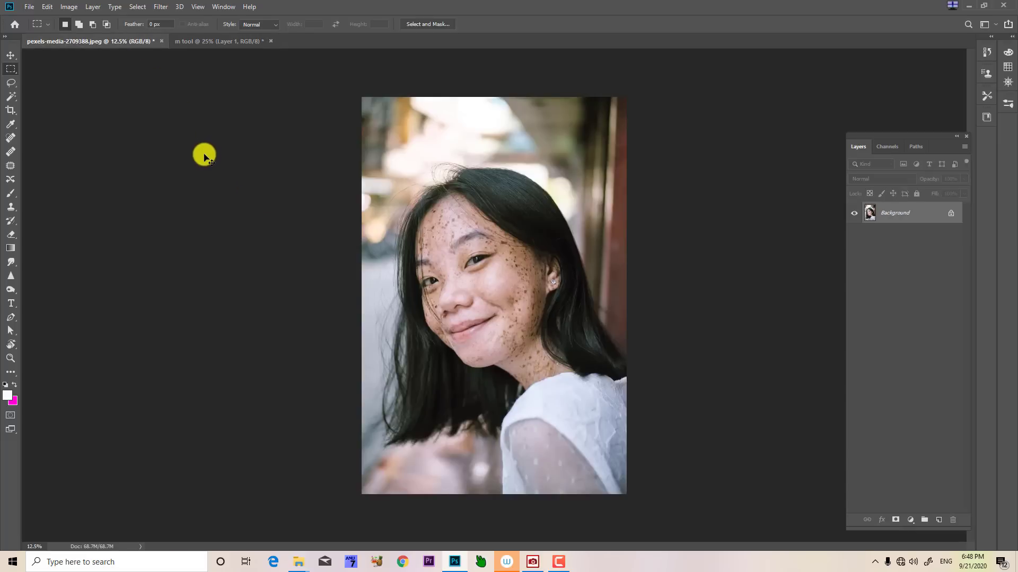
key(ctrl+w)
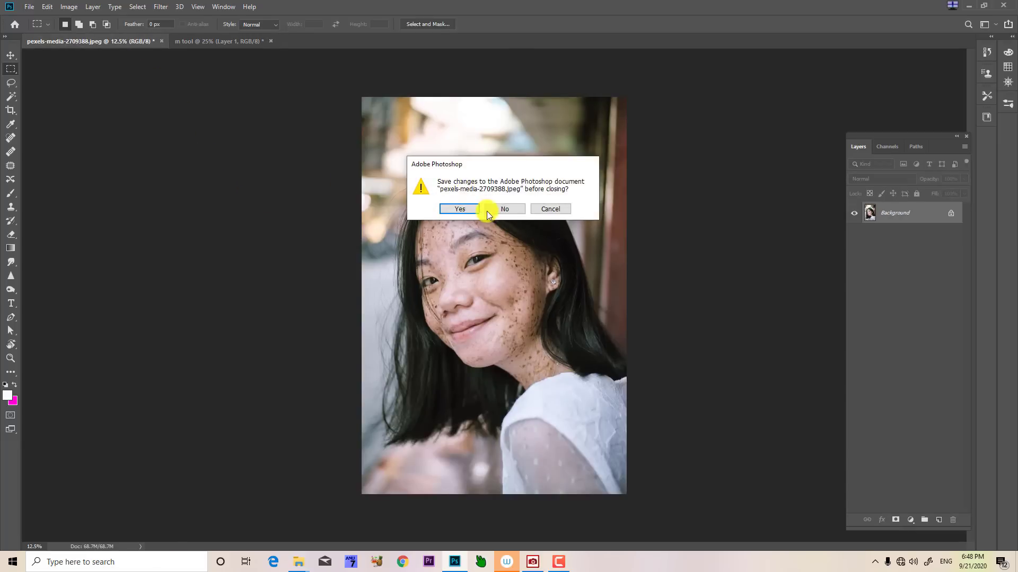
click(513, 214)
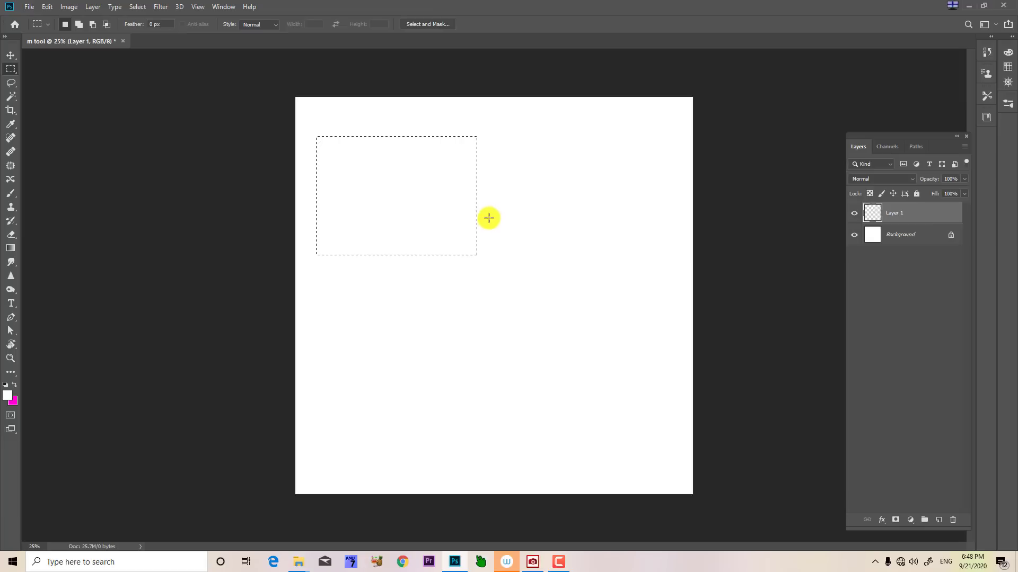
key(ctrl+BackSpace)
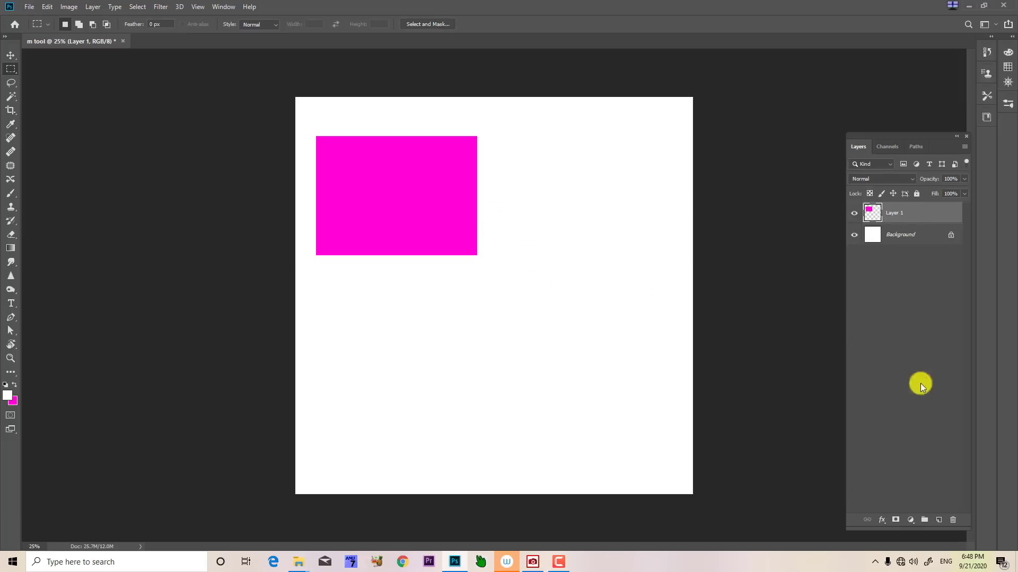
- On another new layer, marquee a rectangle below the magenta one near the canvas's lower center, fill it with dark blue (#09418e) and deselect
click(939, 520)
drag(427, 288, 543, 424)
click(7, 395)
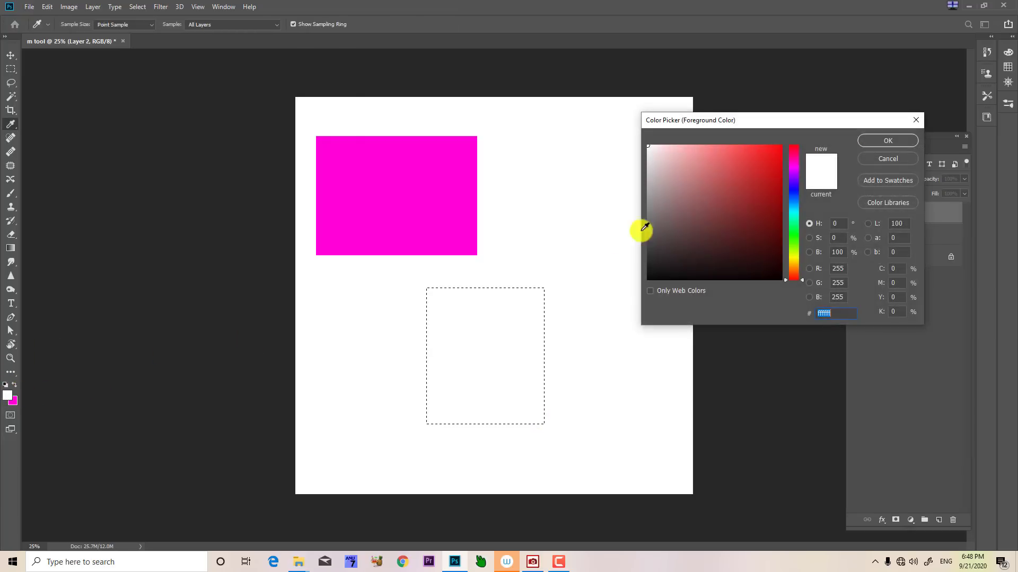
click(790, 200)
click(771, 205)
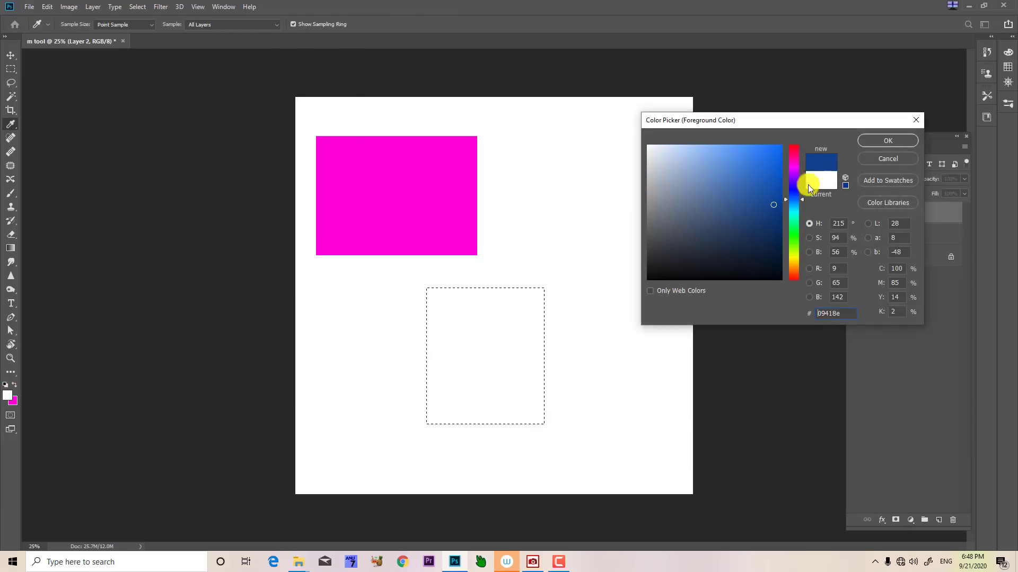
click(872, 139)
key(x)
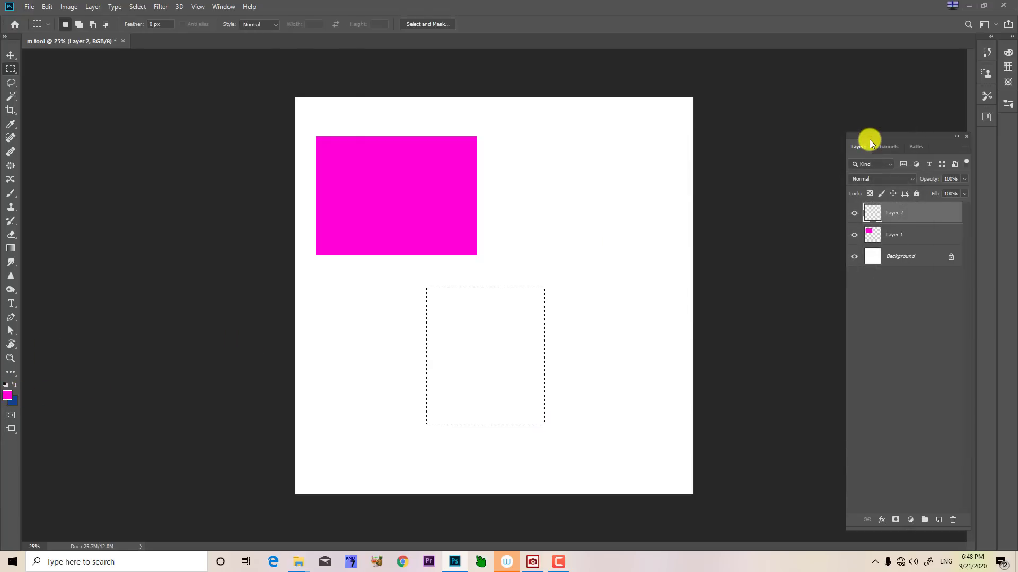
key(ctrl+BackSpace)
key(ctrl+d)
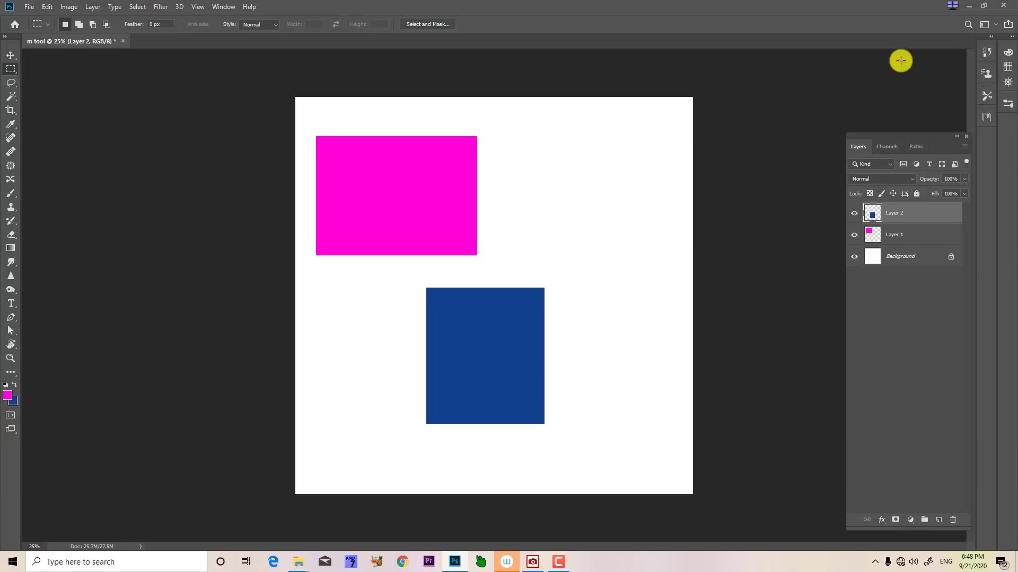
- On a third new layer, select a tall ellipse in the canvas's upper-right part with the Elliptical Marquee tool
right_click(11, 74)
click(42, 80)
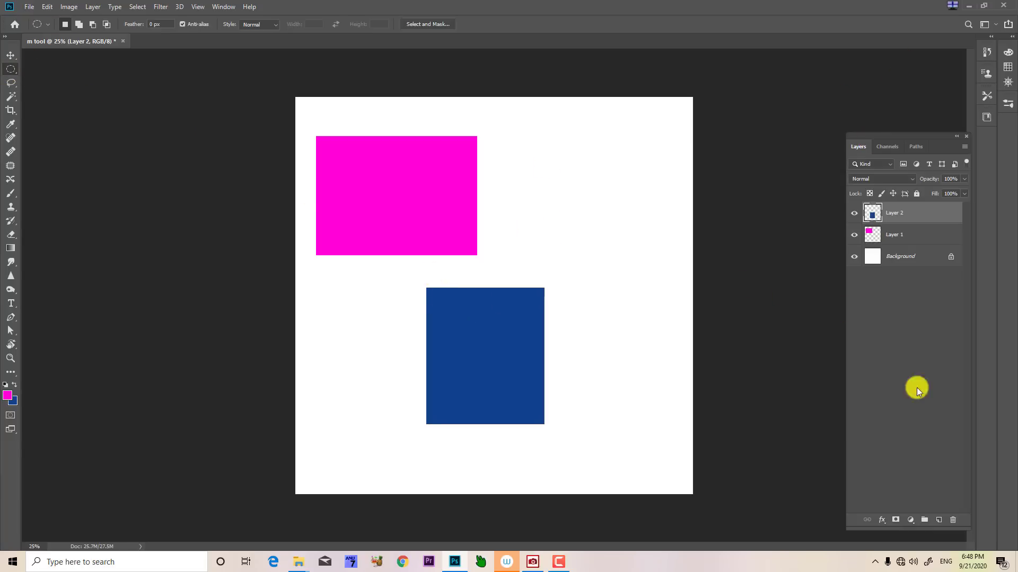
click(937, 525)
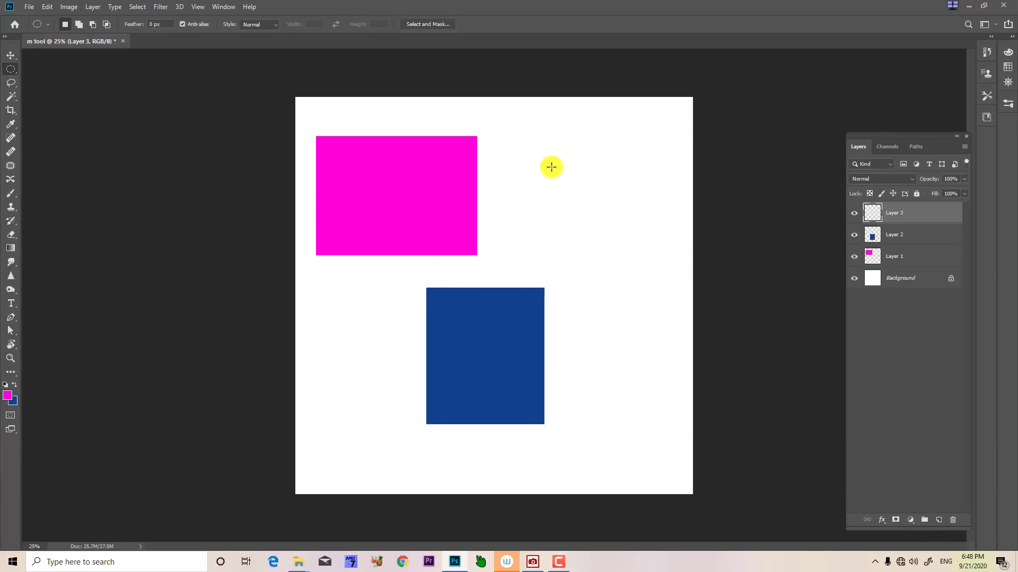
drag(527, 139, 666, 291)
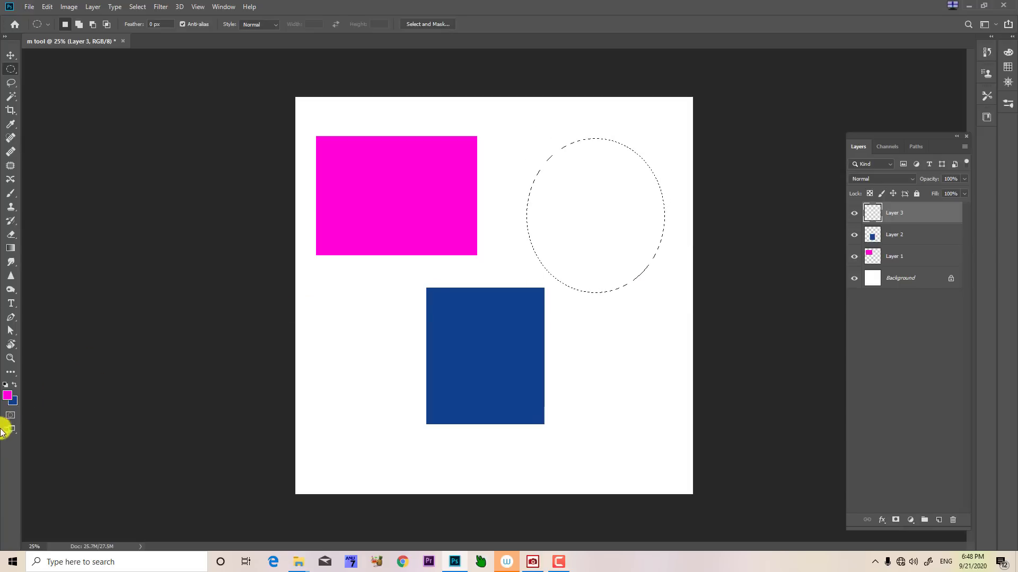
- Choose a bright green, swap it to the background color, fill the elliptical selection with it and deselect
click(7, 395)
click(798, 234)
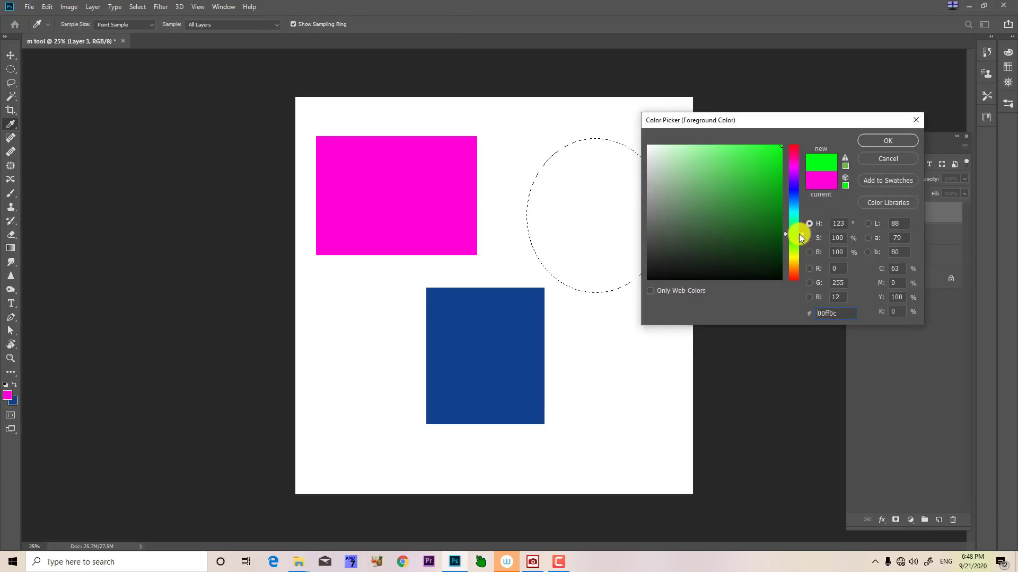
mouse_move(712, 210)
mouse_down()
mouse_move(759, 168)
mouse_move(805, 158)
mouse_up()
click(866, 143)
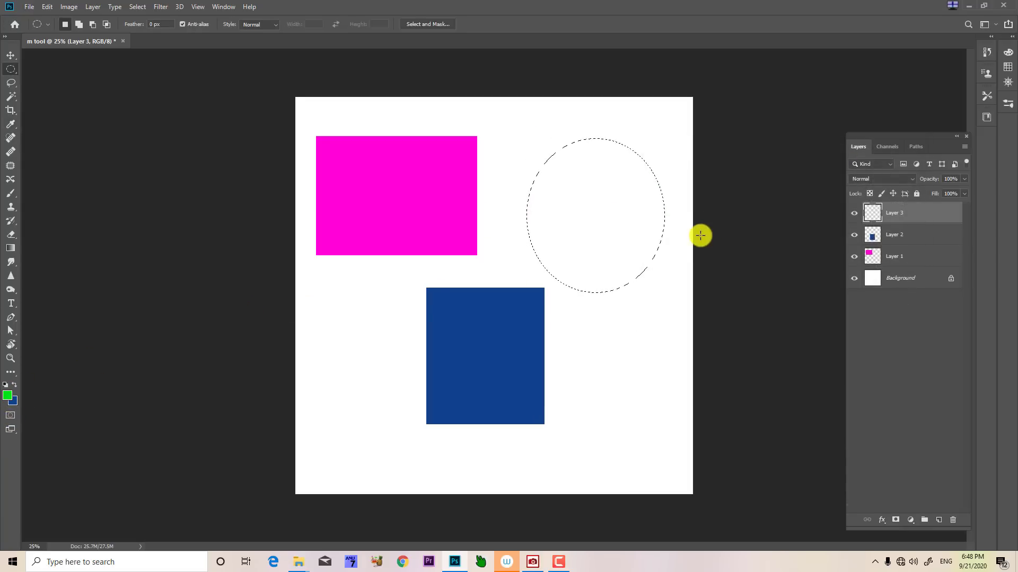
key(x)
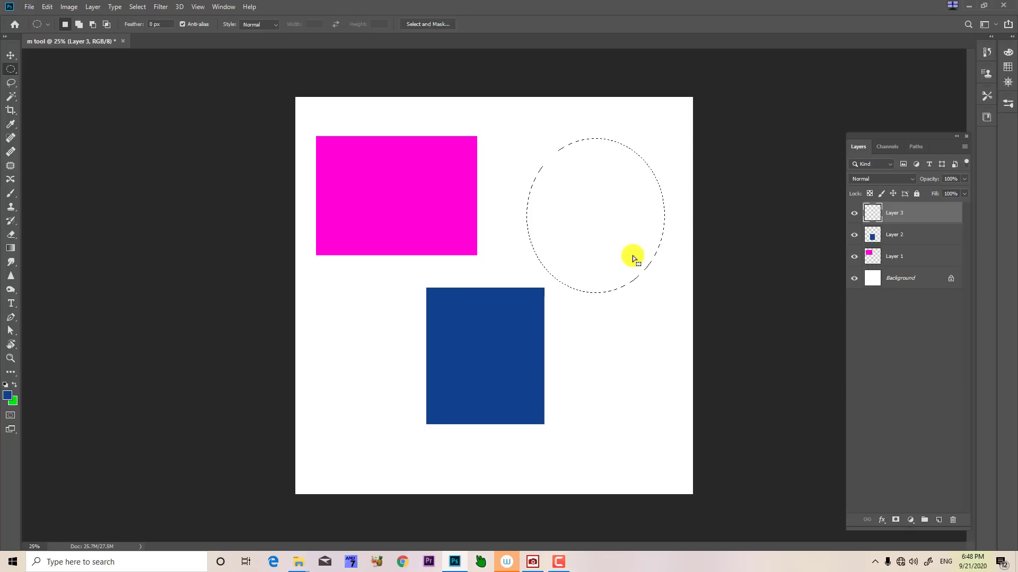
key(ctrl+BackSpace)
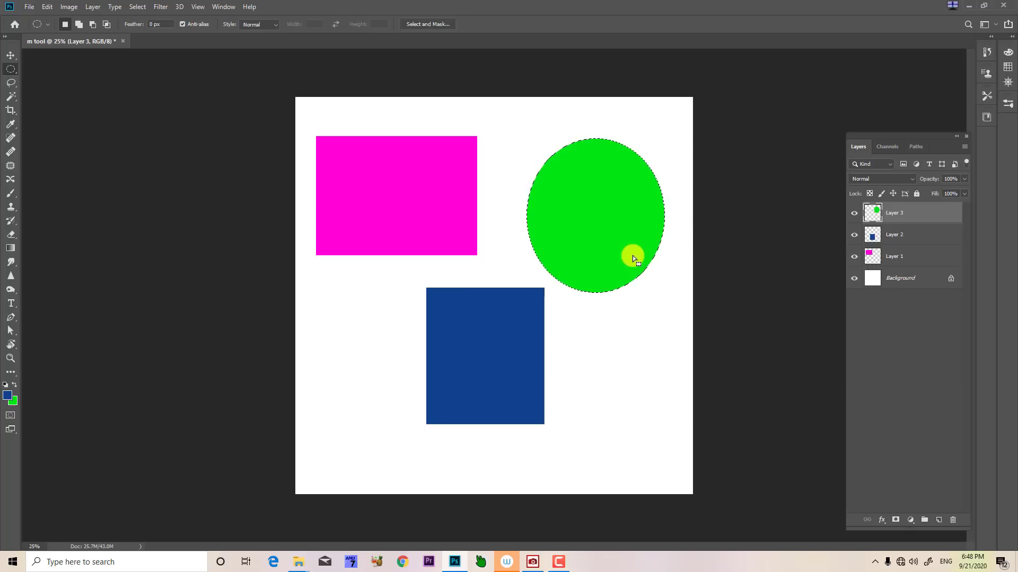
key(ctrl+d)
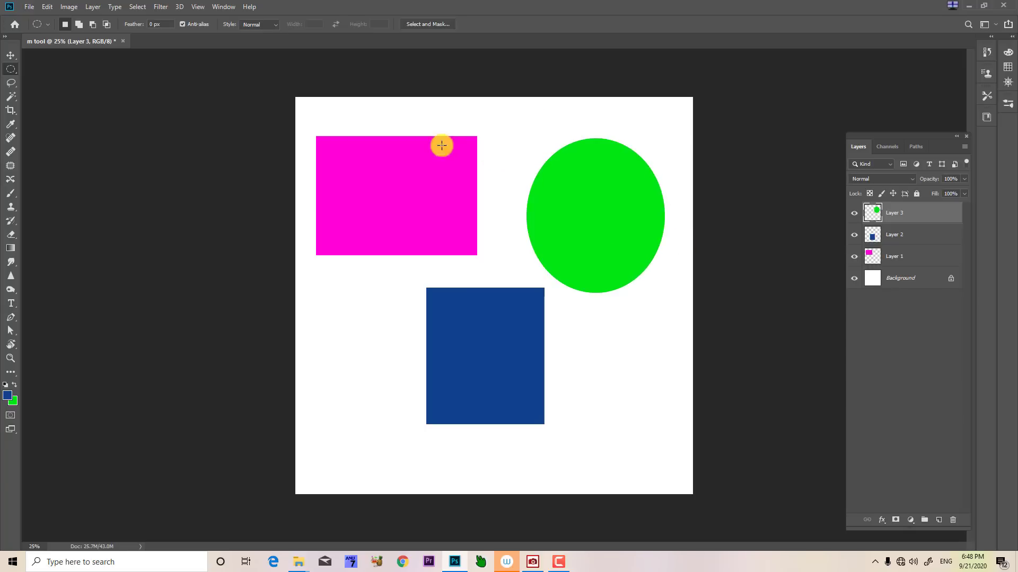
- Enable Auto-Select for the Move tool and move the magenta rectangle to the canvas's lower-right corner
click(10, 55)
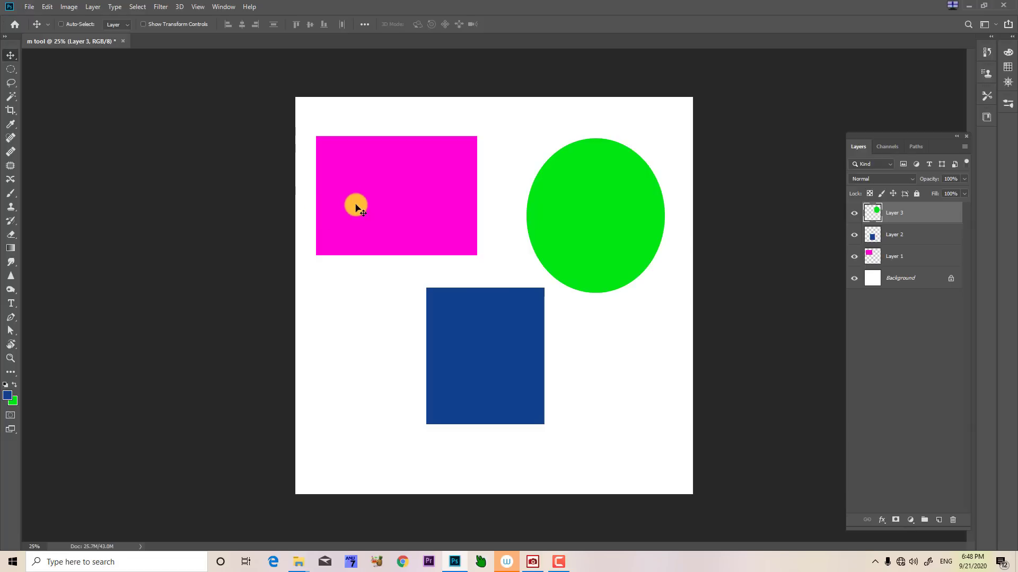
click(66, 24)
click(389, 176)
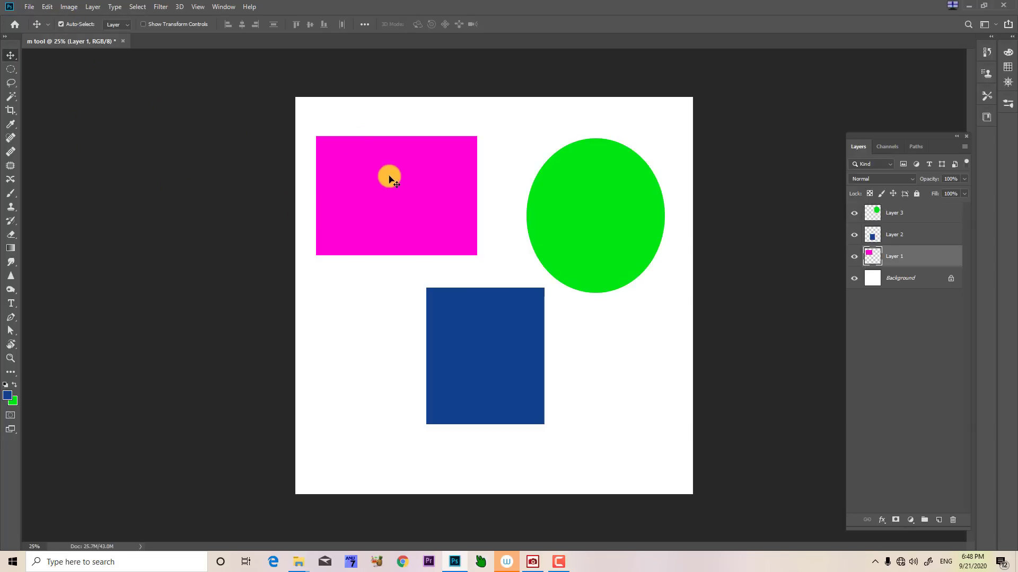
drag(393, 180, 603, 412)
- Move the blue rectangle to the canvas's upper-left corner and the green ellipse partly past the upper-right edge
click(482, 362)
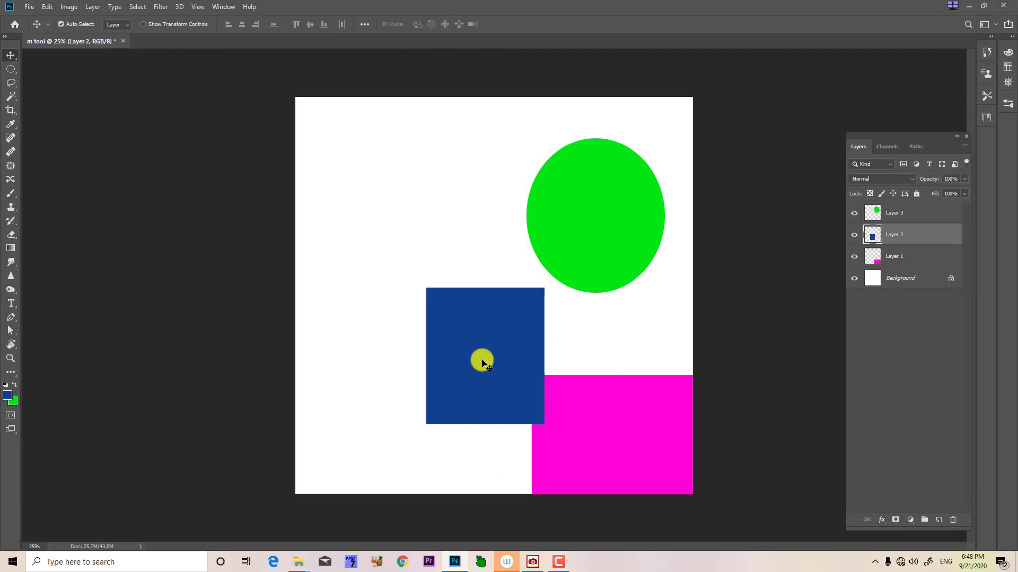
drag(482, 362, 361, 178)
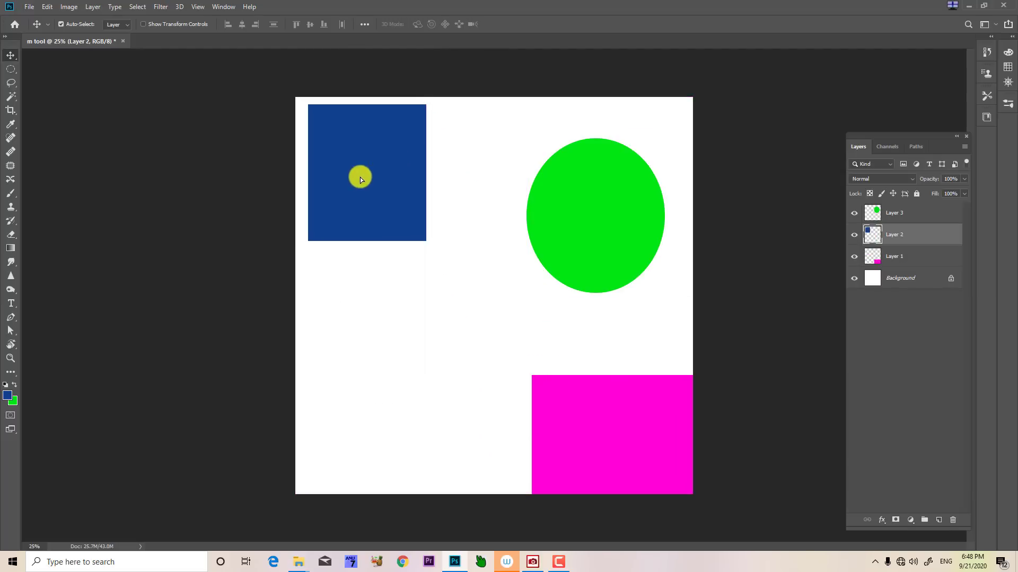
click(568, 197)
drag(580, 195, 633, 151)
- Rearrange the shapes with the magenta rectangle at upper left, the green ellipse at lower left and the blue rectangle at lower right
click(564, 445)
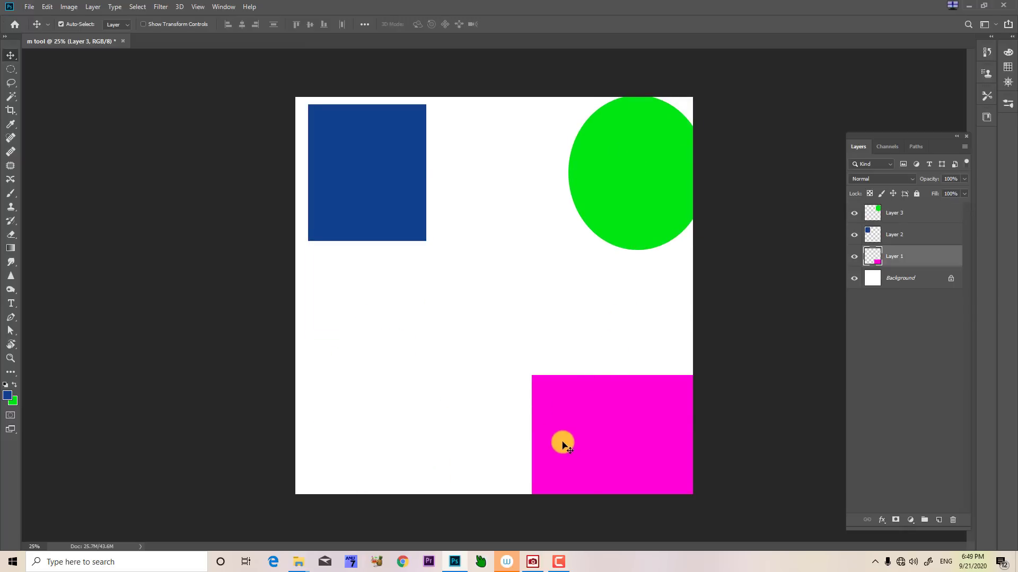
drag(563, 445, 621, 411)
drag(629, 205, 364, 404)
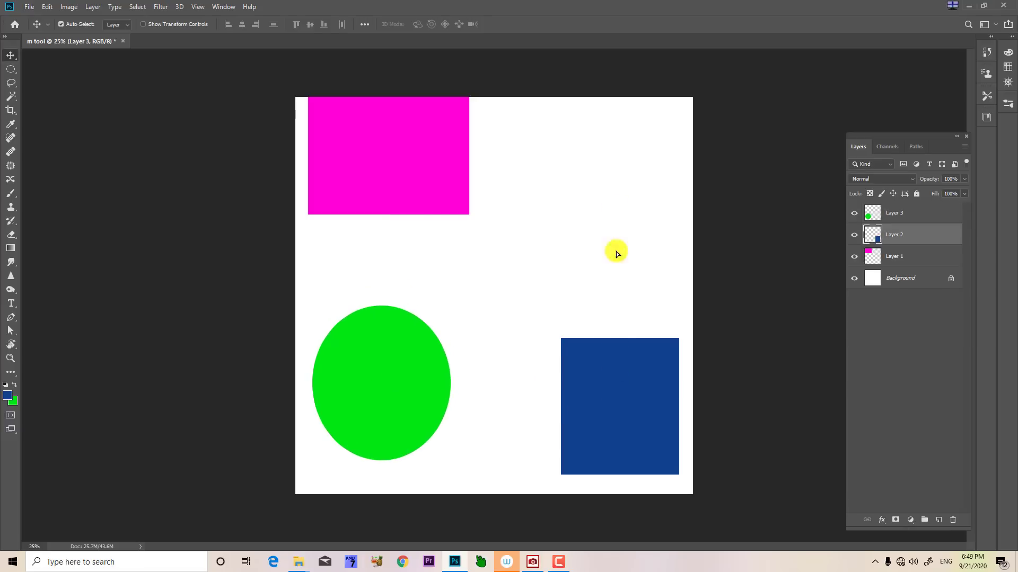
- Rearrange the shapes with the blue rectangle at upper left, the green ellipse at upper right and the magenta rectangle below the ellipse
drag(616, 255, 616, 187)
drag(455, 181, 625, 407)
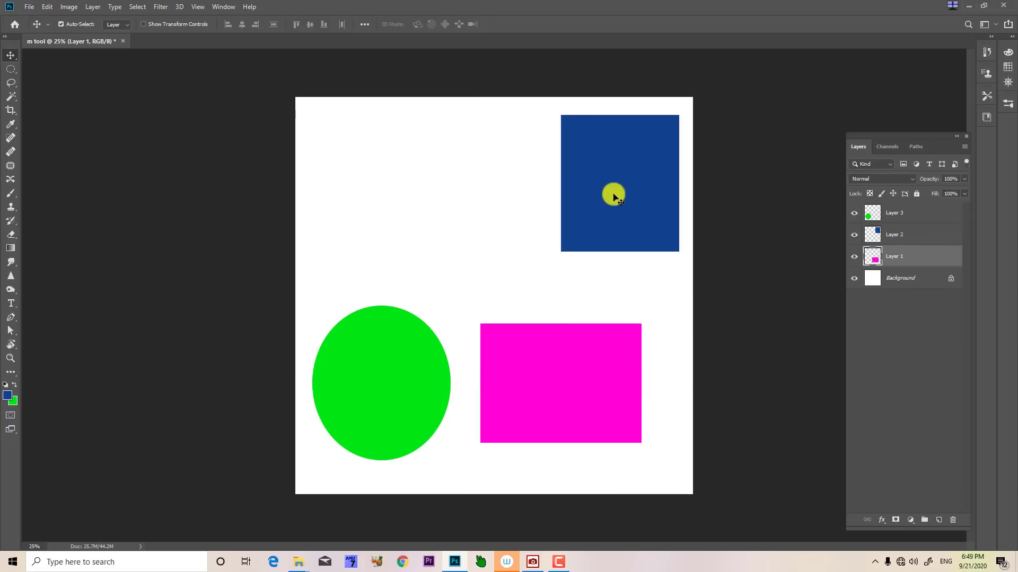
drag(613, 197, 360, 226)
drag(385, 395, 579, 201)
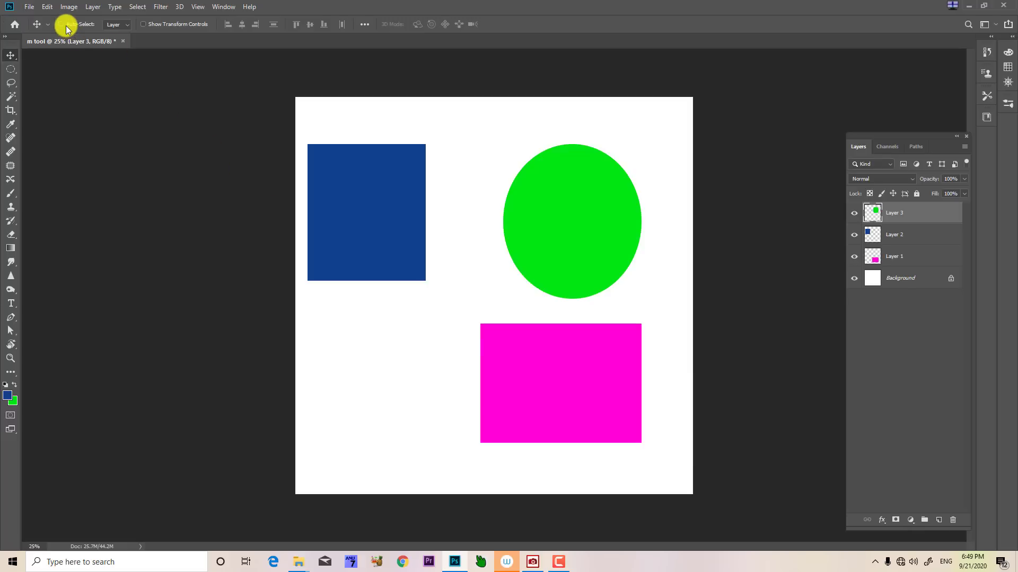
- Pick the layers of the blue rectangle, the green ellipse and the magenta rectangle in turn directly from their shapes on the canvas
right_click(370, 214)
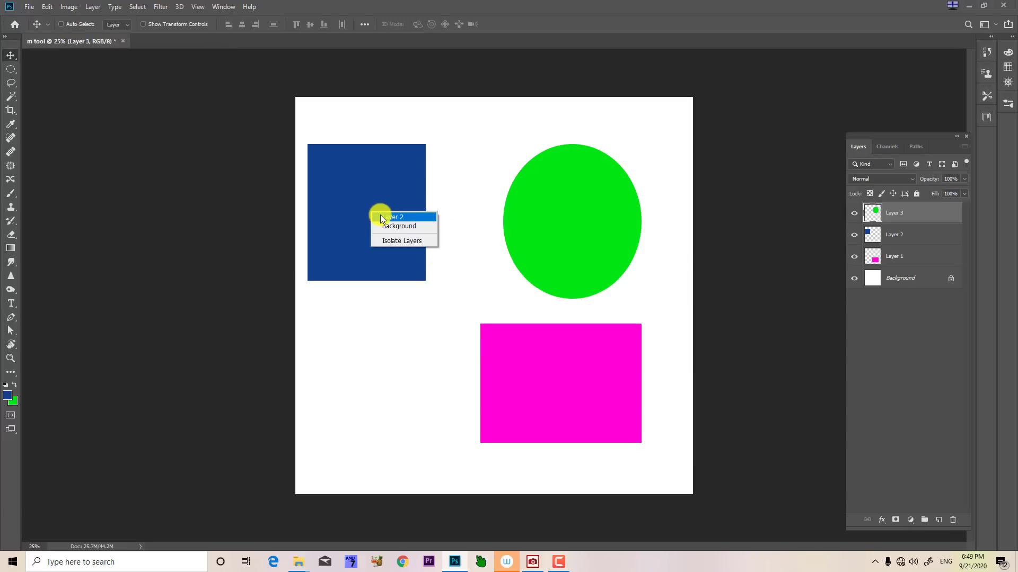
click(381, 216)
right_click(587, 221)
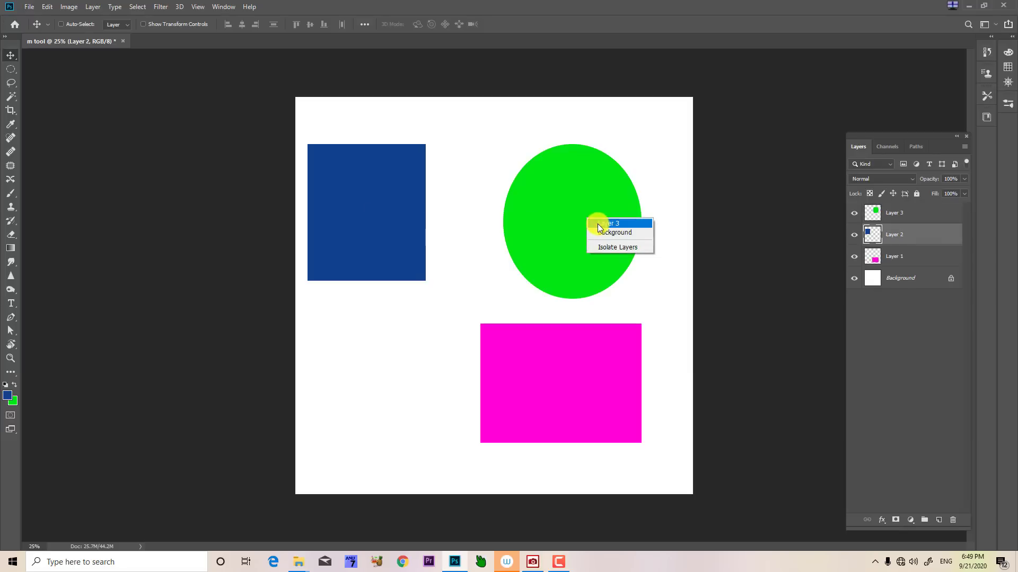
click(599, 227)
right_click(545, 367)
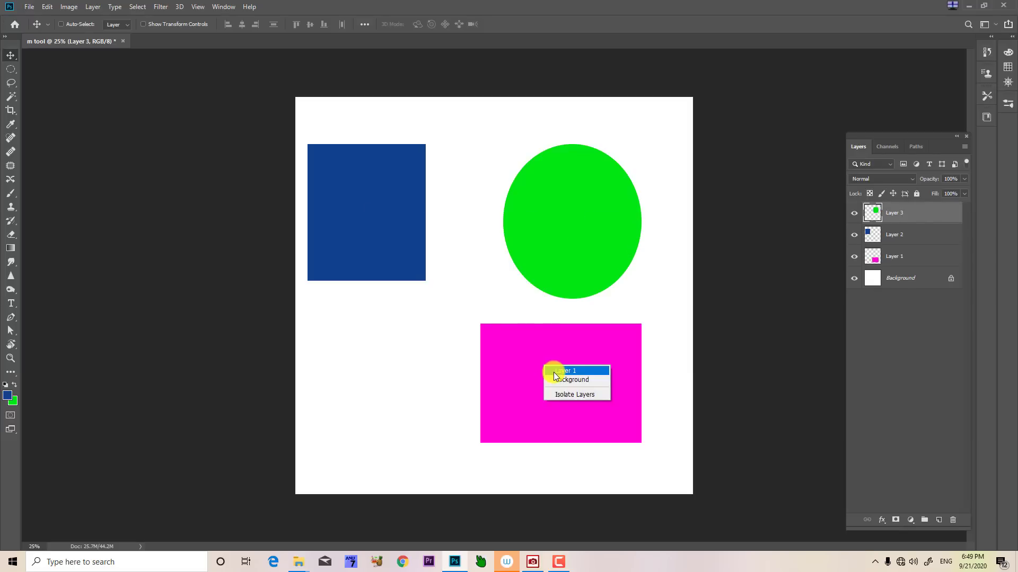
click(554, 372)
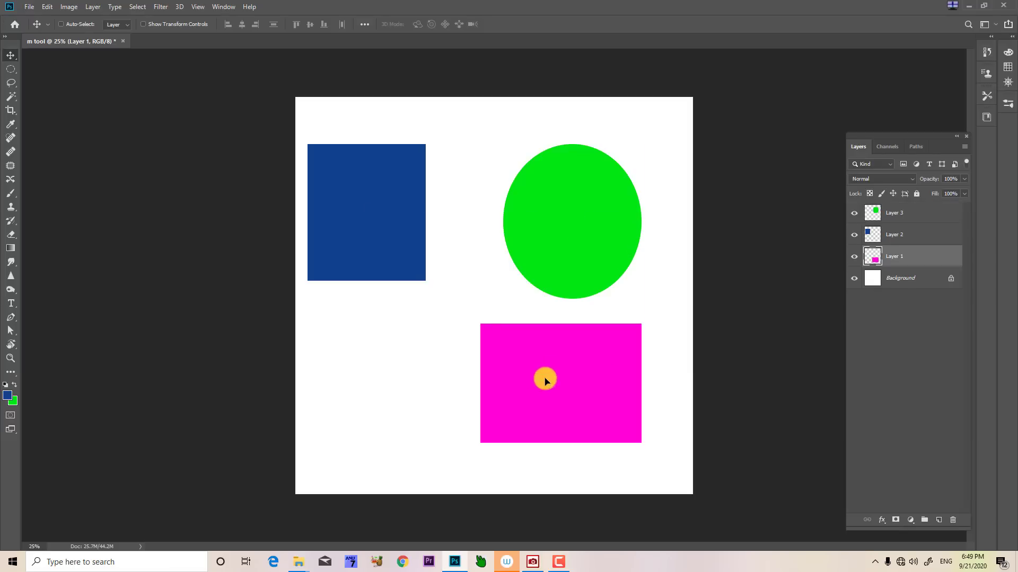
- Move the magenta rectangle slightly down, then pick the green ellipse's layer on the canvas and move it to the lower-left area
drag(545, 377, 557, 465)
right_click(357, 229)
click(371, 244)
right_click(553, 247)
click(562, 256)
drag(562, 256, 369, 408)
- Move the blue rectangle above the magenta one and the green ellipse up, picking each shape's layer from the canvas first
right_click(390, 235)
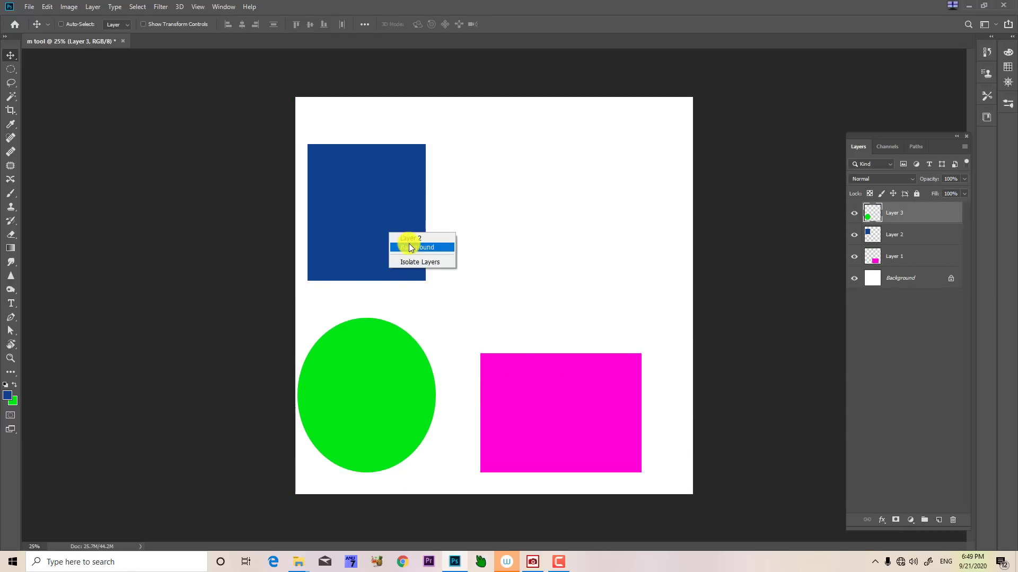
click(418, 263)
right_click(389, 224)
click(396, 230)
drag(396, 230, 579, 267)
right_click(354, 356)
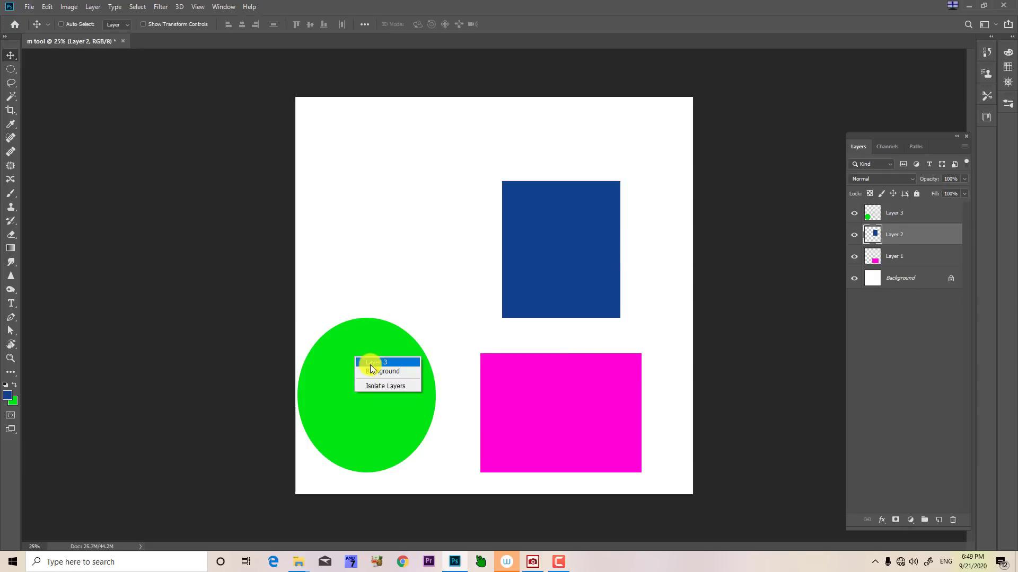
click(371, 361)
drag(373, 359, 398, 289)
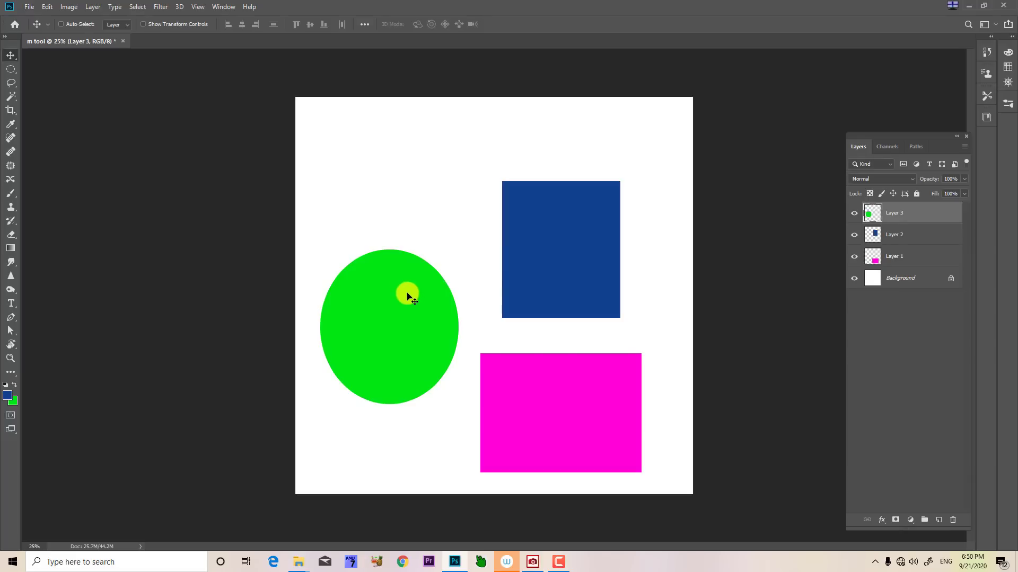
- Delete Layer 3, Layer 2 and Layer 1 so only the Background layer is left
key(Delete)
key(Delete)
key(Delete)
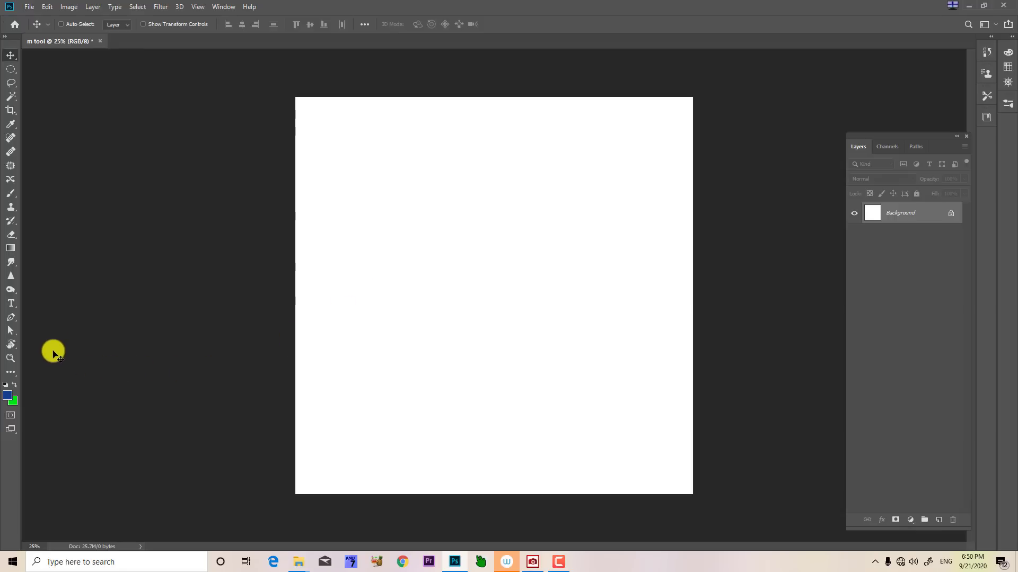
- Display the list of additional tools from the Frame tool's group and return to the Move tool
key(k)
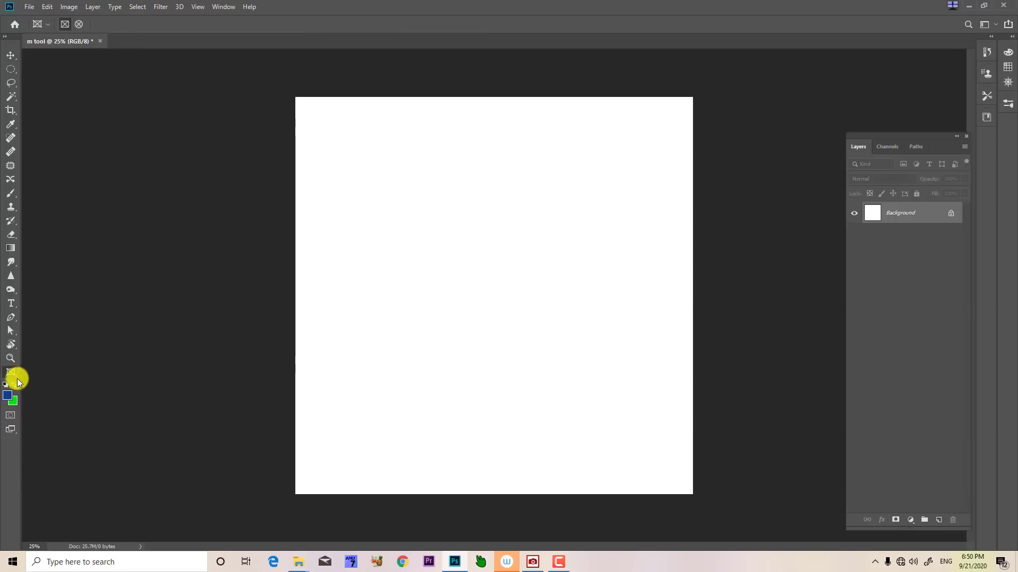
click(17, 377)
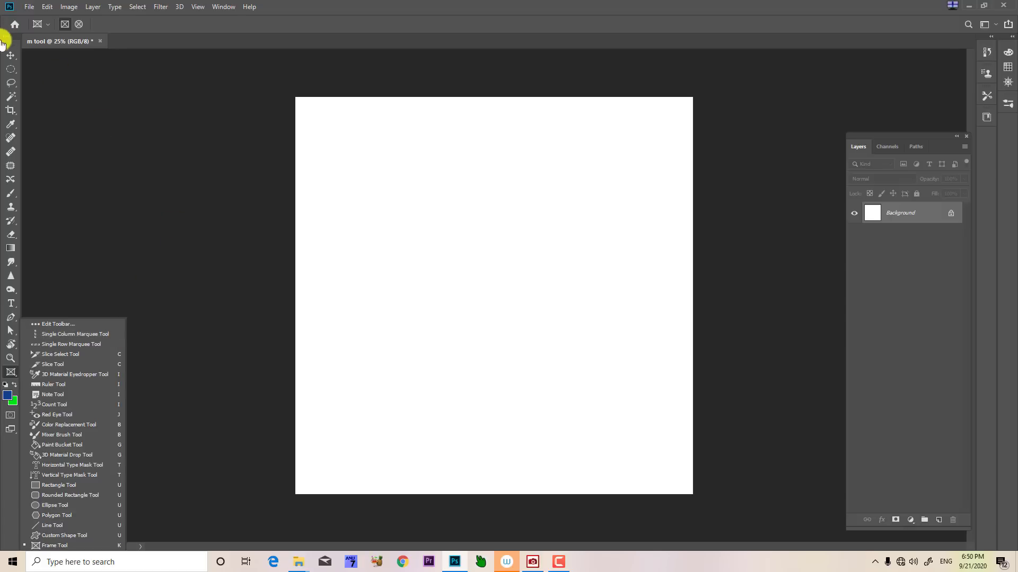
click(8, 54)
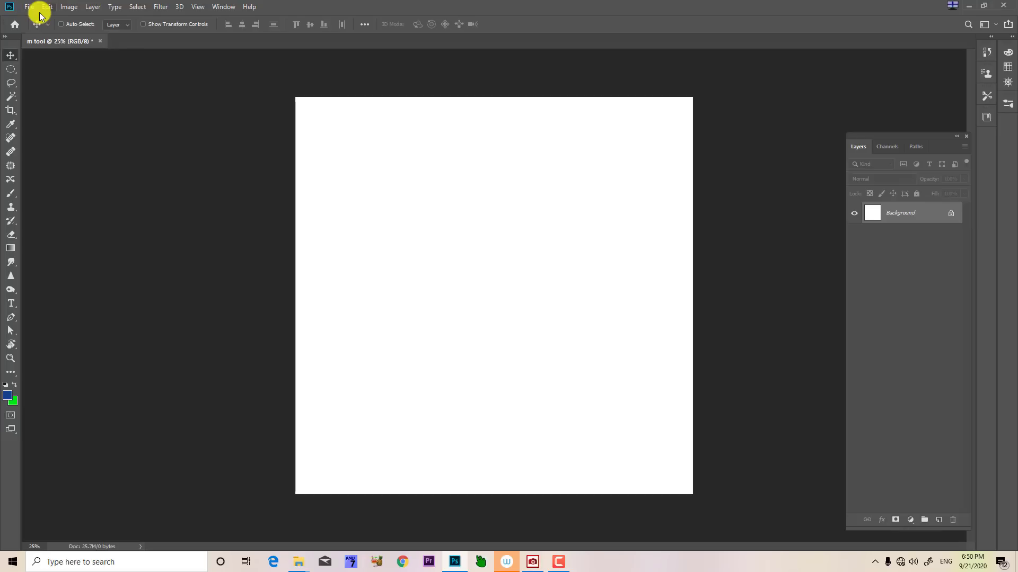
- Choose the Burn tool from the group with the Dodge and Sponge tools
key(o)
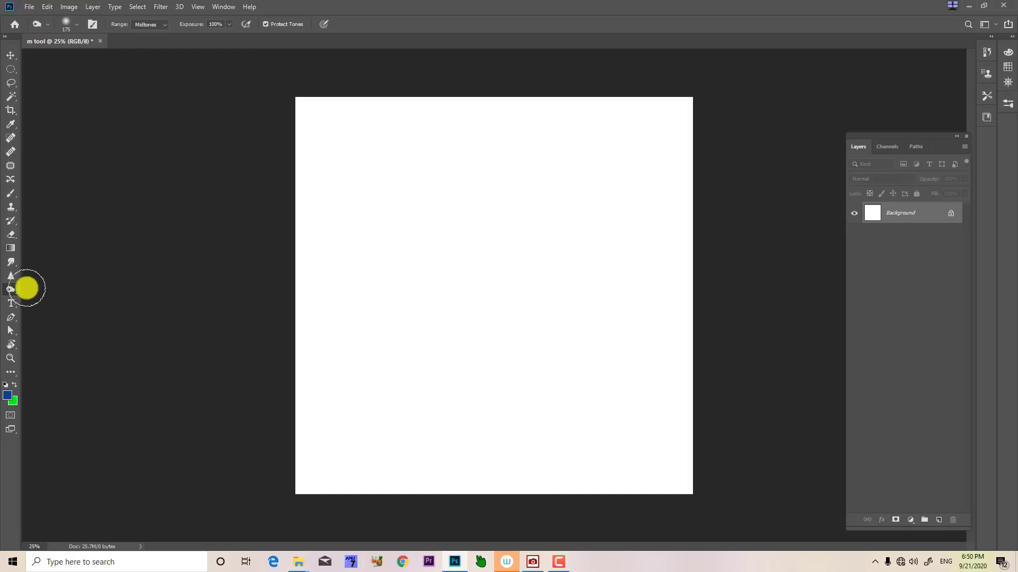
right_click(11, 289)
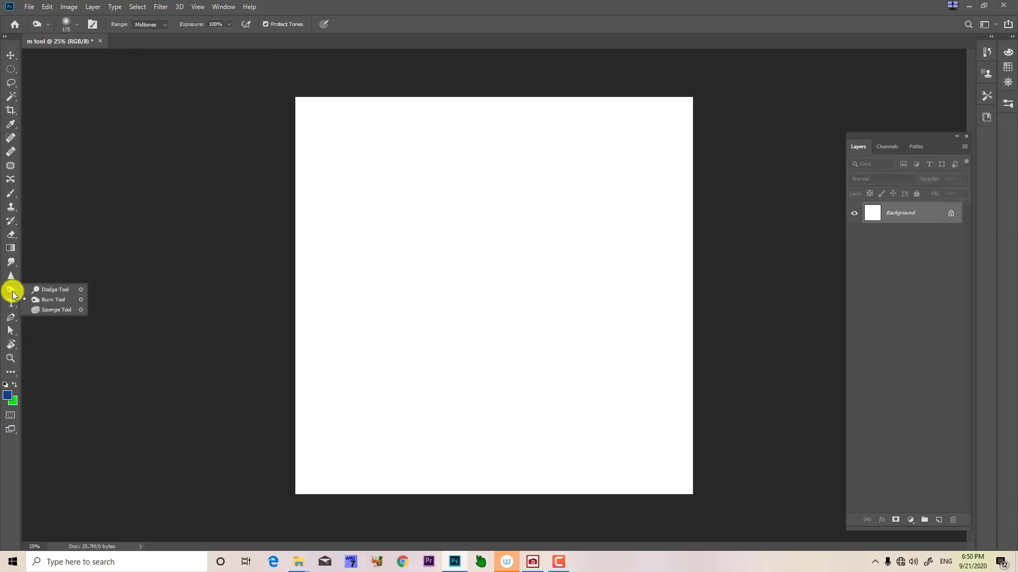
click(69, 299)
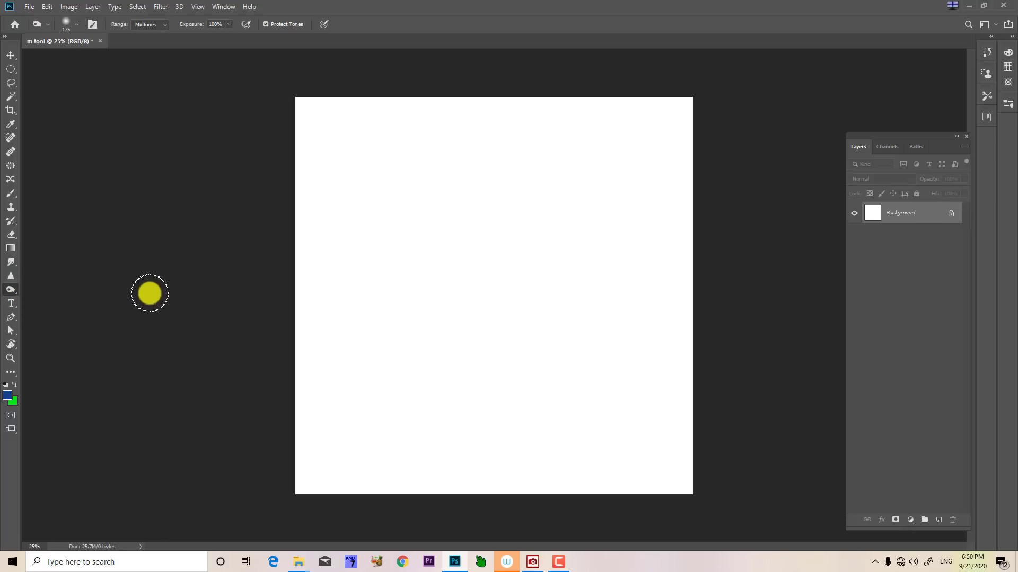
- Open pexels-media-2131600(1).jpeg from New folder (2) in File Explorer and close the m tool document without saving
key(alt+Tab)
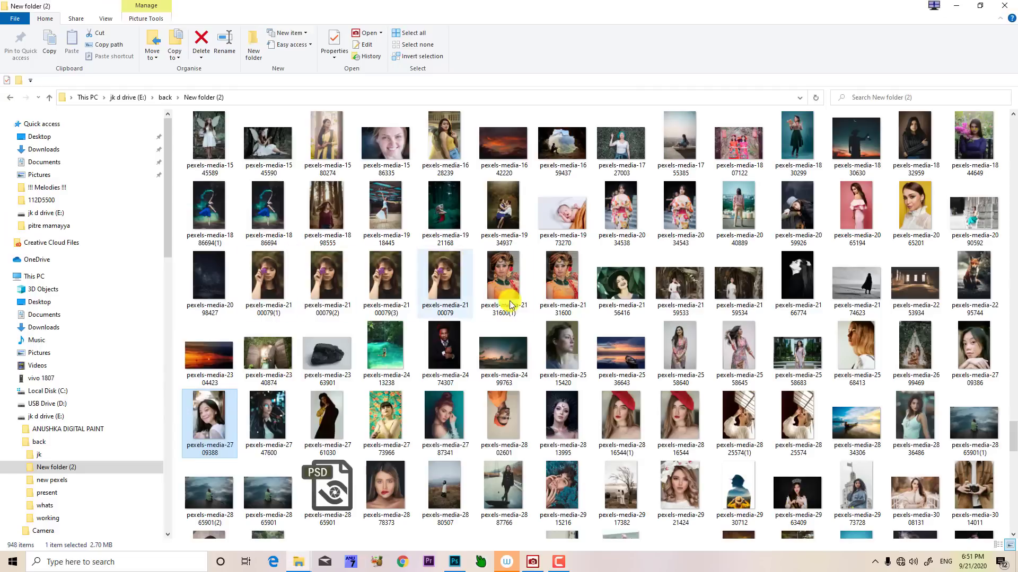
drag(509, 305, 485, 56)
key(ctrl+Tab)
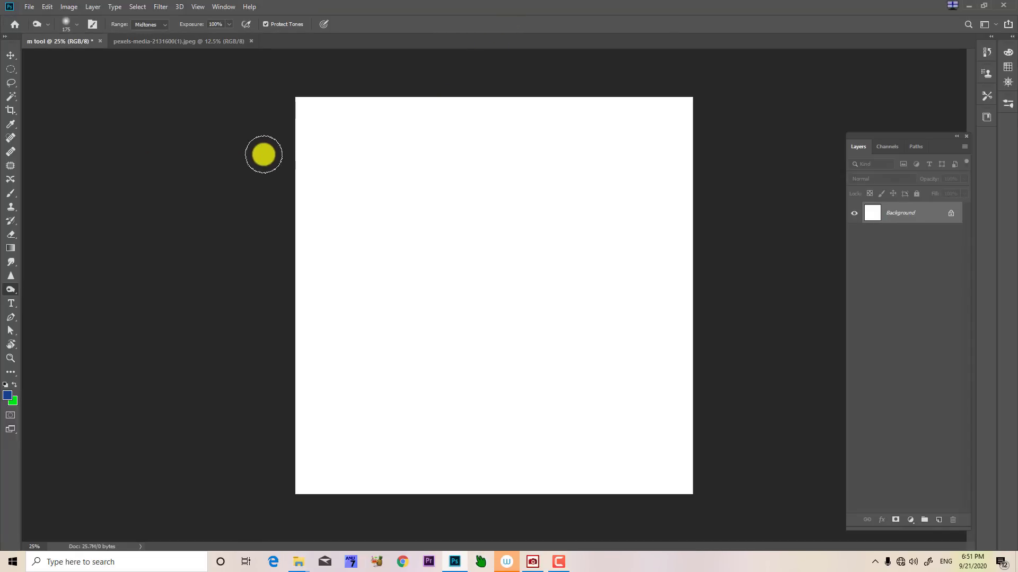
key(ctrl+w)
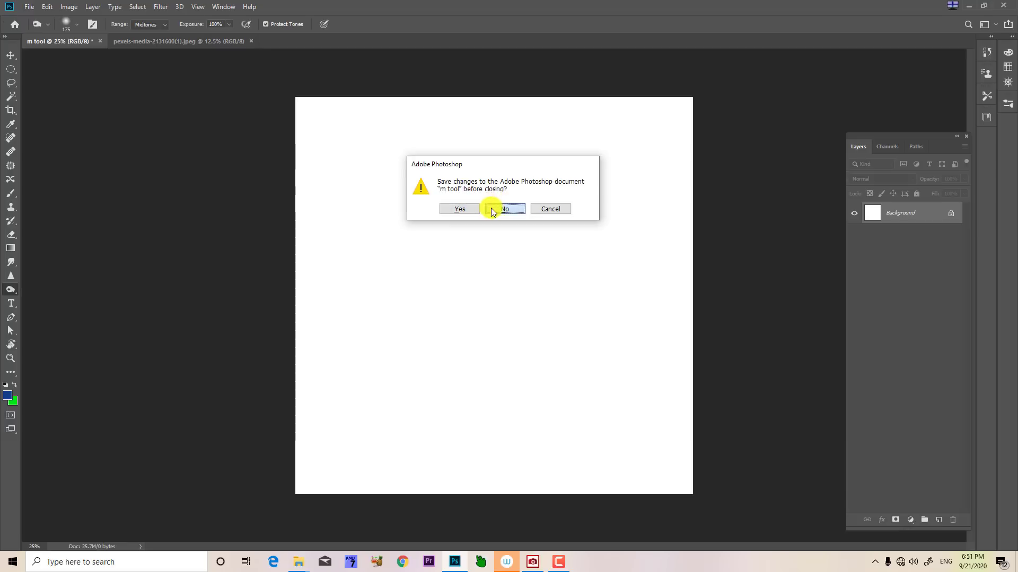
click(492, 210)
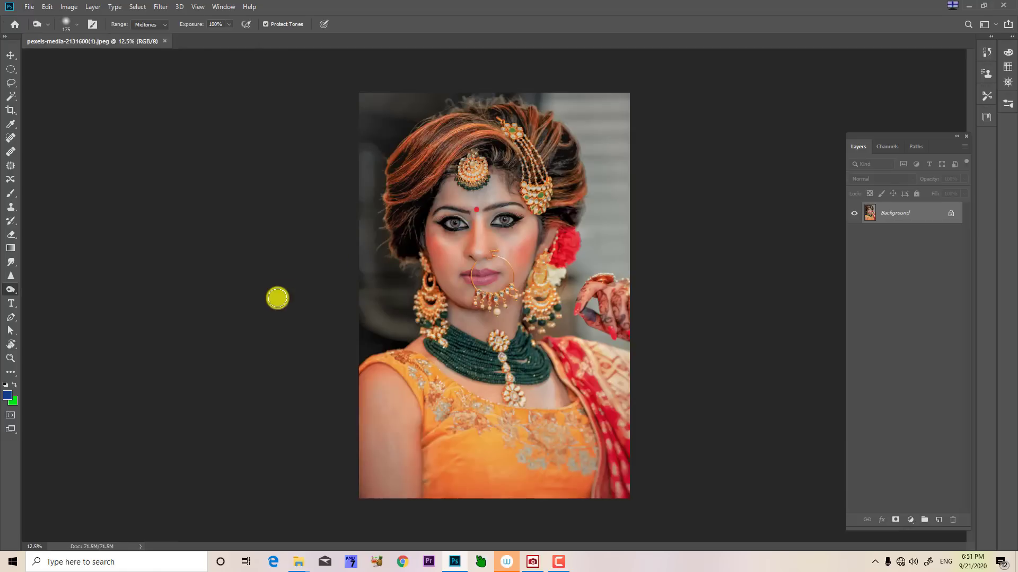
- Lighten the tip and bridge of the woman's nose with the Dodge tool, using brush sizes of 30 and 50
click(12, 290)
click(57, 294)
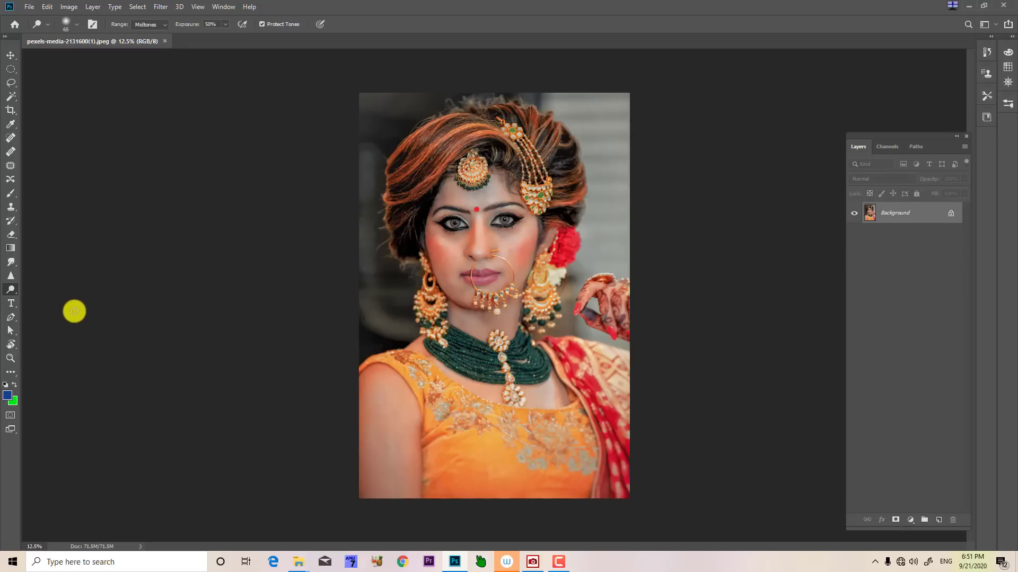
scroll(323, 286, up, 5)
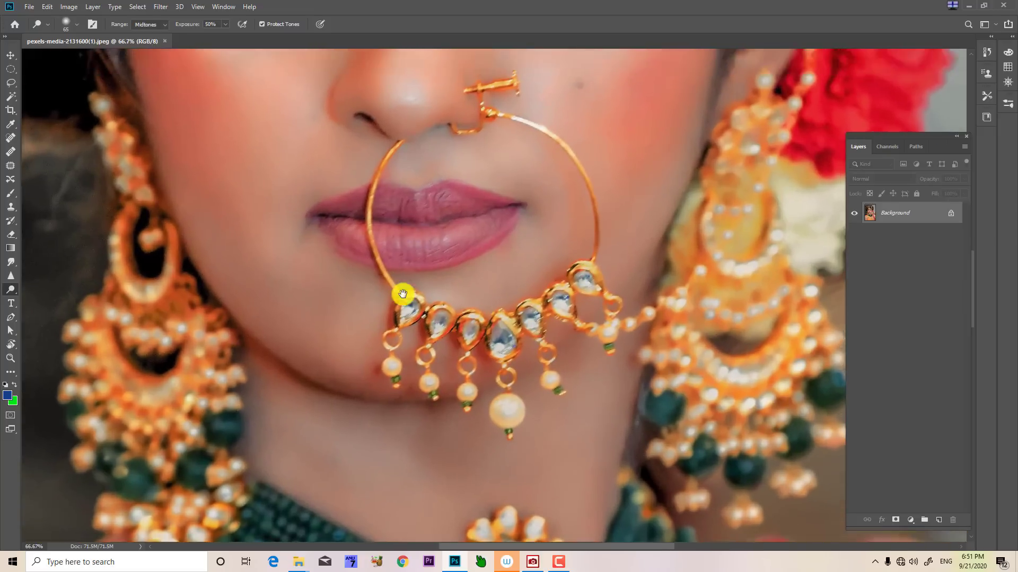
drag(403, 294, 391, 356)
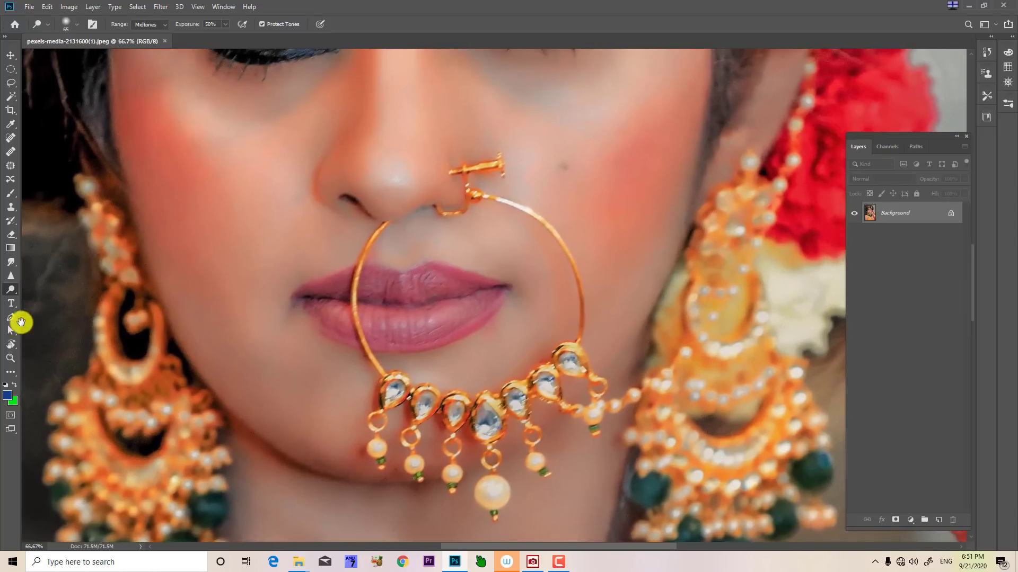
right_click(13, 292)
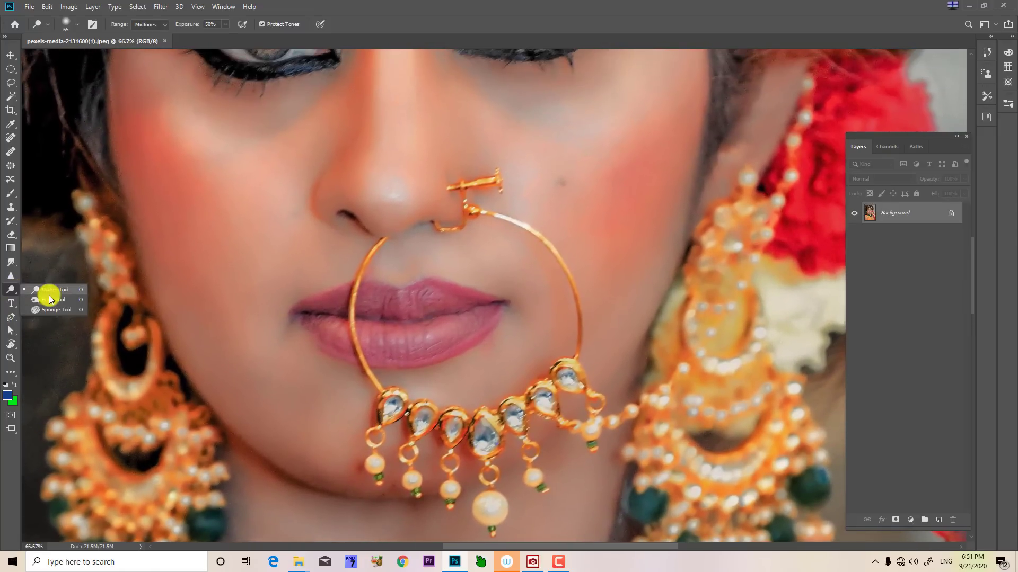
click(50, 291)
drag(458, 327, 398, 364)
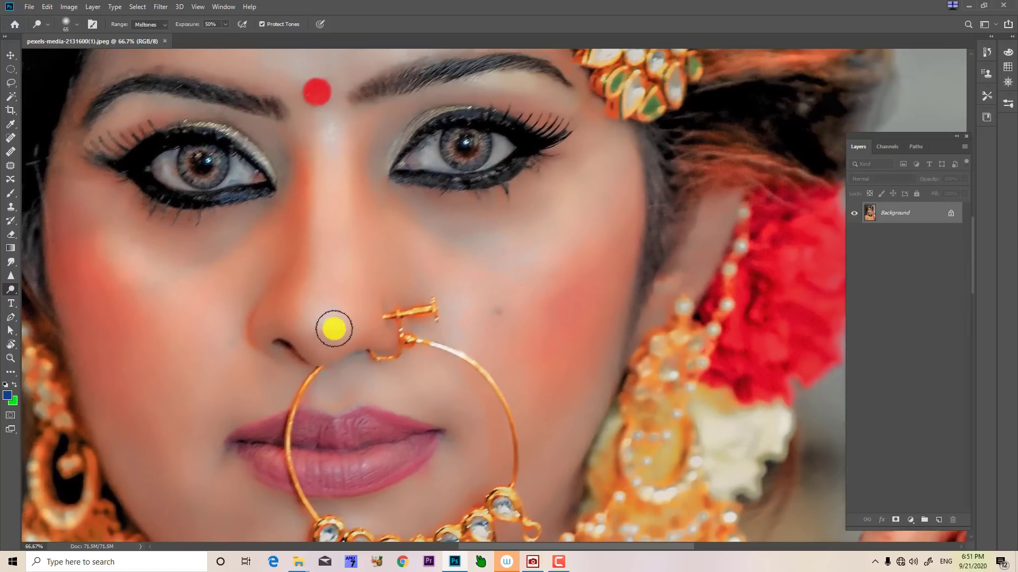
key(bracketleft)
key(bracketleft)
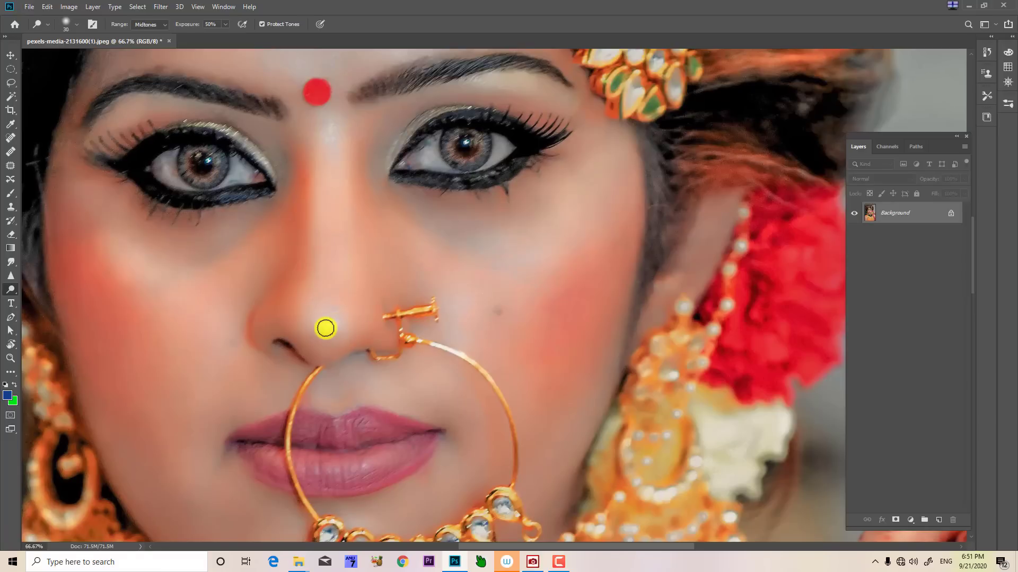
drag(325, 329, 332, 324)
key(bracketright)
mouse_move(349, 229)
mouse_down()
mouse_move(343, 359)
mouse_move(366, 248)
mouse_up()
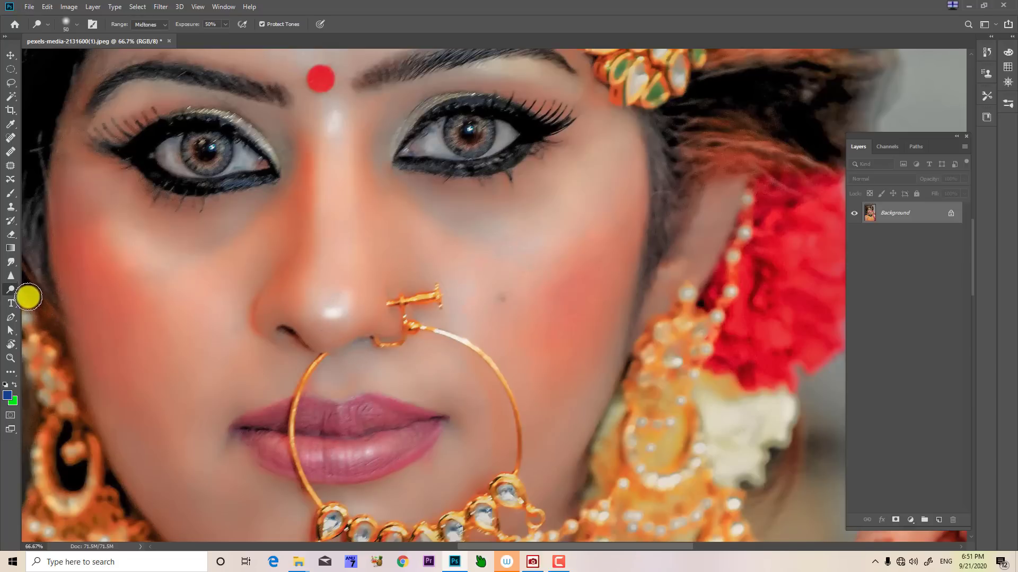
- Switch to the Burn tool and reduce its brush size to 70
right_click(11, 290)
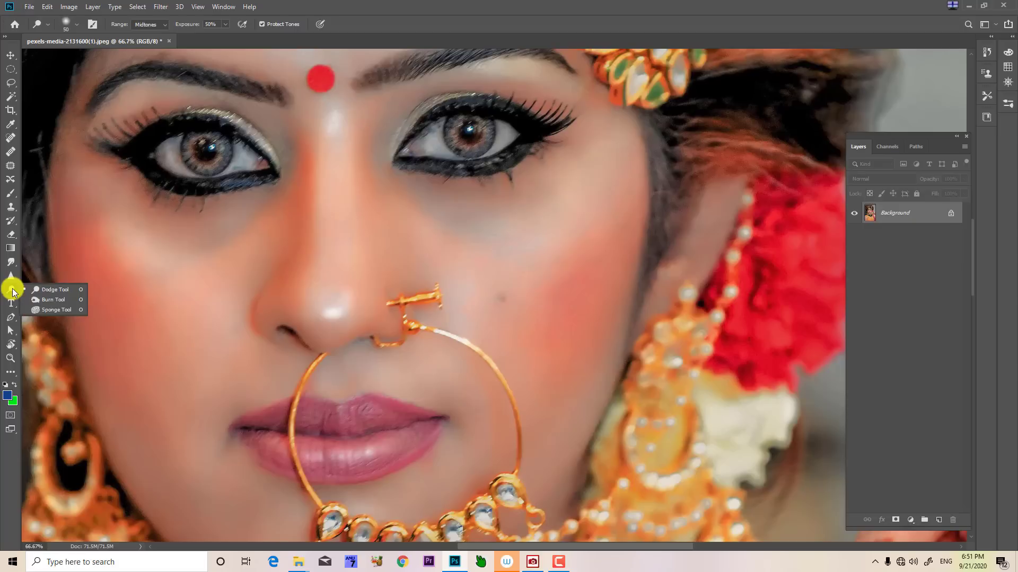
click(46, 303)
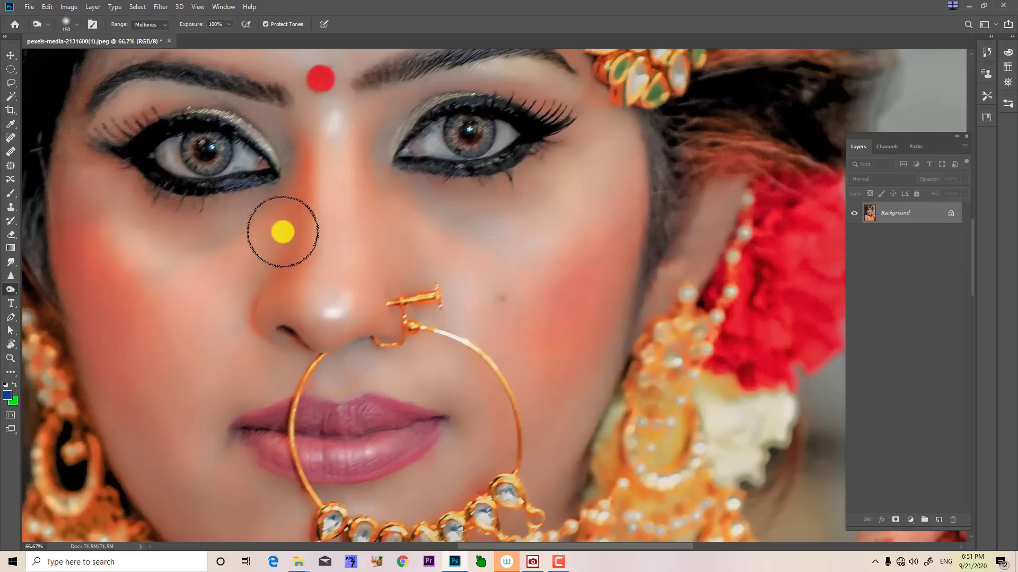
key(bracketleft)
key(bracketleft)
key(bracketleft)
key(bracketleft)
key(bracketleft)
- Try darkening the side of the nose at 100% and at 52% exposure, undoing each stroke
drag(292, 138, 302, 211)
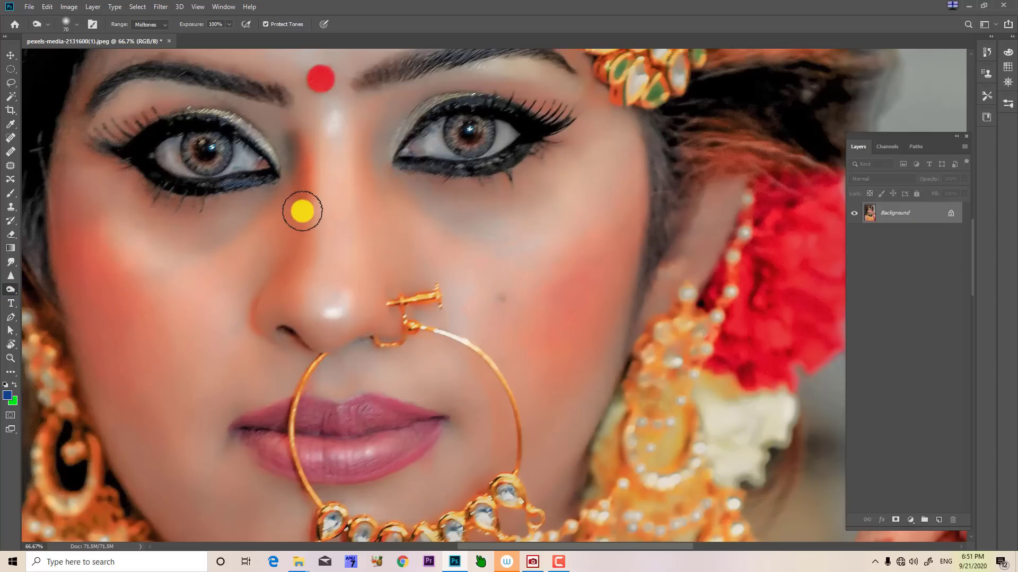
key(ctrl+z)
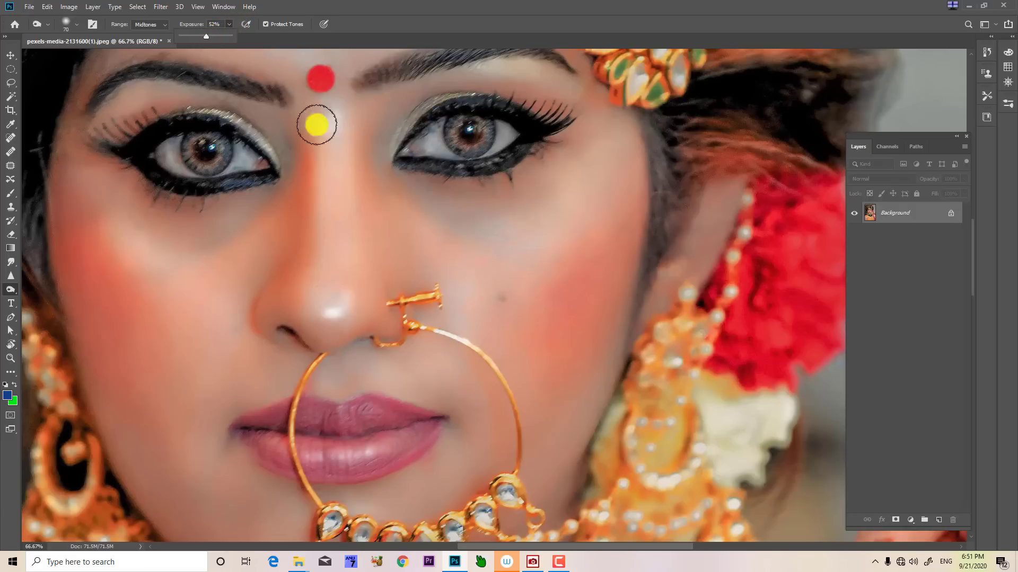
mouse_move(302, 148)
mouse_down()
mouse_move(302, 246)
mouse_move(291, 277)
mouse_move(269, 293)
mouse_move(273, 378)
mouse_move(295, 382)
mouse_move(255, 274)
mouse_up()
key(ctrl+z)
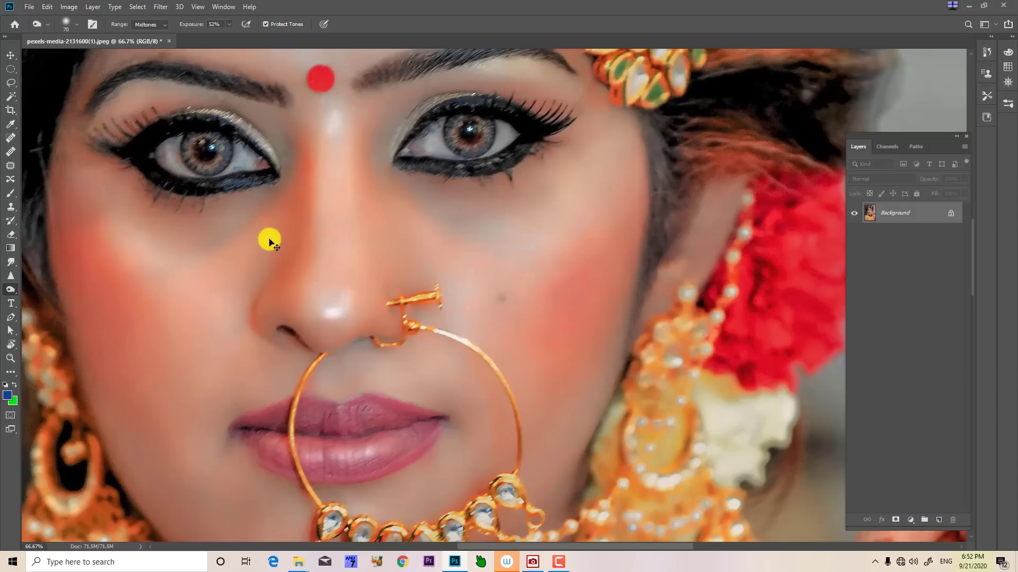
- Darken the side of the nose from the inner eye to the nostril with the Burn tool at 36% exposure and brush size 80
key(])
key(])
key(])
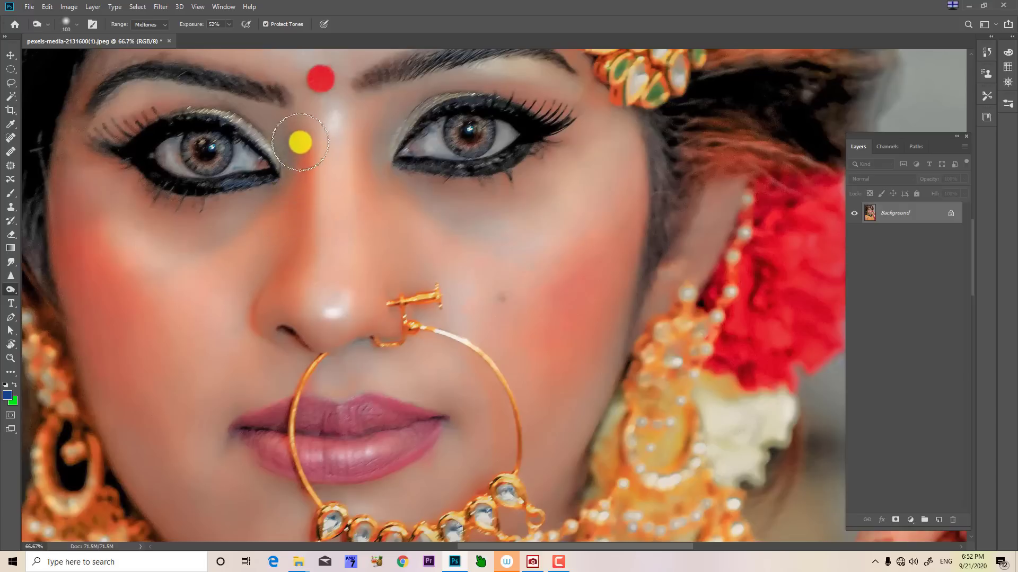
click(221, 37)
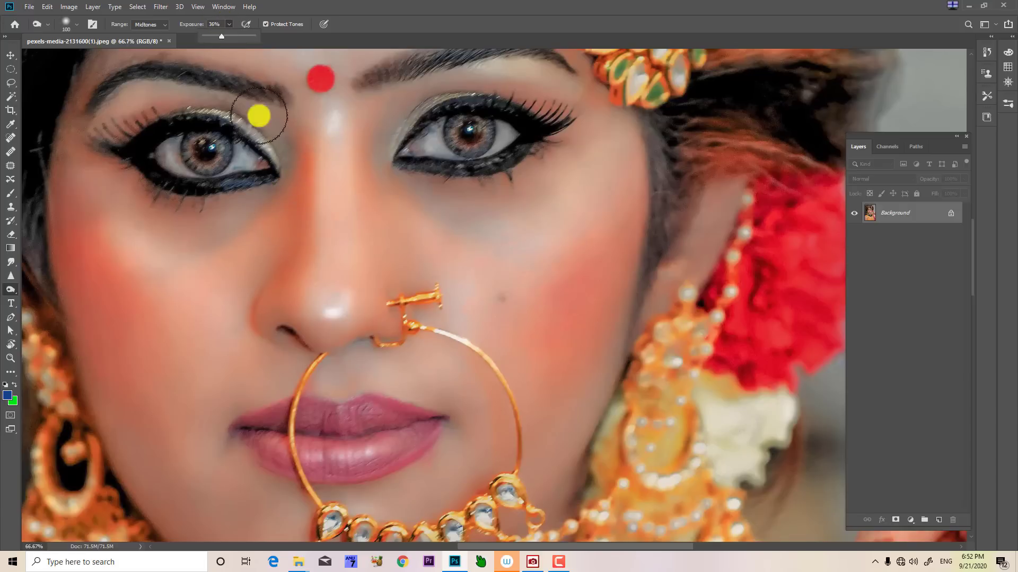
key([)
key([)
mouse_move(299, 143)
mouse_down()
mouse_move(303, 243)
mouse_move(274, 292)
mouse_up()
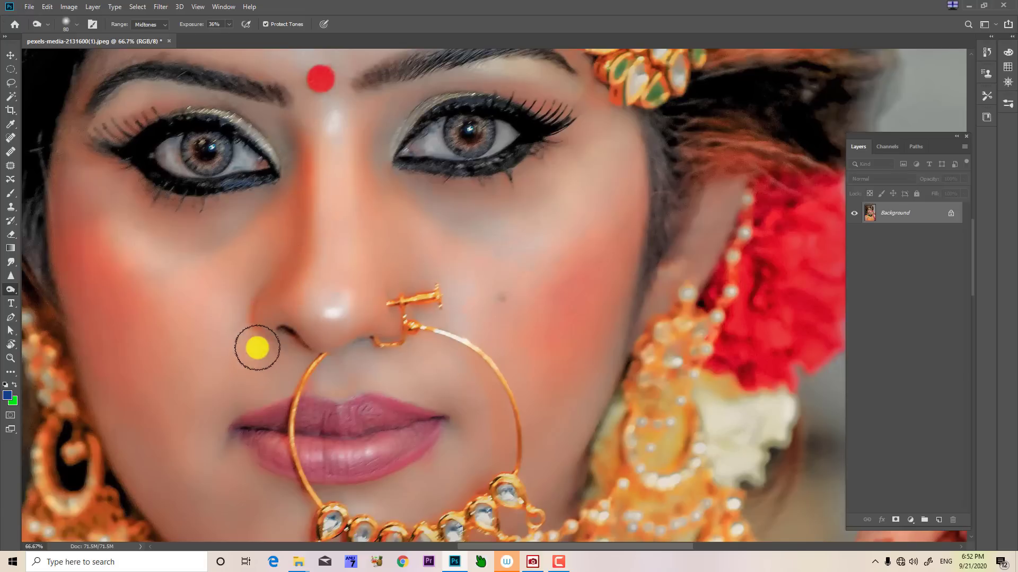
- Set the Burn tool's brush size to 150 over the cheek and reduce it to 45 for the nostril area
key(])
key(])
key(])
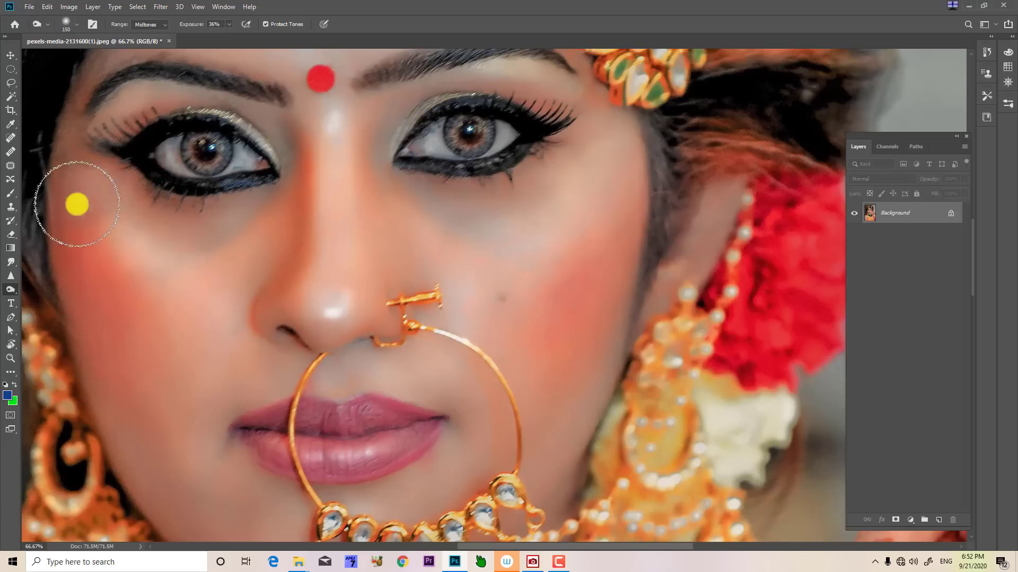
key(bracketright)
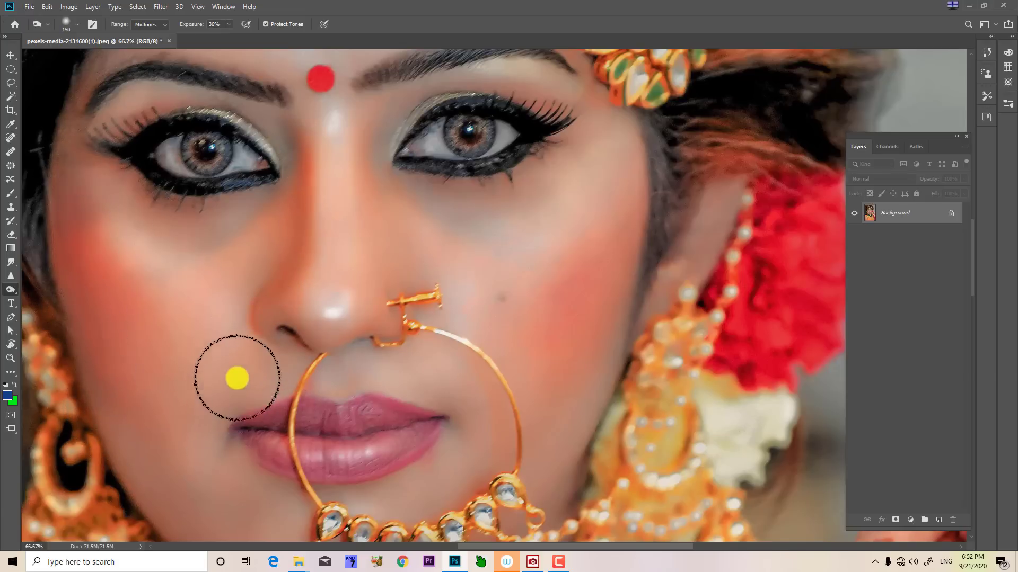
key(bracketleft)
key(bracketleft)
key(bracketleft)
key(bracketleft)
key(bracketleft)
key(bracketleft)
key(bracketleft)
key(bracketleft)
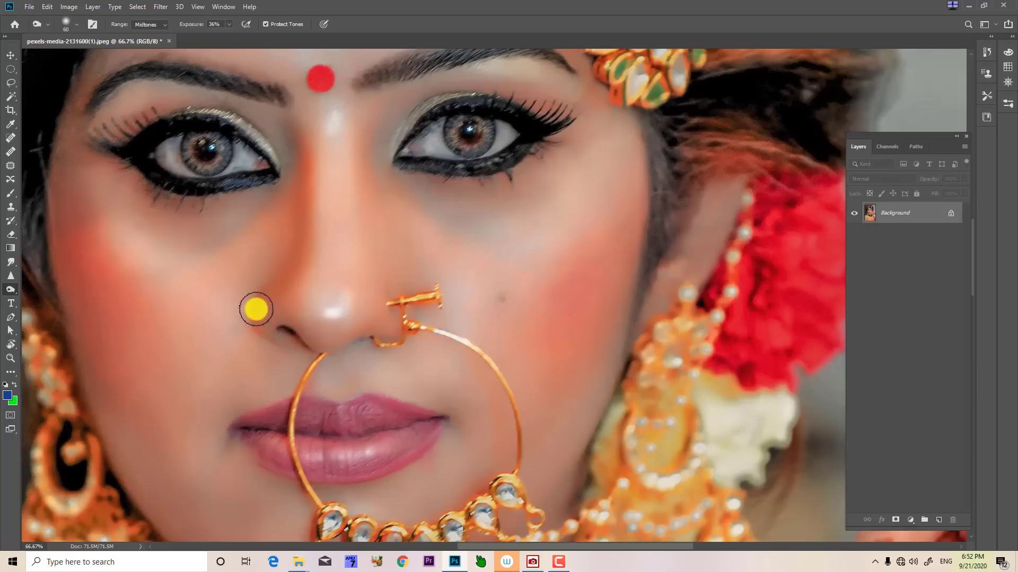
key(bracketleft)
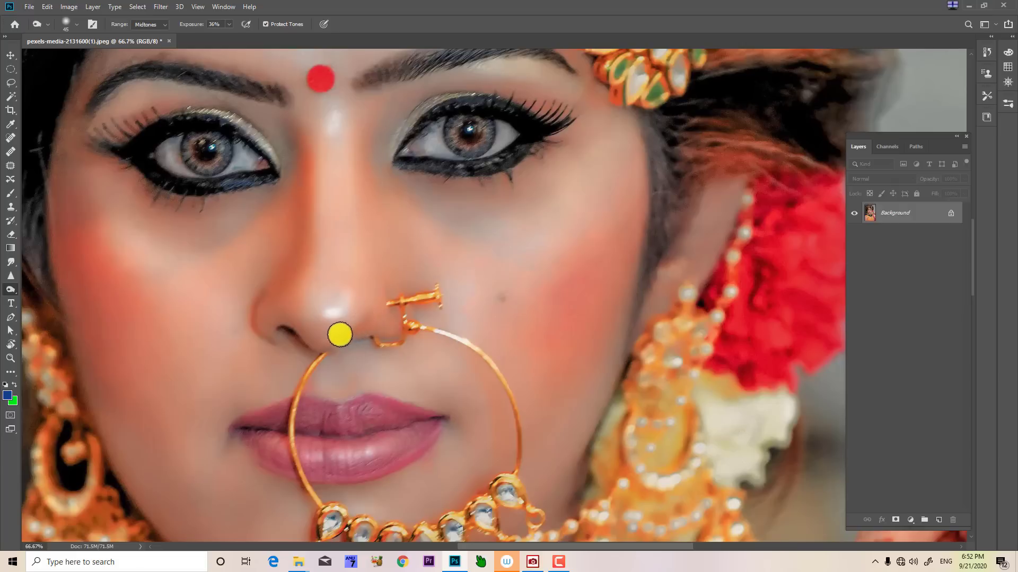
- Set the Burn tool's brush size to 80 and its exposure to 19%
key(bracketright)
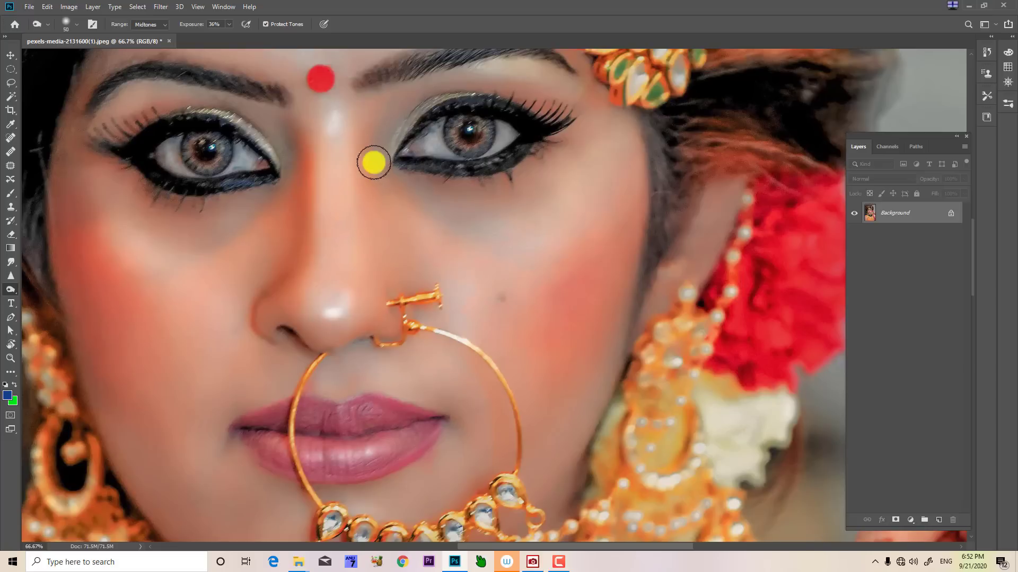
key(bracketright)
key(bracketright)
key(bracketright)
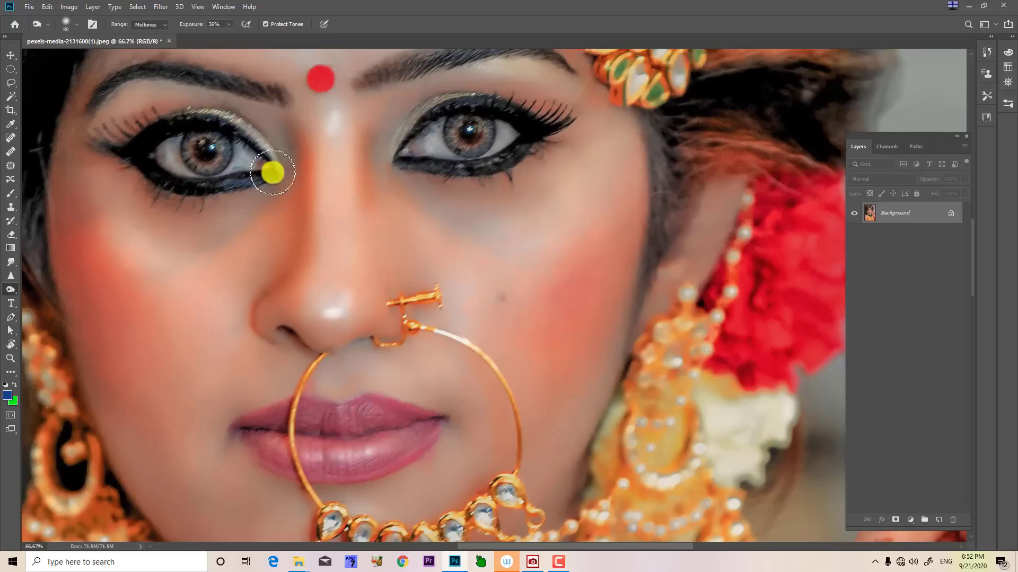
click(221, 36)
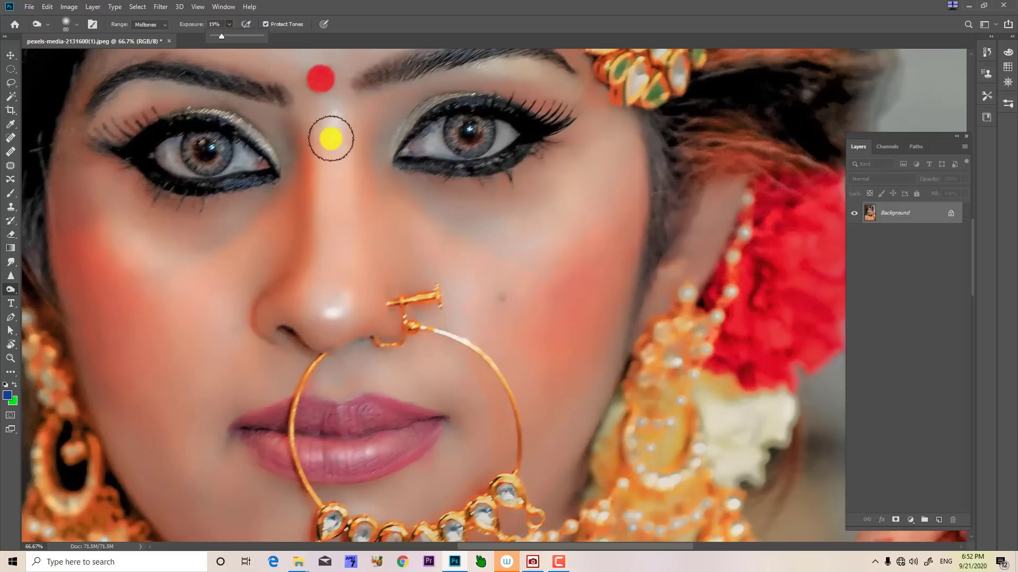
- Choose a brush preset of size 134 for the Burn tool
click(68, 28)
double_click(216, 271)
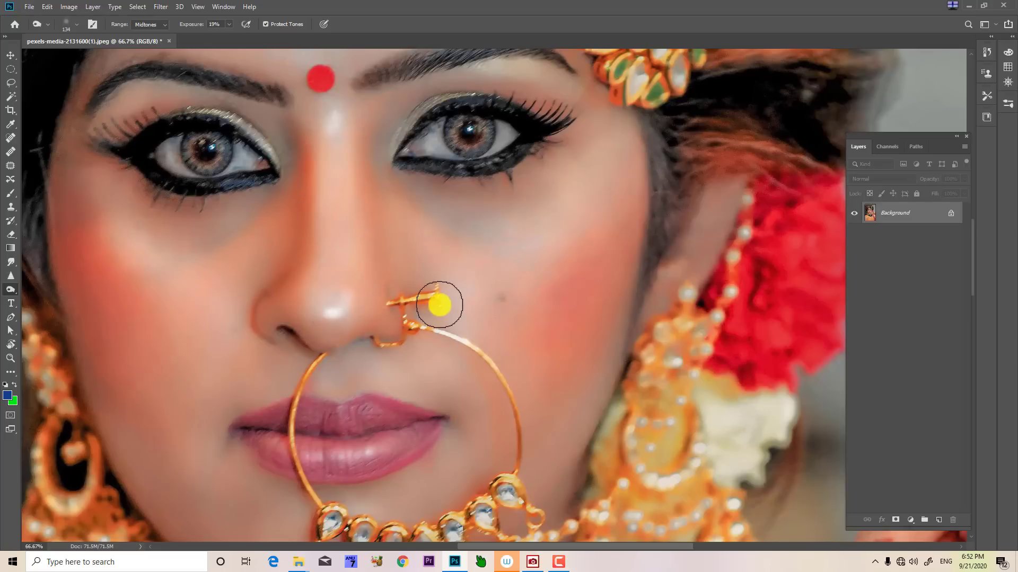
scroll(411, 268, down, 3)
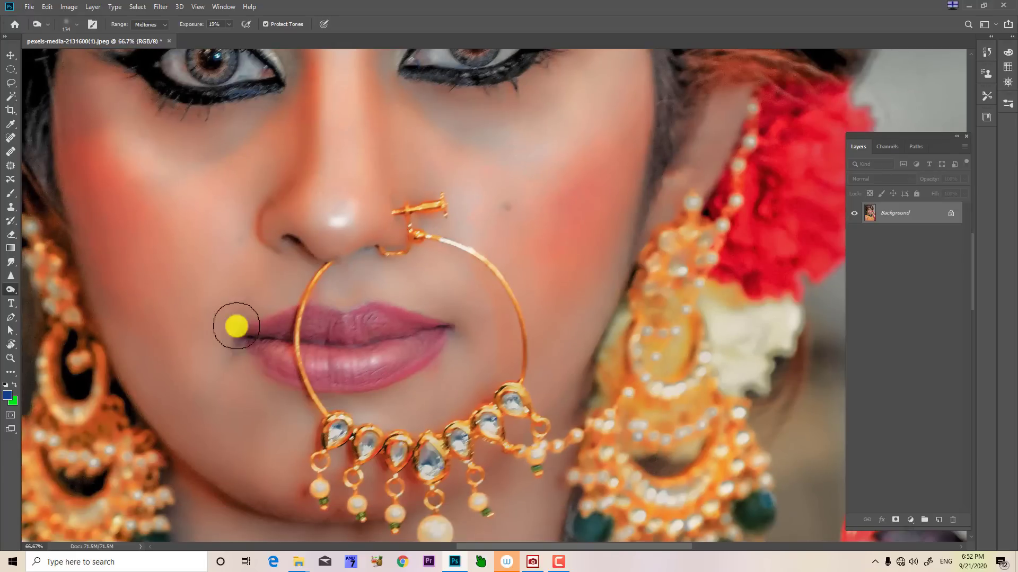
drag(177, 270, 186, 423)
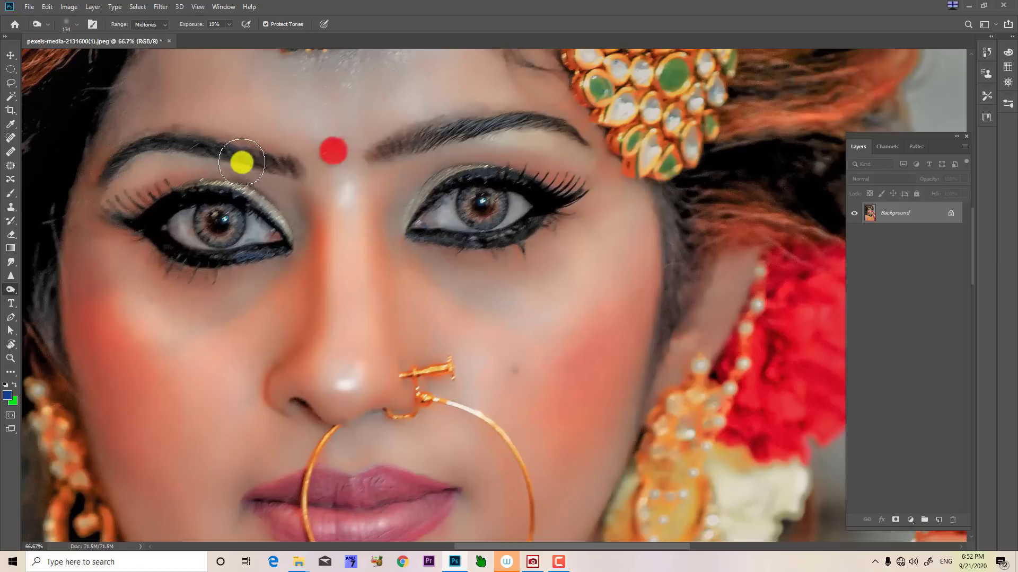
- Set the Burn tool's tonal range to Highlights
click(136, 25)
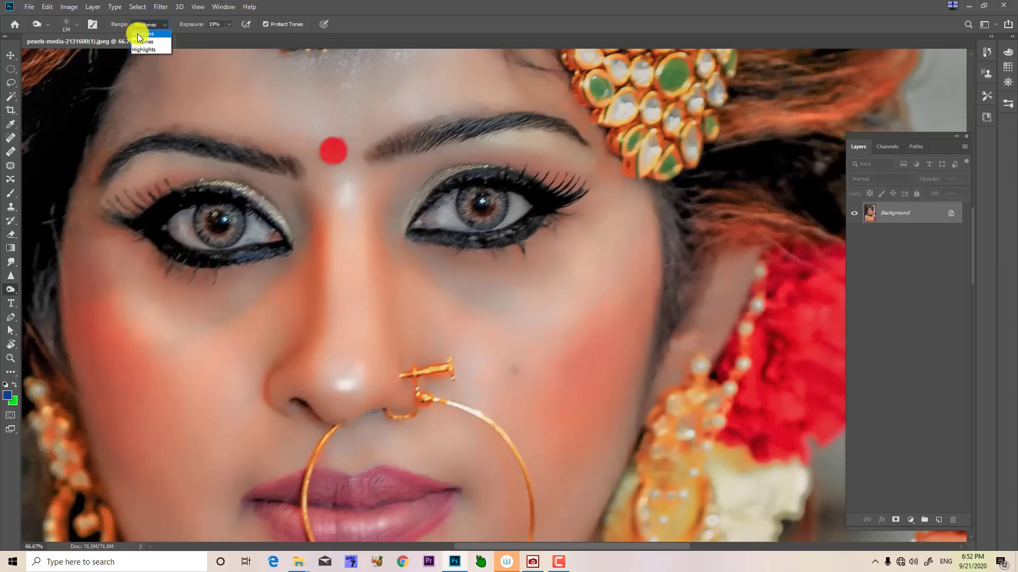
click(138, 34)
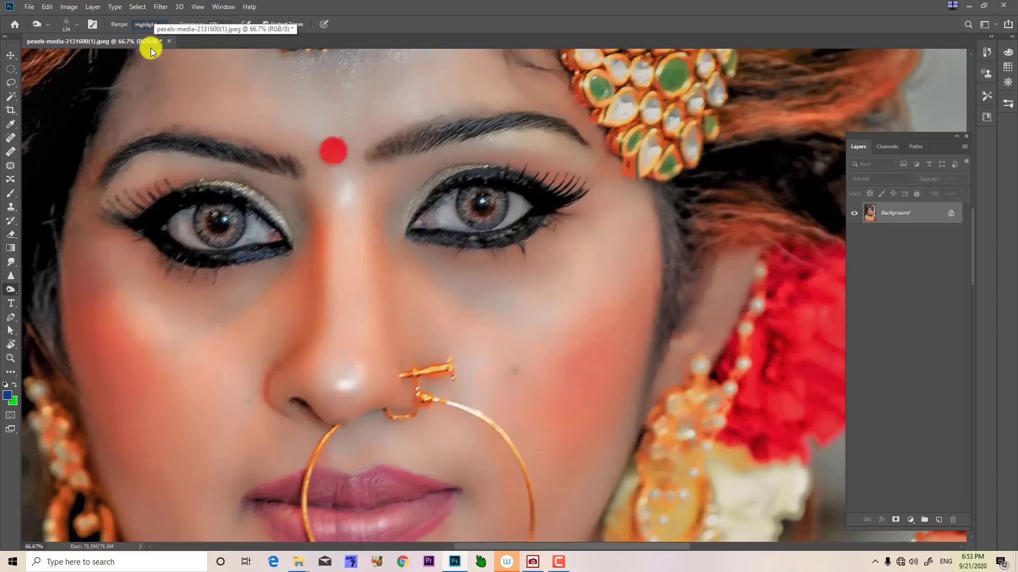
click(361, 279)
key(ctrl+minus)
key(ctrl+minus)
key(ctrl+minus)
key(ctrl+minus)
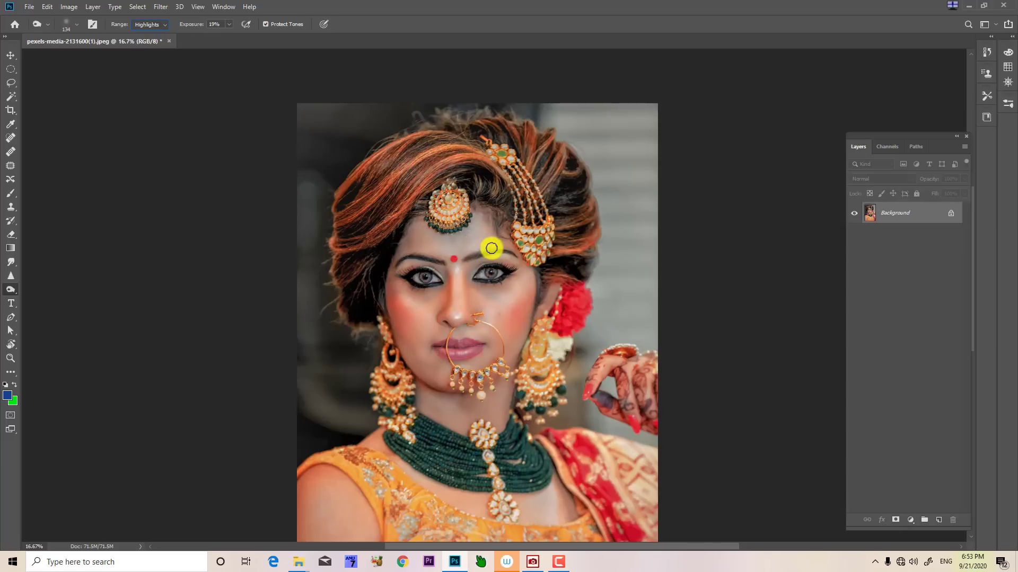
click(155, 25)
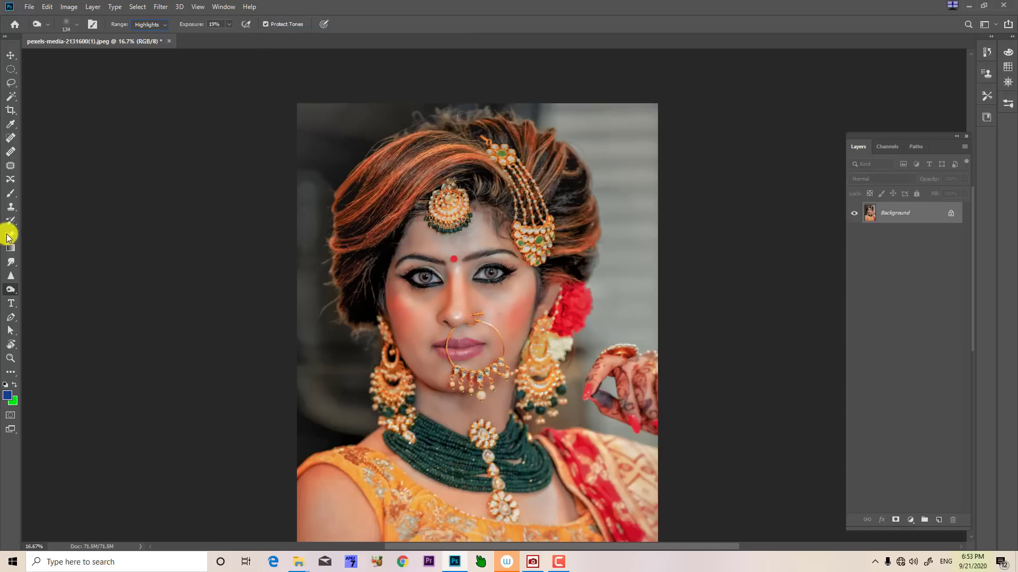
- Switch from the Burn tool to the Sponge tool
right_click(11, 290)
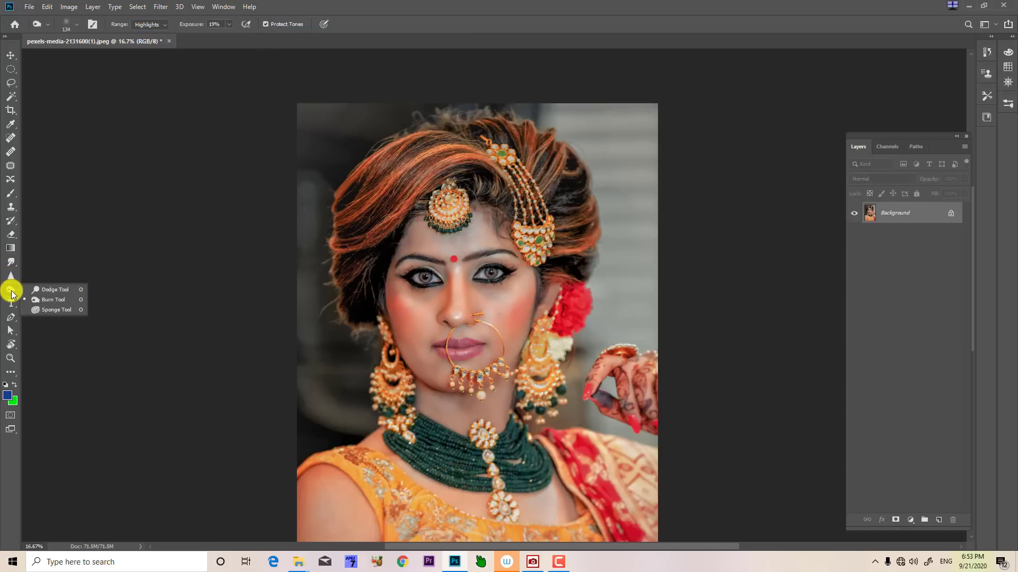
click(62, 301)
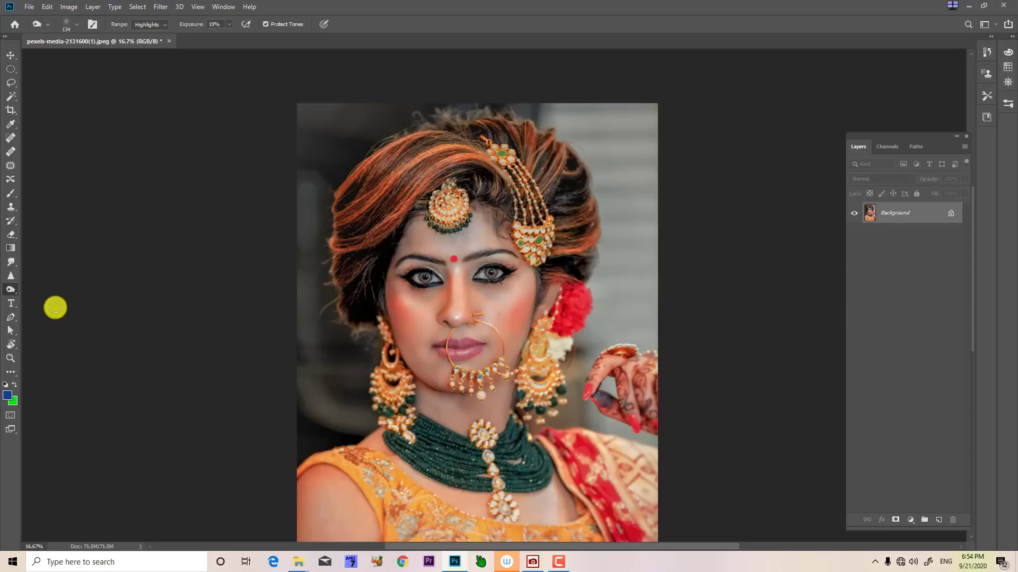
right_click(16, 295)
click(47, 308)
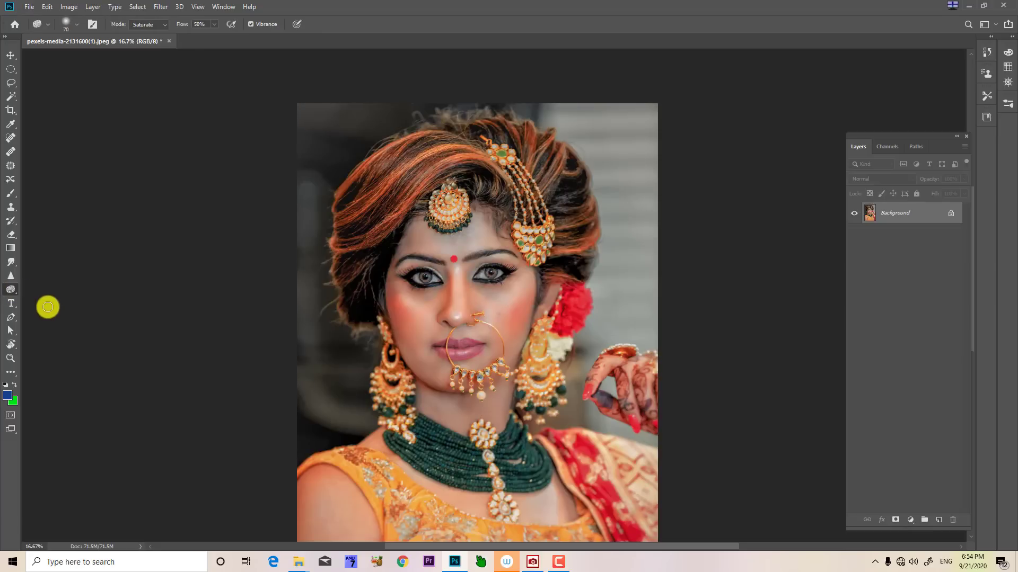
- Enlarge the Sponge brush to 300 and saturate the cheek opposite the nose ring in Saturate mode at 50% flow
key(bracketright)
key(bracketright)
key(bracketright)
key(bracketright)
key(bracketright)
key(bracketright)
key(bracketright)
key(bracketright)
key(bracketright)
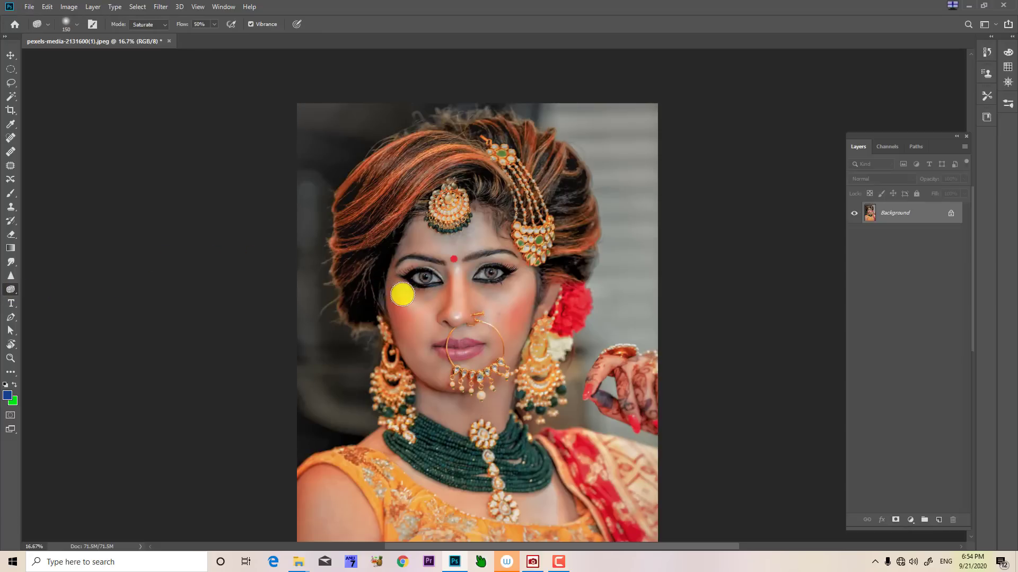
drag(407, 314, 410, 324)
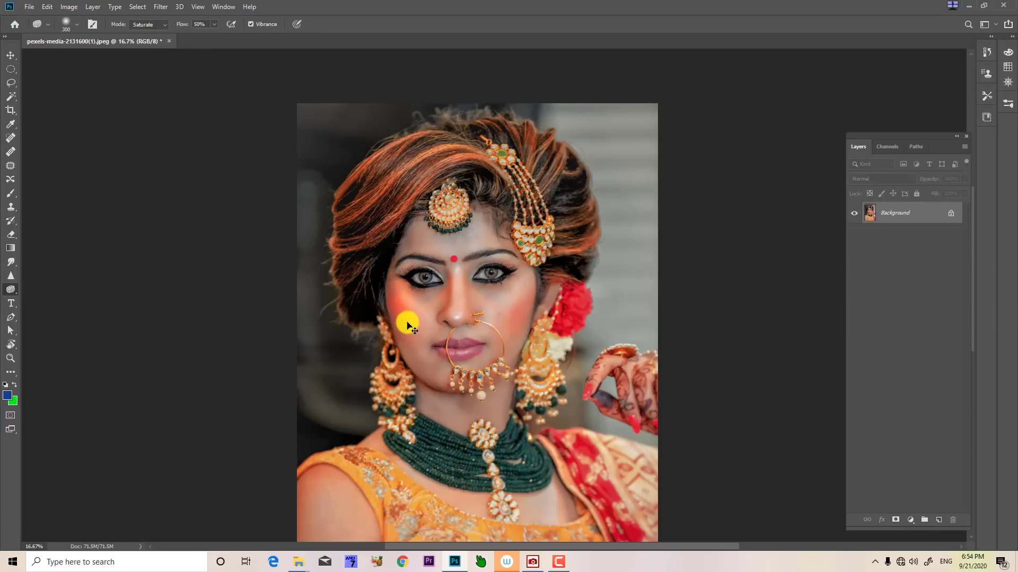
- Saturate the woman's nose and the cheek beside the nose ring with the Sponge tool
key(ctrl+plus)
key(ctrl+plus)
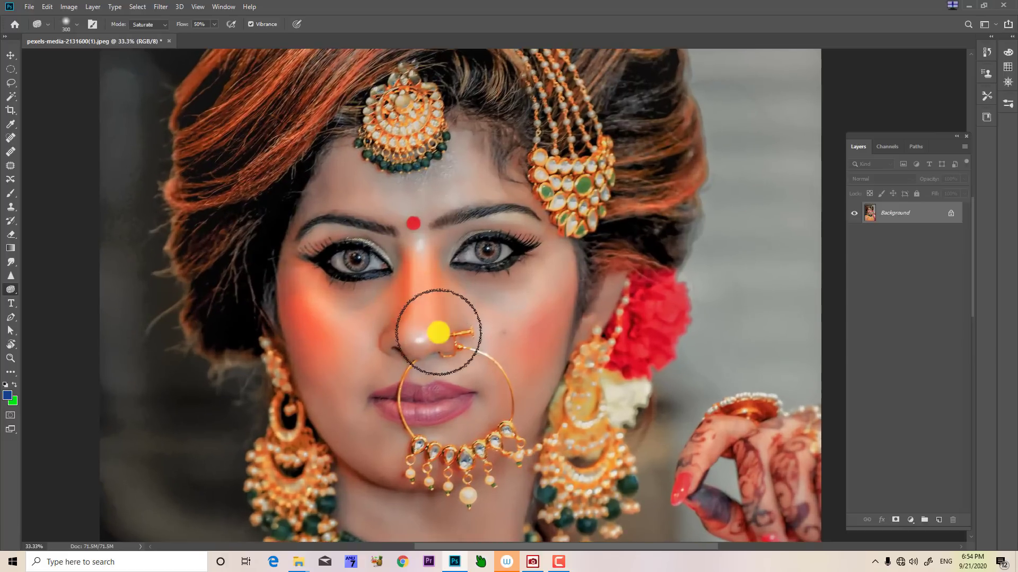
key(ctrl+plus)
key(ctrl+plus)
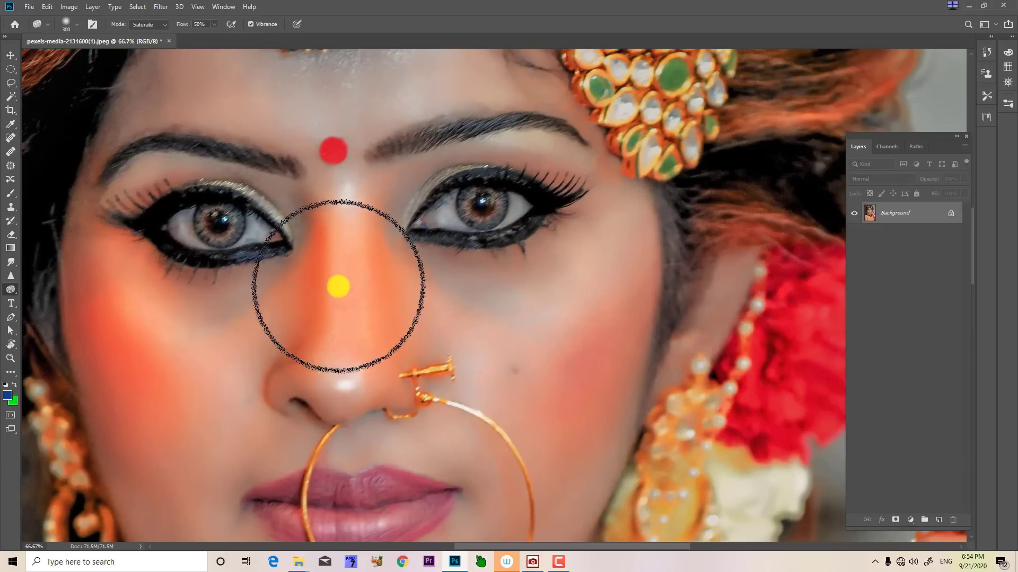
mouse_move(338, 287)
mouse_down()
mouse_move(345, 304)
mouse_move(355, 293)
mouse_move(352, 352)
mouse_move(331, 241)
mouse_move(338, 384)
mouse_move(345, 191)
mouse_move(345, 222)
mouse_move(518, 357)
mouse_move(564, 356)
mouse_move(595, 250)
mouse_move(602, 279)
mouse_move(493, 339)
mouse_move(565, 337)
mouse_up()
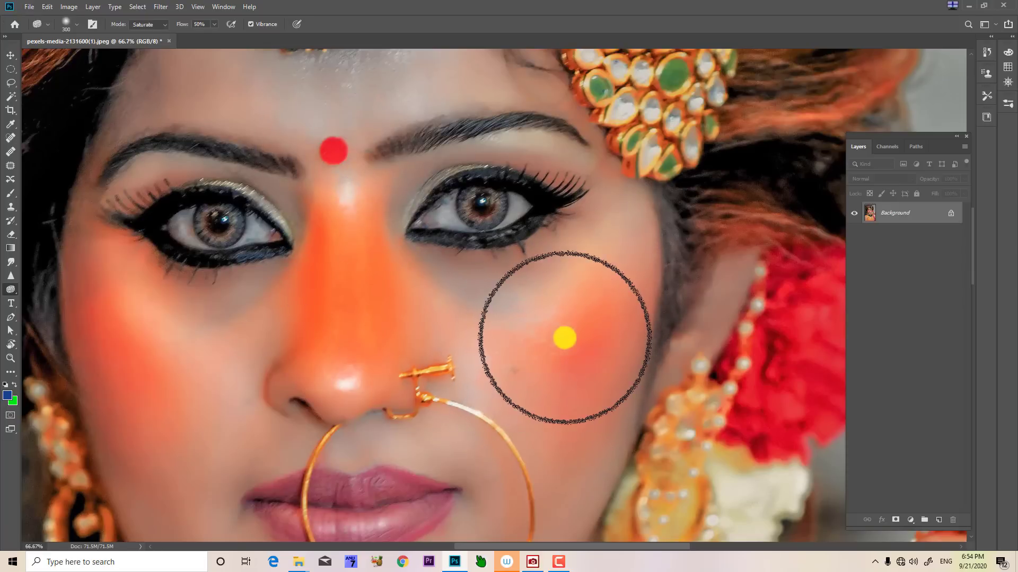
- Set the Sponge tool's mode to Desaturate and drain the colour from the cheek beside the nose ring
click(145, 24)
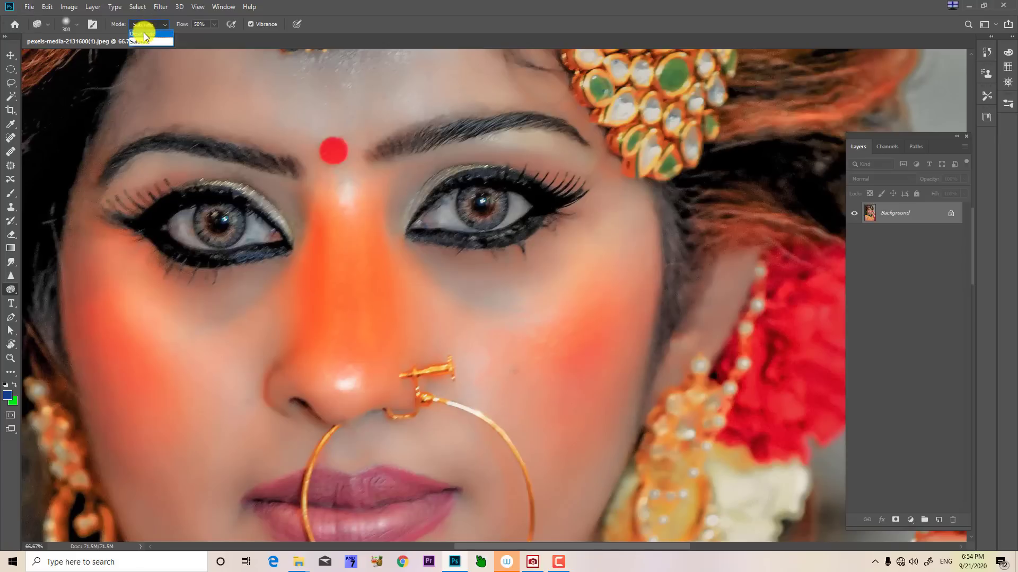
click(144, 33)
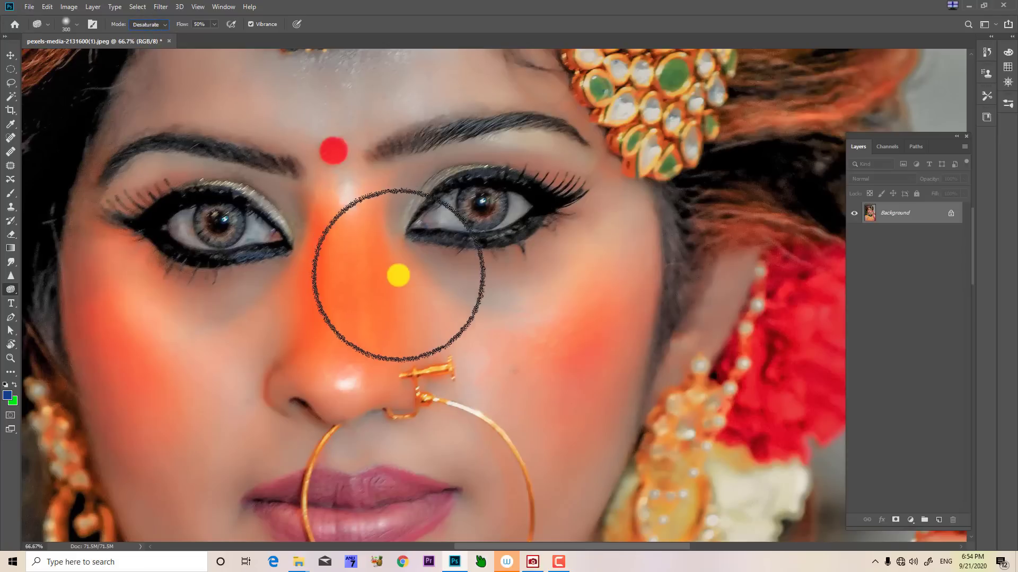
mouse_move(557, 279)
mouse_down()
mouse_move(529, 361)
mouse_move(560, 328)
mouse_move(547, 379)
mouse_move(584, 298)
mouse_move(562, 331)
mouse_move(542, 412)
mouse_move(608, 234)
mouse_move(578, 363)
mouse_move(605, 356)
mouse_move(605, 322)
mouse_move(572, 439)
mouse_move(493, 362)
mouse_move(493, 400)
mouse_move(568, 308)
mouse_move(517, 387)
mouse_move(462, 327)
mouse_move(462, 374)
mouse_move(347, 234)
mouse_move(390, 369)
mouse_move(393, 353)
mouse_move(368, 341)
mouse_move(367, 242)
mouse_move(324, 341)
mouse_move(320, 290)
mouse_move(286, 354)
mouse_move(296, 317)
mouse_move(179, 386)
mouse_move(118, 345)
mouse_move(134, 443)
mouse_move(120, 377)
mouse_move(129, 440)
mouse_move(120, 287)
mouse_move(140, 430)
mouse_move(141, 297)
mouse_move(166, 444)
mouse_move(104, 302)
mouse_move(105, 267)
mouse_move(147, 369)
mouse_move(191, 333)
mouse_move(539, 277)
mouse_move(603, 380)
mouse_move(592, 387)
mouse_move(596, 349)
mouse_move(584, 354)
mouse_move(581, 404)
mouse_move(553, 399)
mouse_up()
key(ctrl+minus)
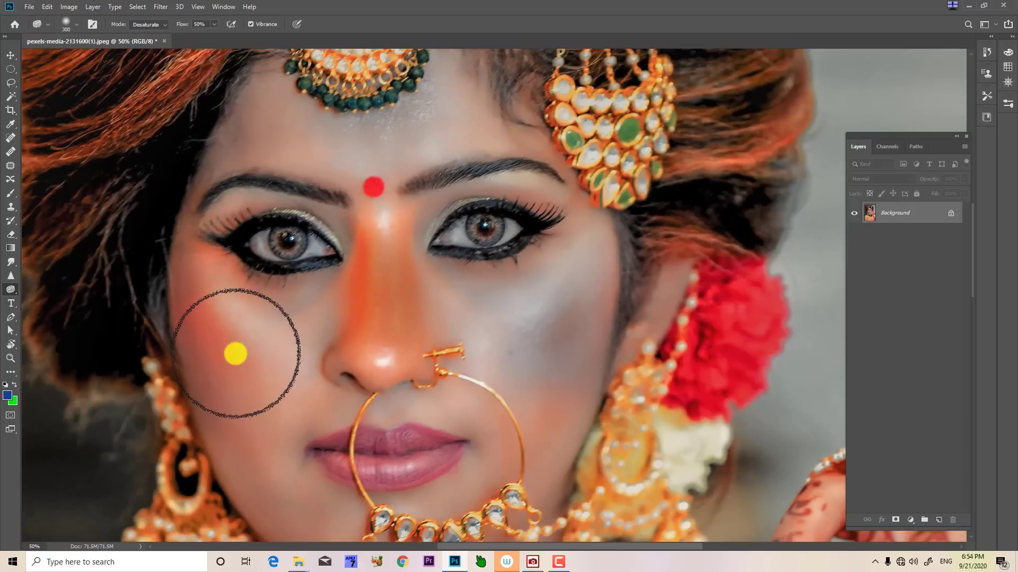
- Desaturate the opposite cheek to grey and go over both cheeks again with the Sponge tool
mouse_move(226, 359)
mouse_down()
mouse_move(213, 313)
mouse_move(255, 375)
mouse_move(204, 336)
mouse_move(246, 407)
mouse_move(250, 369)
mouse_move(258, 417)
mouse_move(243, 359)
mouse_move(267, 393)
mouse_move(247, 469)
mouse_move(311, 194)
mouse_move(308, 123)
mouse_move(262, 167)
mouse_move(266, 103)
mouse_move(253, 144)
mouse_move(282, 97)
mouse_move(385, 197)
mouse_move(382, 290)
mouse_move(394, 309)
mouse_move(413, 304)
mouse_move(423, 332)
mouse_move(484, 372)
mouse_up()
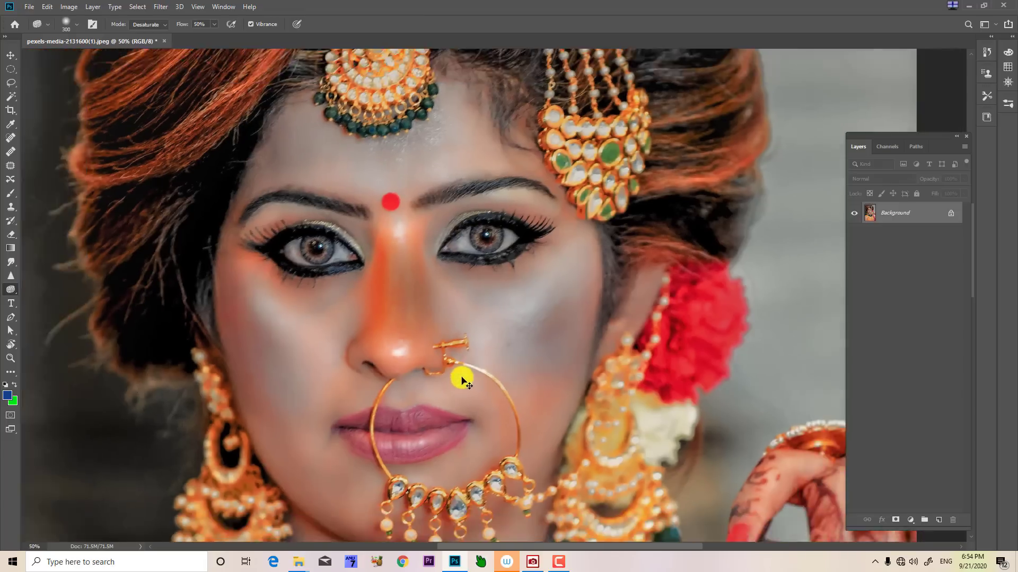
key(ctrl+minus)
key(ctrl+minus)
key(ctrl+plus)
key(ctrl+plus)
key(ctrl+plus)
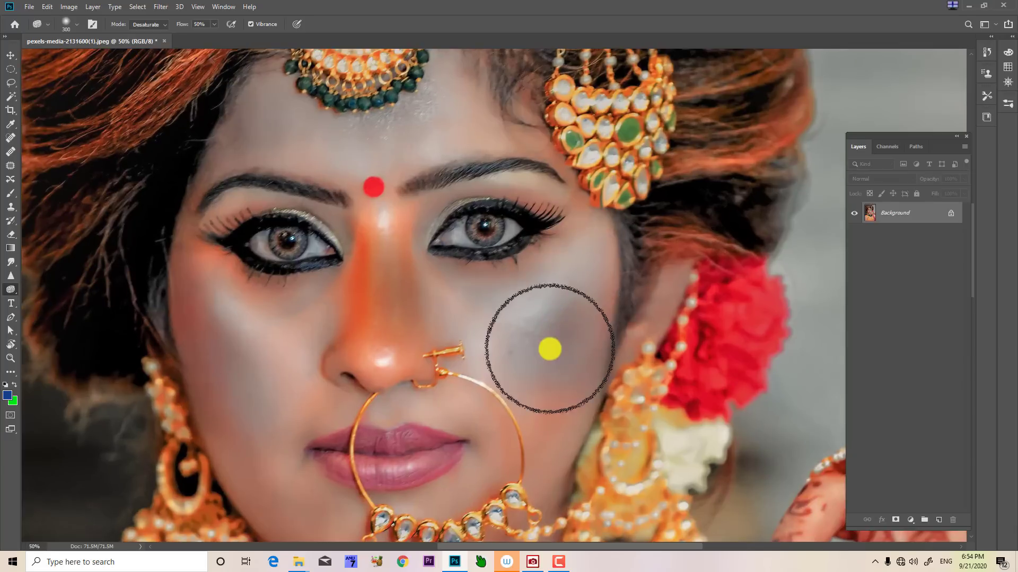
mouse_move(549, 349)
mouse_down()
mouse_move(529, 360)
mouse_move(463, 319)
mouse_move(470, 347)
mouse_move(431, 285)
mouse_move(449, 329)
mouse_move(346, 290)
mouse_move(309, 340)
mouse_move(343, 282)
mouse_move(317, 334)
mouse_move(340, 257)
mouse_move(257, 350)
mouse_move(218, 292)
mouse_move(242, 423)
mouse_move(252, 427)
mouse_move(137, 264)
mouse_up()
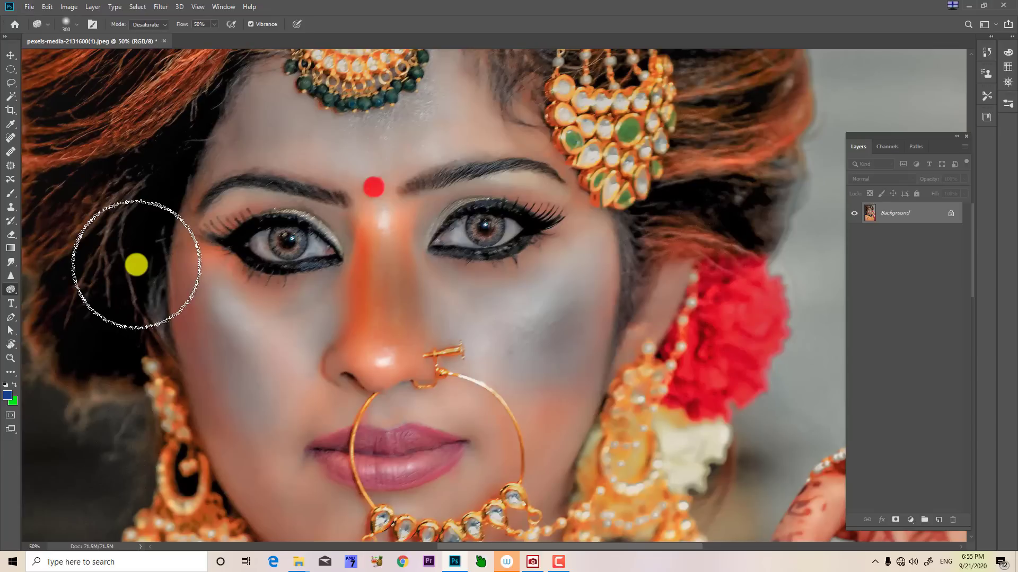
- Restore the earlier colours of both cheeks and the nose using the History Brush at size 600
key(y)
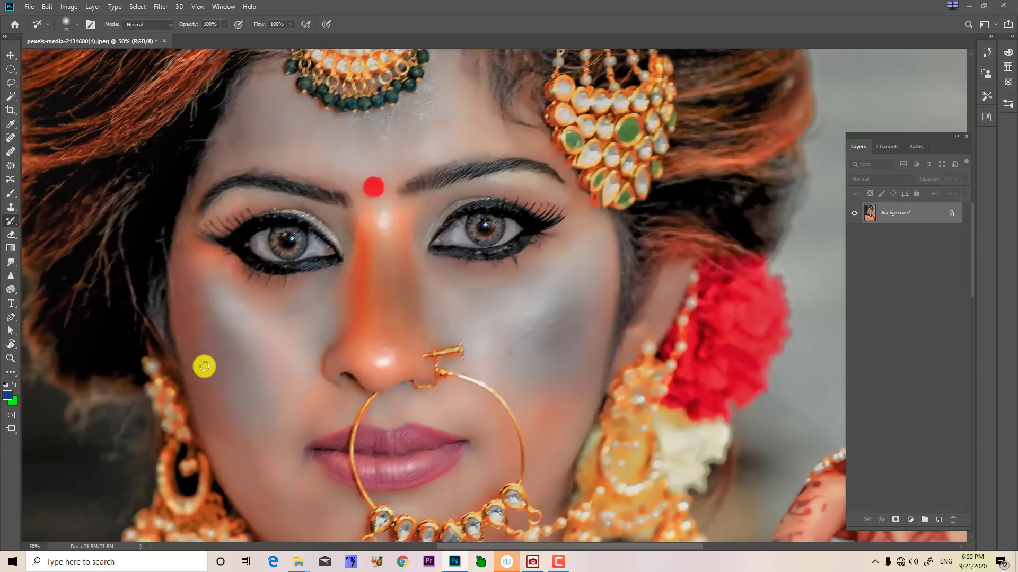
key(bracketright)
key(bracketright)
key(bracketright)
key(bracketright)
key(bracketright)
key(bracketright)
key(bracketright)
key(bracketright)
key(bracketright)
key(bracketright)
key(bracketright)
key(bracketright)
key(bracketright)
key(bracketright)
key(bracketright)
key(bracketright)
key(bracketright)
key(bracketright)
key(bracketright)
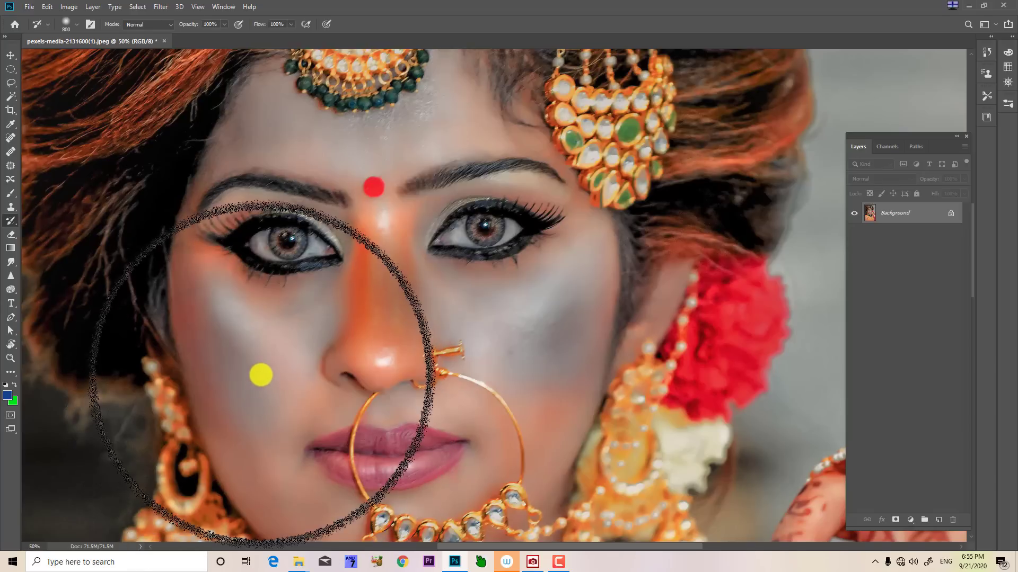
key(bracketleft)
key(bracketleft)
key(bracketleft)
mouse_move(235, 363)
mouse_down()
mouse_move(261, 382)
mouse_move(257, 332)
mouse_move(372, 359)
mouse_move(550, 209)
mouse_move(586, 295)
mouse_move(478, 350)
mouse_move(245, 395)
mouse_move(366, 166)
mouse_move(375, 325)
mouse_move(554, 253)
mouse_move(6, 273)
mouse_move(291, 250)
mouse_move(609, 315)
mouse_move(591, 316)
mouse_up()
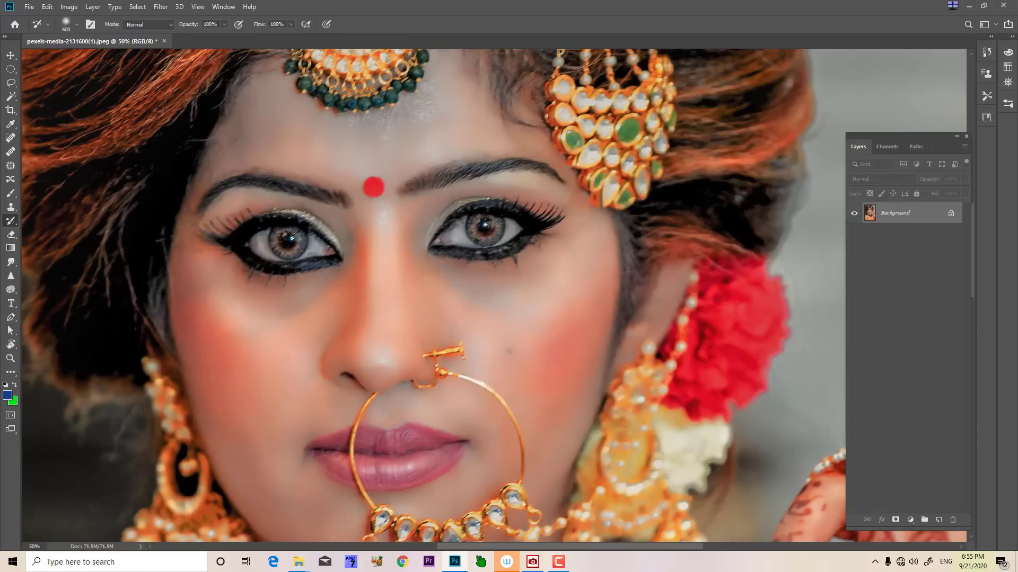
- Reselect the History Brush and return to the Sponge tool
click(9, 227)
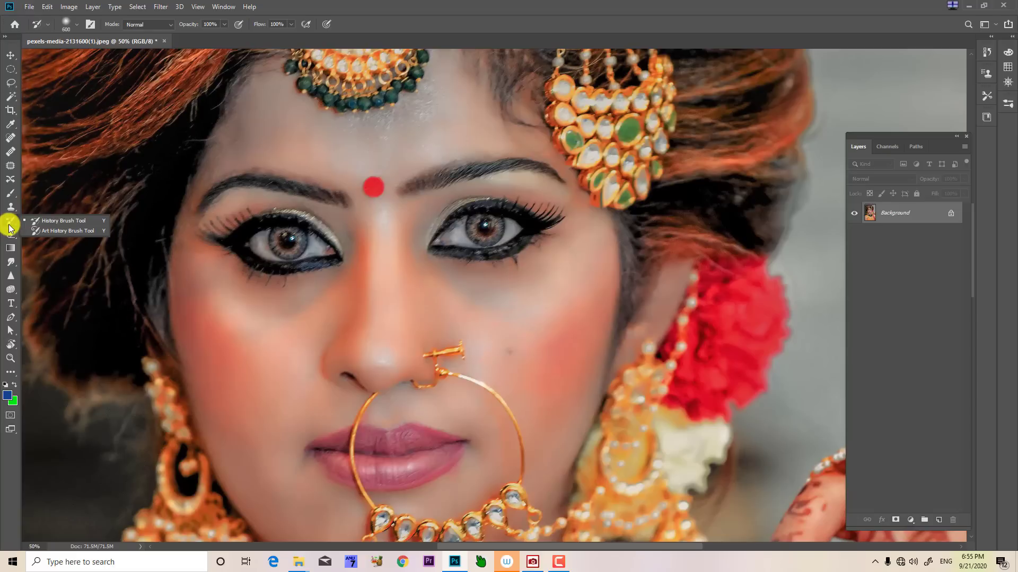
click(49, 221)
key(o)
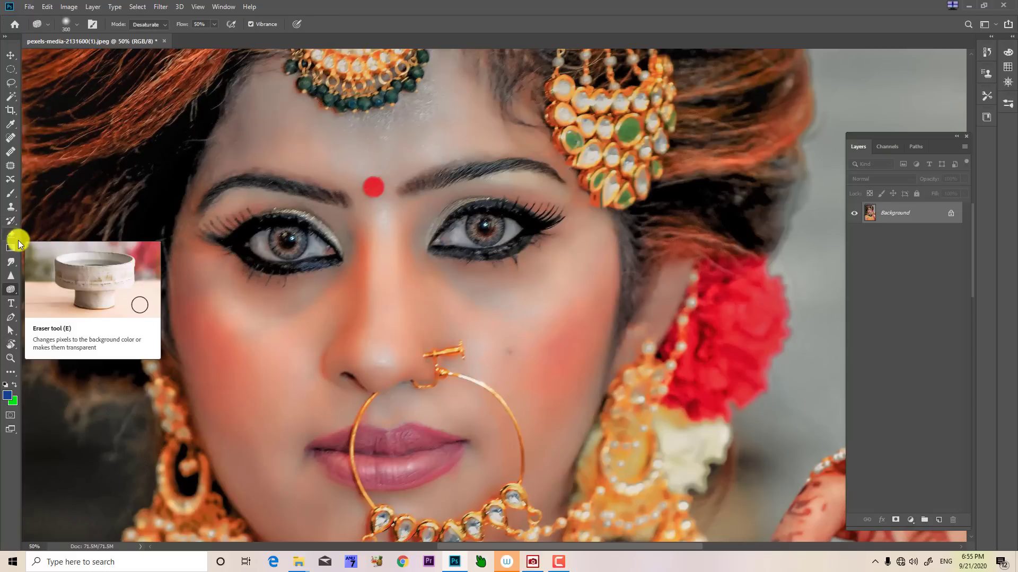
click(11, 289)
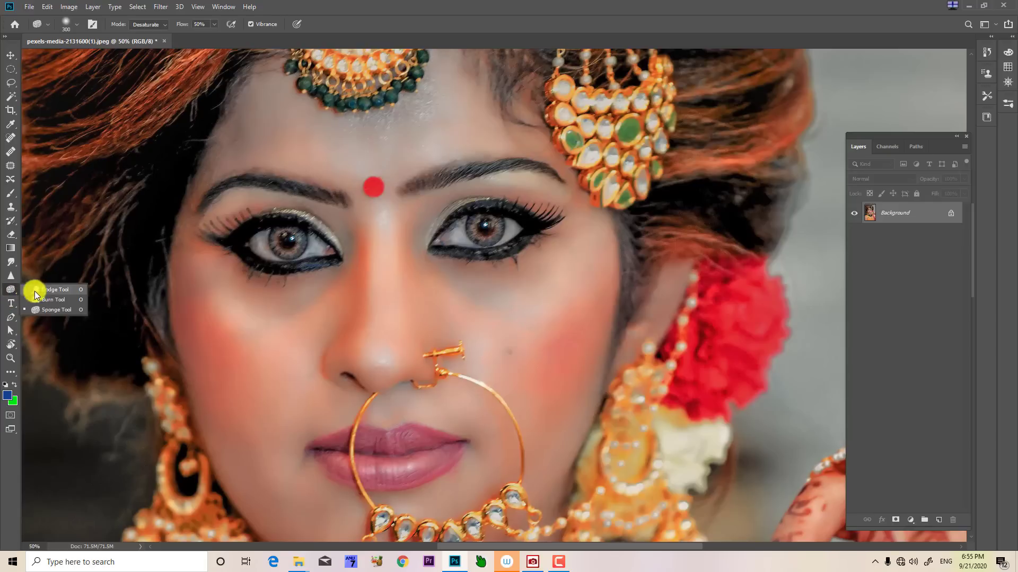
click(59, 310)
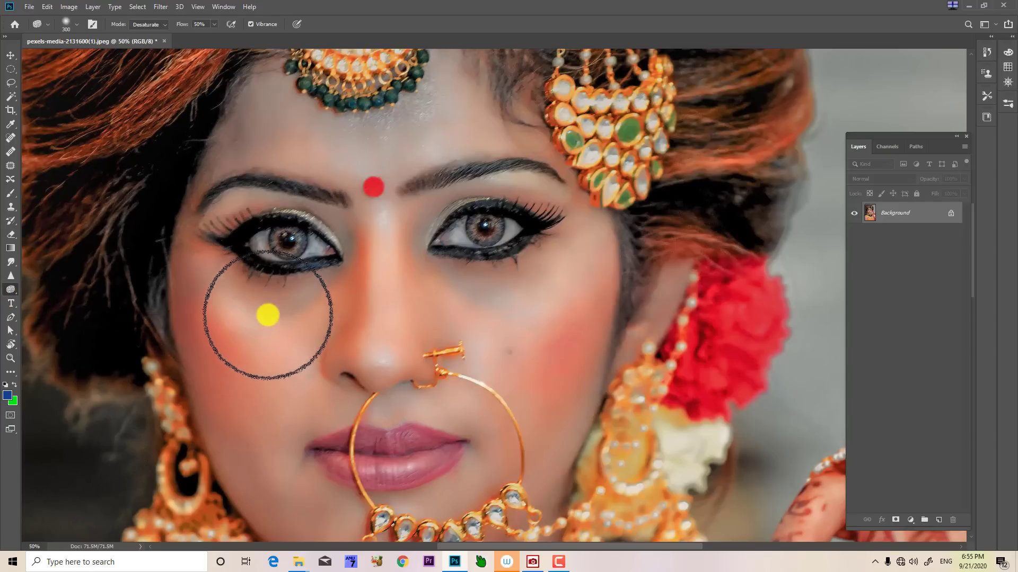
- Desaturate both cheeks with the Sponge tool, using the Soft brush preset at 300 px and 50% flow
mouse_move(215, 298)
mouse_down()
mouse_move(310, 318)
mouse_move(297, 378)
mouse_move(236, 362)
mouse_move(229, 373)
mouse_move(224, 353)
mouse_up()
key(ctrl+z)
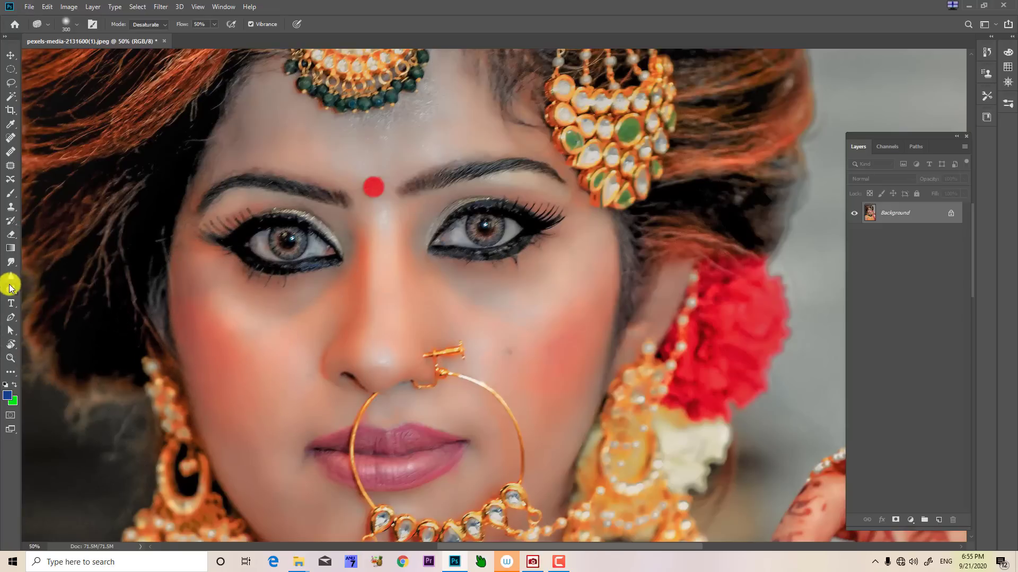
right_click(11, 289)
click(46, 309)
click(68, 28)
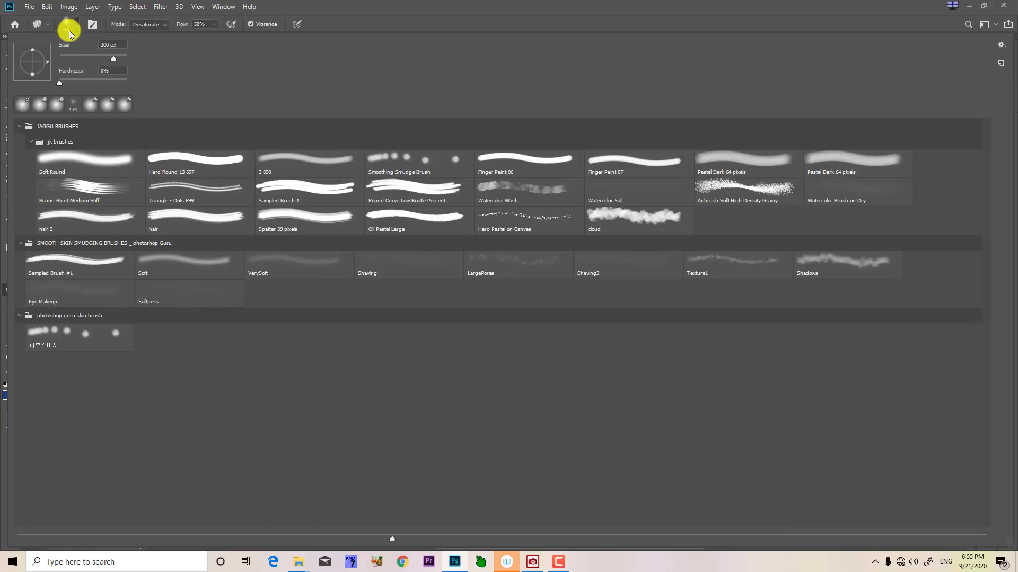
double_click(195, 267)
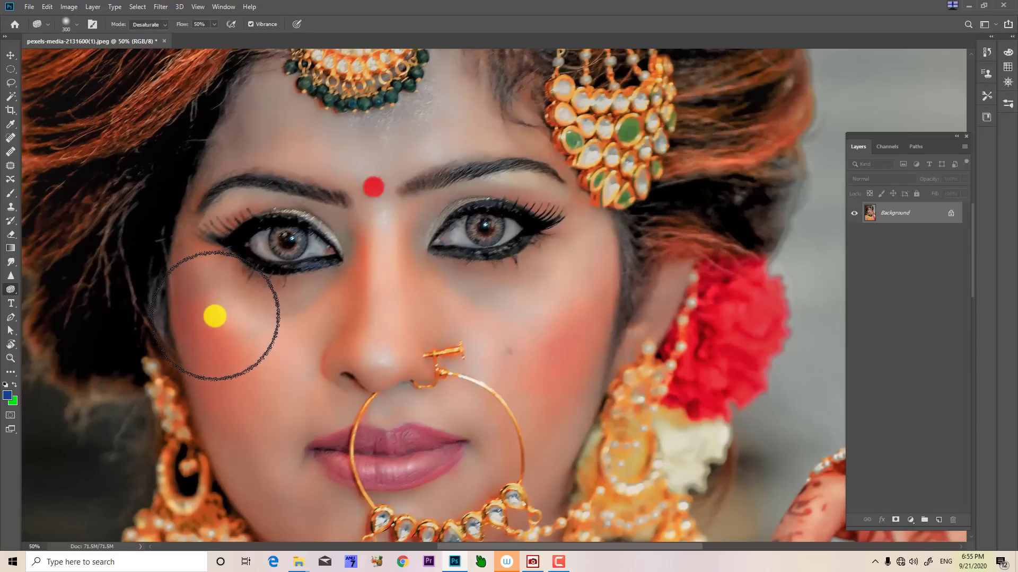
mouse_move(223, 314)
mouse_down()
mouse_move(236, 346)
mouse_move(274, 346)
mouse_move(299, 304)
mouse_move(261, 354)
mouse_move(216, 296)
mouse_move(239, 412)
mouse_move(249, 359)
mouse_move(251, 416)
mouse_move(334, 277)
mouse_move(337, 311)
mouse_move(366, 258)
mouse_move(376, 359)
mouse_move(327, 337)
mouse_move(258, 387)
mouse_move(227, 293)
mouse_move(244, 461)
mouse_move(276, 357)
mouse_move(268, 468)
mouse_move(364, 257)
mouse_move(369, 326)
mouse_move(363, 259)
mouse_move(360, 301)
mouse_move(294, 347)
mouse_move(260, 356)
mouse_move(258, 371)
mouse_move(234, 339)
mouse_move(549, 323)
mouse_move(561, 334)
mouse_move(561, 389)
mouse_up()
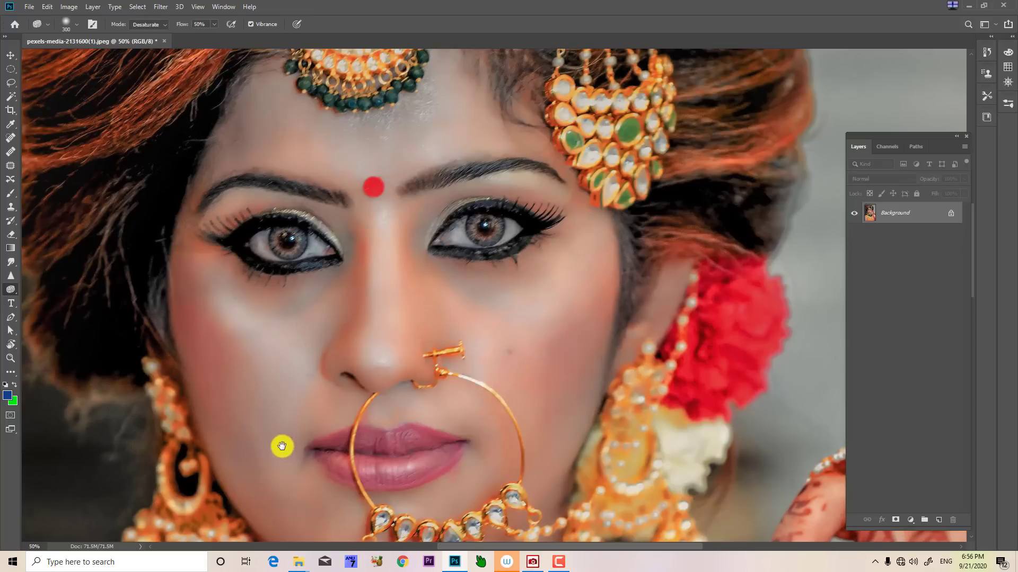
mouse_move(266, 430)
mouse_down()
mouse_move(252, 399)
mouse_move(566, 262)
mouse_move(527, 429)
mouse_move(476, 488)
mouse_move(455, 470)
mouse_move(345, 455)
mouse_move(231, 340)
mouse_move(221, 402)
mouse_move(252, 481)
mouse_move(306, 496)
mouse_move(249, 366)
mouse_move(238, 368)
mouse_move(271, 402)
mouse_move(302, 406)
mouse_up()
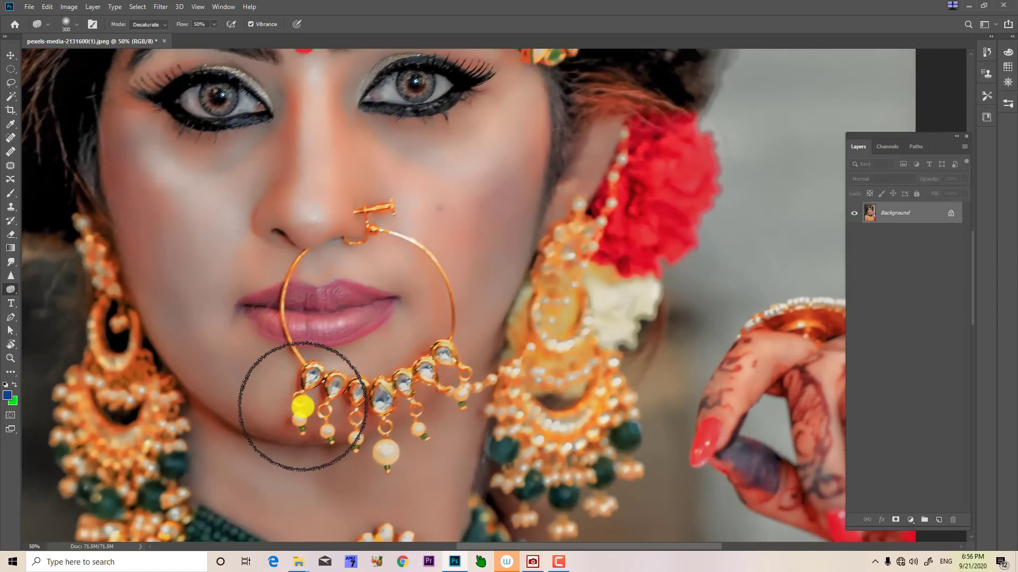
key(ctrl+minus)
key(ctrl+minus)
key(ctrl+minus)
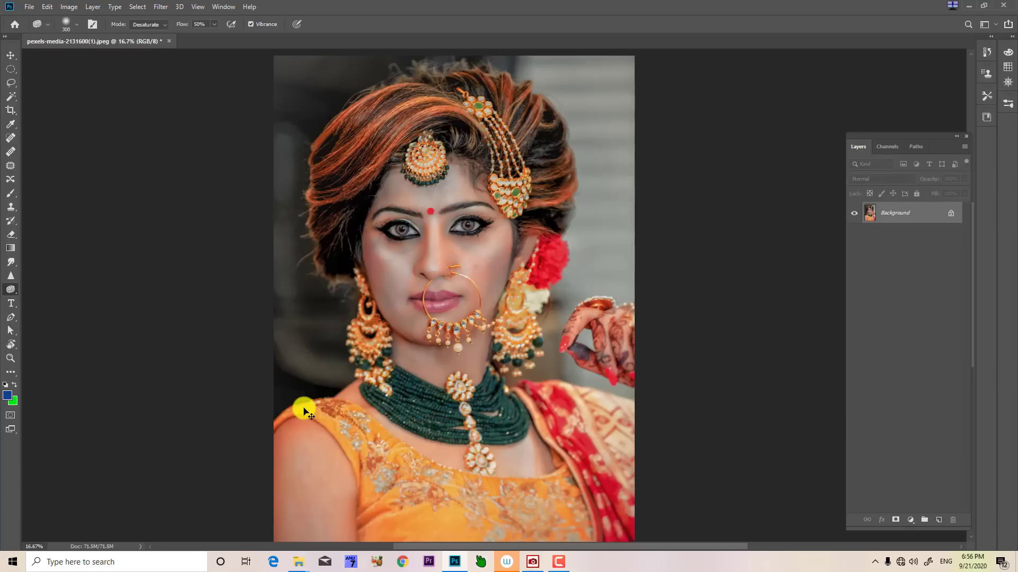
click(875, 562)
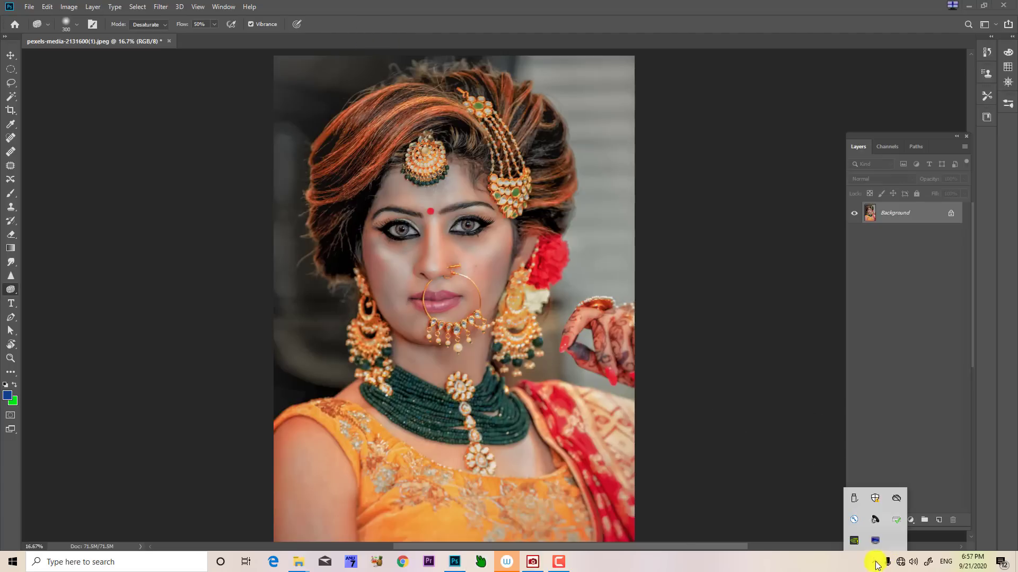
right_click(565, 566)
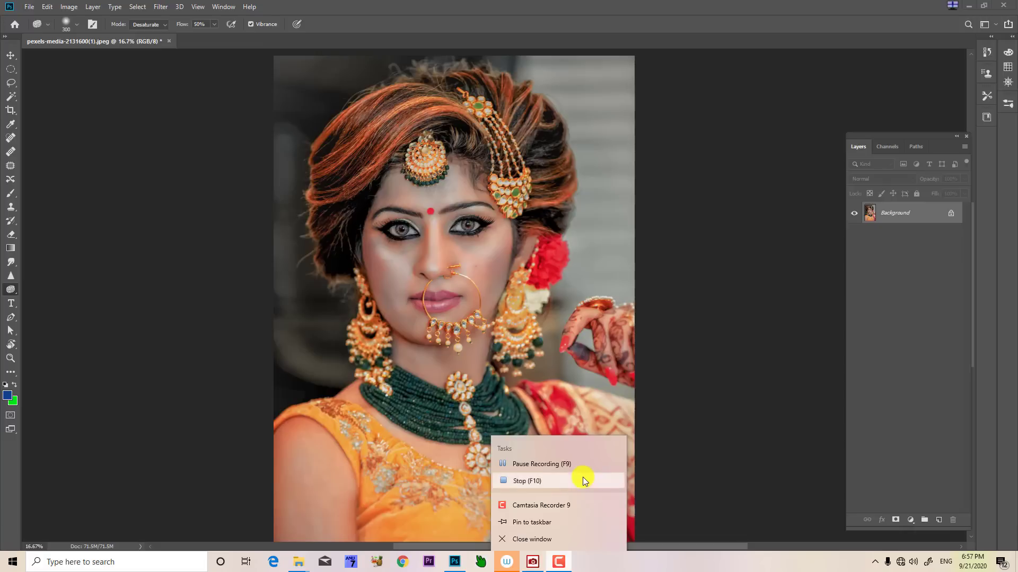